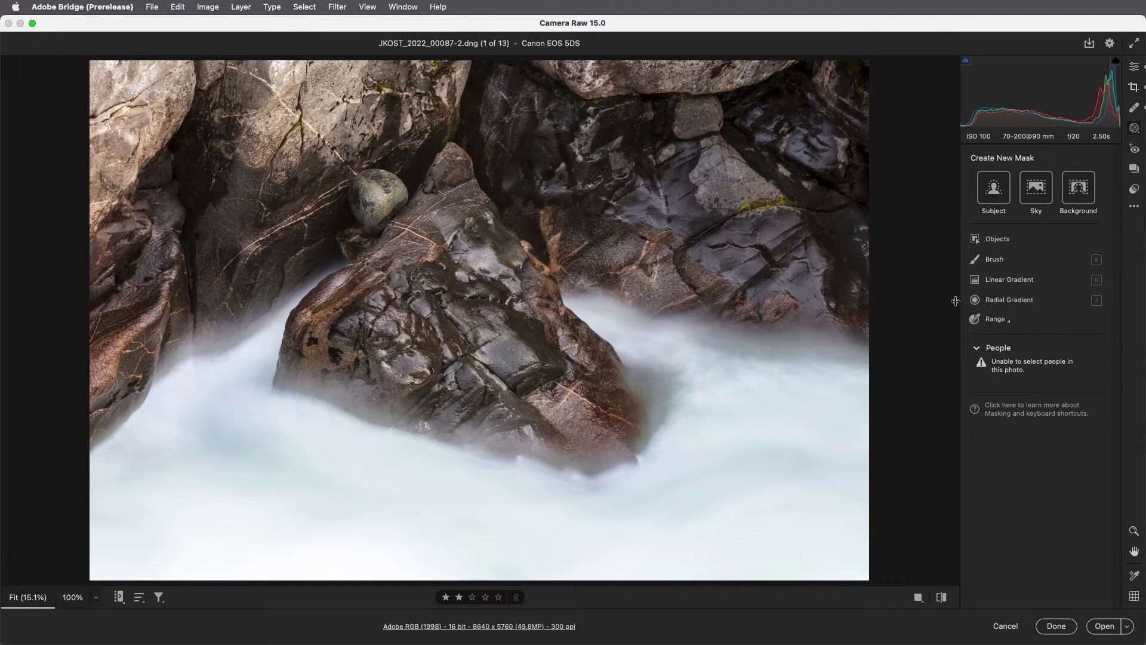
Step: Create a new brush mask and expand its brush options, with flow and density at 100
{"action": "left_click", "coordinate": [1008, 321]}
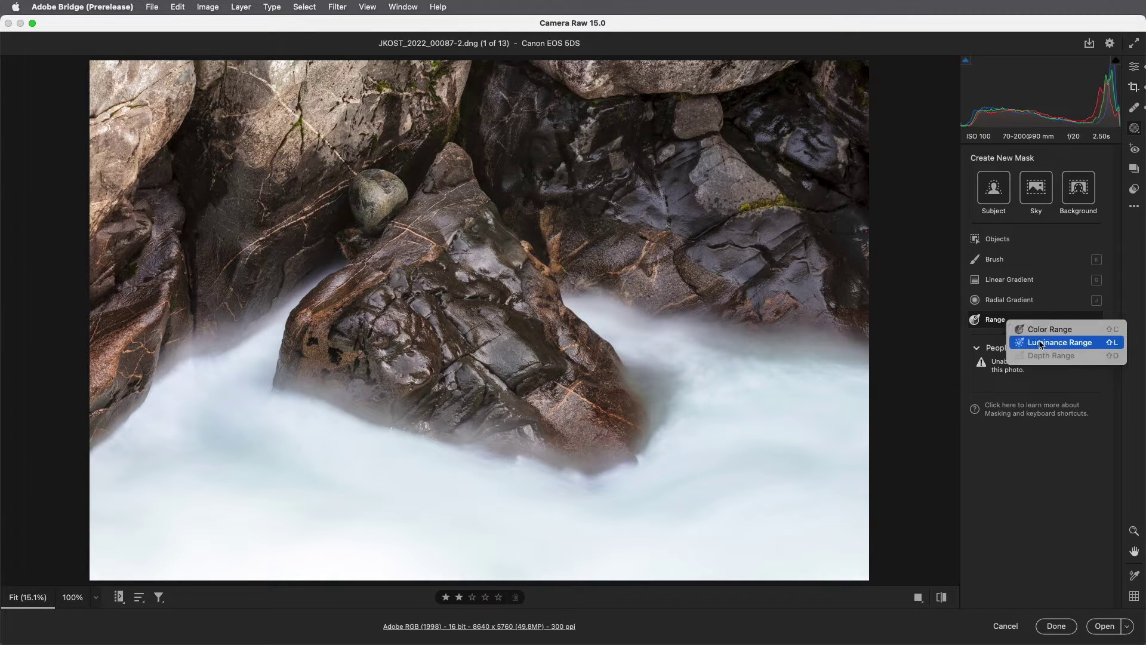
{"action": "left_click", "coordinate": [944, 335]}
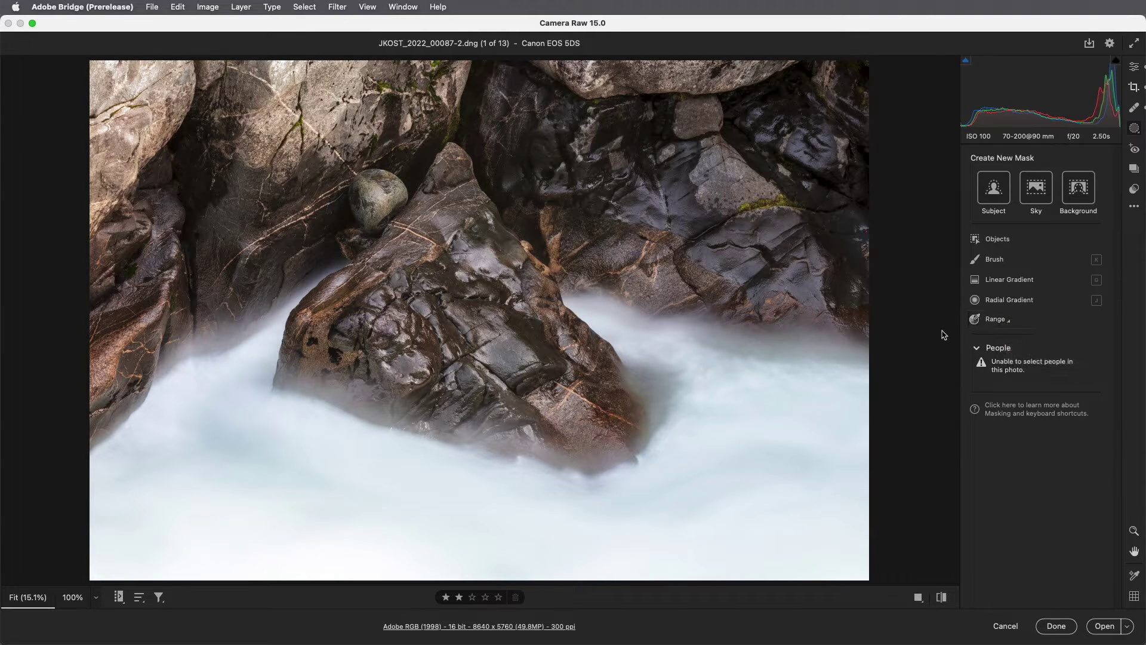
{"action": "left_click", "coordinate": [996, 263]}
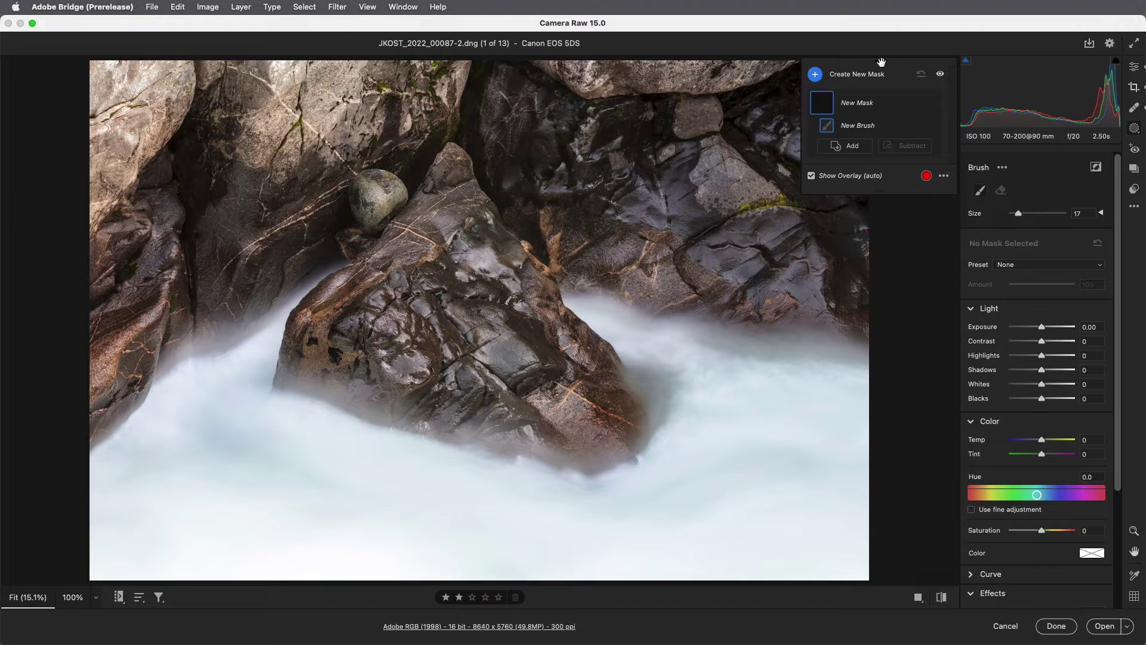
{"action": "mouse_move", "coordinate": [873, 64]}
{"action": "left_mouse_down"}
{"action": "mouse_move", "coordinate": [559, 175]}
{"action": "mouse_move", "coordinate": [547, 318]}
{"action": "mouse_move", "coordinate": [614, 369]}
{"action": "mouse_move", "coordinate": [799, 364]}
{"action": "mouse_move", "coordinate": [967, 310]}
{"action": "mouse_move", "coordinate": [1102, 301]}
{"action": "mouse_move", "coordinate": [889, 262]}
{"action": "mouse_move", "coordinate": [1039, 158]}
{"action": "mouse_move", "coordinate": [971, 157]}
{"action": "mouse_move", "coordinate": [885, 95]}
{"action": "mouse_move", "coordinate": [882, 62]}
{"action": "left_mouse_up"}
{"action": "left_click", "coordinate": [1102, 213]}
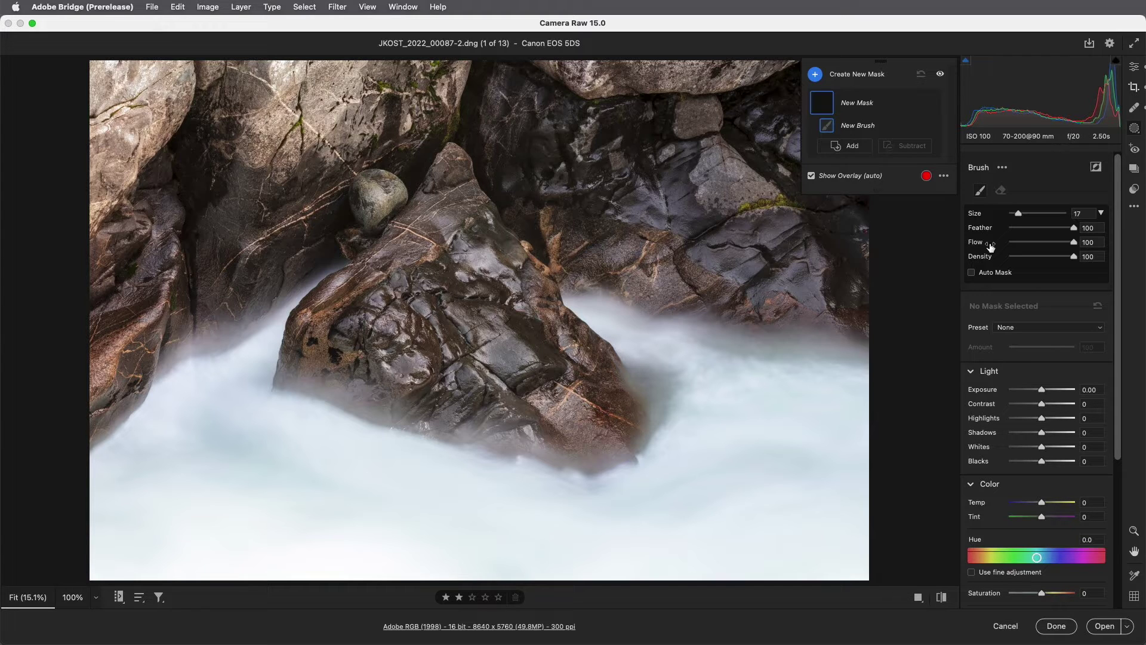
{"action": "left_click_drag", "start_coordinate": [1073, 243], "coordinate": [1044, 246]}
{"action": "left_click_drag", "start_coordinate": [1044, 247], "coordinate": [1076, 262]}
Step: Enlarge the masking brush to size 32
{"action": "key", "text": "bracketright"}
{"action": "key", "text": "bracketright"}
{"action": "key", "text": "bracketright"}
{"action": "key", "text": "bracketright"}
{"action": "key", "text": "bracketright"}
{"action": "key", "text": "bracketright"}
{"action": "key", "text": "bracketright"}
{"action": "key", "text": "bracketright"}
{"action": "key", "text": "bracketright"}
{"action": "key", "text": "bracketright"}
{"action": "key", "text": "bracketright"}
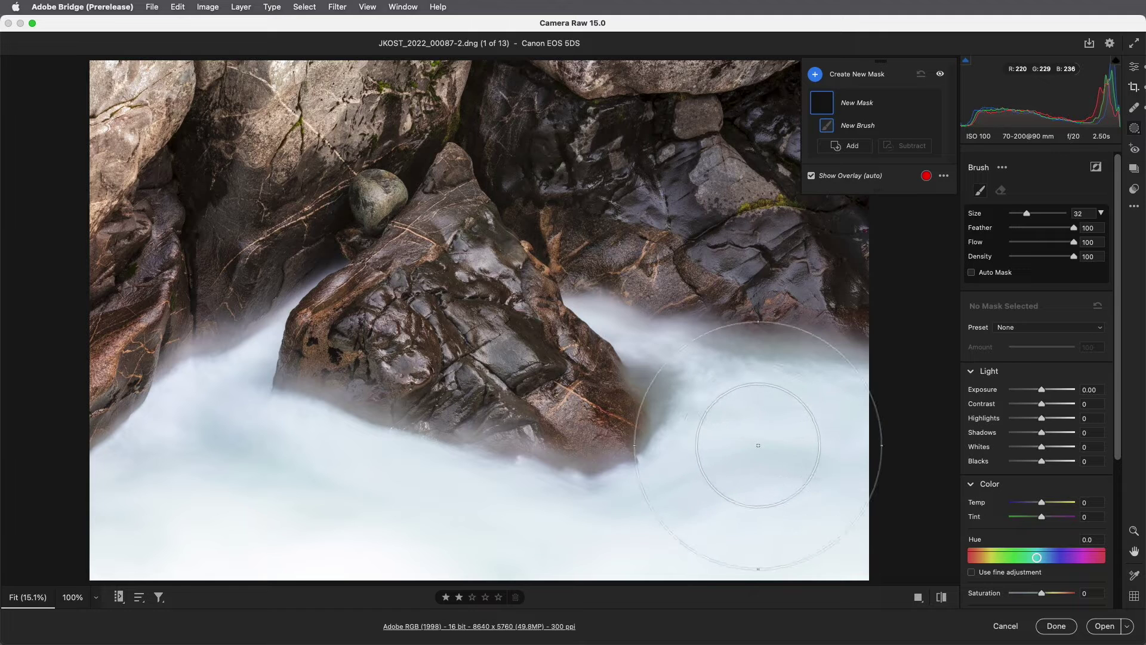
Step: Reduce the masking brush to size 14
{"action": "key", "text": "bracketleft"}
{"action": "key", "text": "bracketleft"}
{"action": "key", "text": "bracketleft"}
{"action": "key", "text": "bracketleft"}
{"action": "key", "text": "bracketleft"}
{"action": "key", "text": "bracketleft"}
{"action": "key", "text": "bracketleft"}
{"action": "key", "text": "bracketleft"}
{"action": "key", "text": "bracketleft"}
{"action": "key", "text": "bracketleft"}
{"action": "key", "text": "bracketleft"}
{"action": "key", "text": "bracketleft"}
{"action": "key", "text": "bracketleft"}
{"action": "key", "text": "bracketleft"}
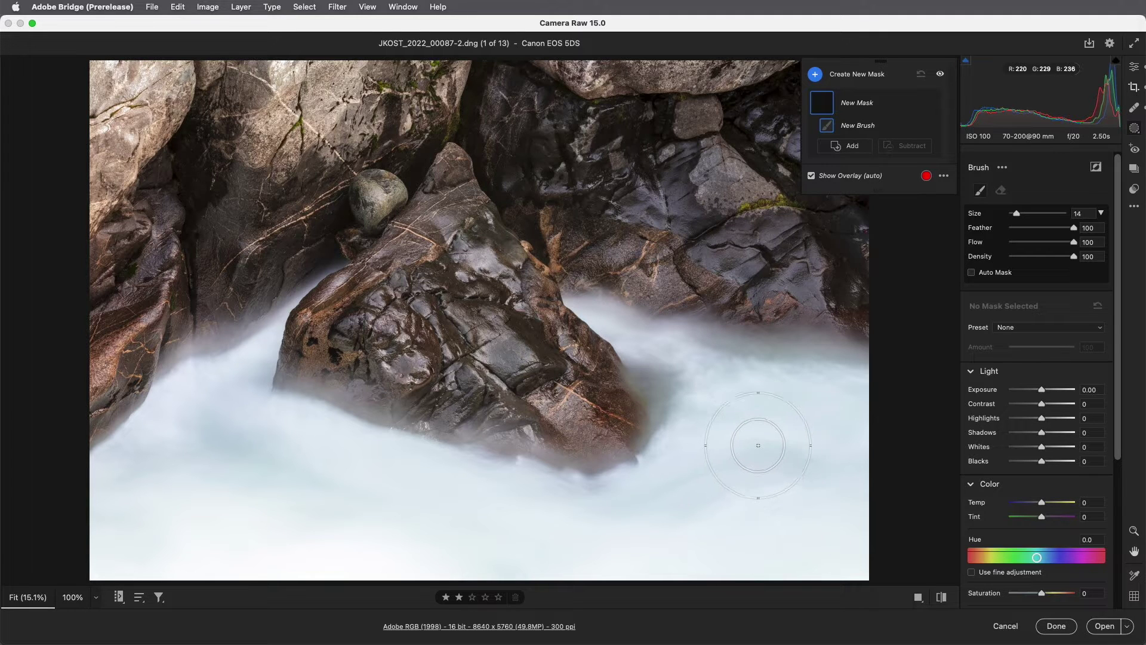
Step: Soften the brush edge less by setting its feather to 80
{"action": "key", "text": "shift"}
{"action": "key", "text": "shift+bracketleft"}
{"action": "key", "text": "shift+bracketleft"}
{"action": "key", "text": "shift+bracketleft"}
{"action": "key", "text": "shift+bracketleft"}
{"action": "key", "text": "shift+bracketleft"}
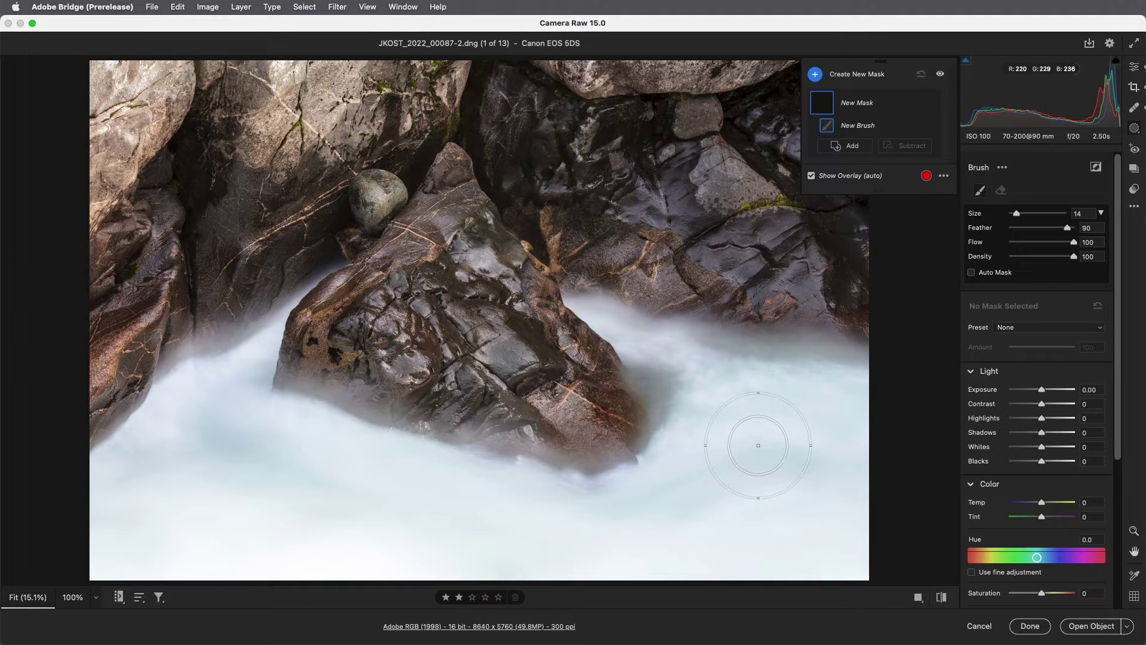
{"action": "key", "text": "shift+bracketright"}
{"action": "key", "text": "shift+bracketright"}
{"action": "key", "text": "shift+bracketright"}
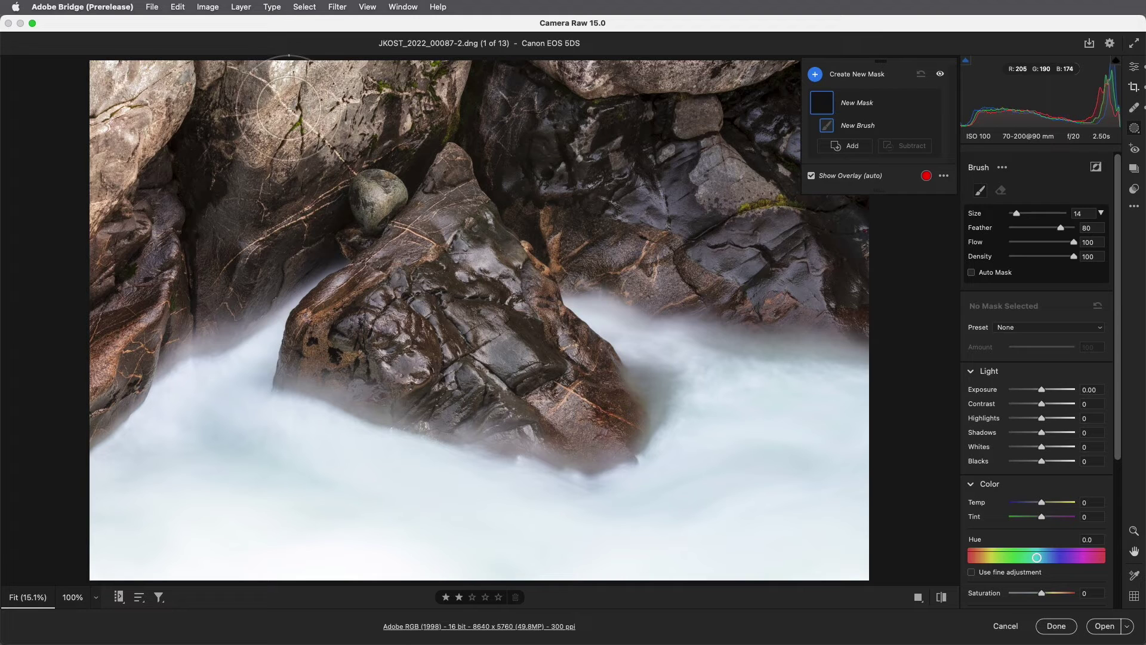
Step: Reduce the brush to size 12 and paint the mask over the bright rocks in the photo's upper-left area
{"action": "key", "text": "bracketleft"}
{"action": "key", "text": "bracketleft"}
{"action": "mouse_move", "coordinate": [277, 100]}
{"action": "left_mouse_down"}
{"action": "mouse_move", "coordinate": [329, 91]}
{"action": "mouse_move", "coordinate": [240, 106]}
{"action": "mouse_move", "coordinate": [158, 82]}
{"action": "mouse_move", "coordinate": [107, 125]}
{"action": "mouse_move", "coordinate": [88, 179]}
{"action": "mouse_move", "coordinate": [200, 90]}
{"action": "mouse_move", "coordinate": [305, 85]}
{"action": "mouse_move", "coordinate": [292, 96]}
{"action": "mouse_move", "coordinate": [373, 102]}
{"action": "mouse_move", "coordinate": [424, 79]}
{"action": "mouse_move", "coordinate": [417, 87]}
{"action": "mouse_move", "coordinate": [431, 67]}
{"action": "left_mouse_up"}
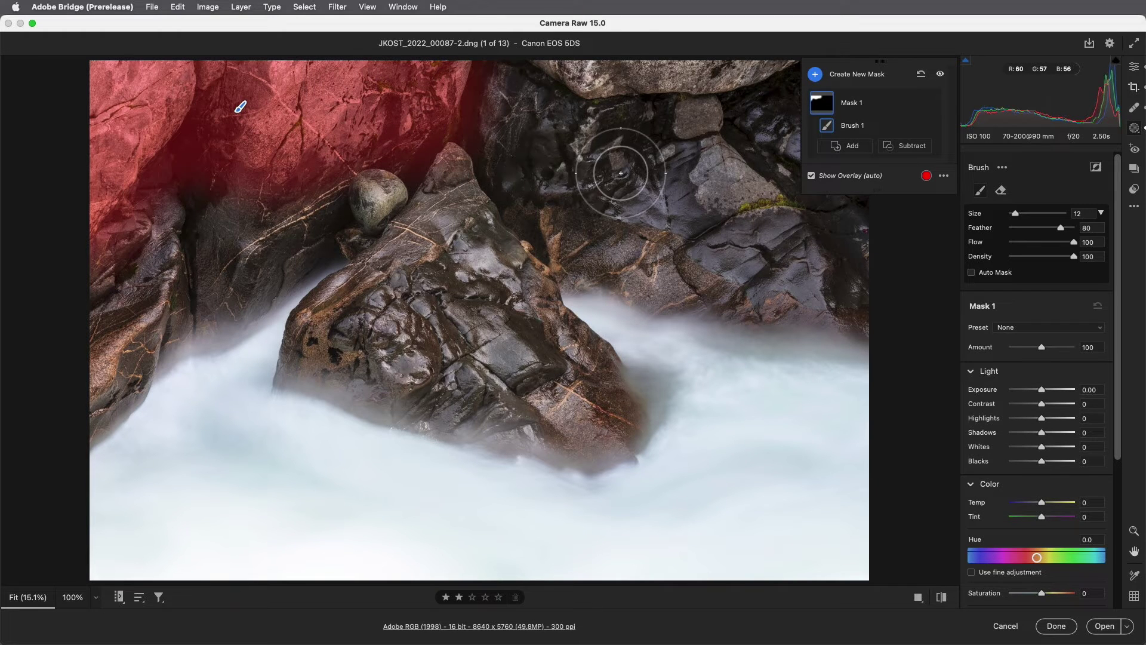
{"action": "left_click", "coordinate": [926, 176]}
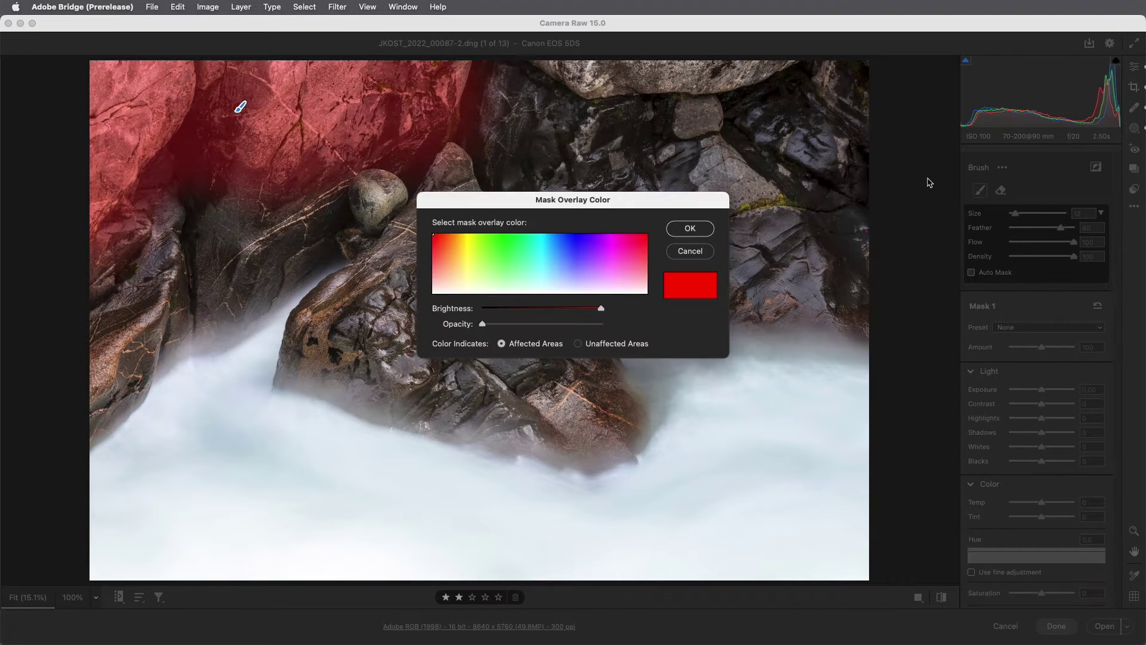
{"action": "left_click_drag", "start_coordinate": [596, 242], "coordinate": [515, 246]}
{"action": "left_click_drag", "start_coordinate": [601, 308], "coordinate": [547, 329]}
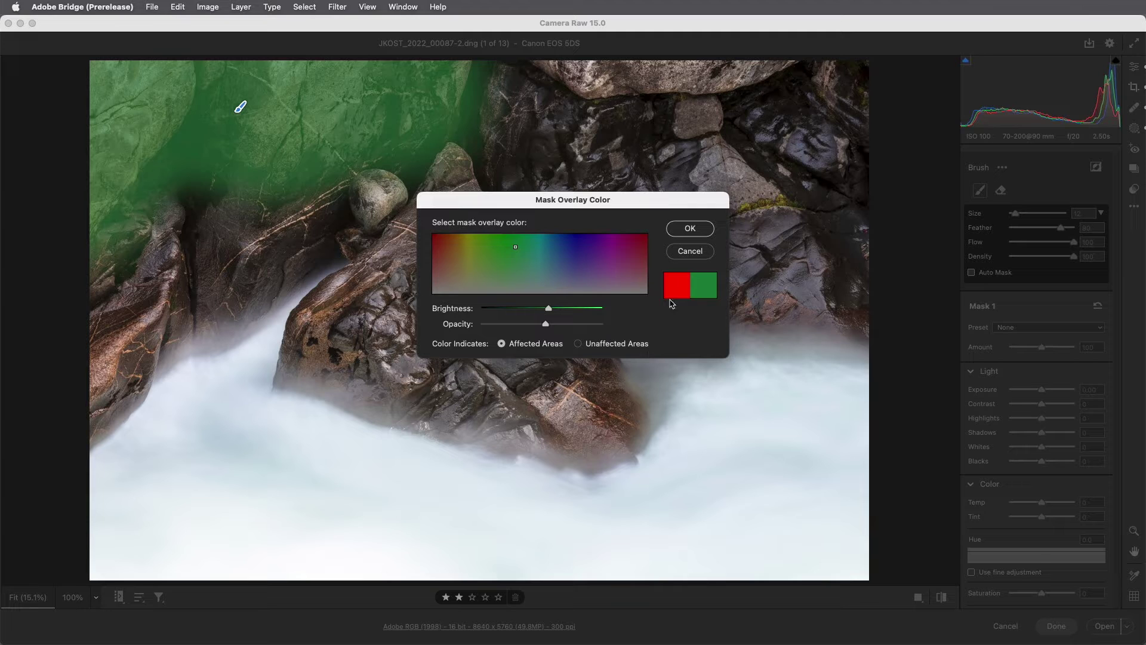
{"action": "left_click", "coordinate": [682, 252]}
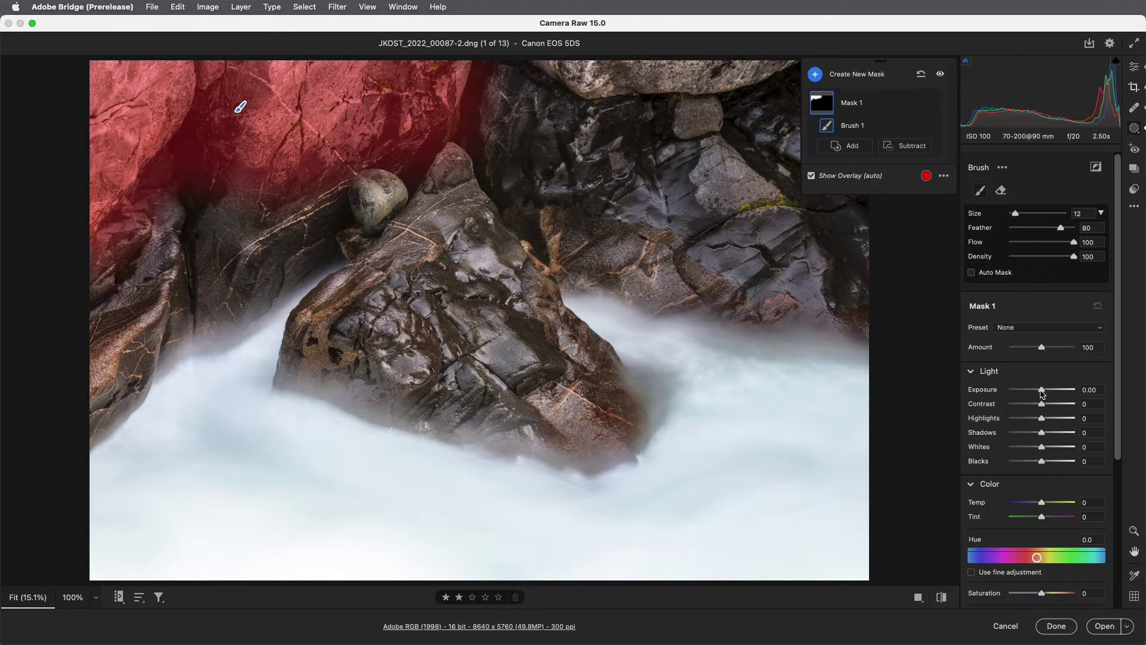
Step: Darken the masked rocks by setting exposure to -1.65, and show the mask overlay
{"action": "left_click_drag", "start_coordinate": [1038, 391], "coordinate": [1029, 396]}
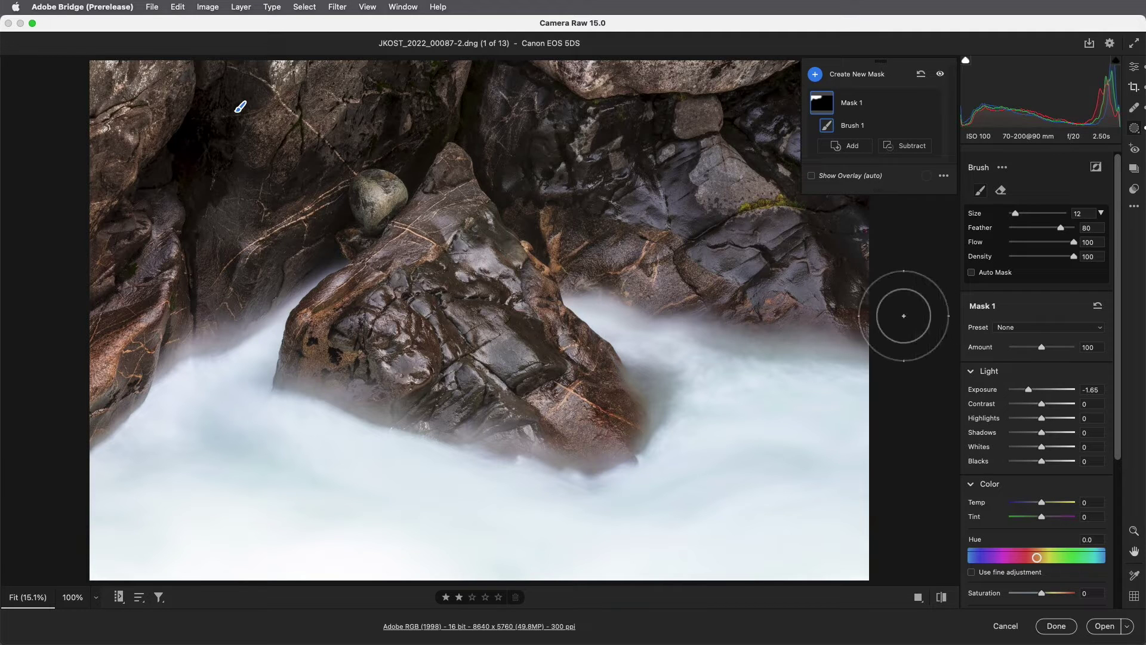
{"action": "key", "text": "o"}
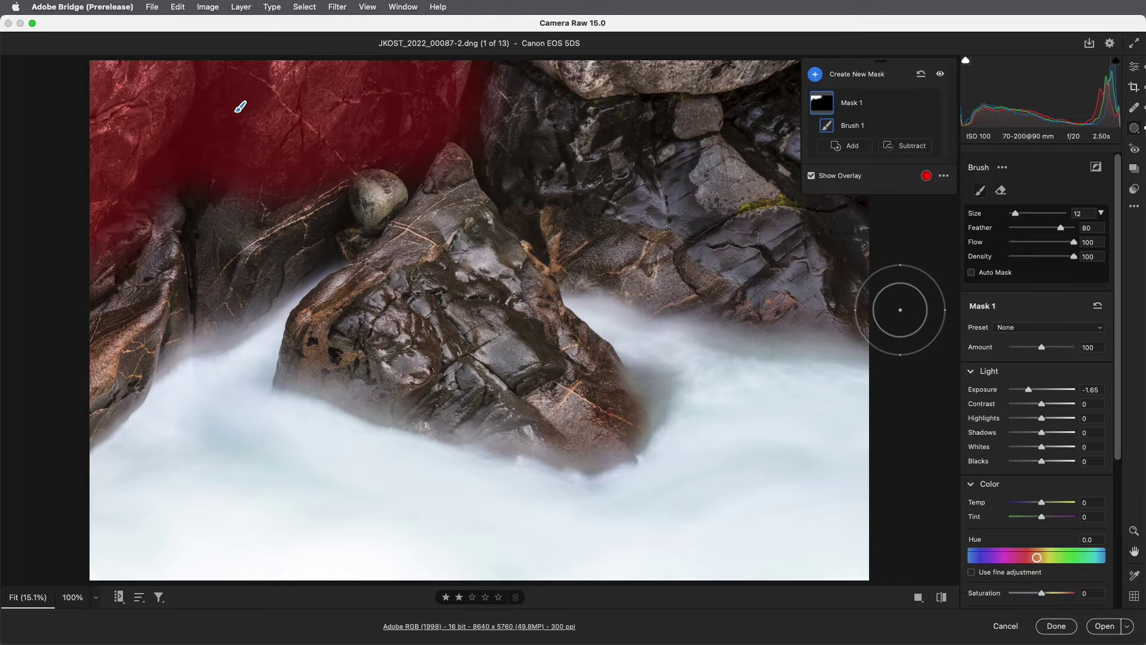
{"action": "left_click", "coordinate": [812, 177]}
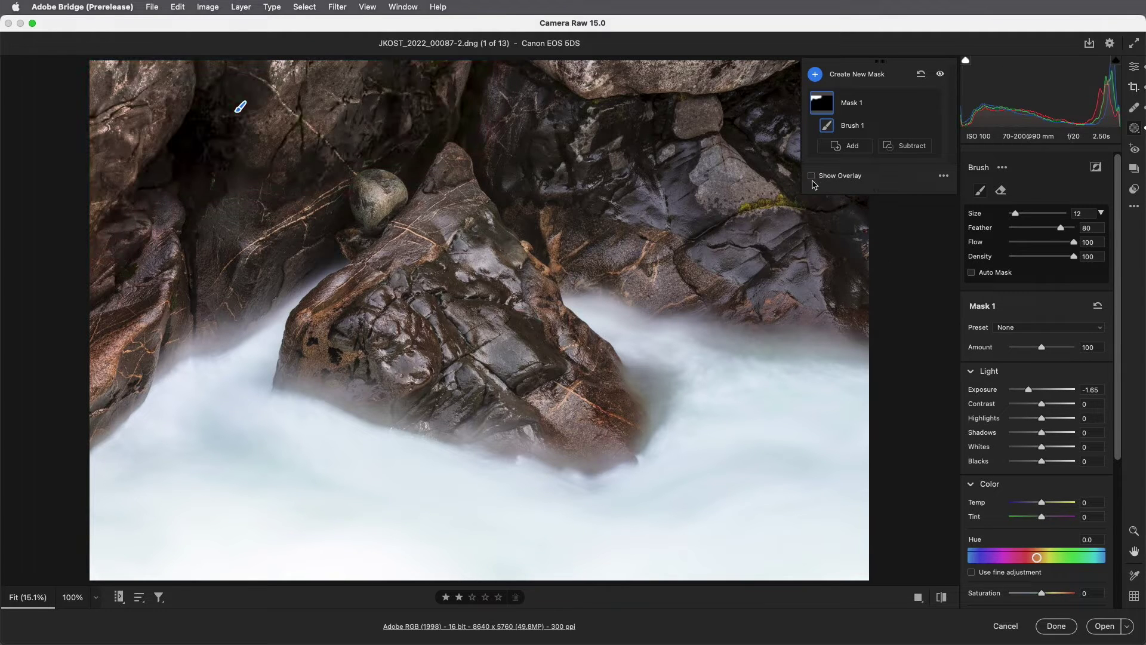
{"action": "left_click", "coordinate": [812, 177]}
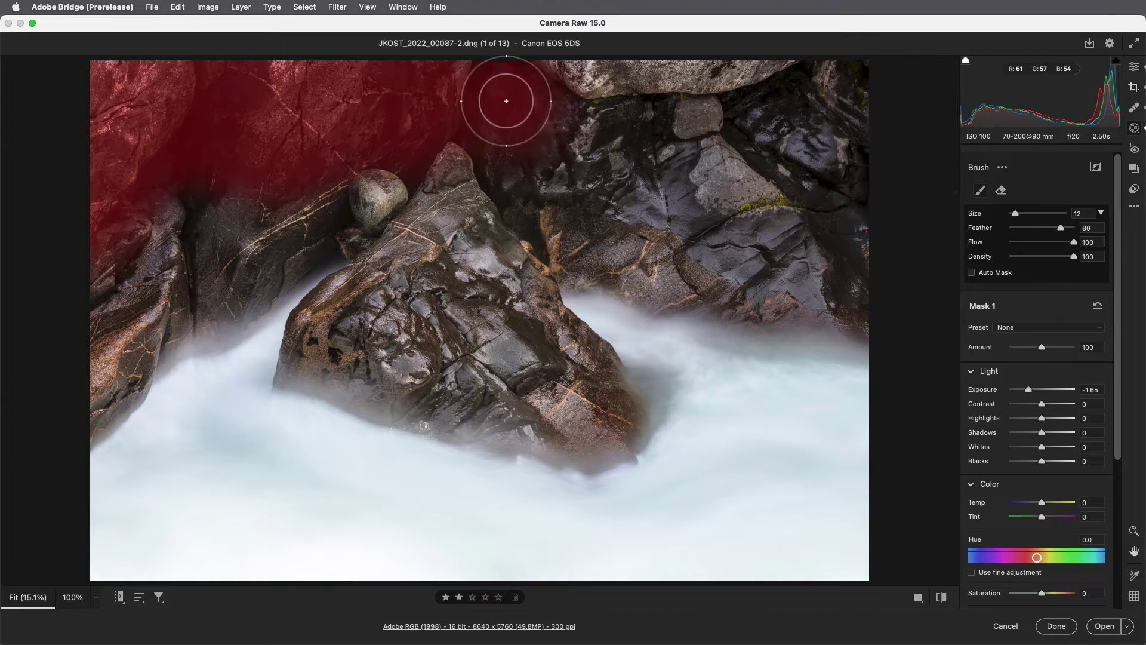
Step: Paint the mask over the dark rocks at the photo's top centre, and erase that area from the mask
{"action": "mouse_move", "coordinate": [507, 101]}
{"action": "left_mouse_down"}
{"action": "mouse_move", "coordinate": [504, 131]}
{"action": "mouse_move", "coordinate": [490, 107]}
{"action": "left_mouse_up"}
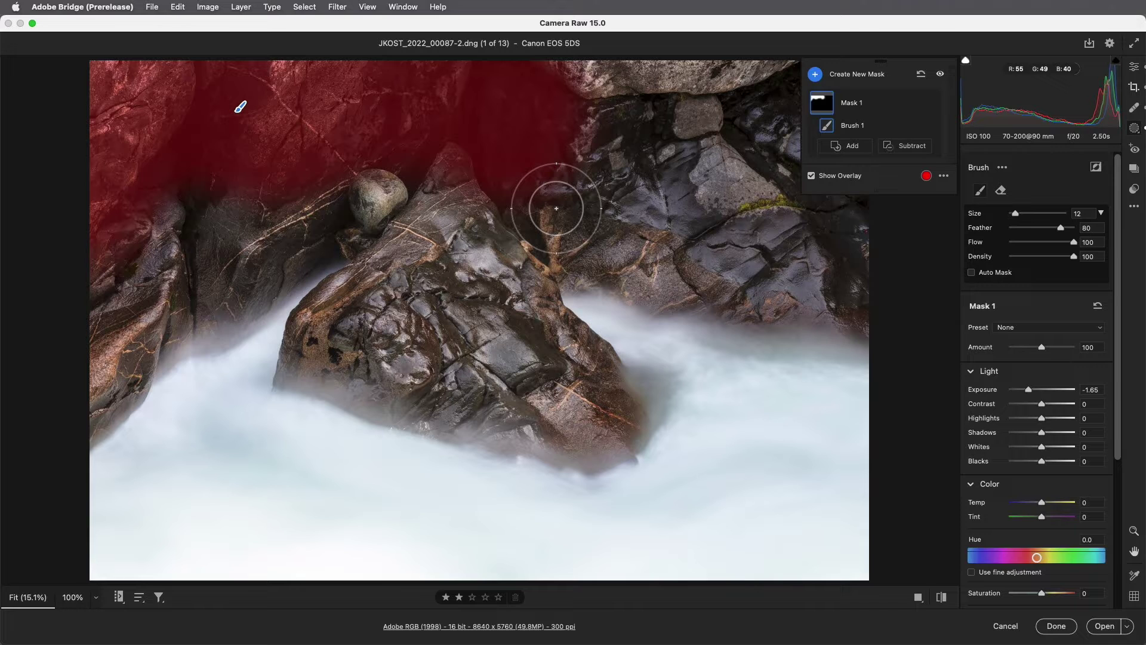
{"action": "left_click", "coordinate": [1002, 190]}
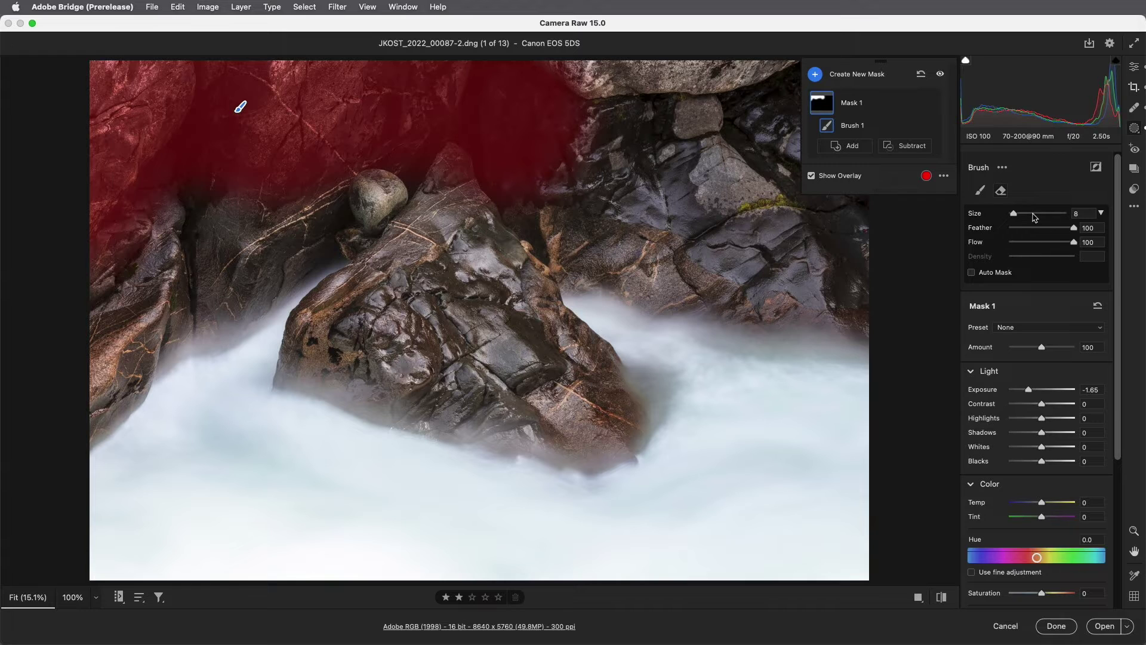
{"action": "left_click", "coordinate": [981, 191]}
{"action": "key", "text": "alt"}
{"action": "key", "text": "alt"}
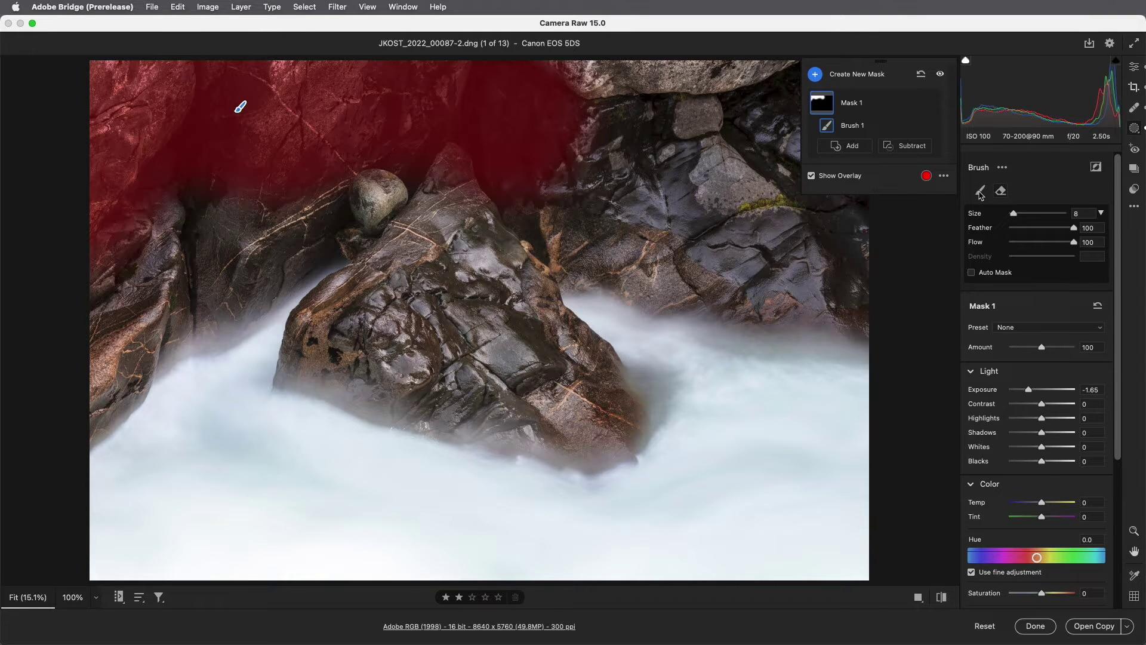
{"action": "mouse_move", "coordinate": [581, 187]}
{"action": "left_mouse_down"}
{"action": "mouse_move", "coordinate": [545, 171]}
{"action": "mouse_move", "coordinate": [569, 141]}
{"action": "mouse_move", "coordinate": [548, 170]}
{"action": "mouse_move", "coordinate": [515, 76]}
{"action": "mouse_move", "coordinate": [484, 180]}
{"action": "mouse_move", "coordinate": [454, 190]}
{"action": "left_mouse_up"}
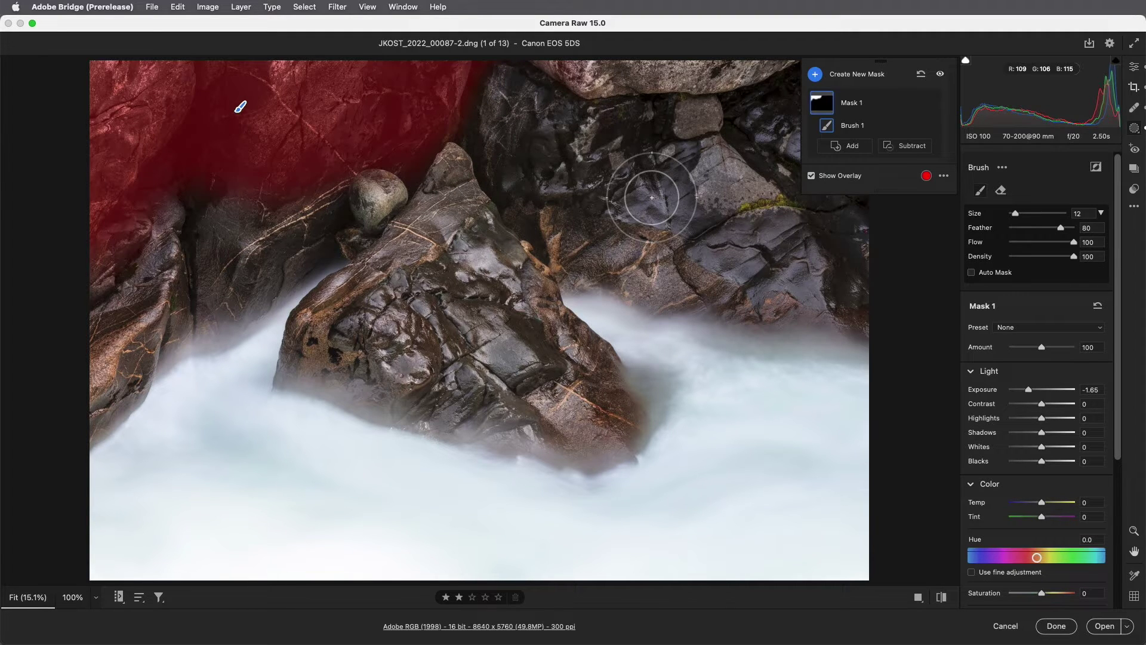
Step: Hide the overlay and paint over the bright rock along the photo's top edge with flow 24 and brush size 5
{"action": "key", "text": "y"}
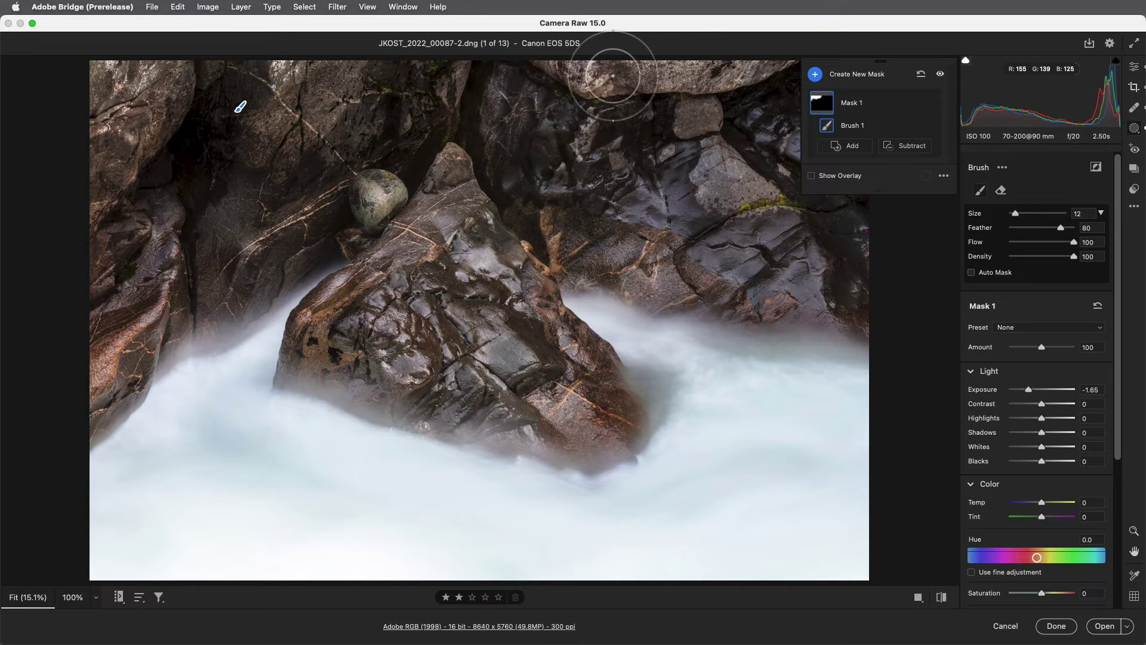
{"action": "left_click", "coordinate": [1025, 242]}
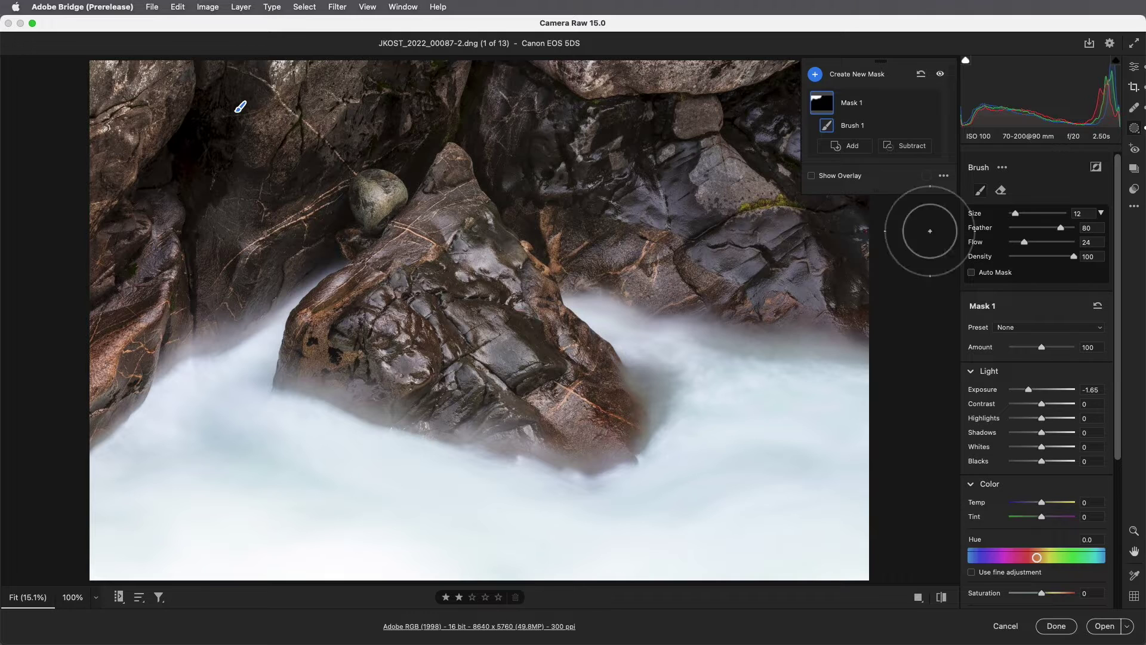
{"action": "key", "text": "bracketleft"}
{"action": "key", "text": "bracketleft"}
{"action": "key", "text": "bracketleft"}
{"action": "key", "text": "bracketleft"}
{"action": "key", "text": "bracketleft"}
{"action": "key", "text": "bracketleft"}
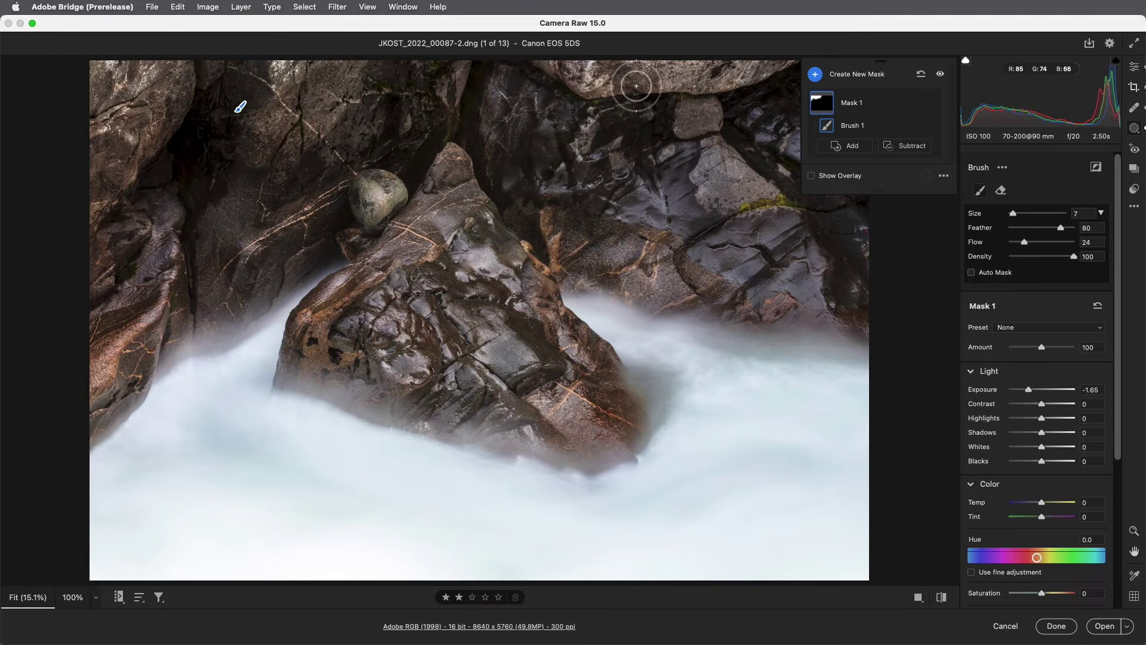
{"action": "key", "text": "bracketleft"}
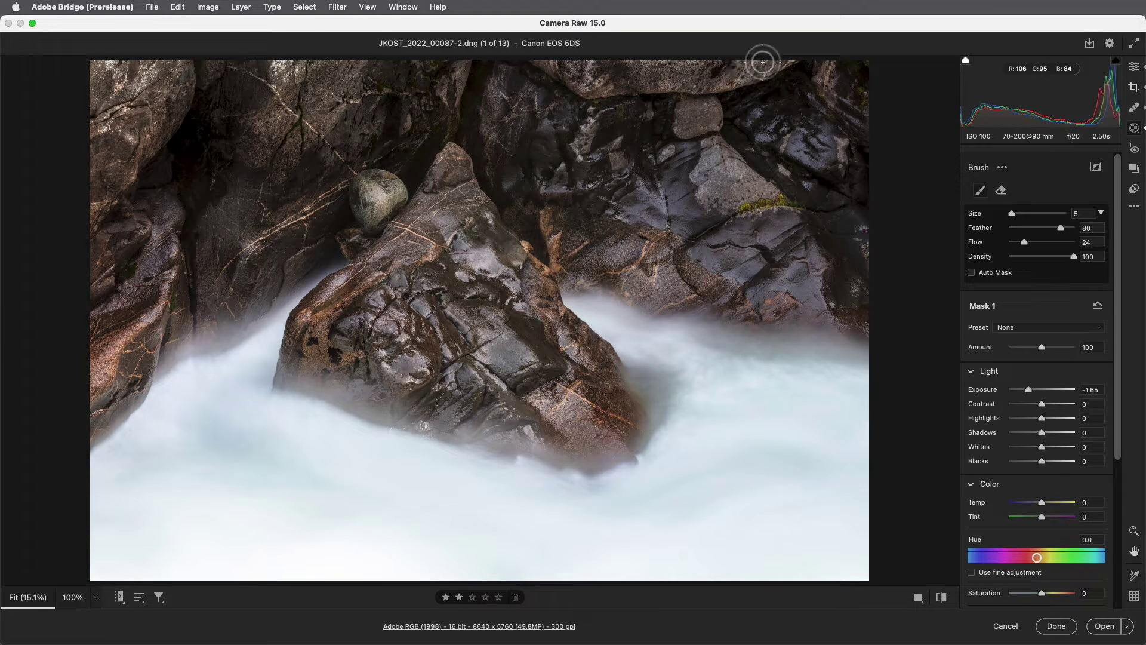
{"action": "left_click_drag", "start_coordinate": [612, 60], "coordinate": [540, 56]}
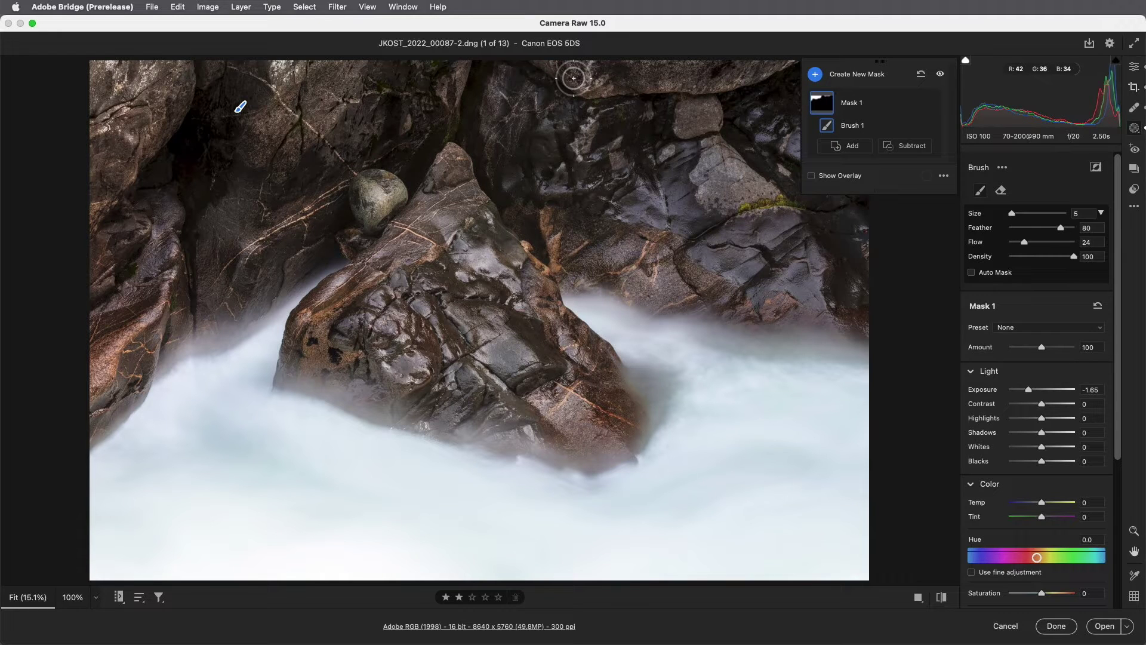
Step: Show the mask overlay and cycle through its display modes to White on Black to inspect the painted coverage
{"action": "left_click", "coordinate": [811, 177]}
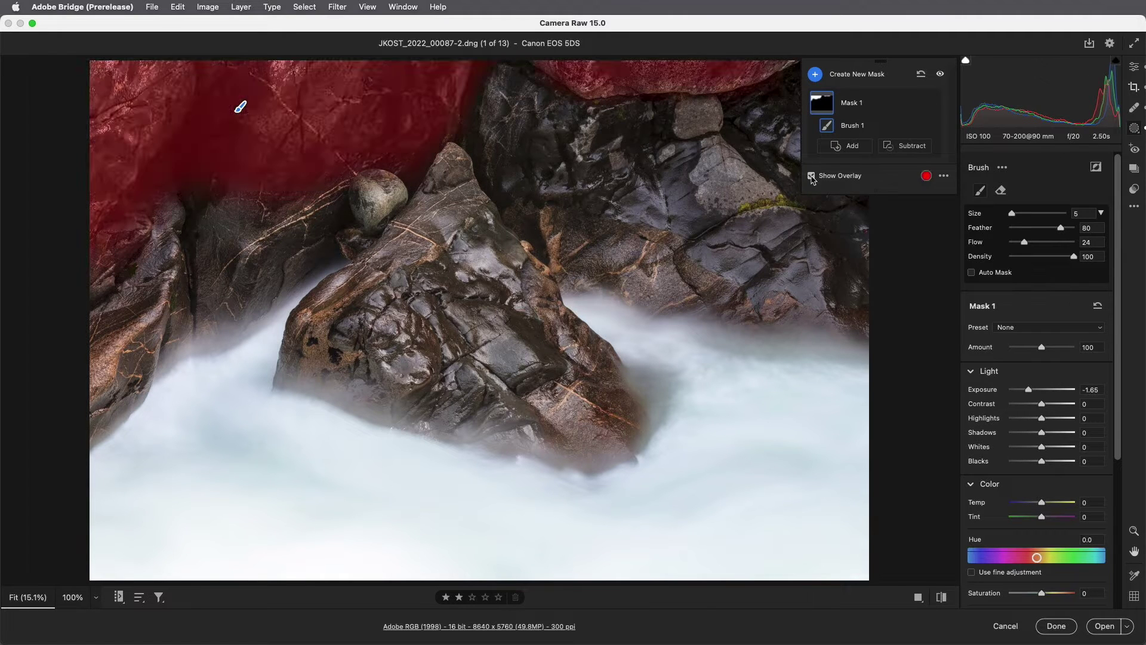
{"action": "left_click", "coordinate": [944, 177]}
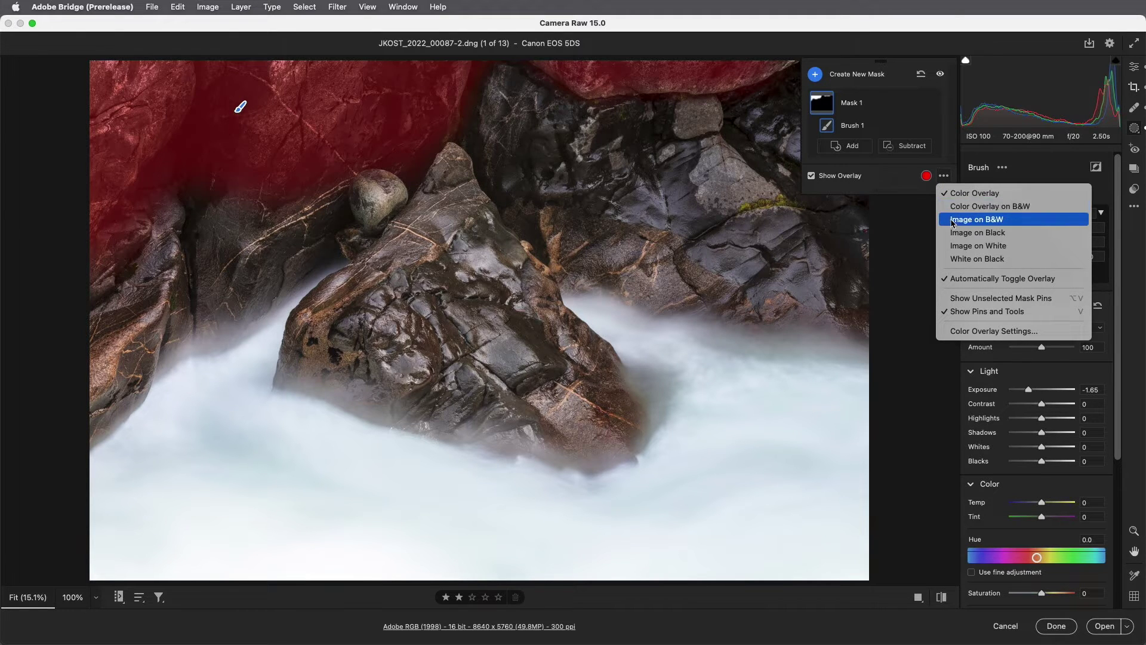
{"action": "left_click", "coordinate": [944, 178]}
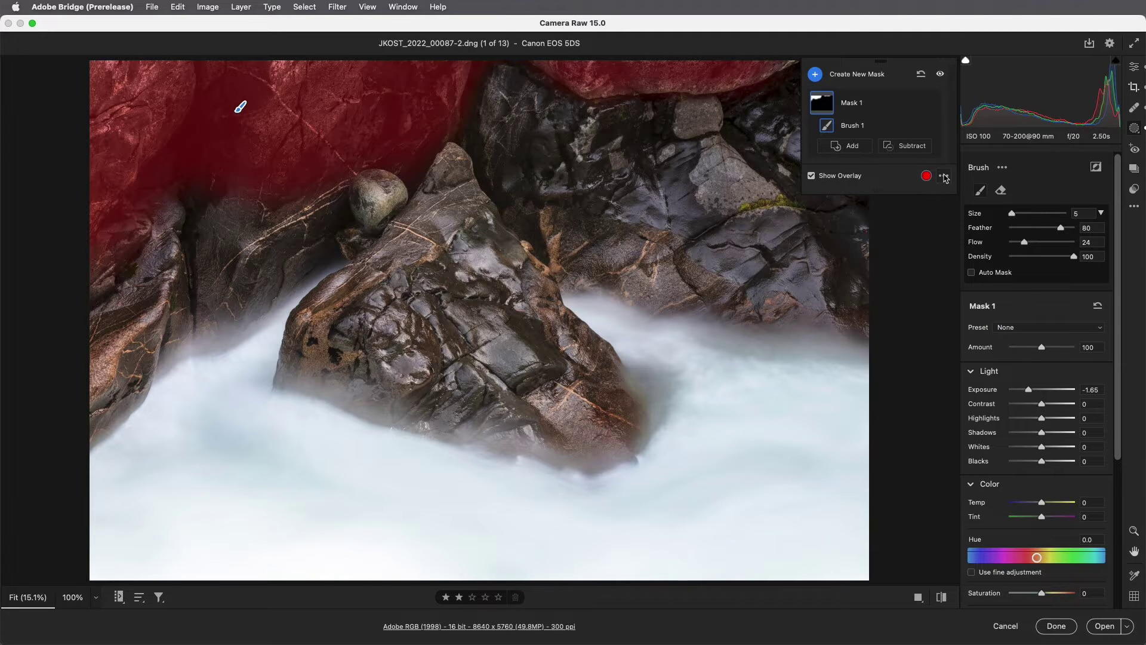
{"action": "key", "text": "shift+o"}
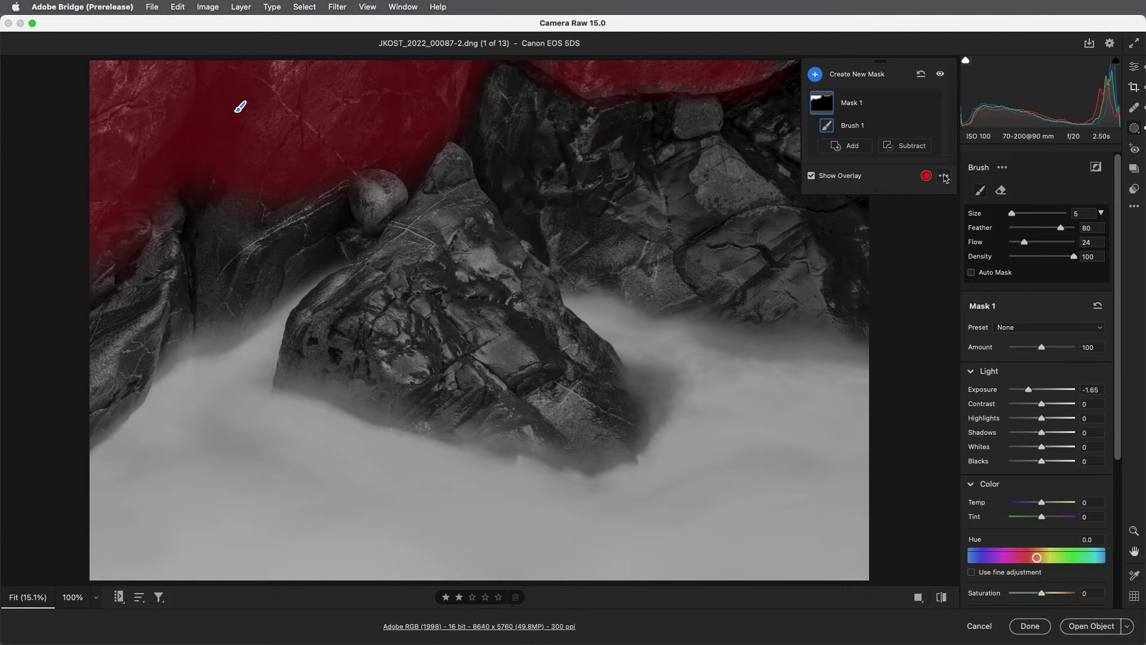
{"action": "key", "text": "shift+o"}
{"action": "key", "text": "shift+o"}
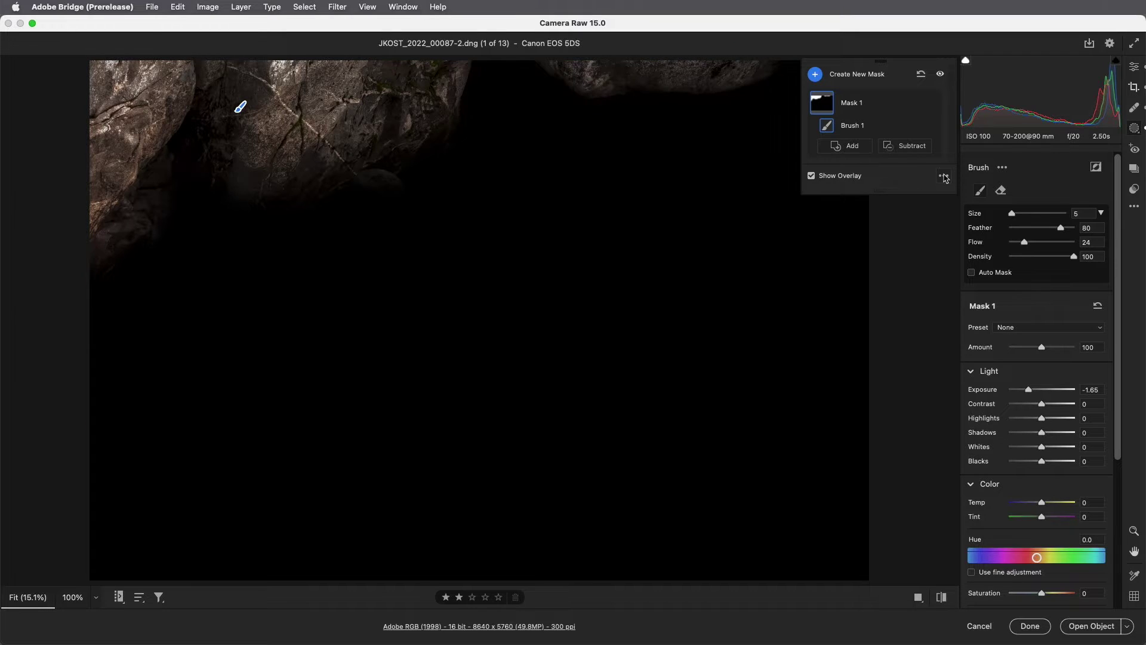
{"action": "key", "text": "shift+o"}
{"action": "key", "text": "shift+o"}
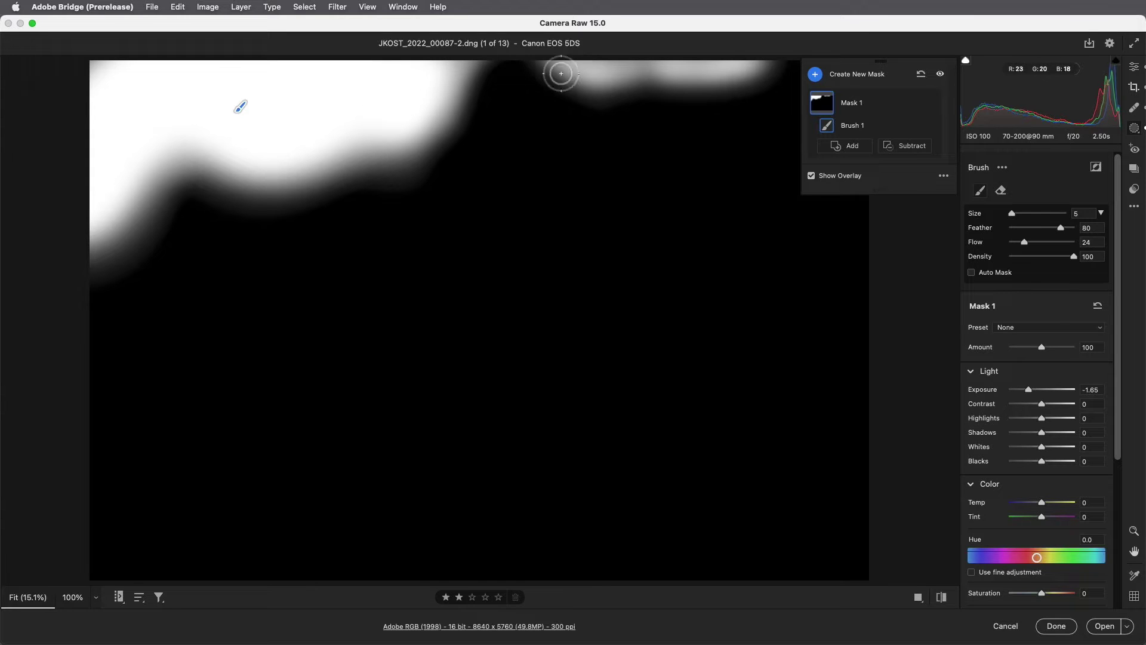
{"action": "mouse_move", "coordinate": [562, 73]}
{"action": "left_mouse_down"}
{"action": "mouse_move", "coordinate": [596, 64]}
{"action": "mouse_move", "coordinate": [625, 77]}
{"action": "mouse_move", "coordinate": [596, 69]}
{"action": "mouse_move", "coordinate": [677, 73]}
{"action": "left_mouse_up"}
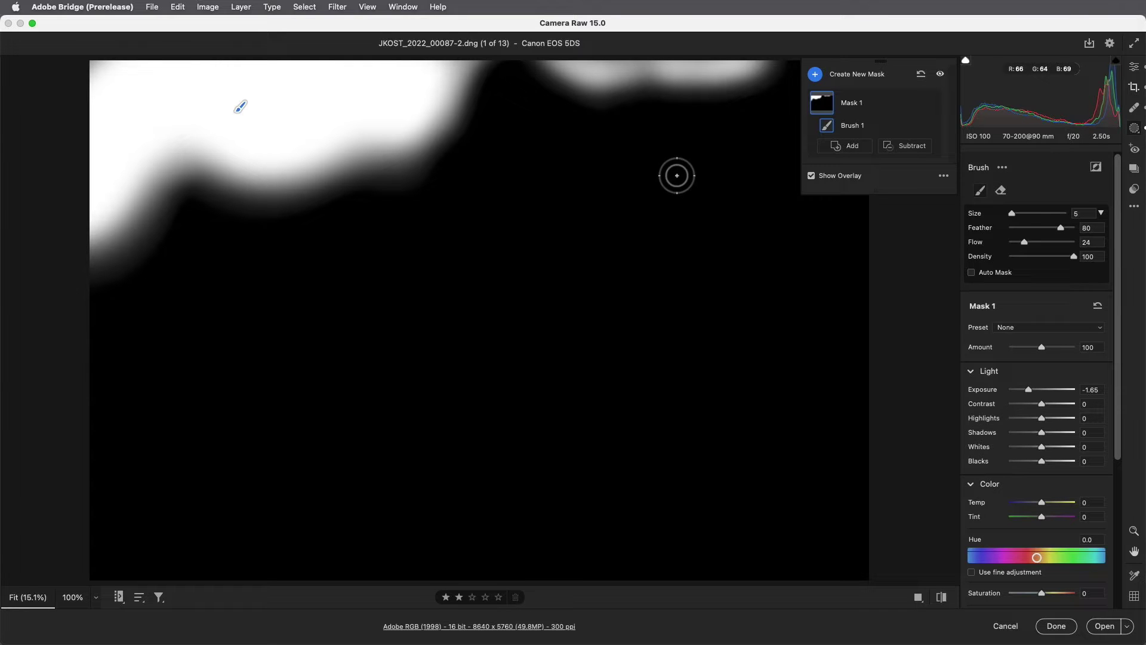
Step: Switch the mask display to Color Overlay and hide the overlay
{"action": "left_click", "coordinate": [944, 175]}
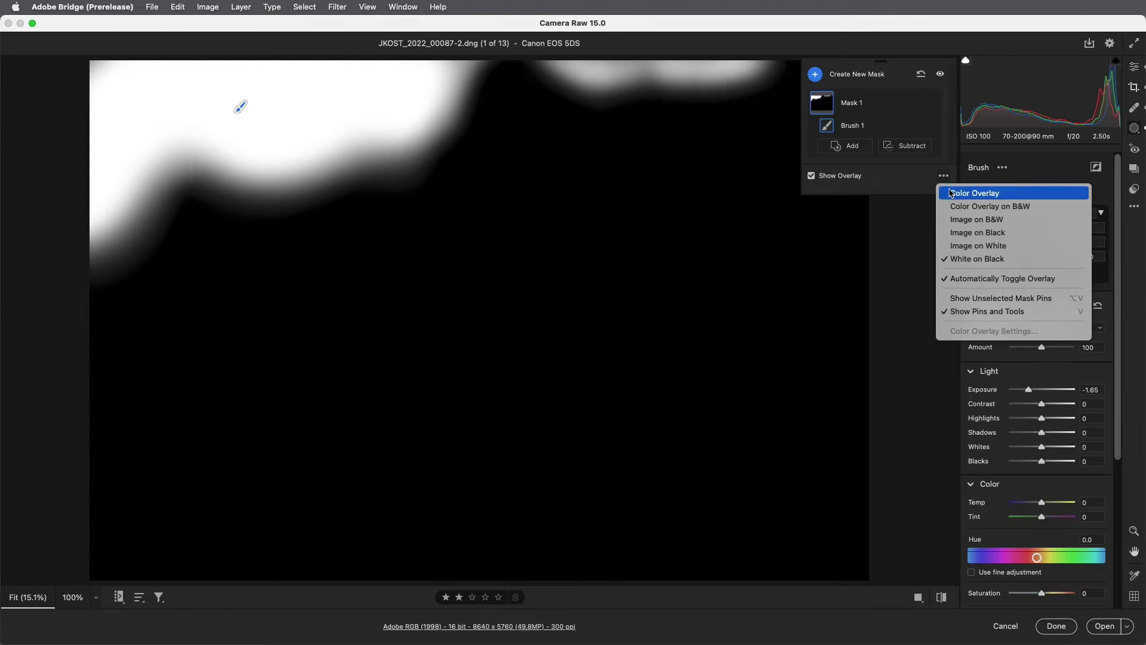
{"action": "left_click", "coordinate": [956, 194]}
{"action": "left_click", "coordinate": [811, 176]}
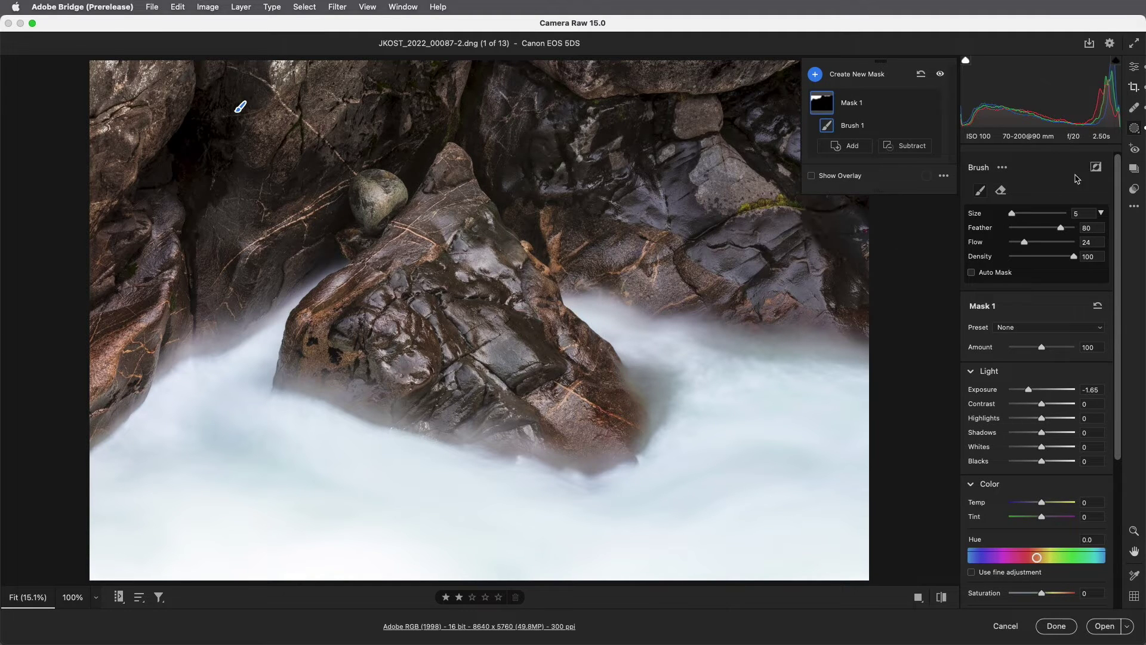
Step: Invert the brush component of the mask
{"action": "left_click", "coordinate": [1098, 169]}
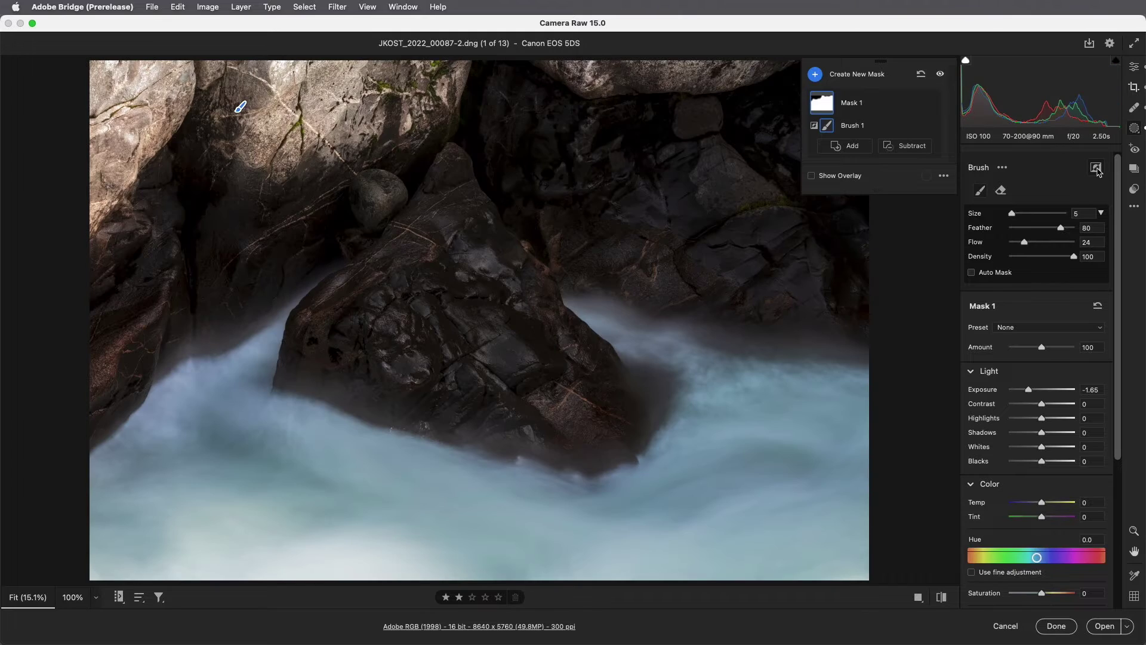
Step: Toggle the brush inversion to compare both versions, leaving the brush component uninverted
{"action": "left_click", "coordinate": [1098, 169]}
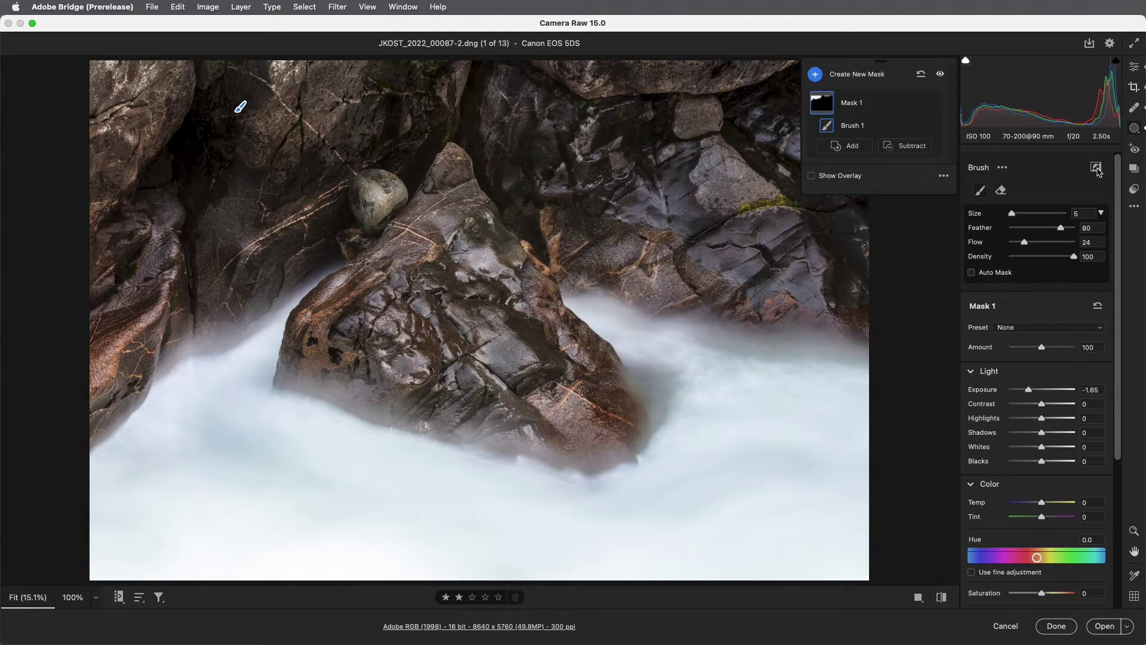
{"action": "left_click", "coordinate": [1097, 169]}
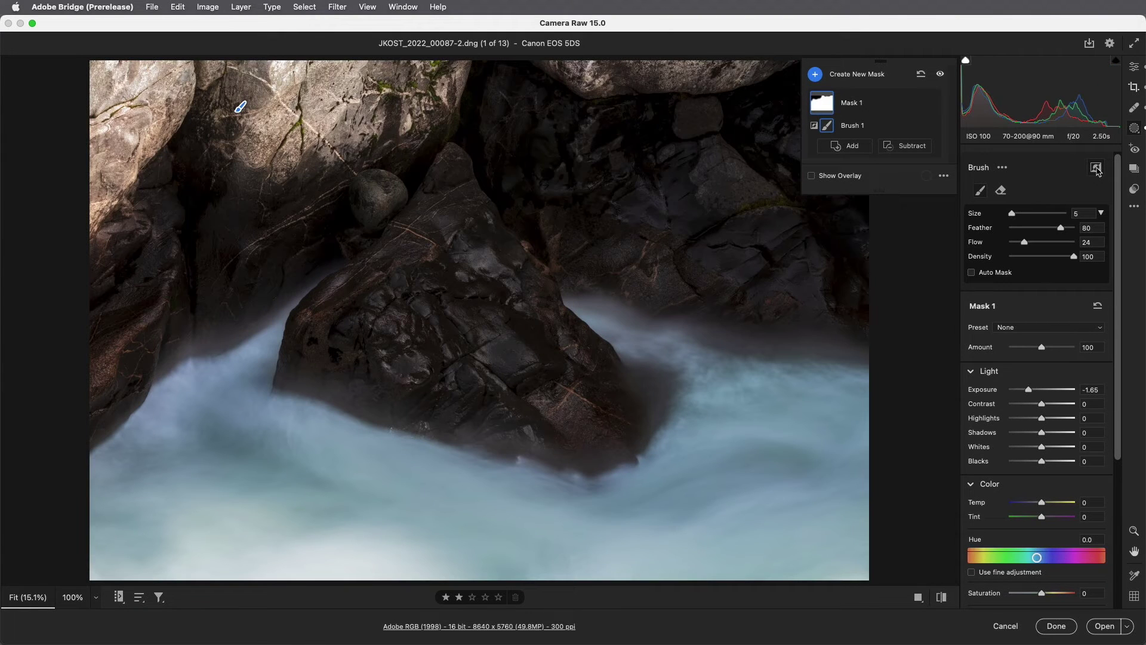
{"action": "left_click", "coordinate": [1097, 169]}
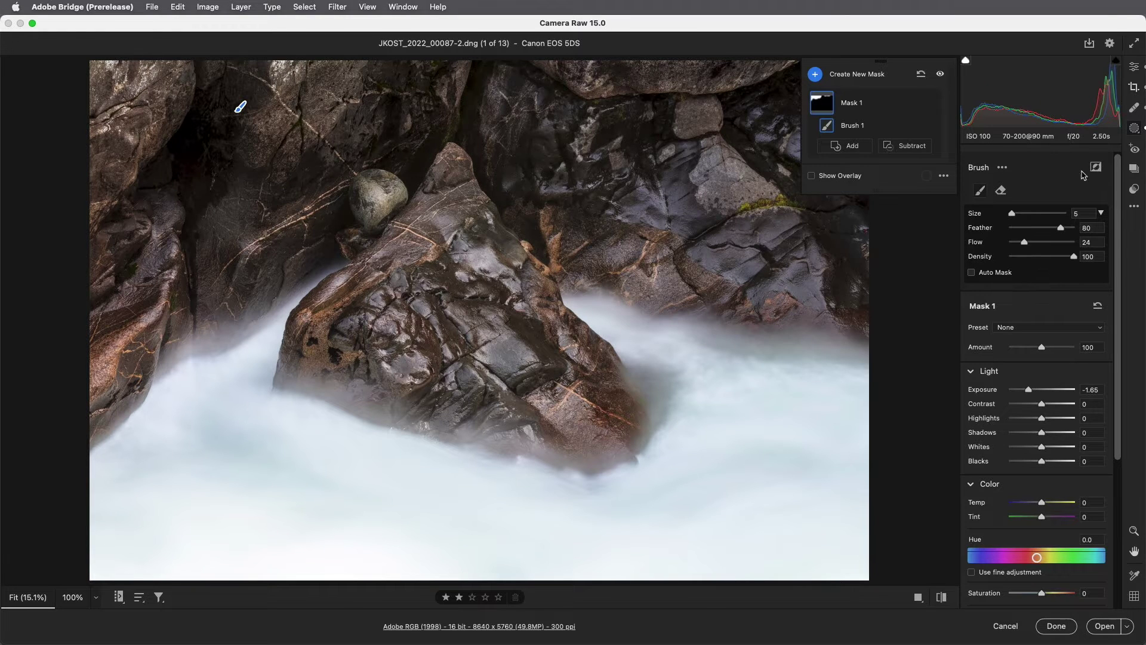
Step: Rename the mask as Rock
{"action": "left_click", "coordinate": [916, 104]}
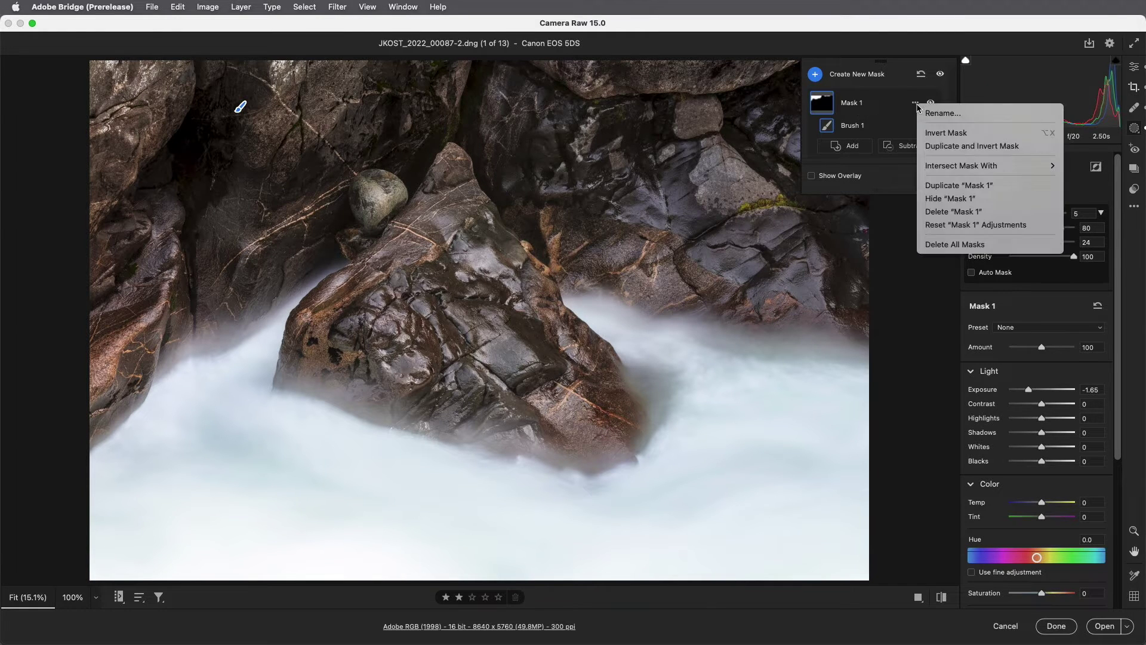
{"action": "left_click", "coordinate": [931, 113]}
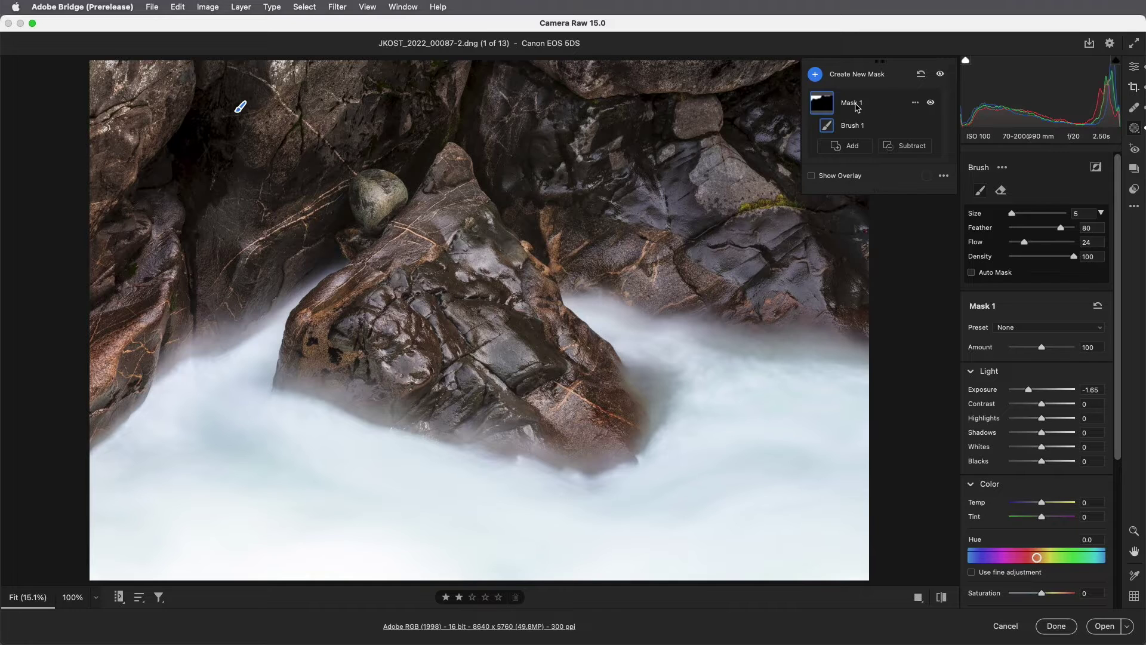
{"action": "type", "text": "Rock"}
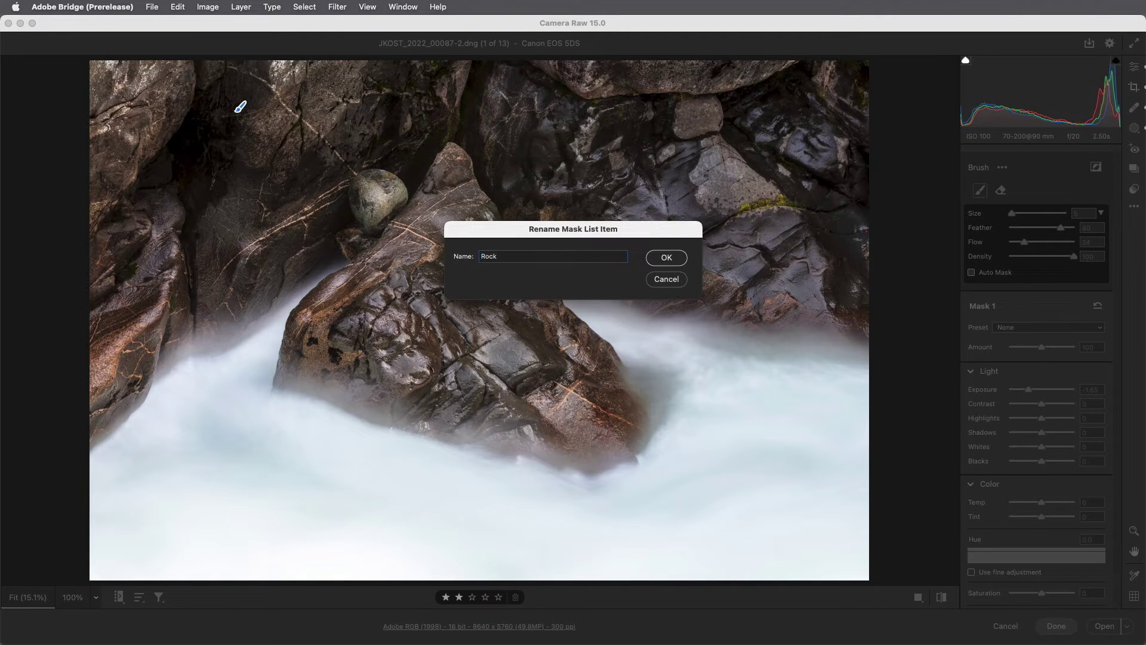
{"action": "key", "text": "Return"}
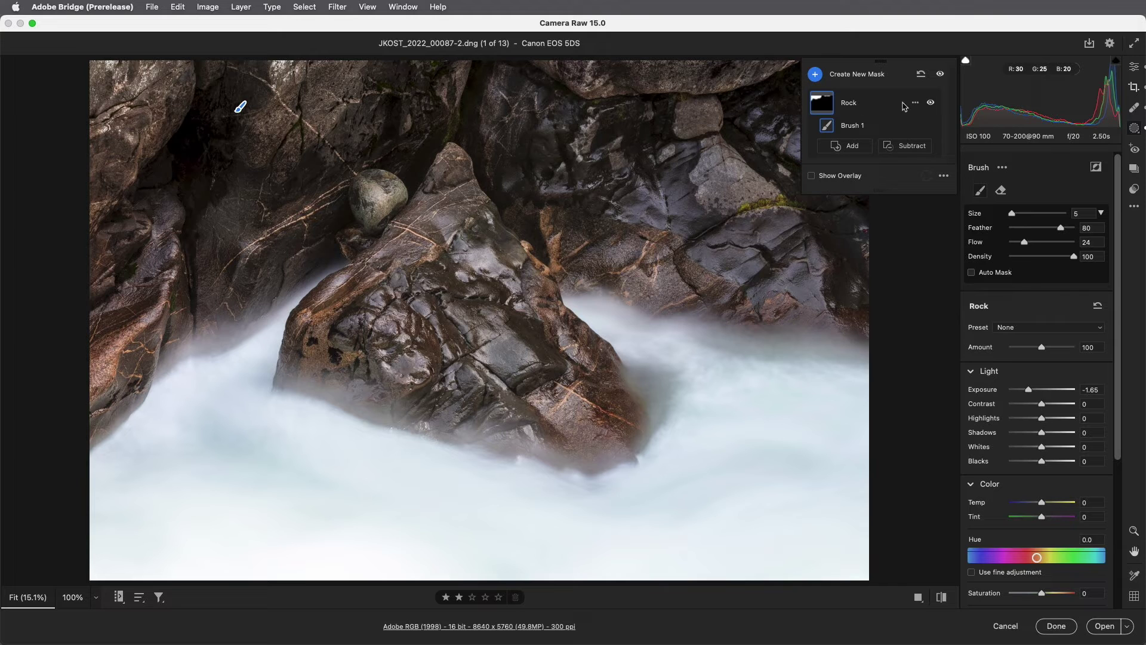
Step: Toggle the visibility of the Rock mask and its brush component off and on to compare the adjustment
{"action": "left_click", "coordinate": [931, 102]}
{"action": "left_click", "coordinate": [933, 105]}
{"action": "left_click", "coordinate": [932, 104]}
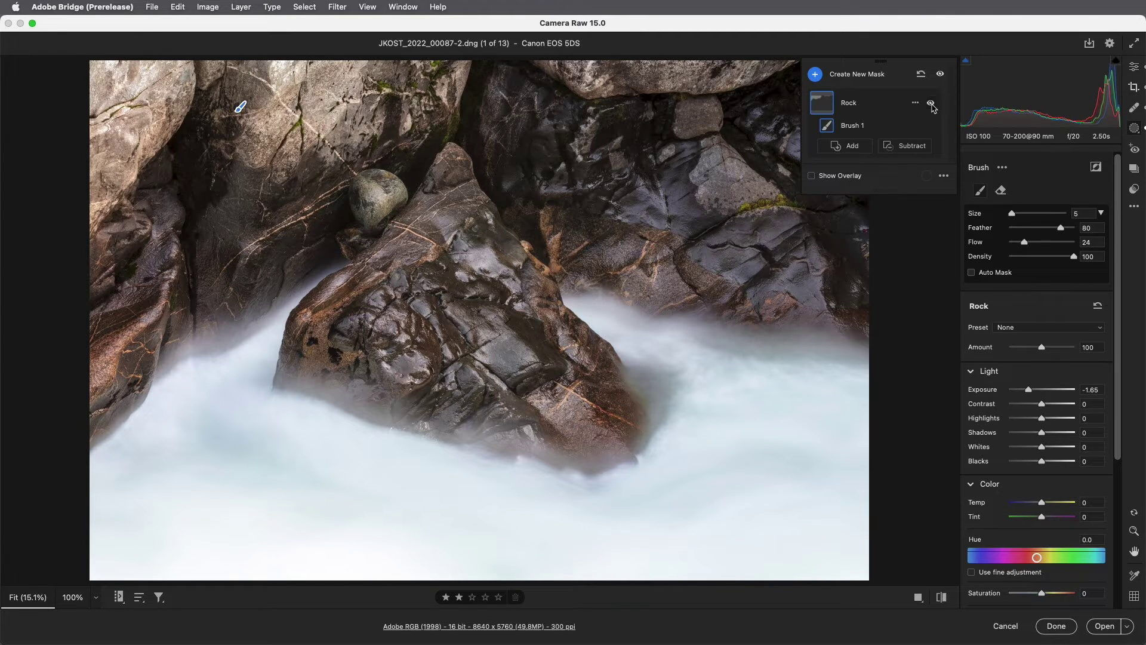
{"action": "left_click", "coordinate": [932, 105]}
{"action": "left_click", "coordinate": [931, 125]}
{"action": "left_click", "coordinate": [931, 126]}
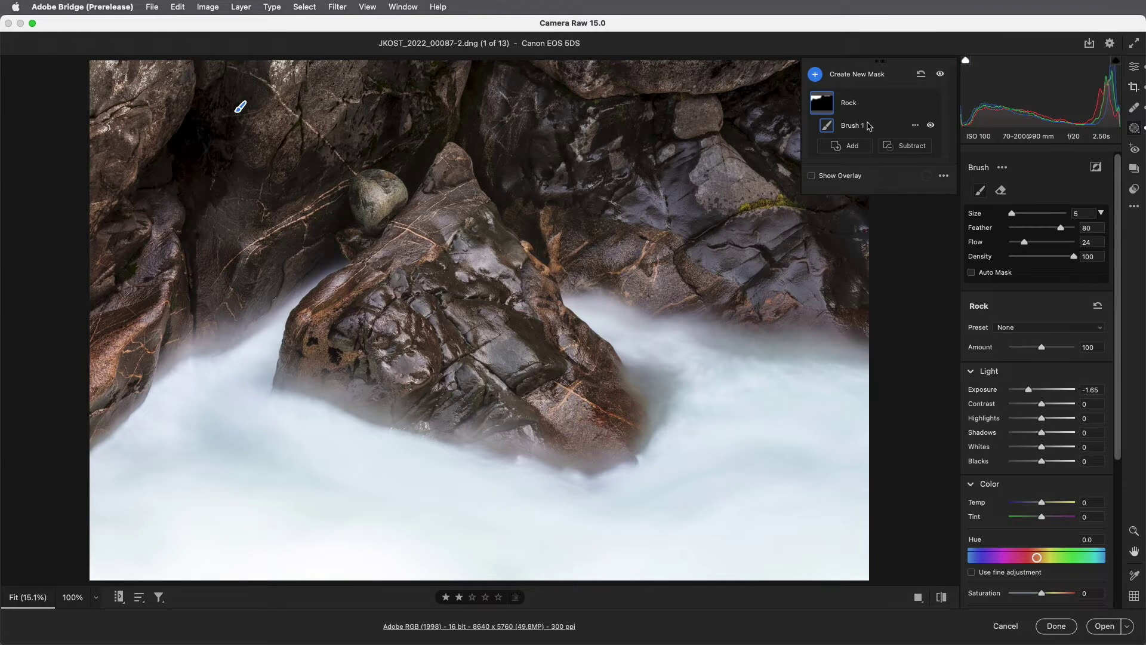
{"action": "left_click", "coordinate": [931, 126]}
{"action": "left_click", "coordinate": [931, 126]}
{"action": "left_click", "coordinate": [916, 103]}
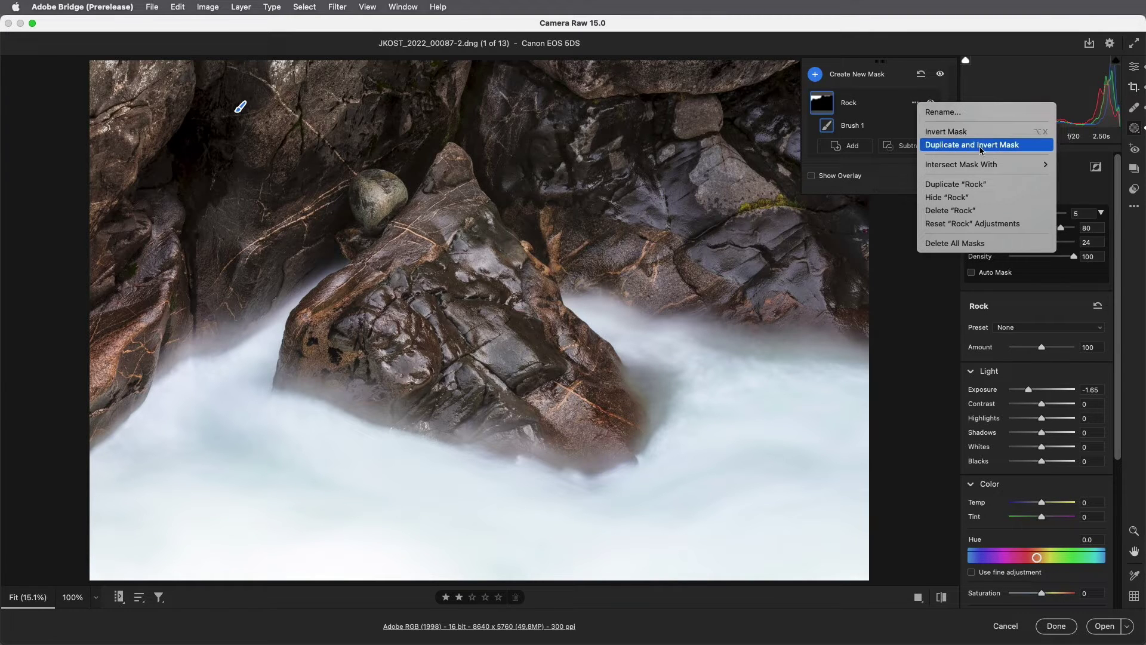
{"action": "mouse_move", "coordinate": [966, 167]}
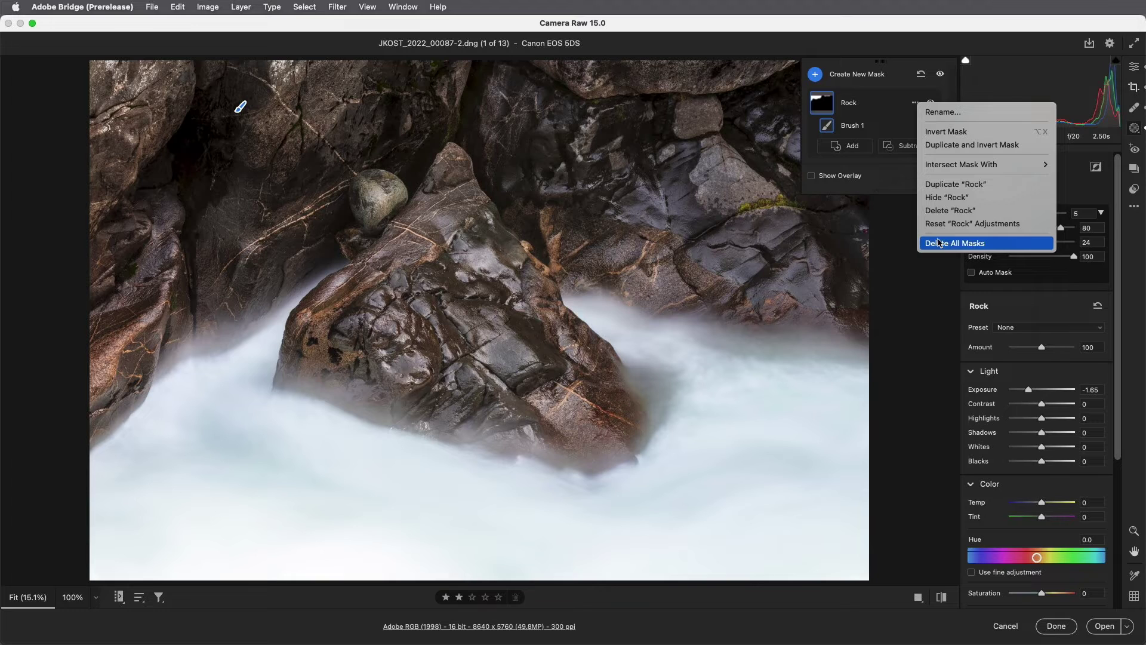
{"action": "left_click", "coordinate": [907, 186]}
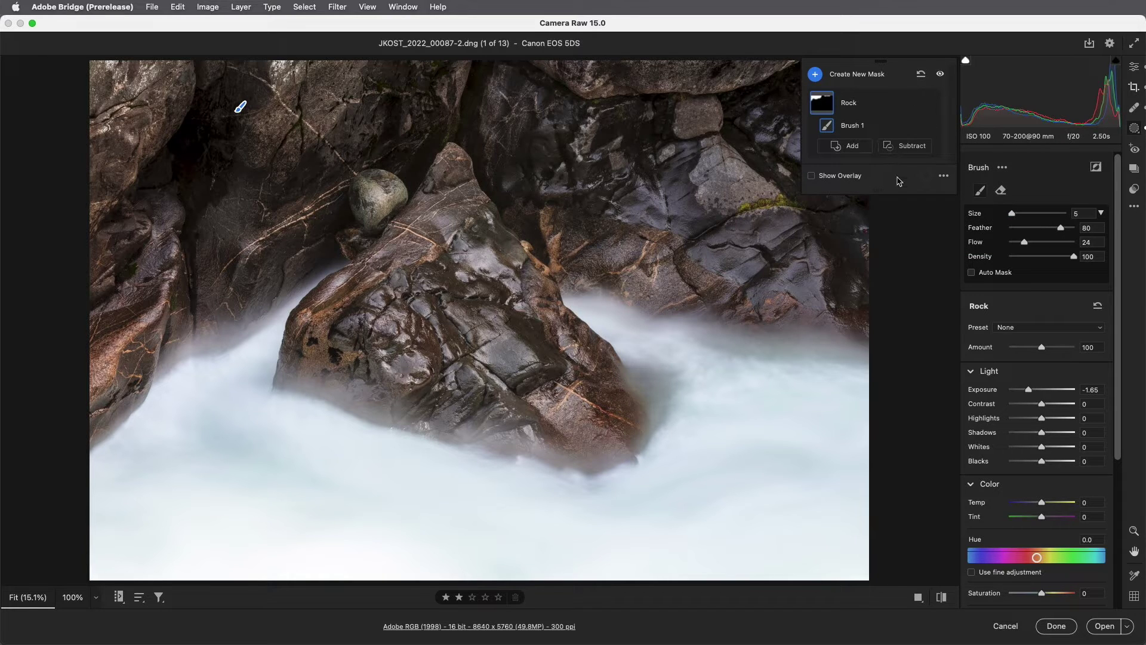
Step: Create a new brush mask and look through its adjustment sliders down to the automatic slider reset option
{"action": "left_click", "coordinate": [816, 75]}
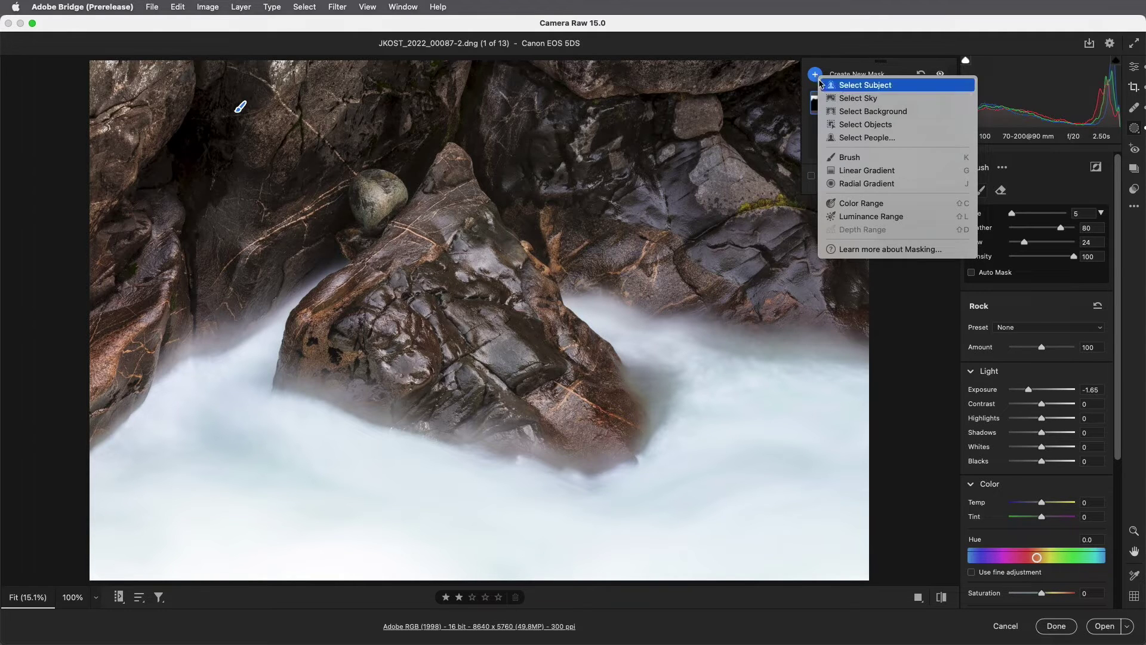
{"action": "left_click", "coordinate": [866, 160]}
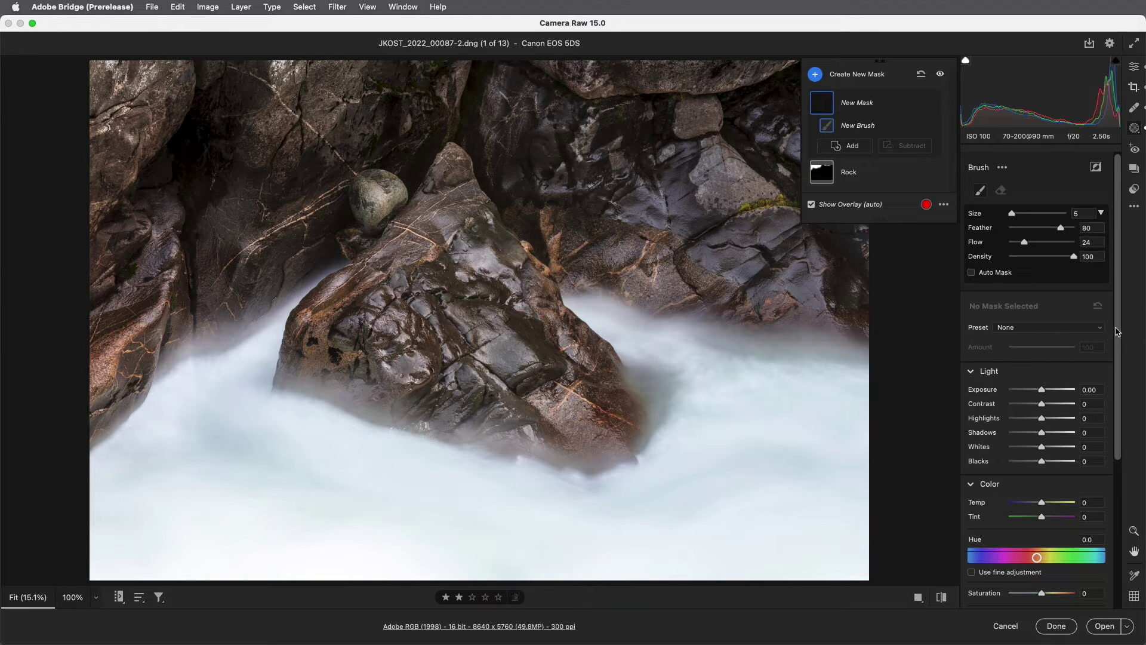
{"action": "left_click_drag", "start_coordinate": [1119, 330], "coordinate": [1119, 504]}
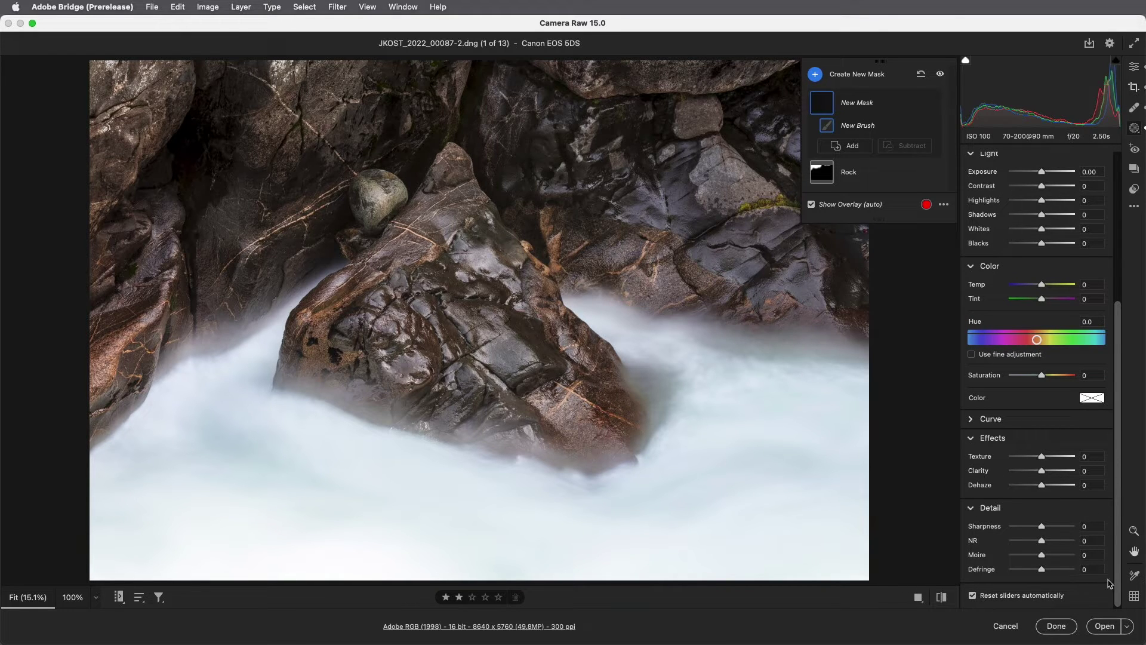
{"action": "left_click_drag", "start_coordinate": [1119, 578], "coordinate": [1121, 421]}
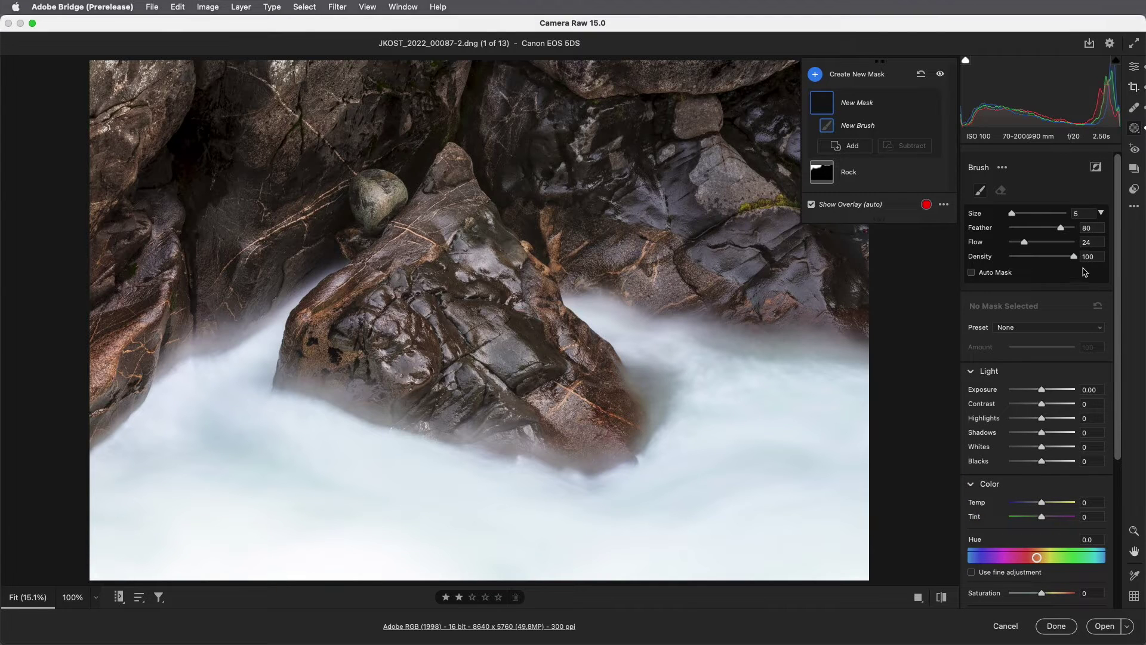
Step: Set the brush feather and flow to 100, enlarge the brush to size 20, and paint over the water across the lower photo
{"action": "left_click_drag", "start_coordinate": [1061, 229], "coordinate": [1078, 247]}
{"action": "key", "text": "bracketright"}
{"action": "key", "text": "bracketright"}
{"action": "key", "text": "bracketright"}
{"action": "key", "text": "bracketright"}
{"action": "key", "text": "bracketright"}
{"action": "key", "text": "bracketright"}
{"action": "key", "text": "bracketright"}
{"action": "key", "text": "bracketright"}
{"action": "key", "text": "bracketright"}
{"action": "key", "text": "bracketright"}
{"action": "key", "text": "bracketright"}
{"action": "key", "text": "bracketright"}
{"action": "key", "text": "bracketright"}
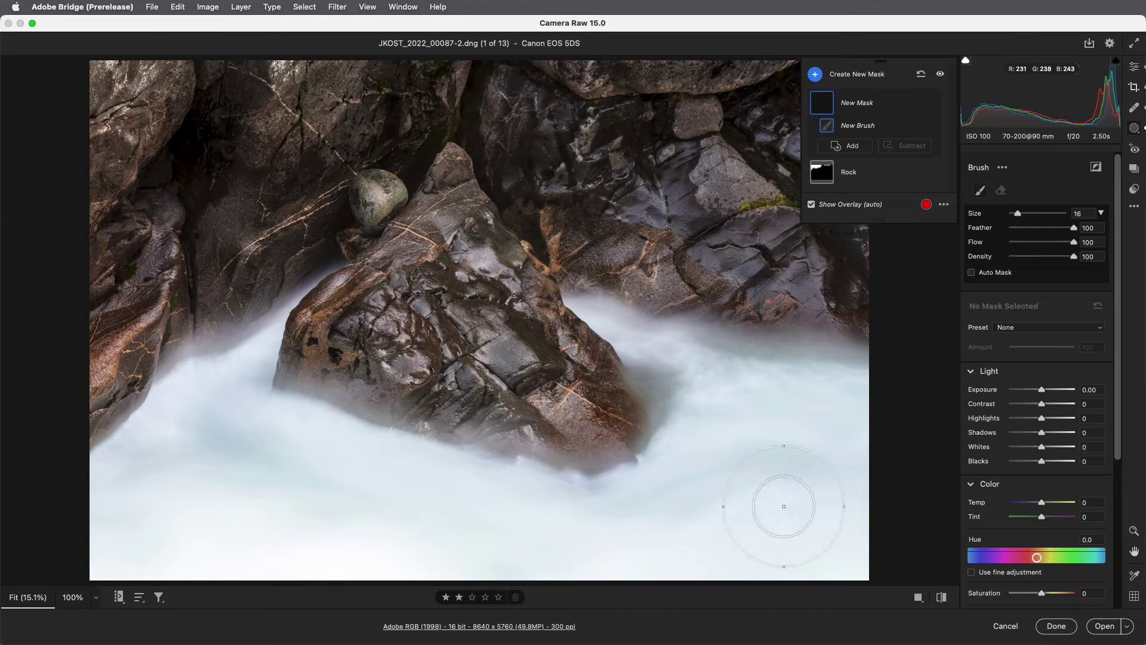
{"action": "mouse_move", "coordinate": [813, 540]}
{"action": "left_mouse_down"}
{"action": "mouse_move", "coordinate": [780, 545]}
{"action": "mouse_move", "coordinate": [815, 534]}
{"action": "mouse_move", "coordinate": [848, 542]}
{"action": "mouse_move", "coordinate": [818, 537]}
{"action": "mouse_move", "coordinate": [820, 496]}
{"action": "mouse_move", "coordinate": [787, 446]}
{"action": "mouse_move", "coordinate": [706, 550]}
{"action": "mouse_move", "coordinate": [610, 588]}
{"action": "mouse_move", "coordinate": [508, 606]}
{"action": "mouse_move", "coordinate": [356, 584]}
{"action": "mouse_move", "coordinate": [225, 530]}
{"action": "mouse_move", "coordinate": [182, 564]}
{"action": "mouse_move", "coordinate": [175, 550]}
{"action": "mouse_move", "coordinate": [106, 569]}
{"action": "mouse_move", "coordinate": [77, 558]}
{"action": "left_mouse_up"}
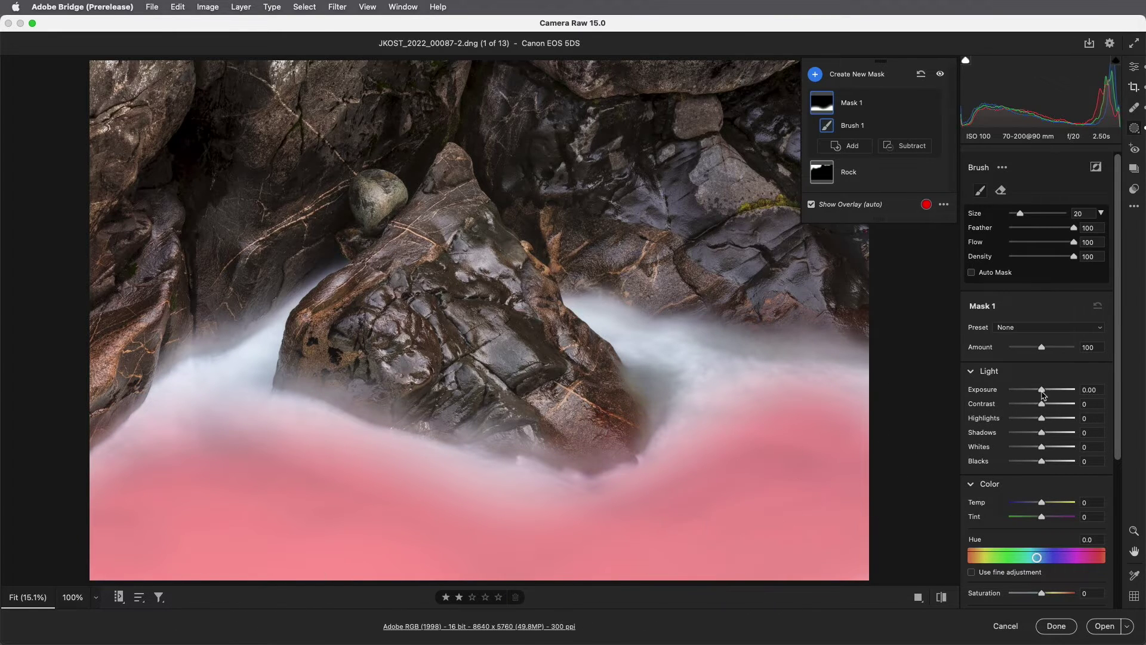
Step: Adjust the water mask with exposure -1.20, clarity +19, dehaze +37 and saturation -30
{"action": "left_click_drag", "start_coordinate": [1043, 396], "coordinate": [1033, 395]}
{"action": "left_click_drag", "start_coordinate": [1118, 392], "coordinate": [1120, 549]}
{"action": "mouse_move", "coordinate": [1042, 471]}
{"action": "left_mouse_down"}
{"action": "mouse_move", "coordinate": [1058, 471]}
{"action": "mouse_move", "coordinate": [1057, 489]}
{"action": "left_mouse_up"}
{"action": "left_click_drag", "start_coordinate": [1040, 376], "coordinate": [1032, 379]}
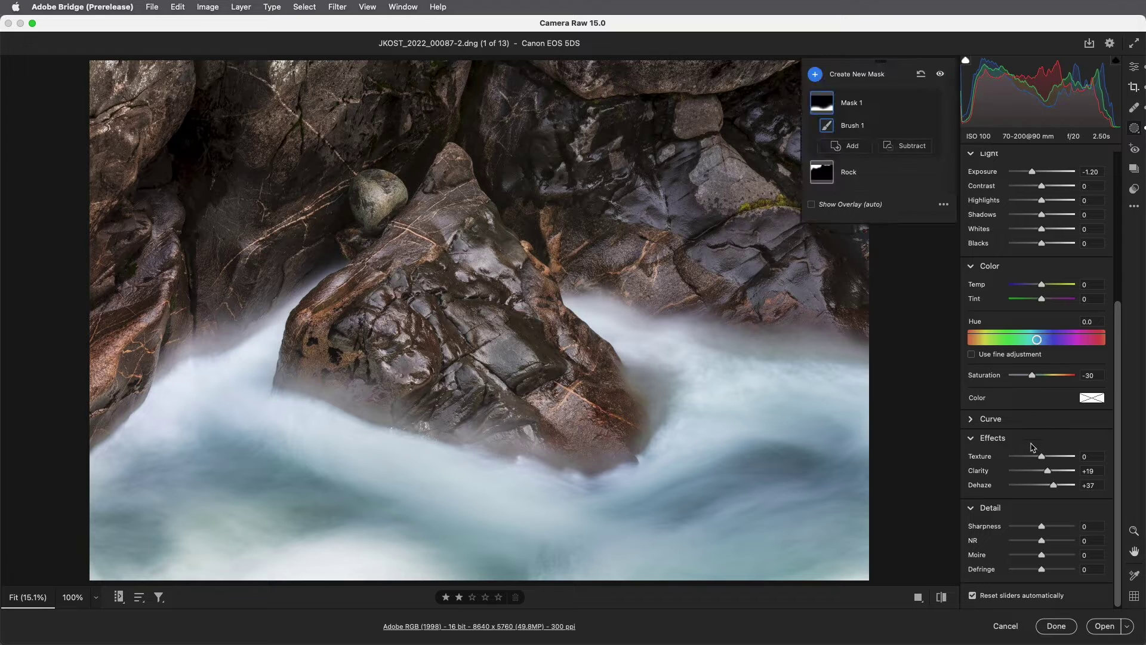
Step: Raise the water mask's noise reduction and set its overall adjustment amount to 98
{"action": "left_click_drag", "start_coordinate": [1043, 544], "coordinate": [1055, 545]}
{"action": "left_click_drag", "start_coordinate": [1118, 442], "coordinate": [1108, 283]}
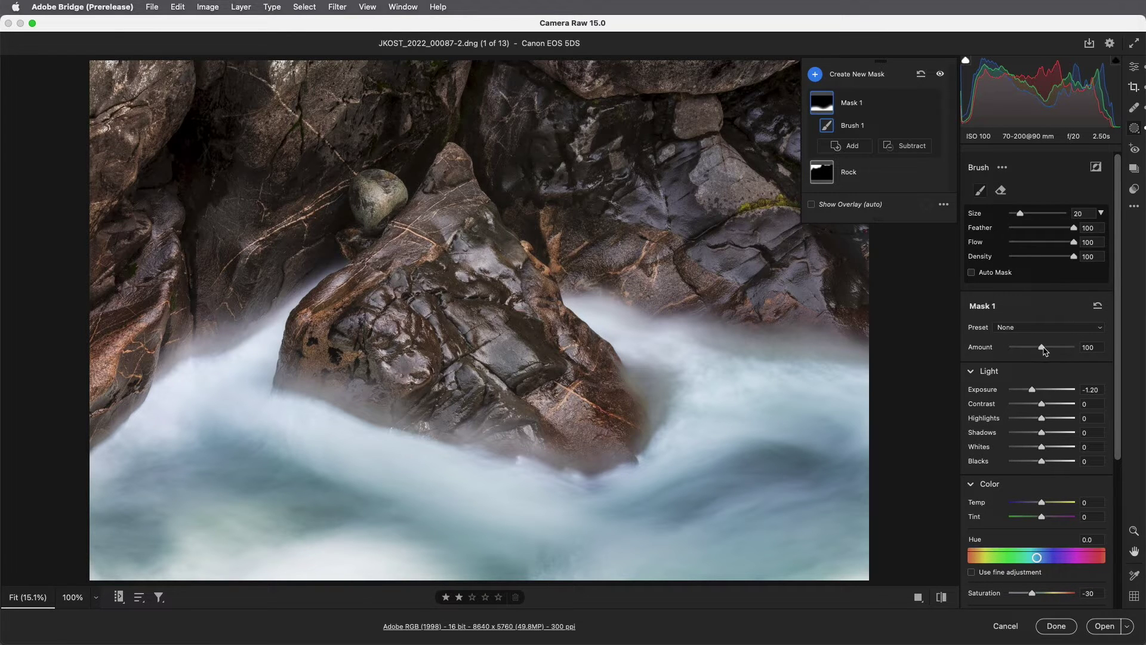
{"action": "mouse_move", "coordinate": [1043, 351]}
{"action": "left_mouse_down"}
{"action": "mouse_move", "coordinate": [1029, 352]}
{"action": "mouse_move", "coordinate": [1041, 352]}
{"action": "left_mouse_up"}
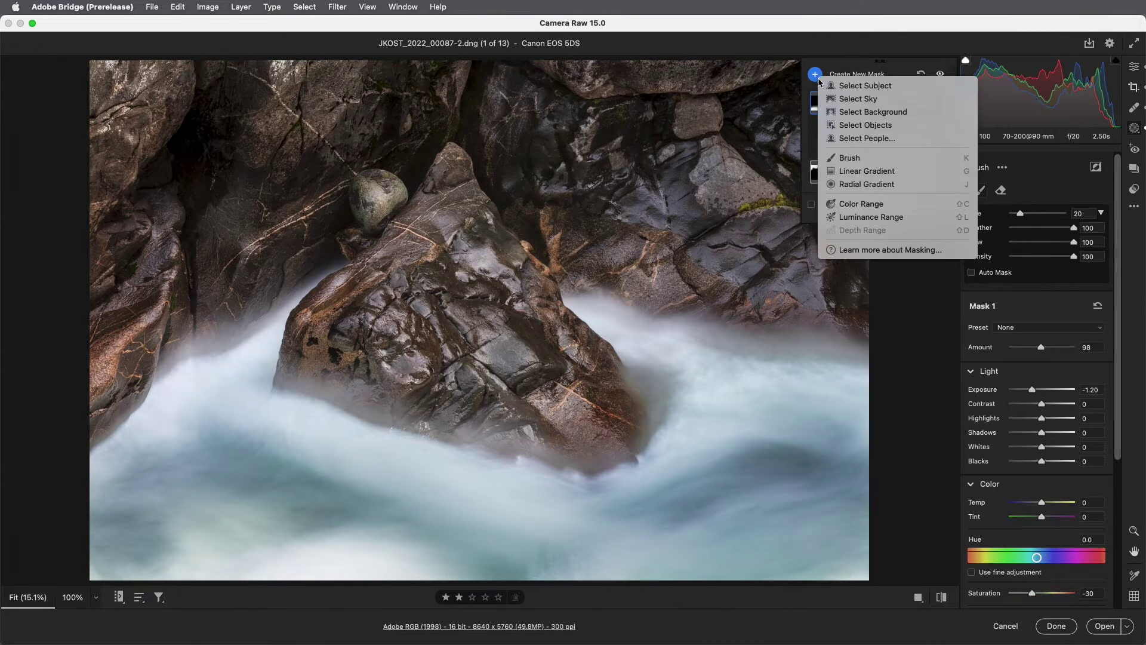
Step: Create another brush mask with flow 38 and size 6, and paint over the bright water near the photo's lower-left edge
{"action": "left_click", "coordinate": [816, 75]}
{"action": "left_click", "coordinate": [850, 159]}
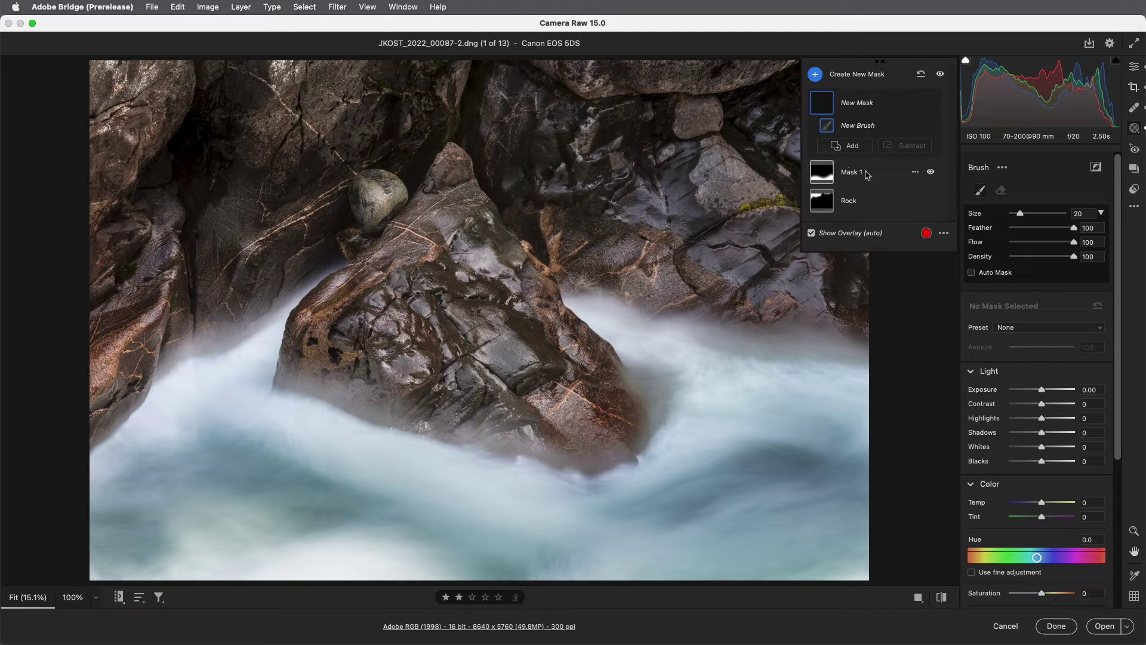
{"action": "left_click", "coordinate": [1034, 244]}
{"action": "key", "text": "bracketleft"}
{"action": "key", "text": "bracketleft"}
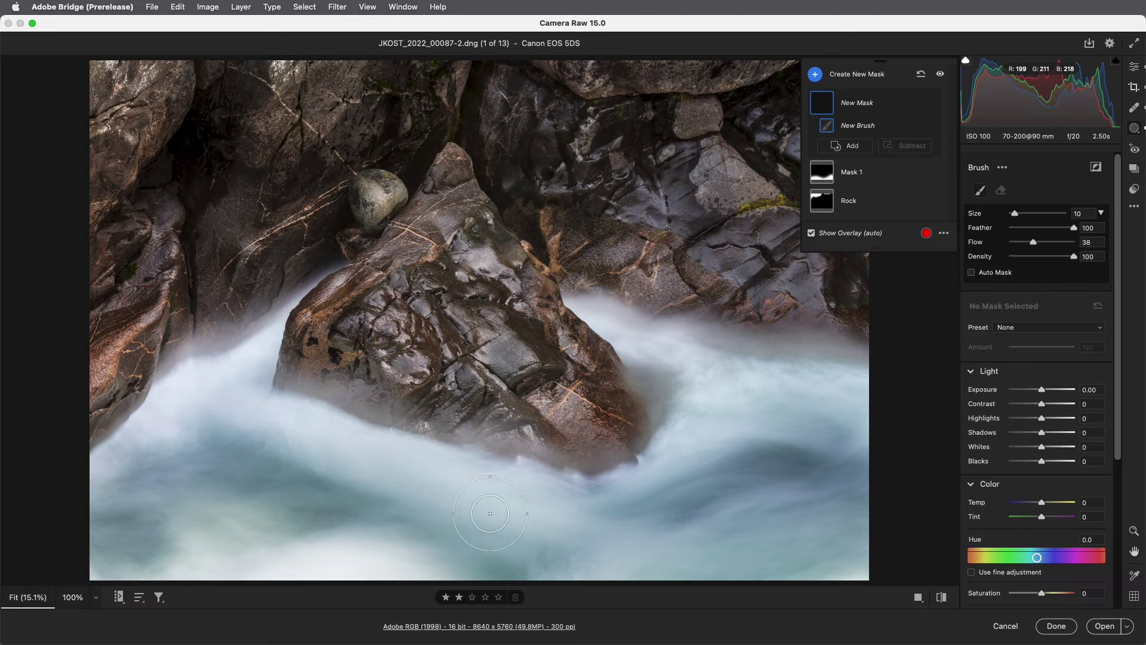
{"action": "key", "text": "bracketleft"}
{"action": "key", "text": "bracketleft"}
{"action": "mouse_move", "coordinate": [373, 559]}
{"action": "left_mouse_down"}
{"action": "mouse_move", "coordinate": [341, 565]}
{"action": "mouse_move", "coordinate": [387, 570]}
{"action": "mouse_move", "coordinate": [287, 584]}
{"action": "mouse_move", "coordinate": [388, 576]}
{"action": "mouse_move", "coordinate": [345, 564]}
{"action": "mouse_move", "coordinate": [423, 579]}
{"action": "mouse_move", "coordinate": [287, 576]}
{"action": "mouse_move", "coordinate": [213, 528]}
{"action": "mouse_move", "coordinate": [261, 523]}
{"action": "mouse_move", "coordinate": [220, 520]}
{"action": "mouse_move", "coordinate": [203, 550]}
{"action": "mouse_move", "coordinate": [270, 584]}
{"action": "mouse_move", "coordinate": [425, 589]}
{"action": "left_mouse_up"}
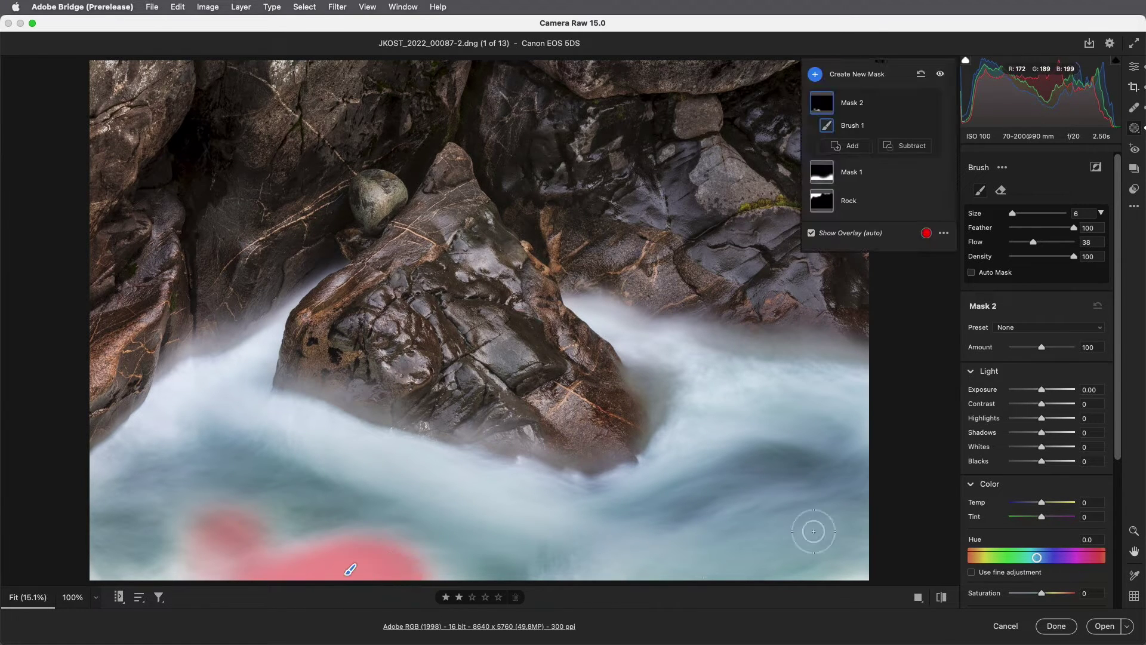
Step: Tone down the painted bright water with exposure -0.20, highlights -76, whites -72, temperature -30 and tint -26
{"action": "mouse_move", "coordinate": [1042, 392]}
{"action": "left_mouse_down"}
{"action": "mouse_move", "coordinate": [1017, 418]}
{"action": "mouse_move", "coordinate": [1031, 448]}
{"action": "left_mouse_up"}
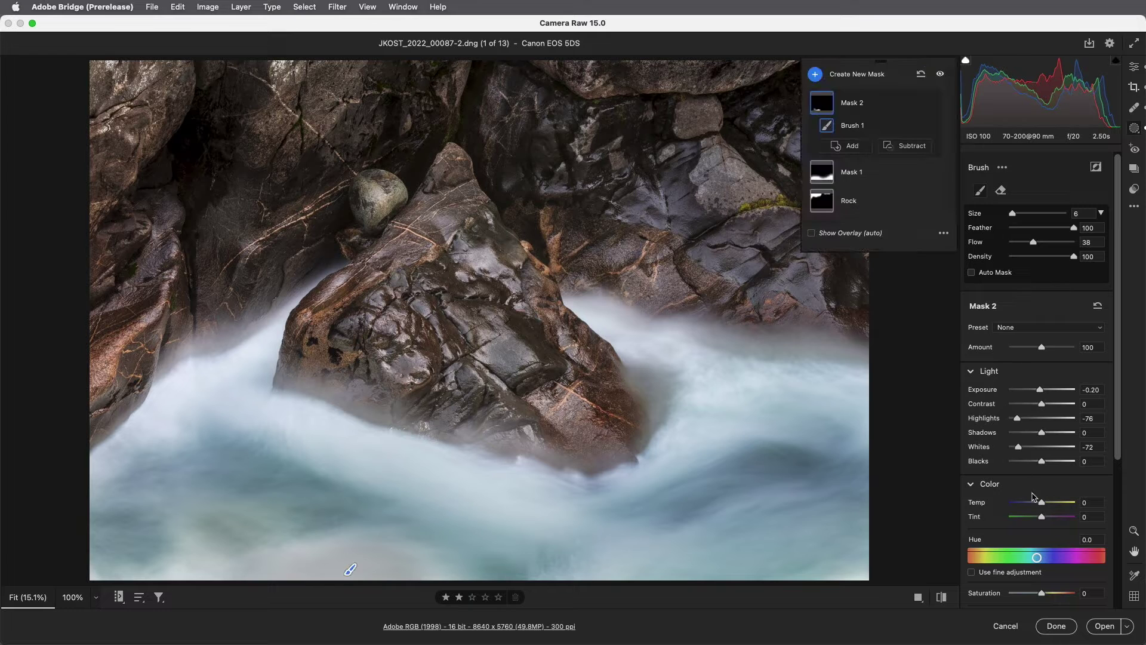
{"action": "left_click_drag", "start_coordinate": [1042, 504], "coordinate": [1035, 521]}
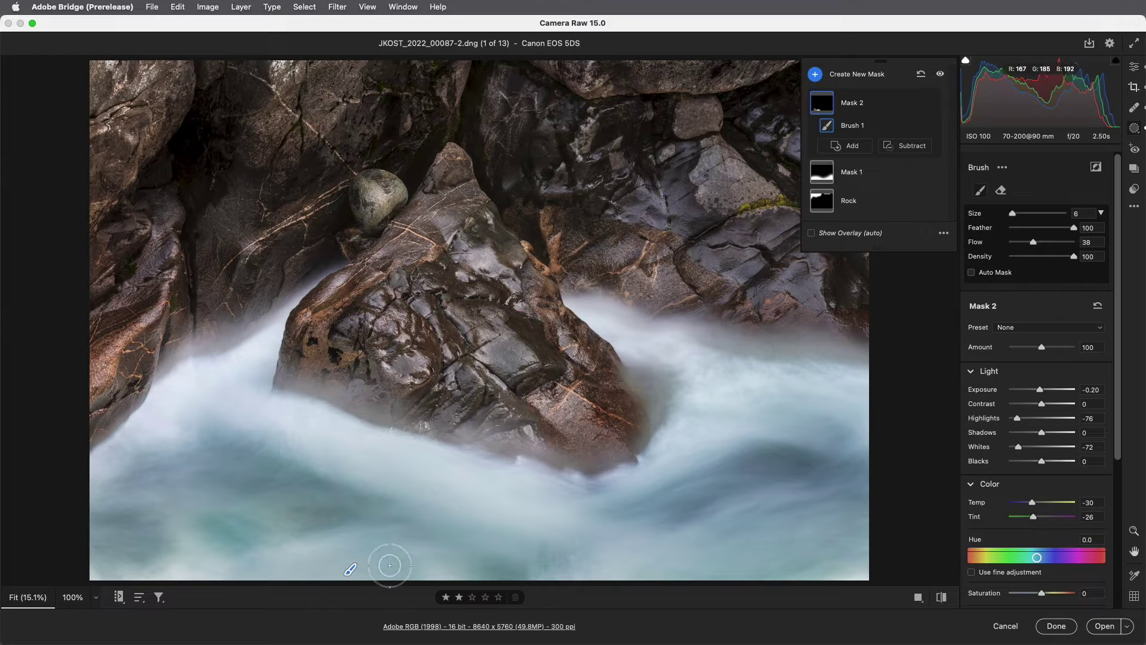
{"action": "mouse_move", "coordinate": [350, 572]}
{"action": "left_mouse_down"}
{"action": "mouse_move", "coordinate": [320, 541]}
{"action": "mouse_move", "coordinate": [366, 497]}
{"action": "mouse_move", "coordinate": [450, 486]}
{"action": "mouse_move", "coordinate": [481, 523]}
{"action": "mouse_move", "coordinate": [456, 558]}
{"action": "mouse_move", "coordinate": [443, 507]}
{"action": "left_mouse_up"}
Step: Show the pins of unselected masks and select the Rock mask by its pin on the photo
{"action": "left_click", "coordinate": [944, 233]}
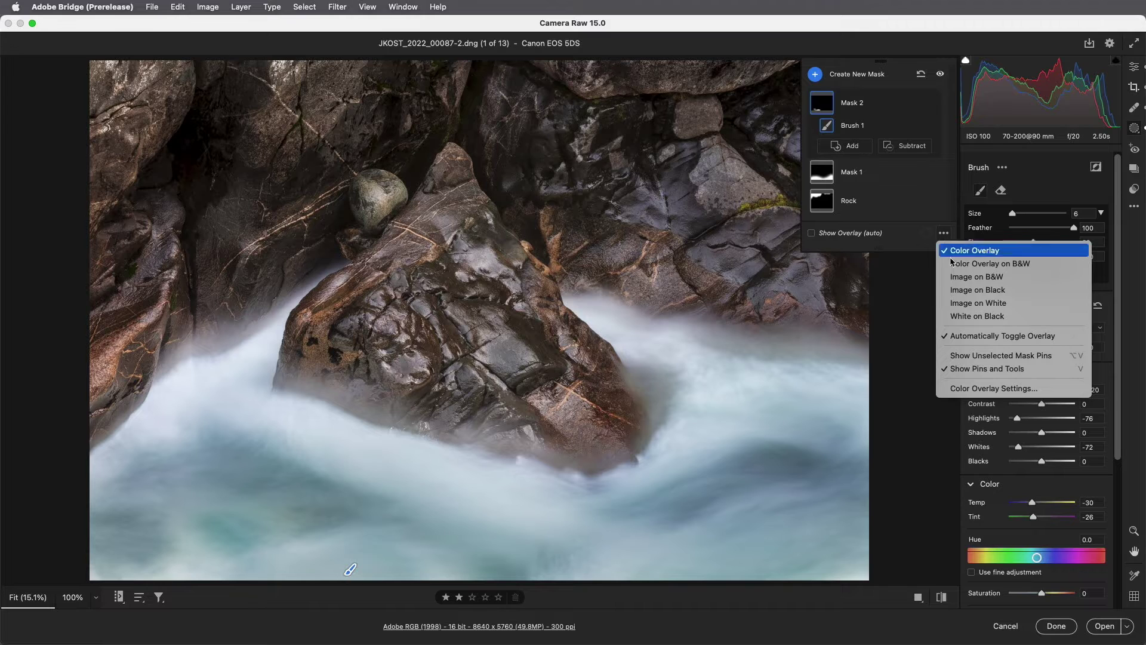
{"action": "left_click", "coordinate": [1002, 356]}
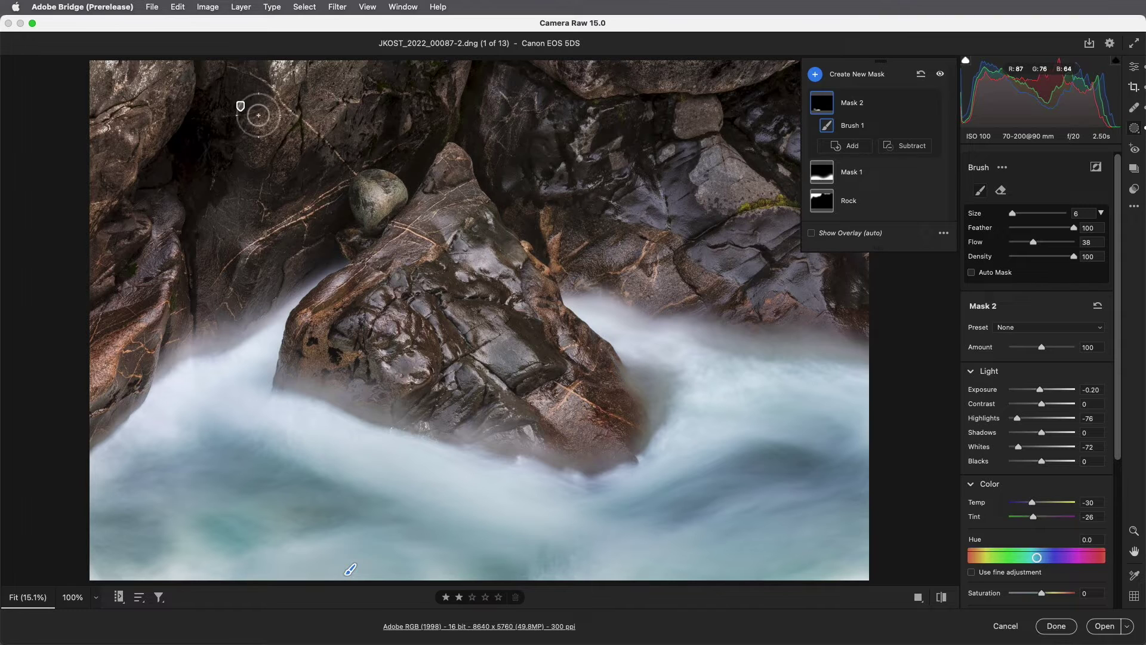
{"action": "mouse_move", "coordinate": [242, 108]}
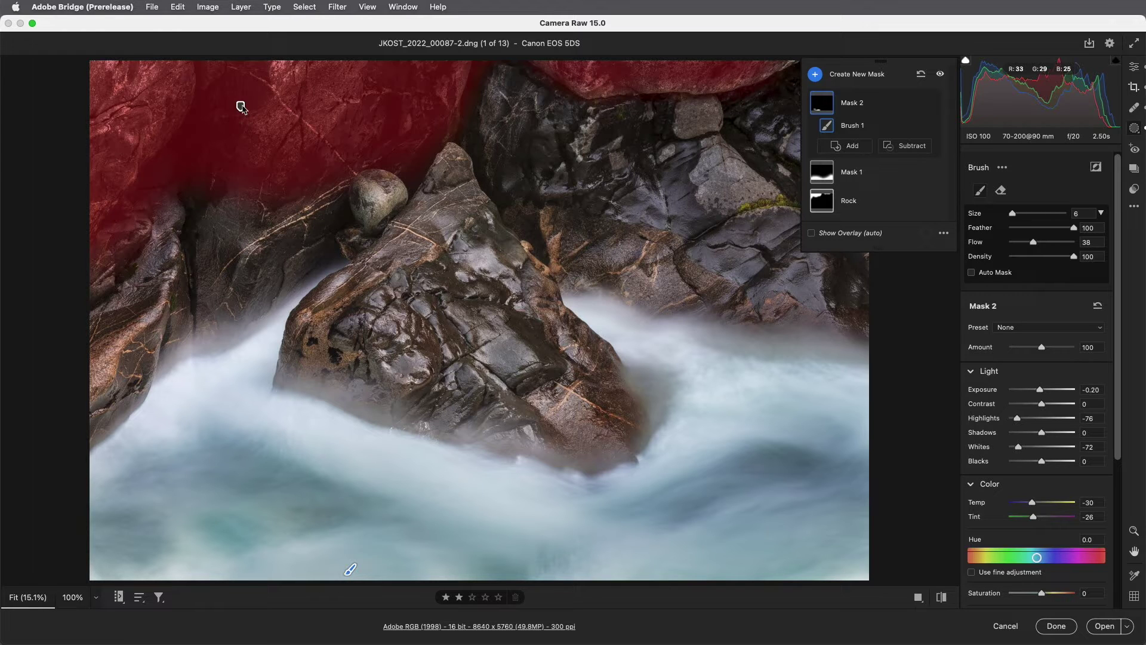
{"action": "left_click", "coordinate": [241, 107]}
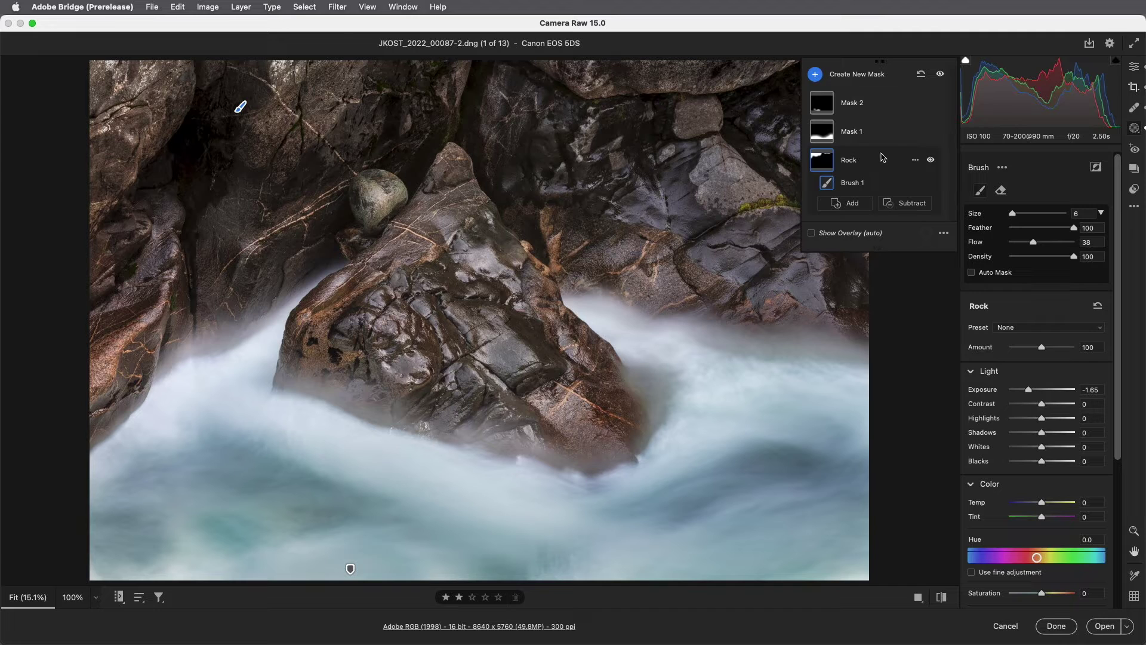
Step: Toggle all masks off and on to compare the photo with and without the local adjustments
{"action": "left_click", "coordinate": [941, 75]}
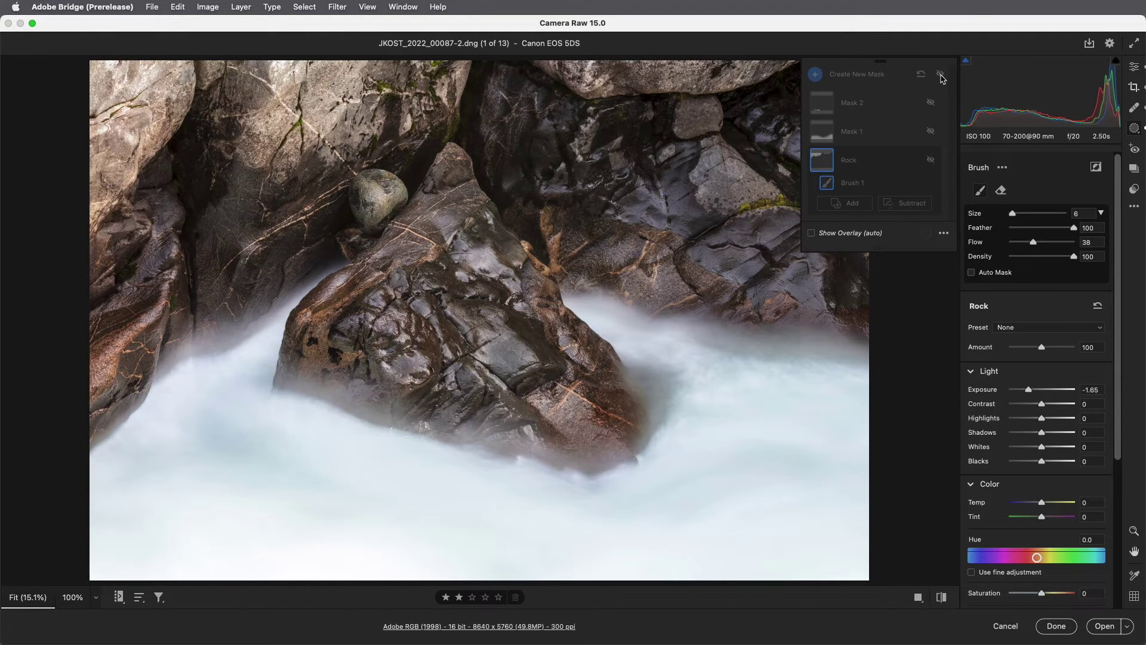
{"action": "left_click", "coordinate": [941, 75]}
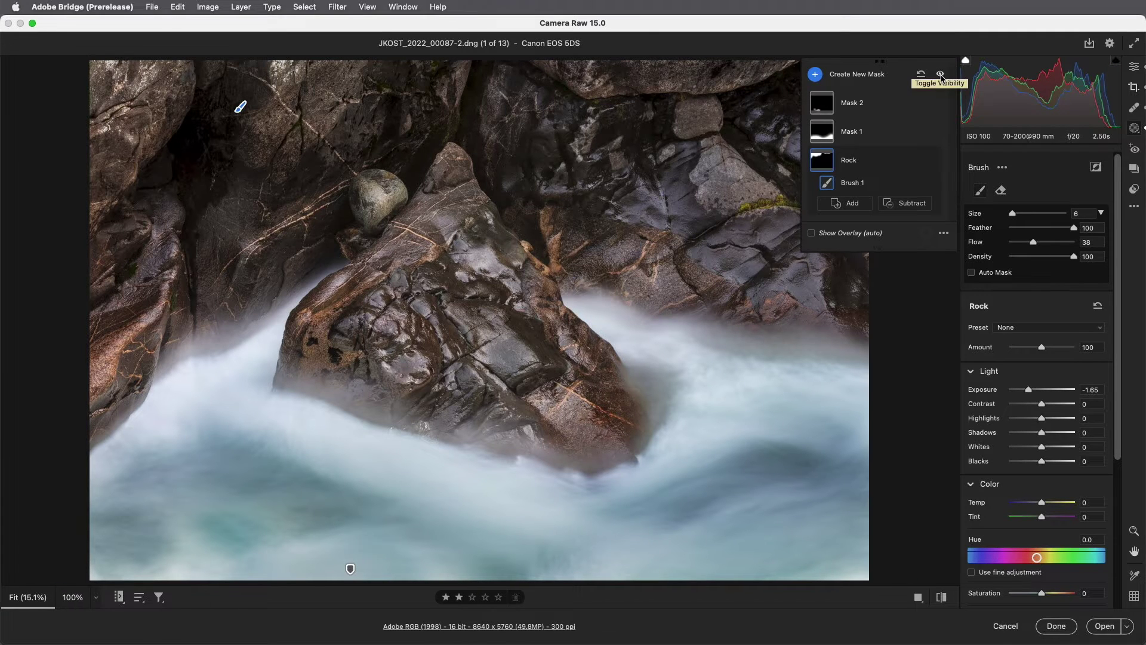
Step: Show the filmstrip, switch to the birch trunk photo JKOST_2021_06795.dng, and hide the filmstrip
{"action": "key", "text": "slash"}
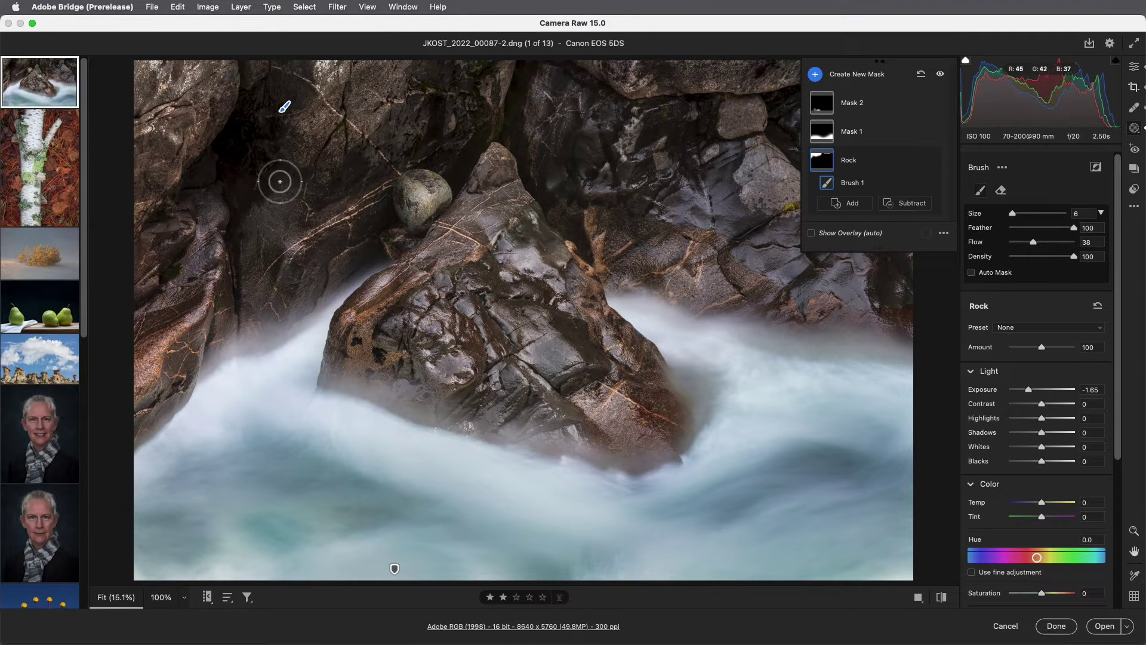
{"action": "left_click", "coordinate": [51, 177]}
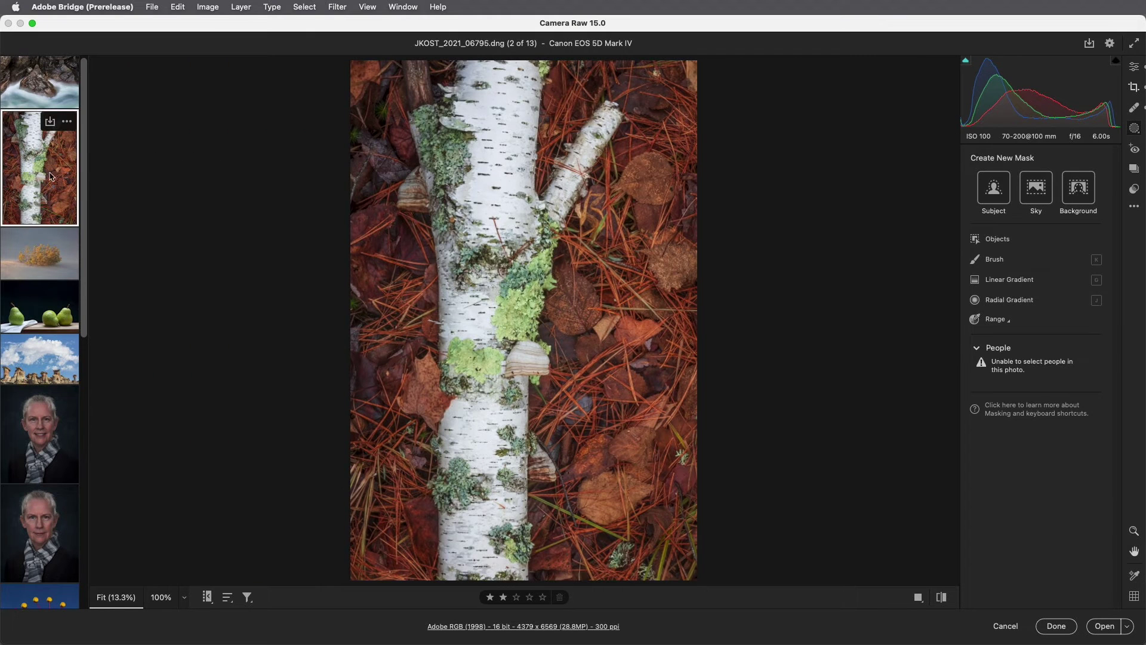
{"action": "key", "text": "slash"}
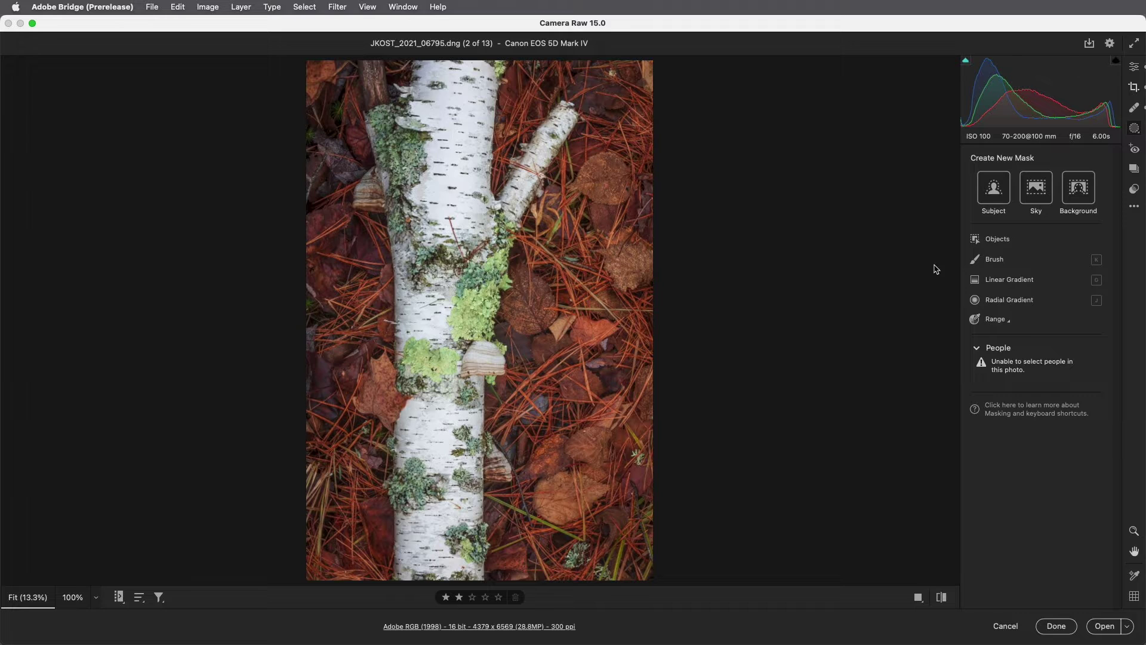
Step: Create a linear gradient mask fading from the photo's left side across the birch trunk, and widen its transition at both edges
{"action": "left_click", "coordinate": [1003, 281]}
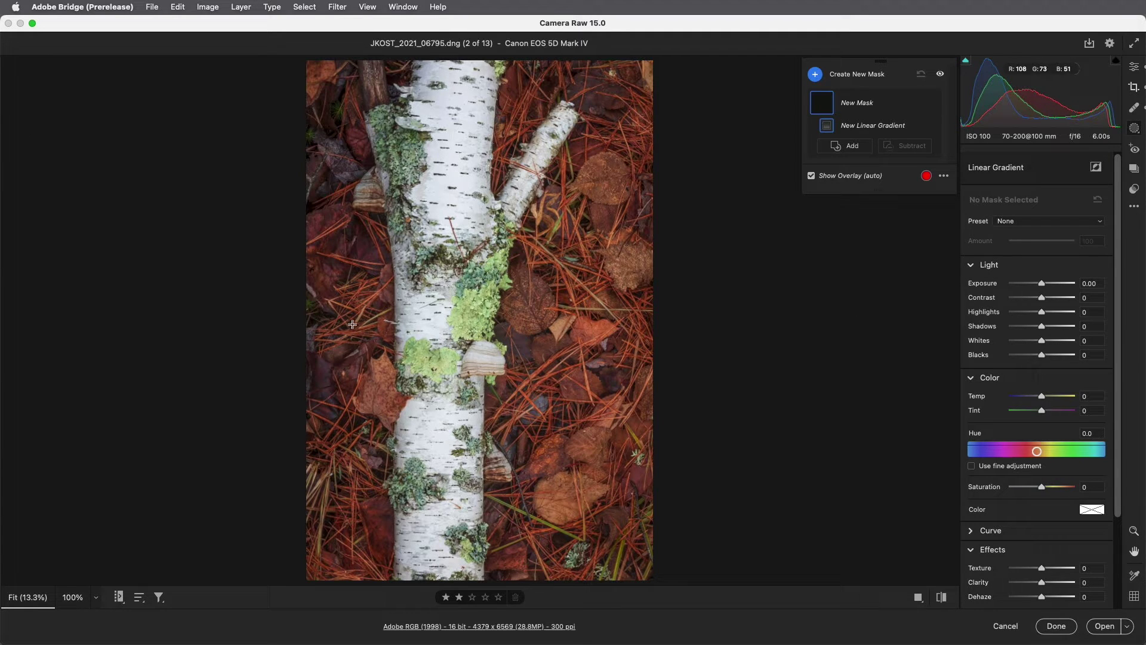
{"action": "left_click_drag", "start_coordinate": [369, 314], "coordinate": [531, 315]}
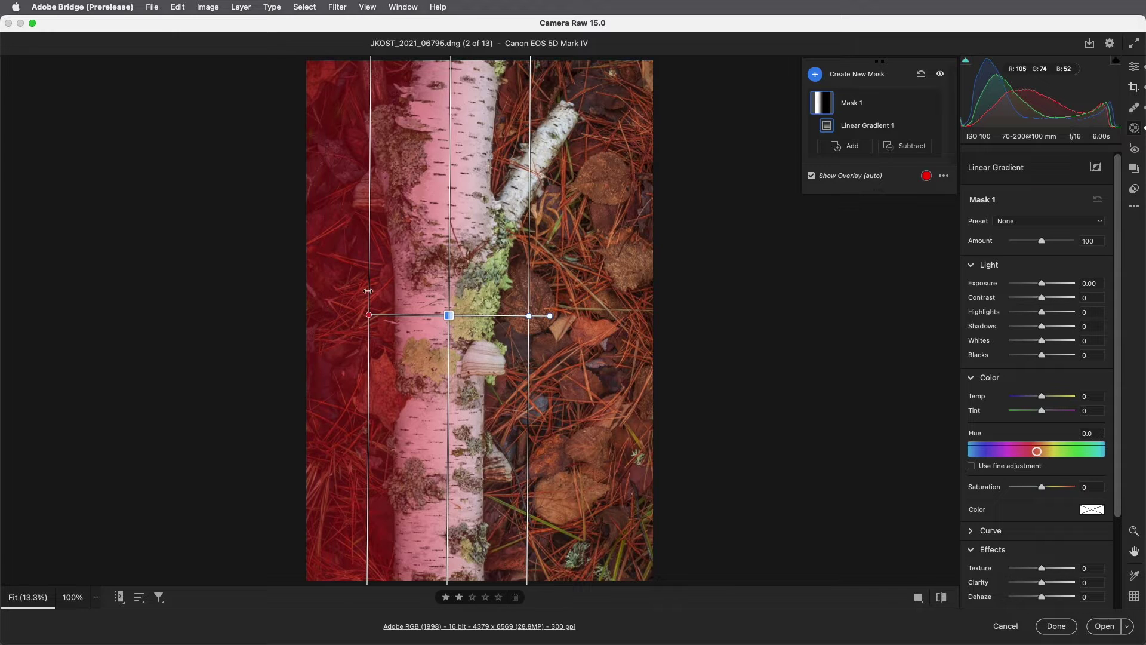
{"action": "mouse_move", "coordinate": [370, 293]}
{"action": "left_mouse_down"}
{"action": "mouse_move", "coordinate": [313, 292]}
{"action": "mouse_move", "coordinate": [495, 291]}
{"action": "mouse_move", "coordinate": [351, 290]}
{"action": "left_mouse_up"}
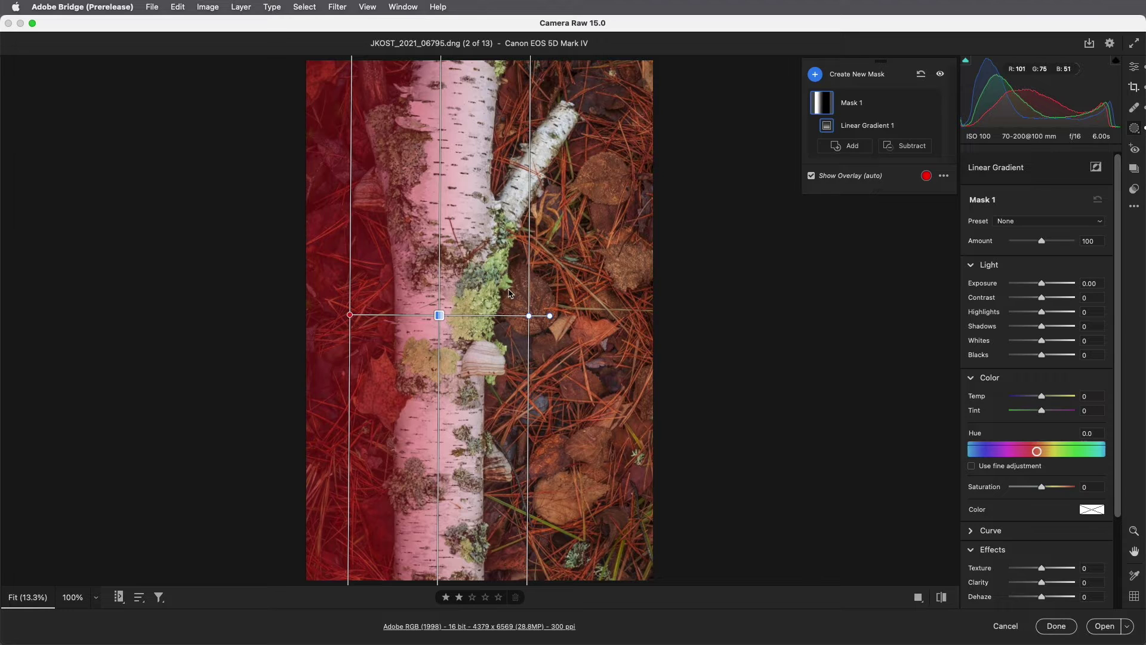
{"action": "mouse_move", "coordinate": [529, 289]}
{"action": "left_mouse_down"}
{"action": "mouse_move", "coordinate": [445, 288]}
{"action": "mouse_move", "coordinate": [549, 289]}
{"action": "left_mouse_up"}
Step: Centre the linear gradient on the green lichen and tilt it about 13 degrees clockwise, then invert the mask and invert it back
{"action": "mouse_move", "coordinate": [450, 314]}
{"action": "left_mouse_down"}
{"action": "mouse_move", "coordinate": [405, 307]}
{"action": "mouse_move", "coordinate": [465, 304]}
{"action": "left_mouse_up"}
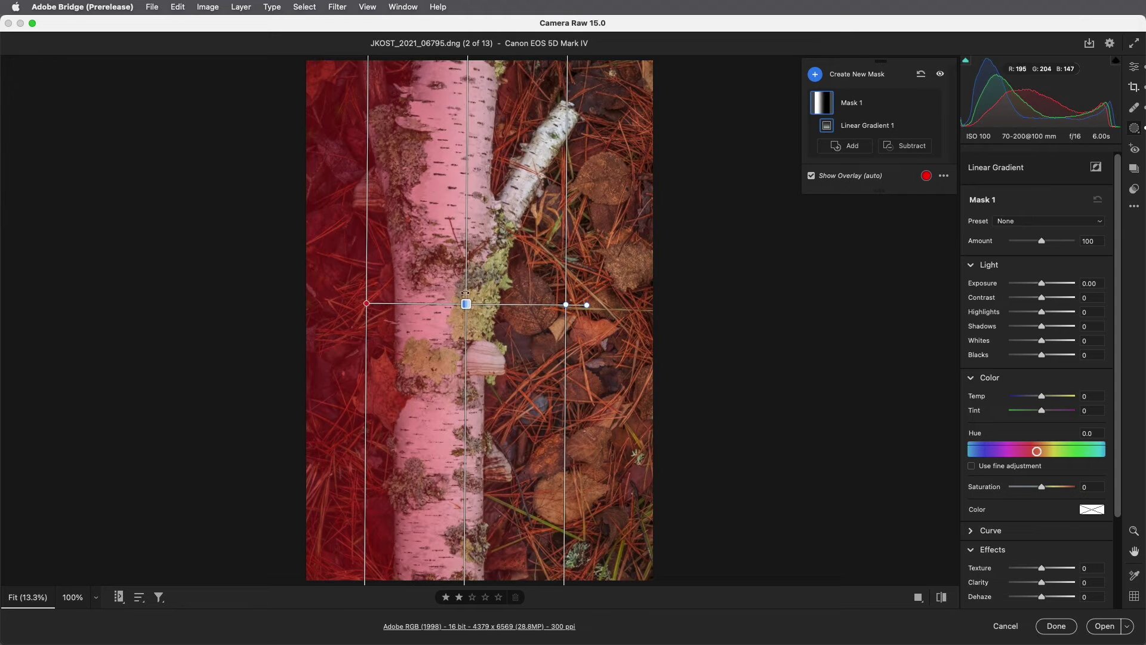
{"action": "mouse_move", "coordinate": [465, 142]}
{"action": "left_mouse_down"}
{"action": "mouse_move", "coordinate": [507, 146]}
{"action": "mouse_move", "coordinate": [465, 143]}
{"action": "left_mouse_up"}
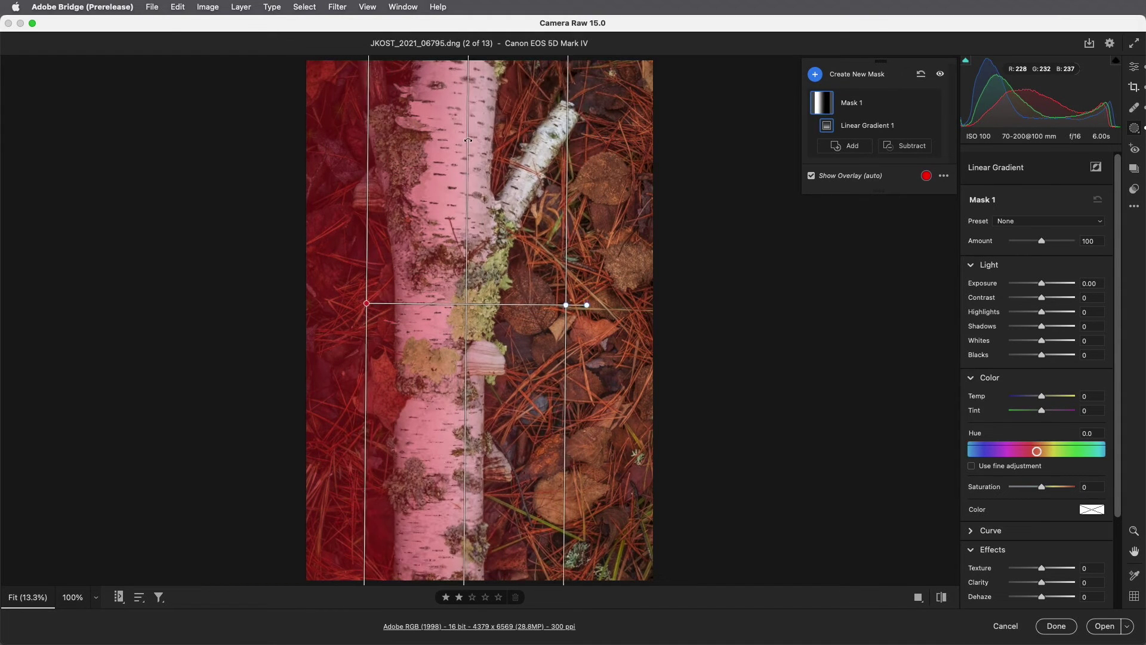
{"action": "left_click_drag", "start_coordinate": [587, 303], "coordinate": [582, 332]}
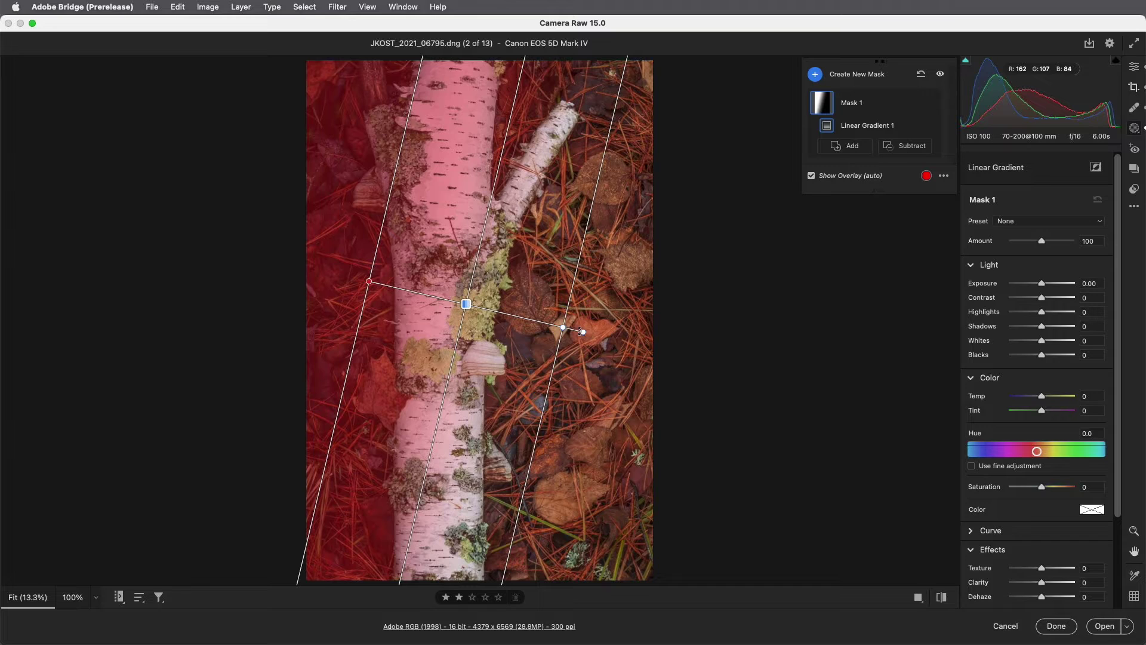
{"action": "key", "text": "apostrophe"}
{"action": "key", "text": "apostrophe"}
Step: Lift the masked shadows with RGB curve points at input 45, output 65 and input 165, output 172
{"action": "left_click_drag", "start_coordinate": [1119, 266], "coordinate": [1120, 367]}
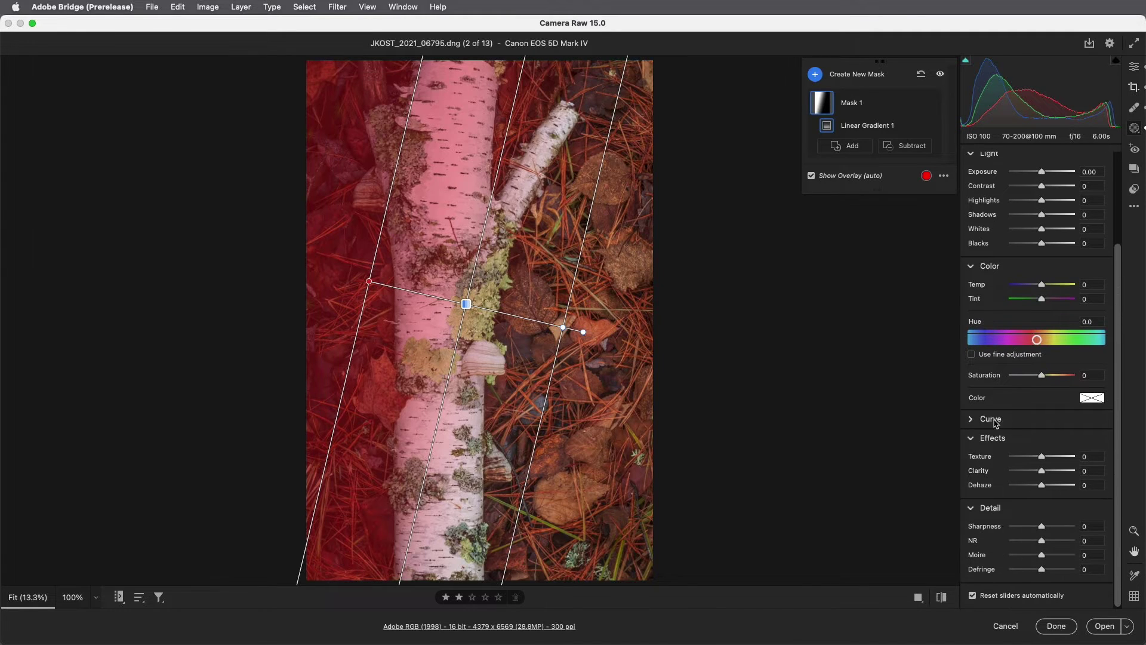
{"action": "left_click", "coordinate": [972, 420]}
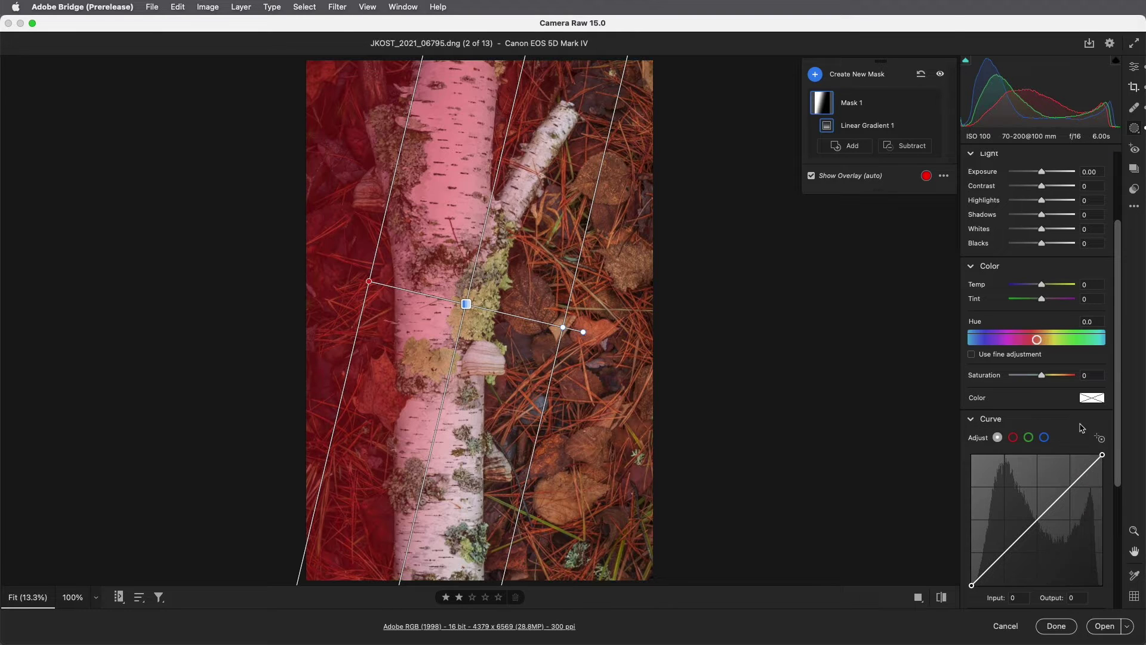
{"action": "left_click_drag", "start_coordinate": [1117, 422], "coordinate": [1117, 459]}
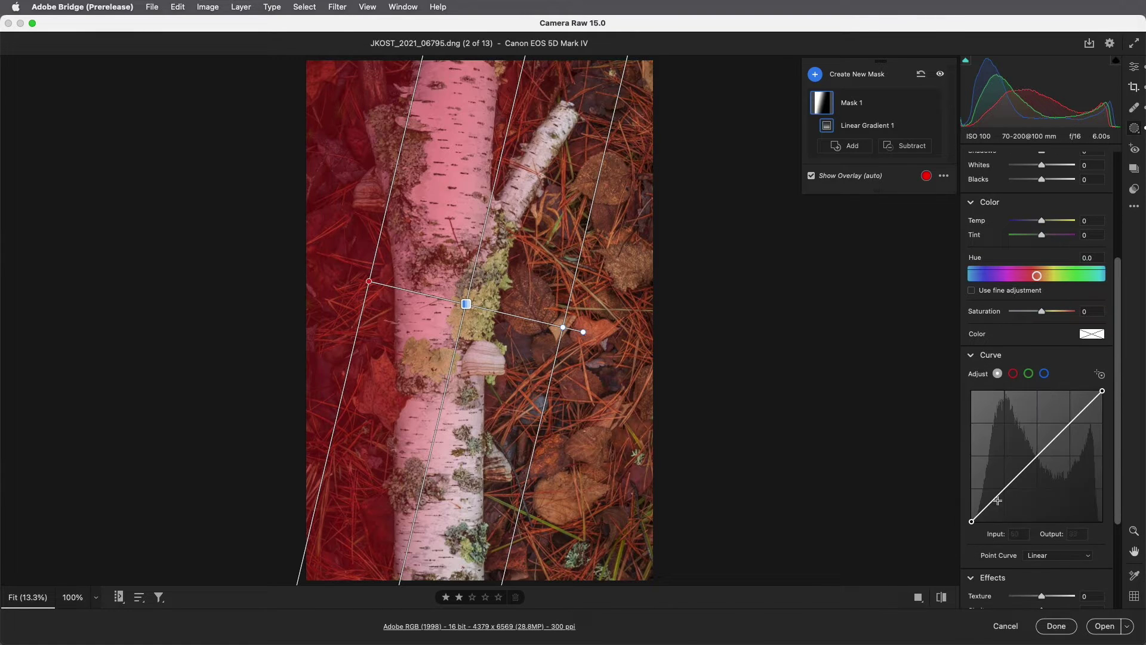
{"action": "left_click_drag", "start_coordinate": [997, 498], "coordinate": [995, 488]}
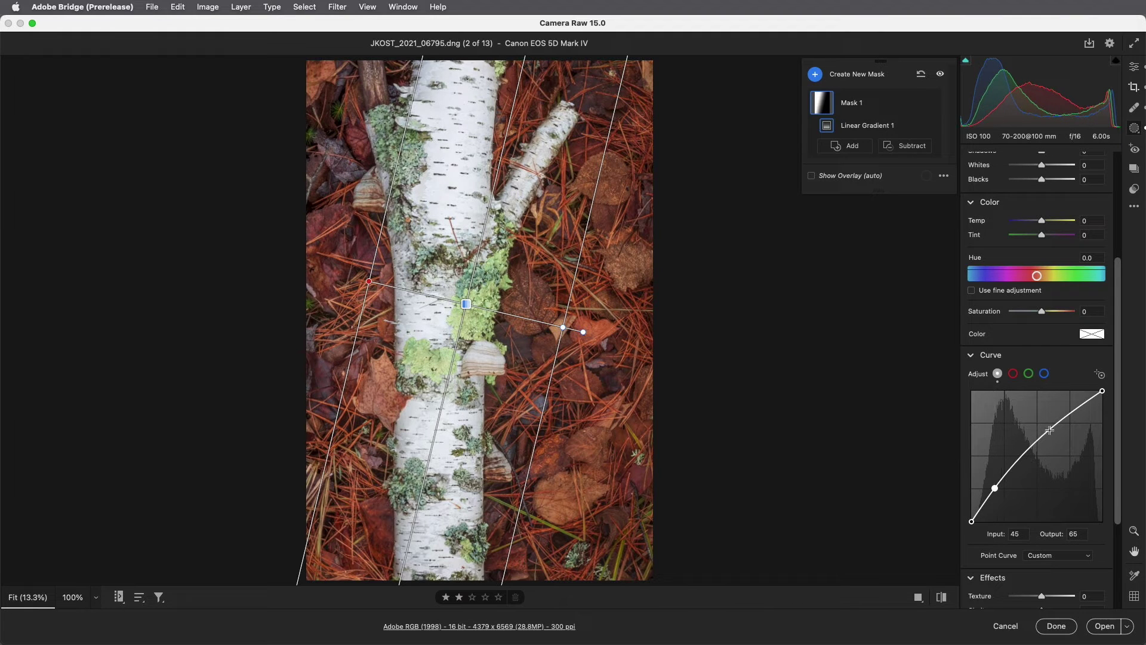
{"action": "left_click_drag", "start_coordinate": [1051, 427], "coordinate": [1057, 432]}
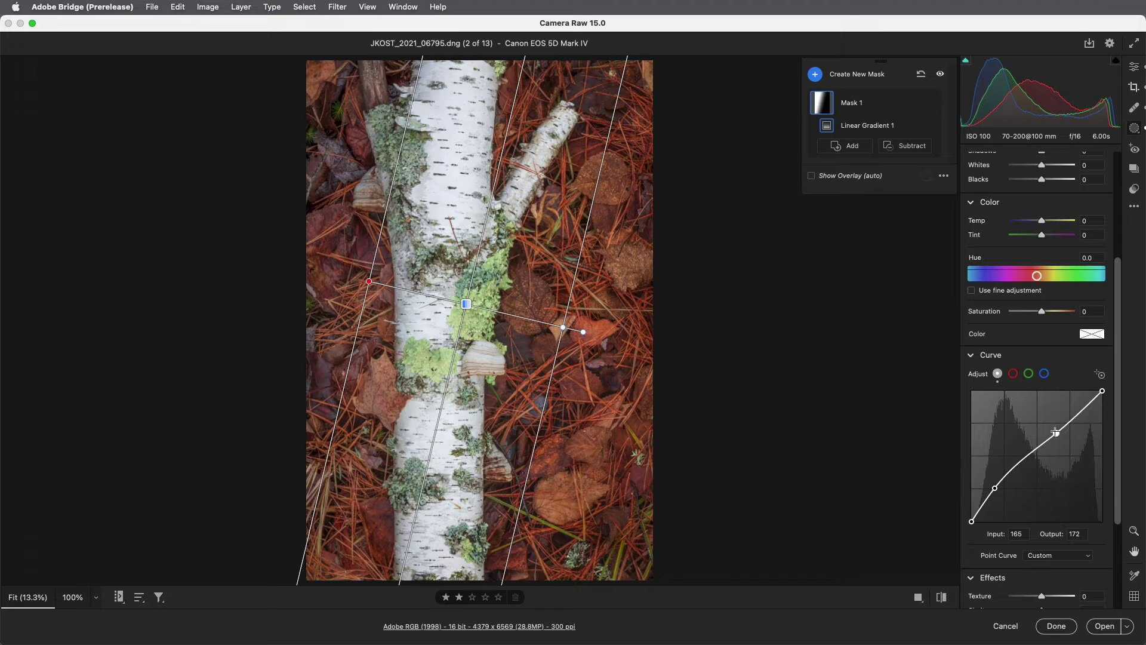
Step: Warm the masked area with a blue curve point of 128 to 115 and a red curve point of 126 to 134
{"action": "left_click", "coordinate": [1044, 375]}
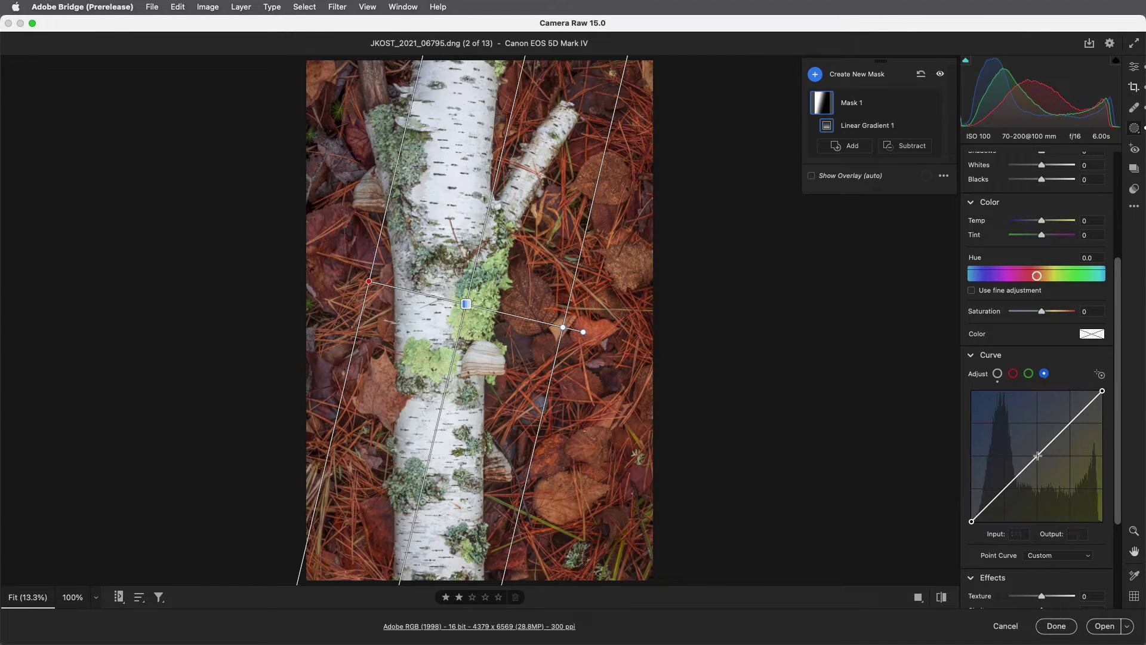
{"action": "left_click_drag", "start_coordinate": [1038, 455], "coordinate": [1038, 461]}
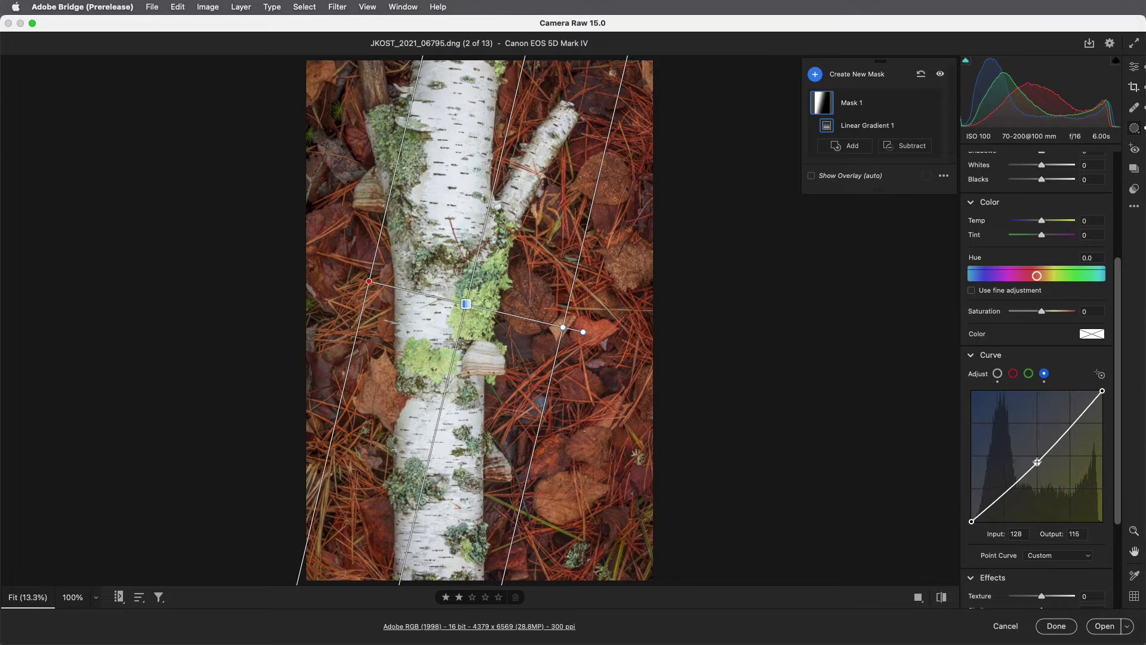
{"action": "left_click", "coordinate": [1014, 374]}
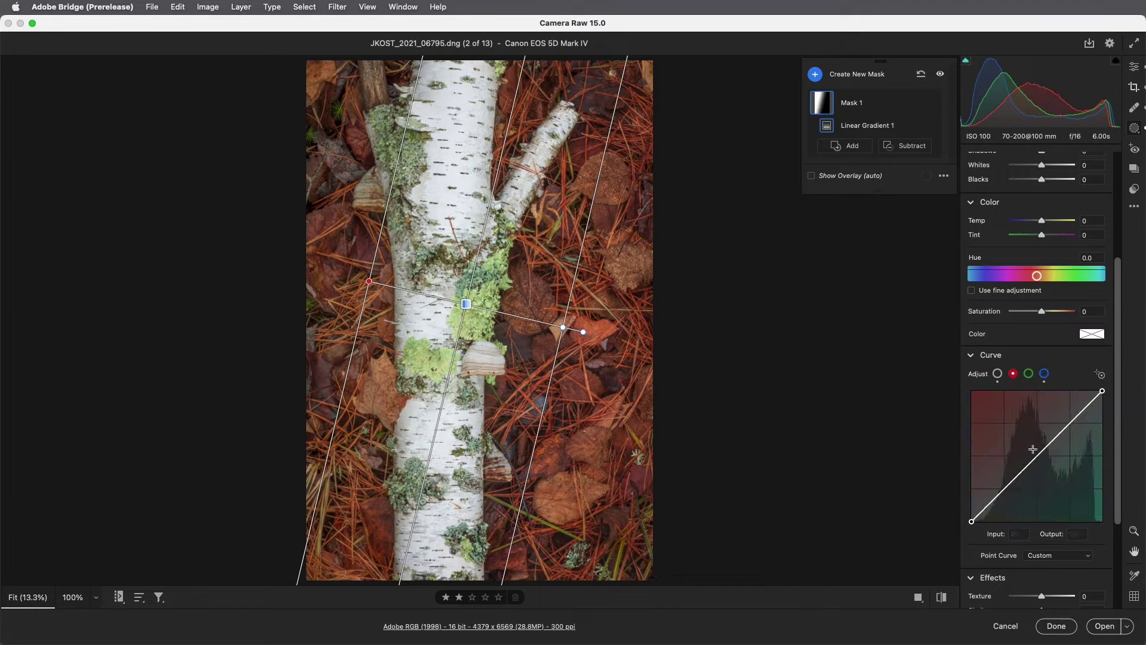
{"action": "left_click_drag", "start_coordinate": [1037, 456], "coordinate": [1036, 454]}
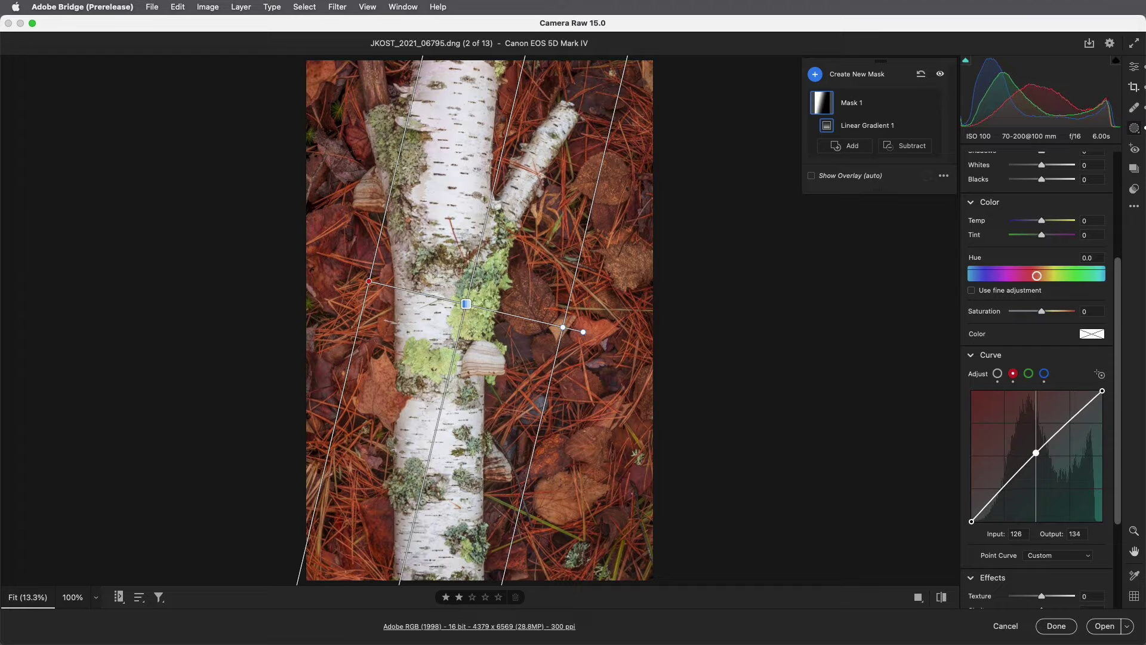
{"action": "left_click", "coordinate": [977, 356]}
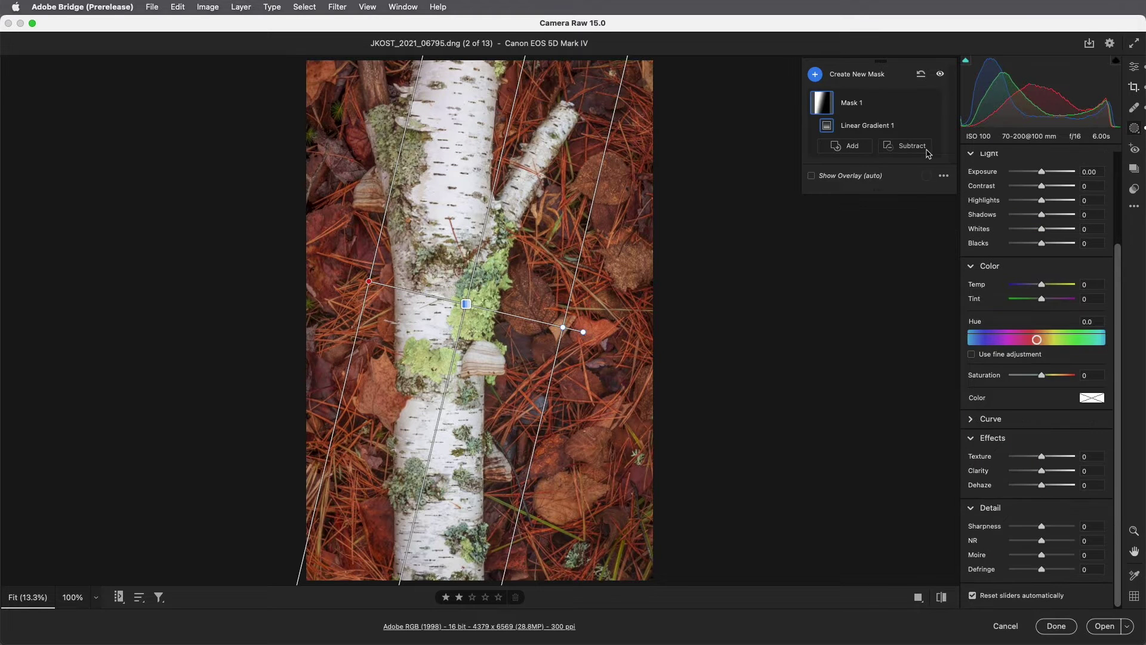
Step: Toggle the visibility of Mask 1 off and on to compare the photo with and without the gradient adjustment
{"action": "left_click", "coordinate": [931, 104]}
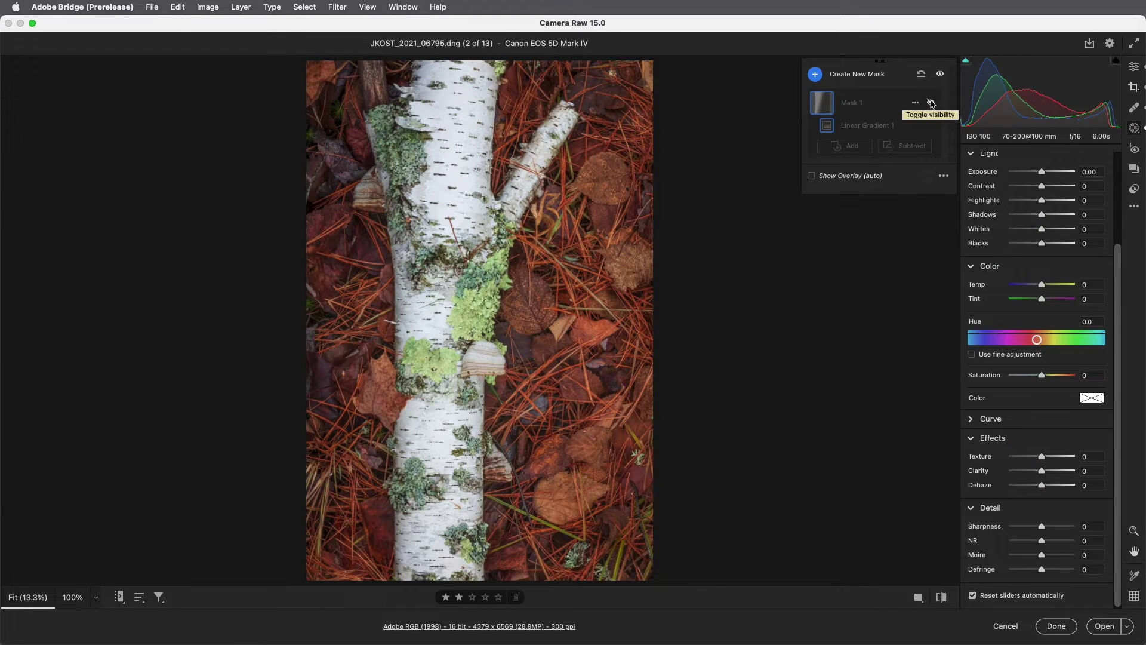
{"action": "left_click", "coordinate": [932, 104]}
{"action": "left_click", "coordinate": [932, 104]}
{"action": "left_click", "coordinate": [931, 104]}
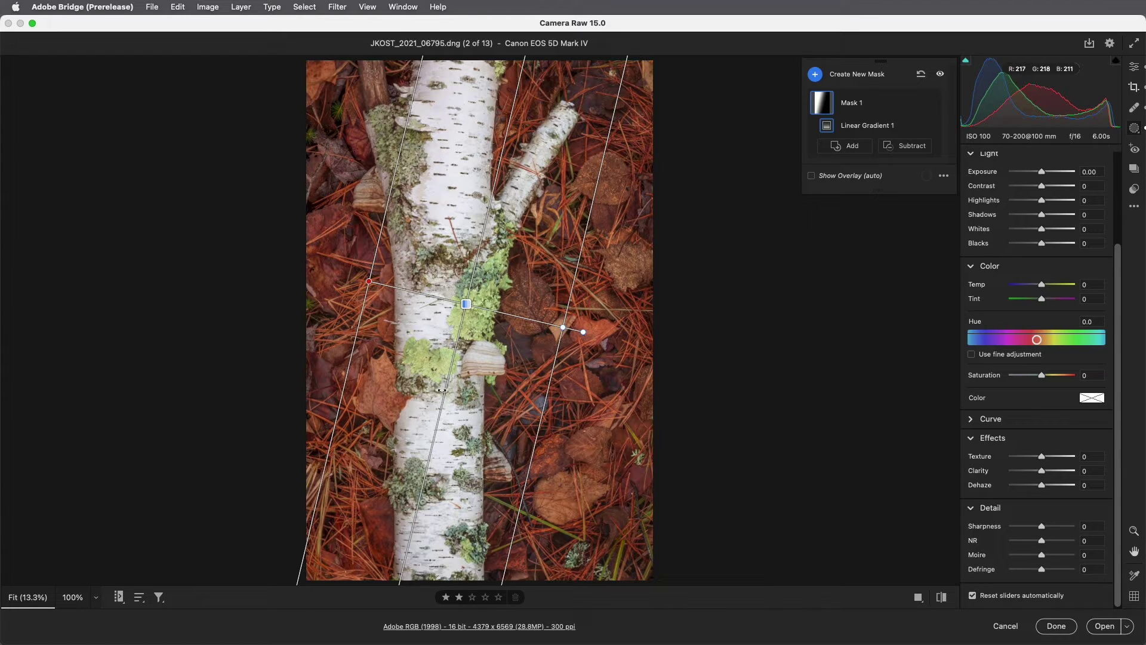
Step: Subtract the birch trunk from Mask 1 by painting over it with a brush of size 6, feather 56 and flow 100
{"action": "left_click", "coordinate": [907, 148]}
{"action": "left_click", "coordinate": [934, 231]}
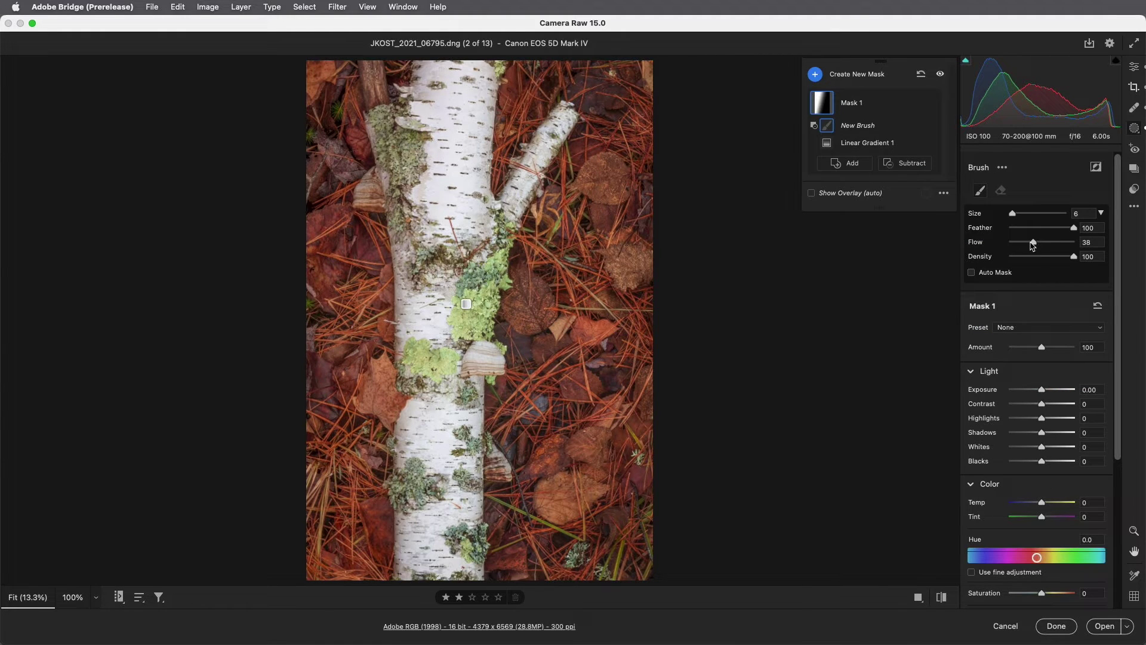
{"action": "mouse_move", "coordinate": [1031, 242]}
{"action": "left_mouse_down"}
{"action": "mouse_move", "coordinate": [1073, 243]}
{"action": "mouse_move", "coordinate": [1044, 231]}
{"action": "left_mouse_up"}
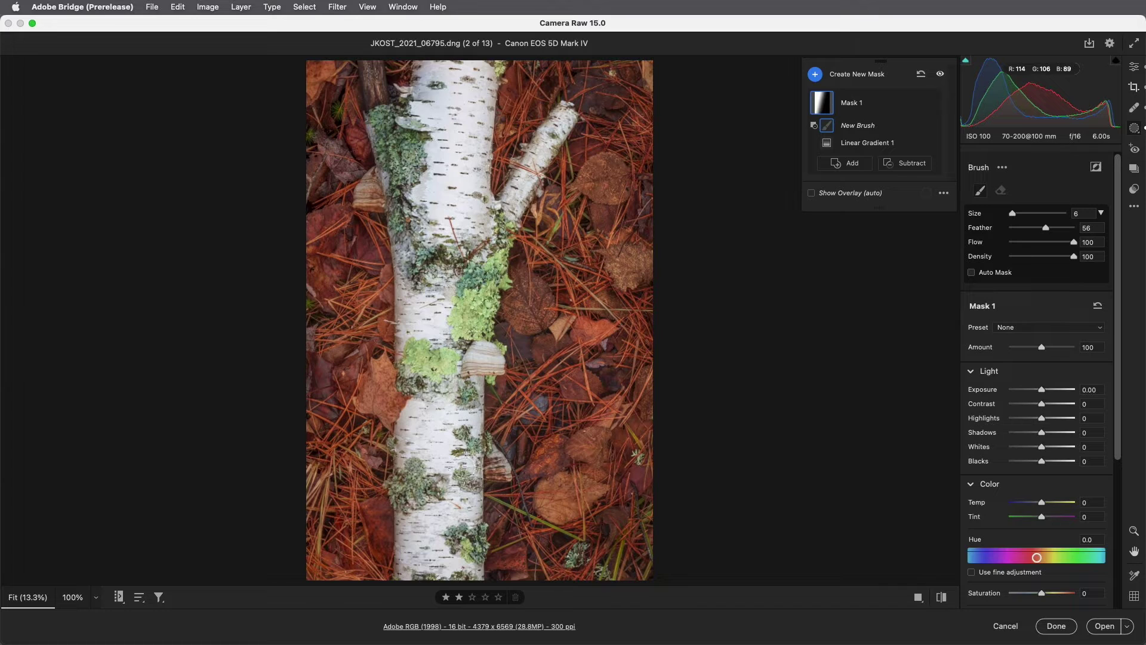
{"action": "mouse_move", "coordinate": [455, 542]}
{"action": "left_mouse_down"}
{"action": "mouse_move", "coordinate": [468, 523]}
{"action": "mouse_move", "coordinate": [465, 556]}
{"action": "mouse_move", "coordinate": [423, 569]}
{"action": "mouse_move", "coordinate": [443, 569]}
{"action": "mouse_move", "coordinate": [418, 558]}
{"action": "left_mouse_up"}
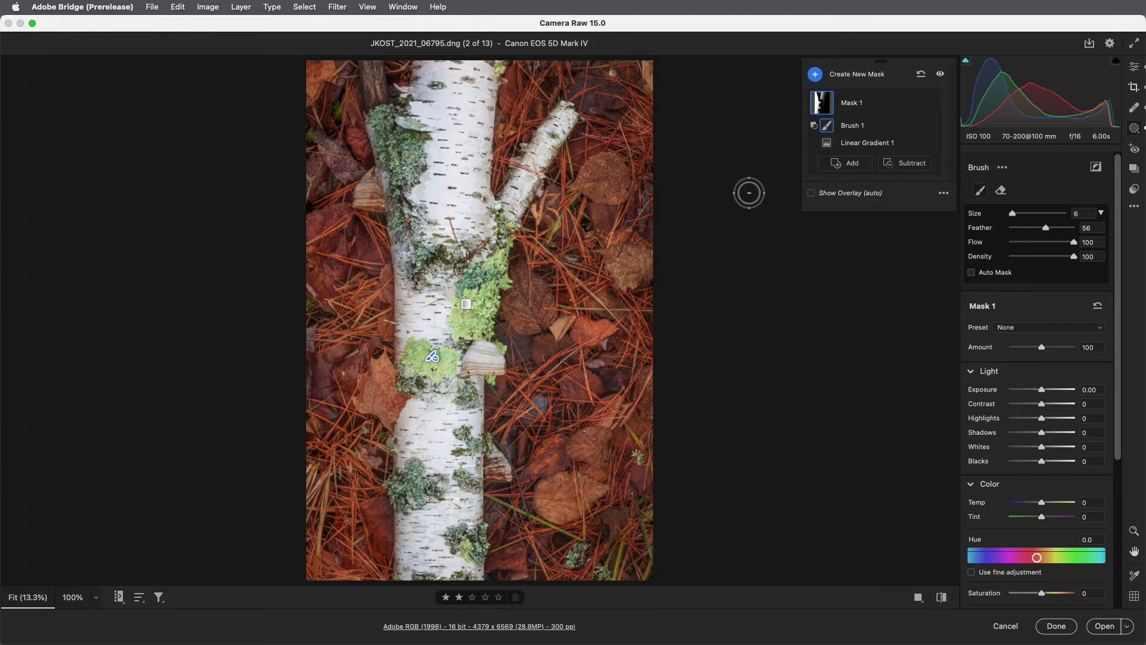
Step: Select Linear Gradient 1 in Mask 1, narrow its transition, reduce its tilt, and reposition it over the trunk
{"action": "mouse_move", "coordinate": [825, 147]}
{"action": "left_click", "coordinate": [851, 147]}
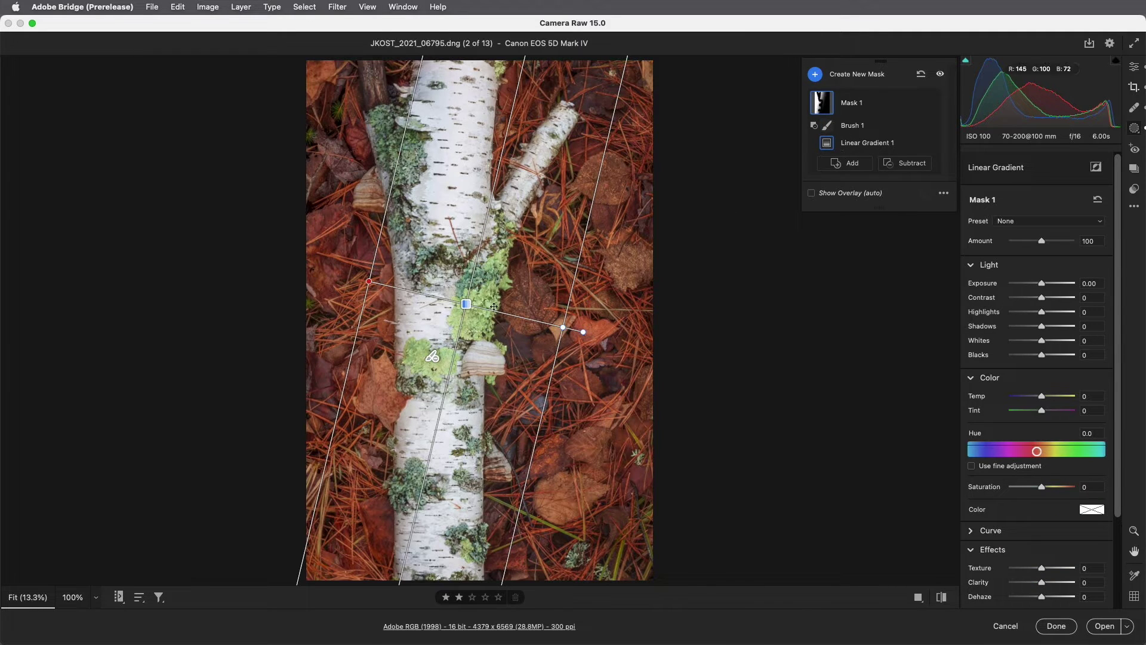
{"action": "mouse_move", "coordinate": [467, 304]}
{"action": "left_mouse_down"}
{"action": "mouse_move", "coordinate": [417, 305]}
{"action": "mouse_move", "coordinate": [453, 302]}
{"action": "left_mouse_up"}
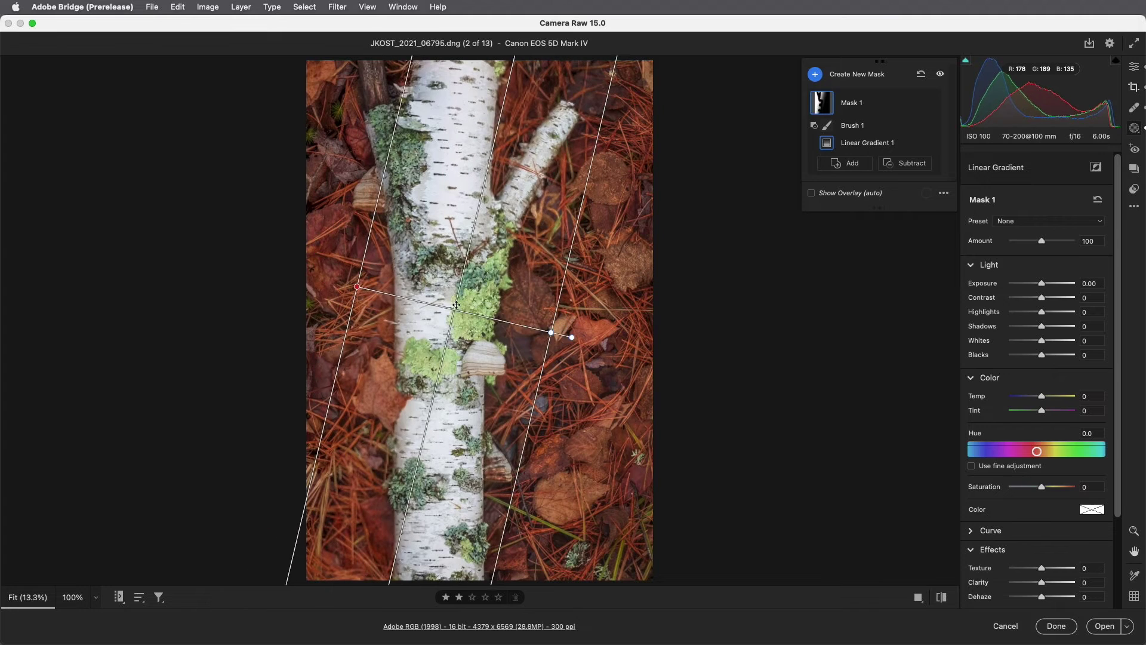
{"action": "left_click_drag", "start_coordinate": [575, 331], "coordinate": [512, 309]}
{"action": "mouse_move", "coordinate": [437, 300]}
{"action": "left_mouse_down"}
{"action": "mouse_move", "coordinate": [418, 293]}
{"action": "mouse_move", "coordinate": [448, 288]}
{"action": "left_mouse_up"}
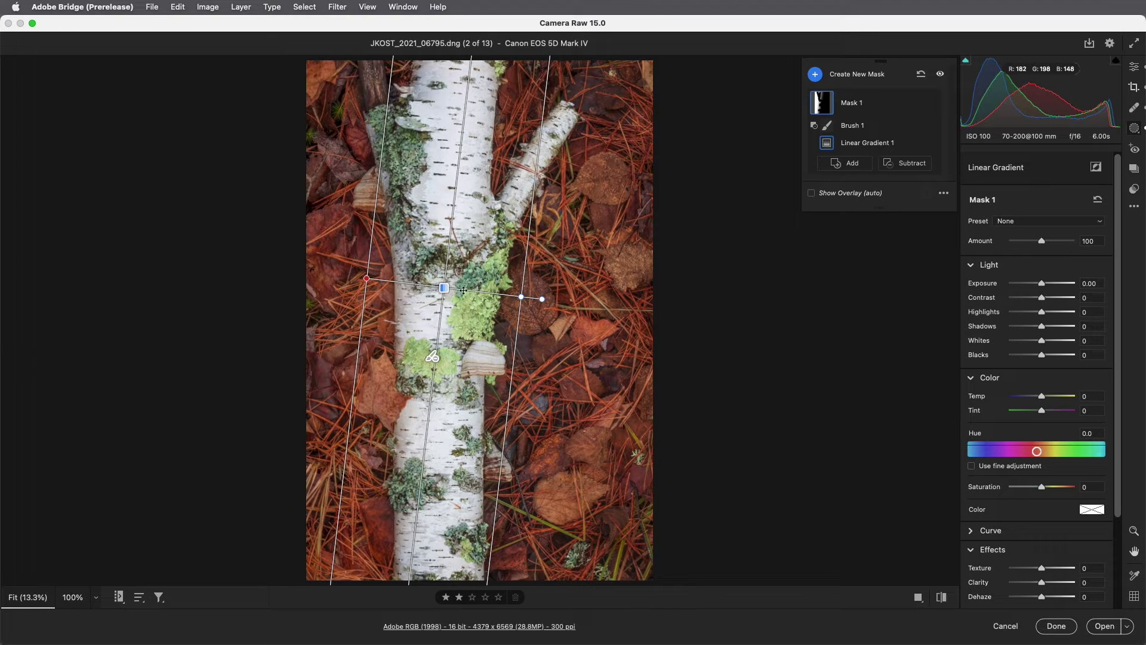
Step: Select Brush 1 and examine the options available for the brush component and for Mask 1
{"action": "left_click", "coordinate": [854, 126]}
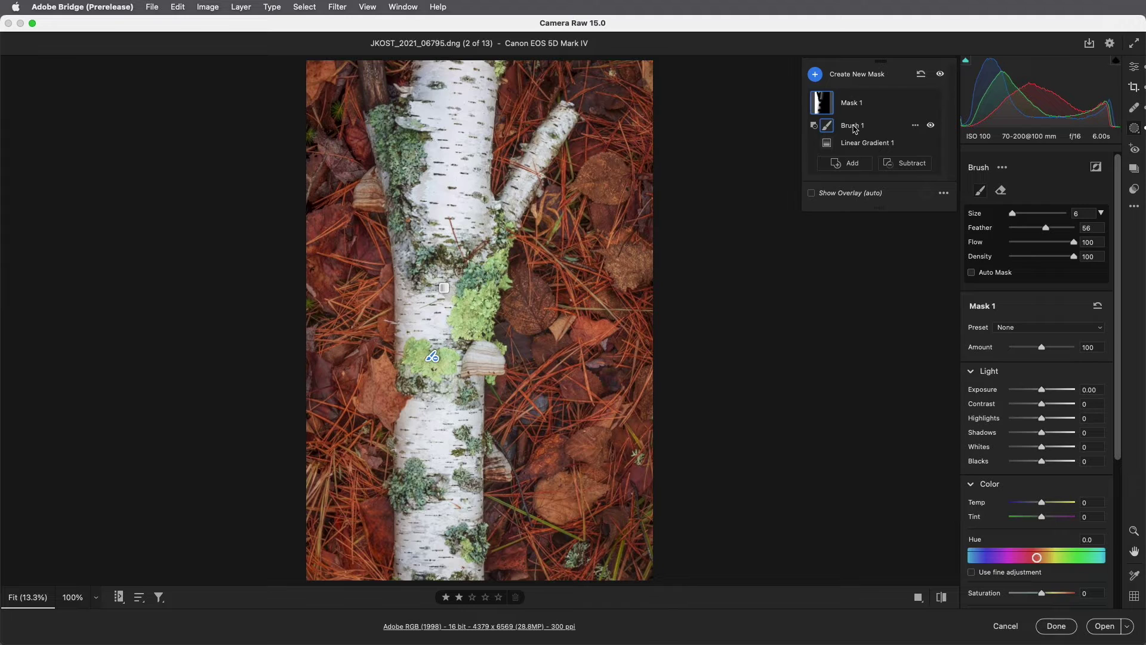
{"action": "left_click", "coordinate": [915, 126]}
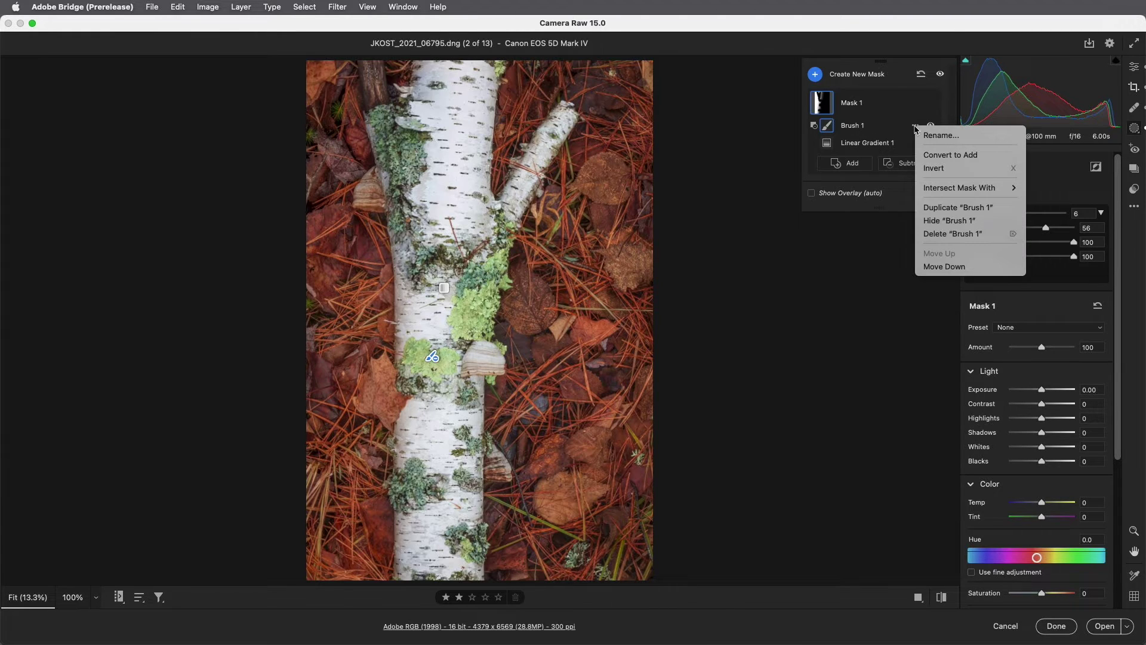
{"action": "left_click", "coordinate": [902, 126]}
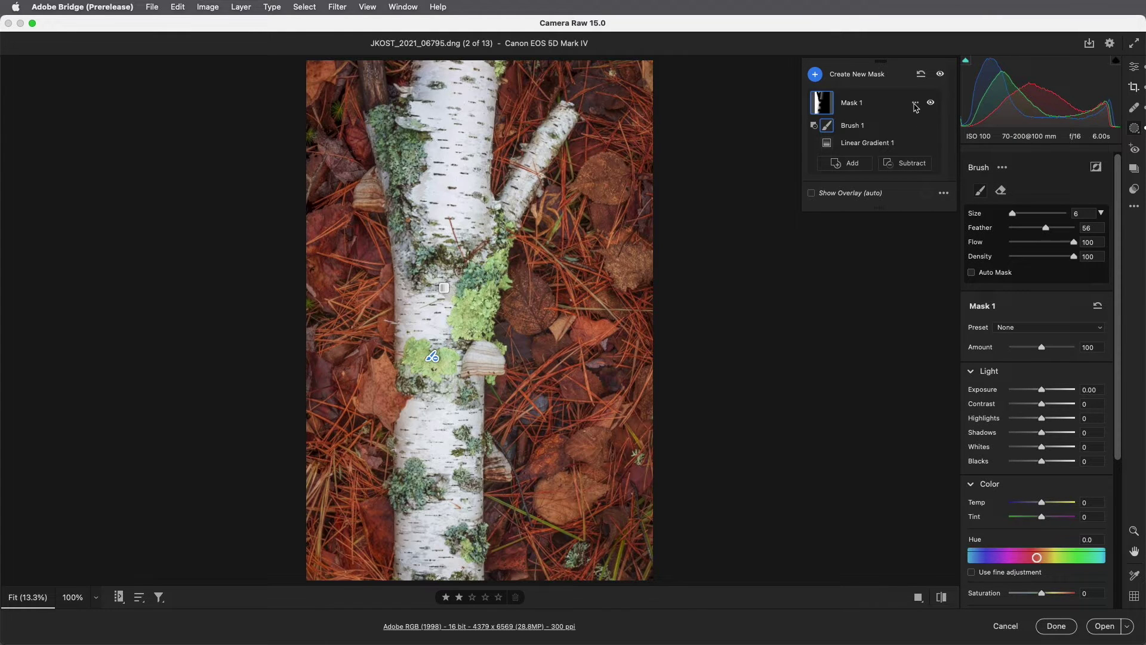
{"action": "left_click", "coordinate": [916, 105]}
{"action": "left_click", "coordinate": [904, 108]}
Step: Show the filmstrip, switch to the desert bush photo JKOST_2022_02569.dng, and hide the filmstrip
{"action": "key", "text": "slash"}
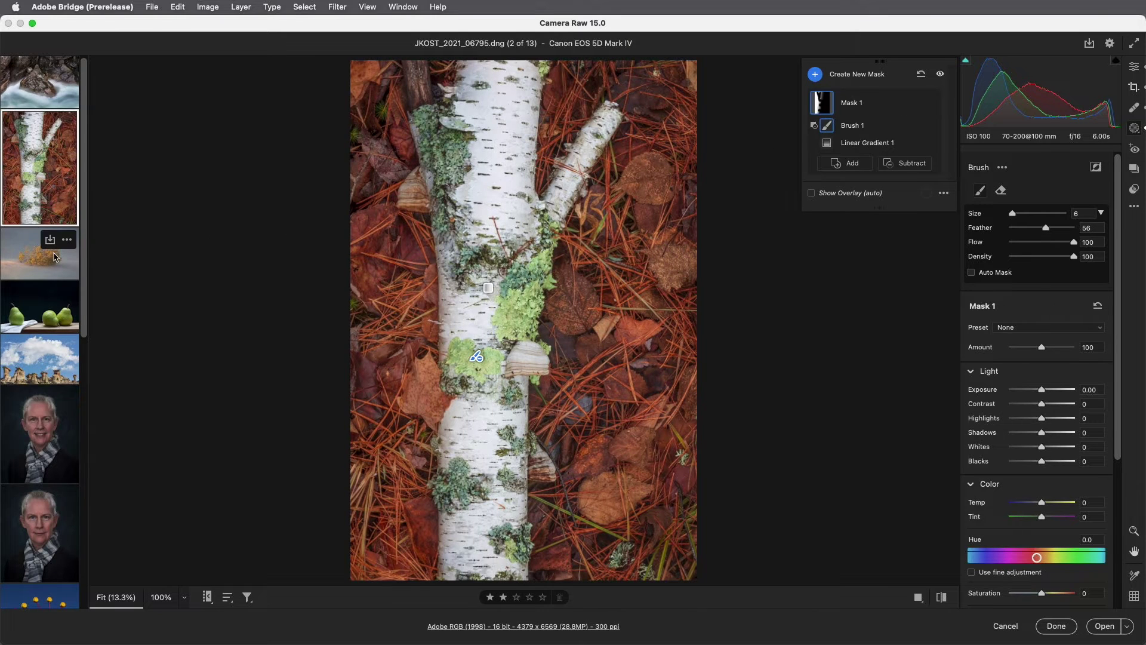
{"action": "left_click", "coordinate": [55, 257]}
{"action": "key", "text": "slash"}
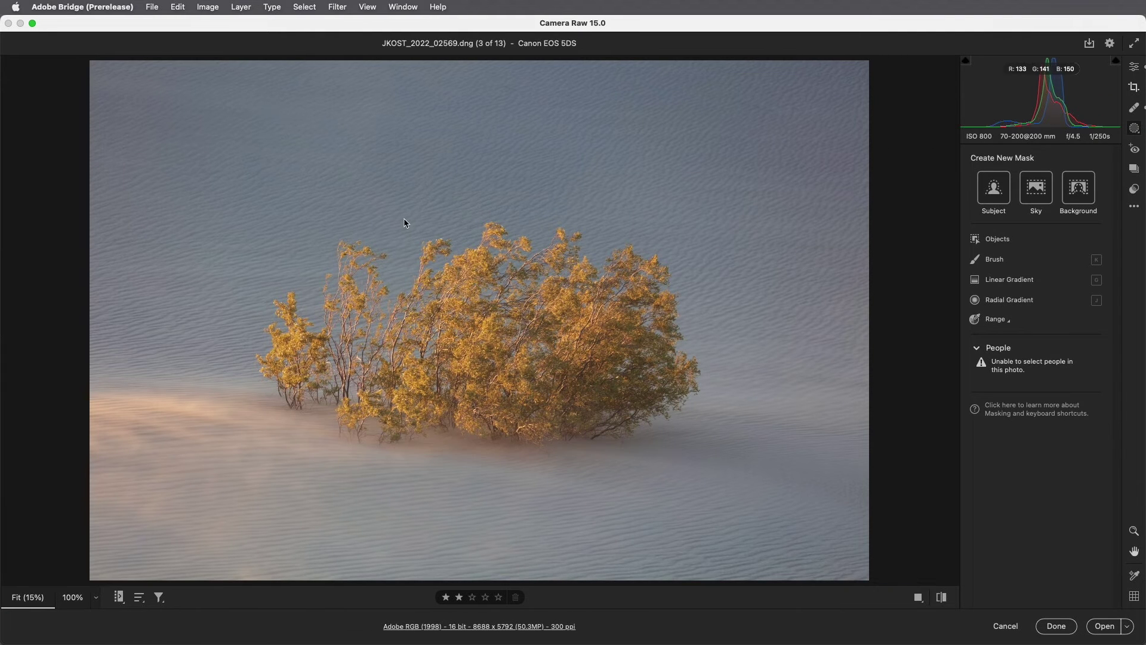
Step: Create a large elliptical radial gradient mask around the bush, rotate it clockwise, and shift it slightly up and left
{"action": "left_click", "coordinate": [1002, 300]}
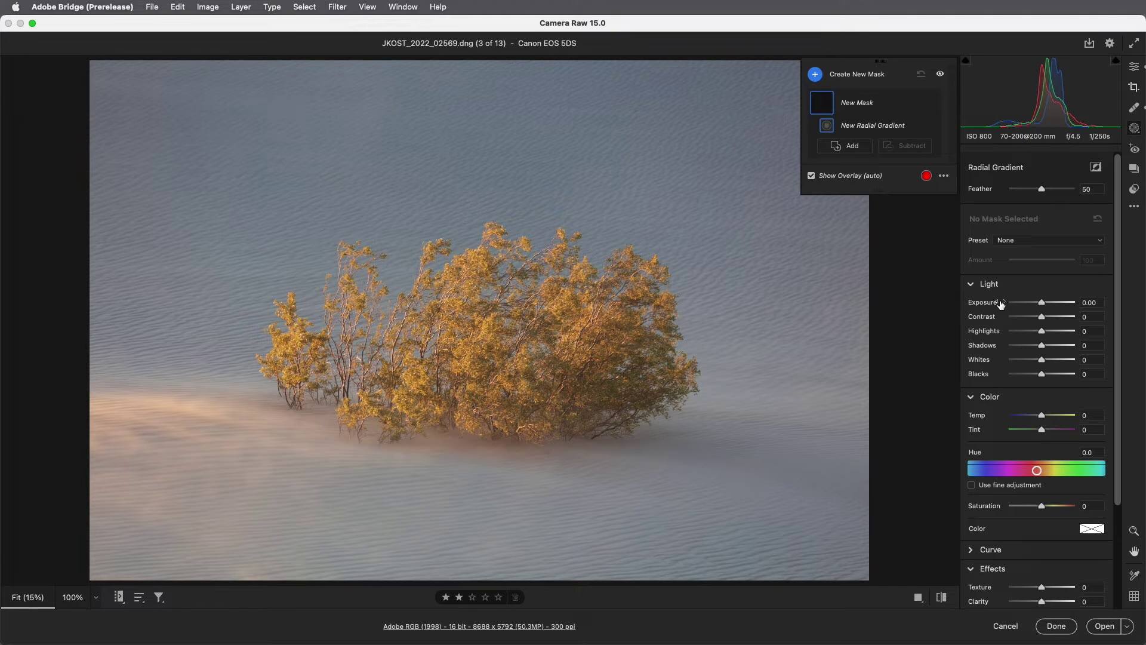
{"action": "key", "text": "super+minus"}
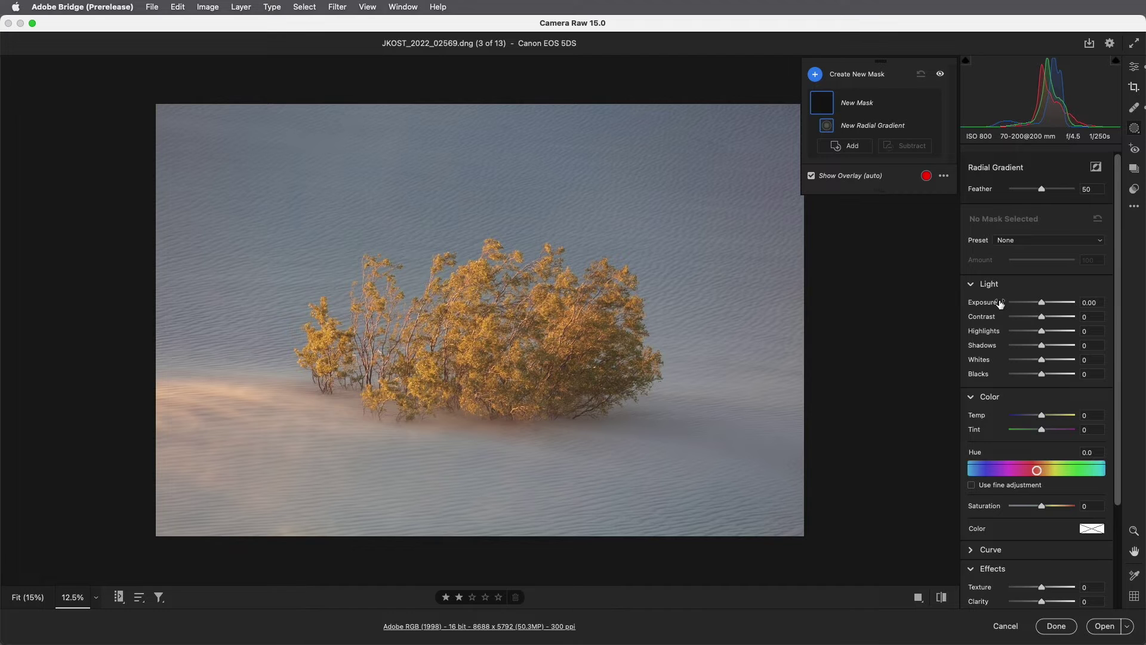
{"action": "left_click_drag", "start_coordinate": [479, 320], "coordinate": [707, 453]}
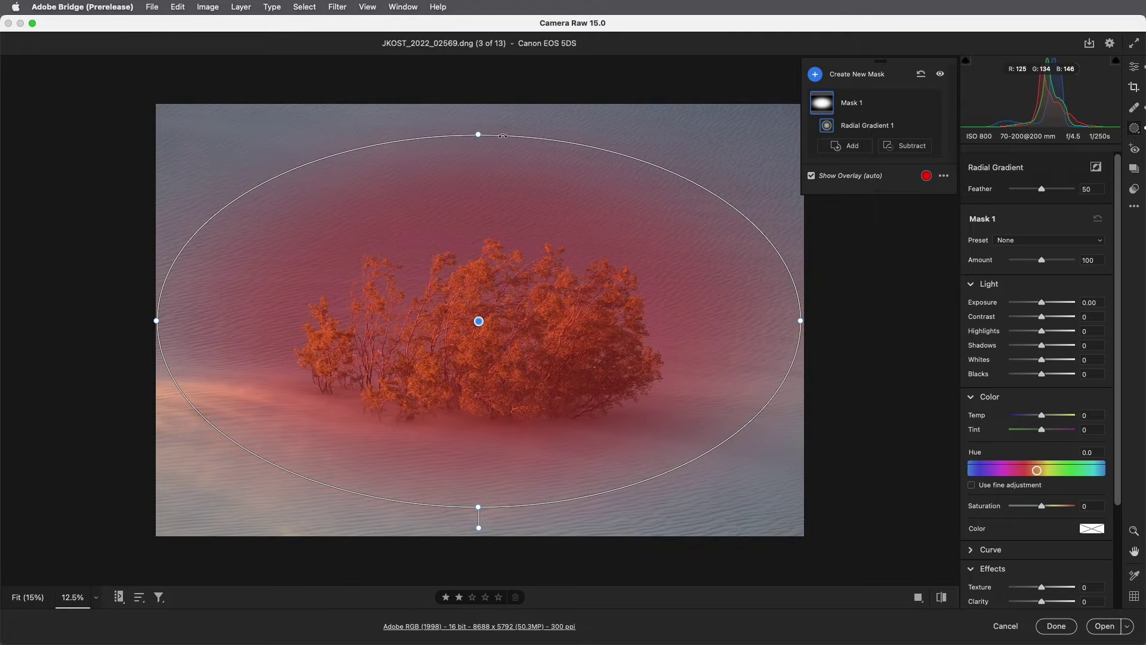
{"action": "left_click_drag", "start_coordinate": [470, 133], "coordinate": [588, 158]}
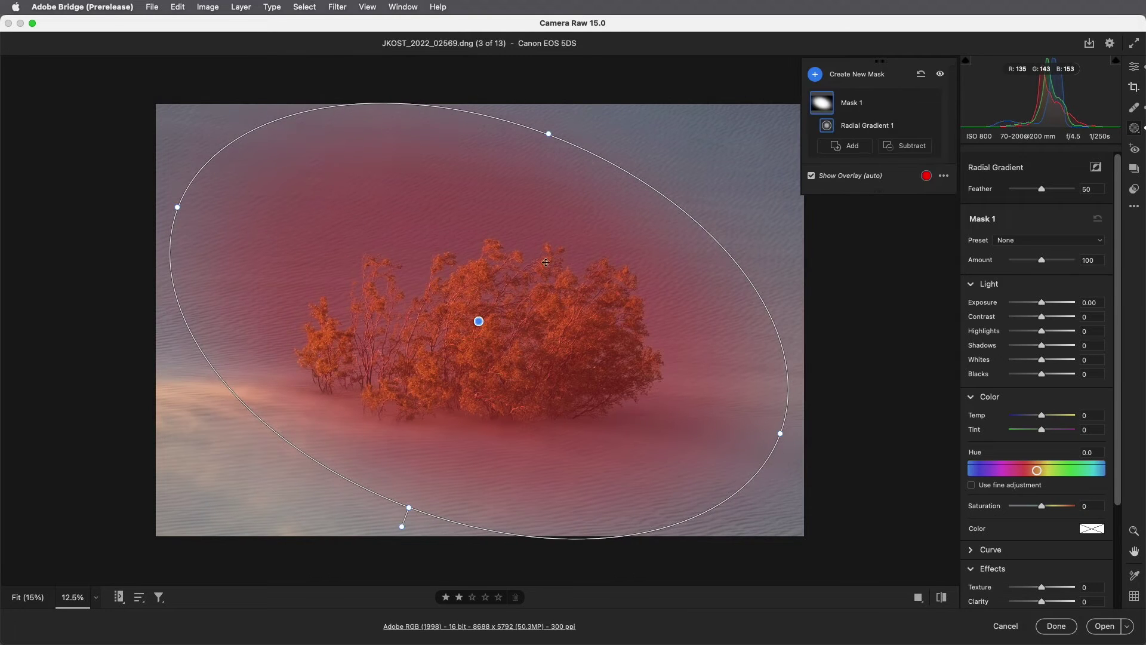
{"action": "mouse_move", "coordinate": [478, 321]}
{"action": "left_mouse_down"}
{"action": "mouse_move", "coordinate": [446, 315]}
{"action": "mouse_move", "coordinate": [507, 324]}
{"action": "mouse_move", "coordinate": [472, 318]}
{"action": "left_mouse_up"}
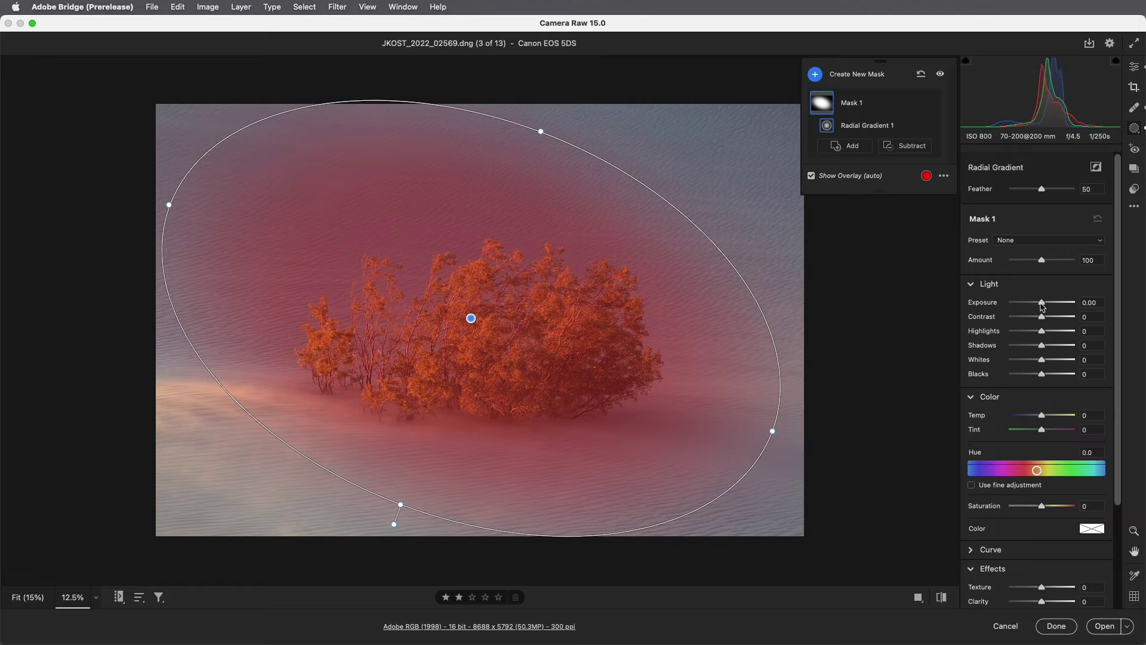
Step: Darken the area inside the radial gradient by setting its exposure to -1.20
{"action": "left_click_drag", "start_coordinate": [1042, 303], "coordinate": [1031, 305]}
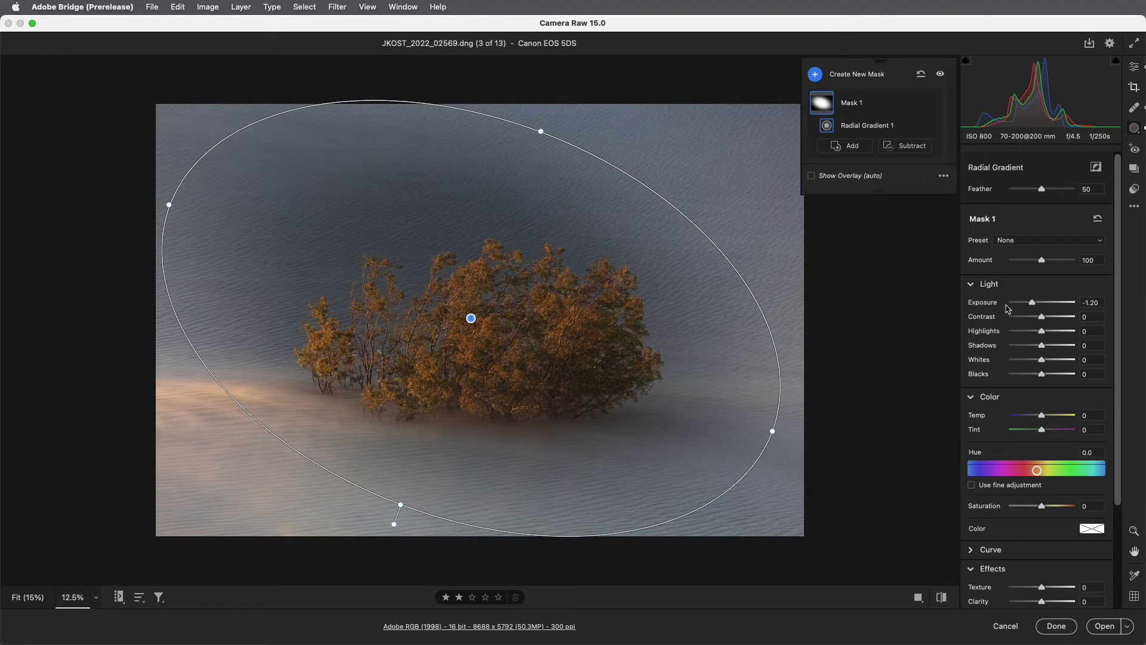
Step: Invert the radial gradient so that it affects the area outside the ellipse, and set its feather to 78
{"action": "left_click", "coordinate": [1097, 169]}
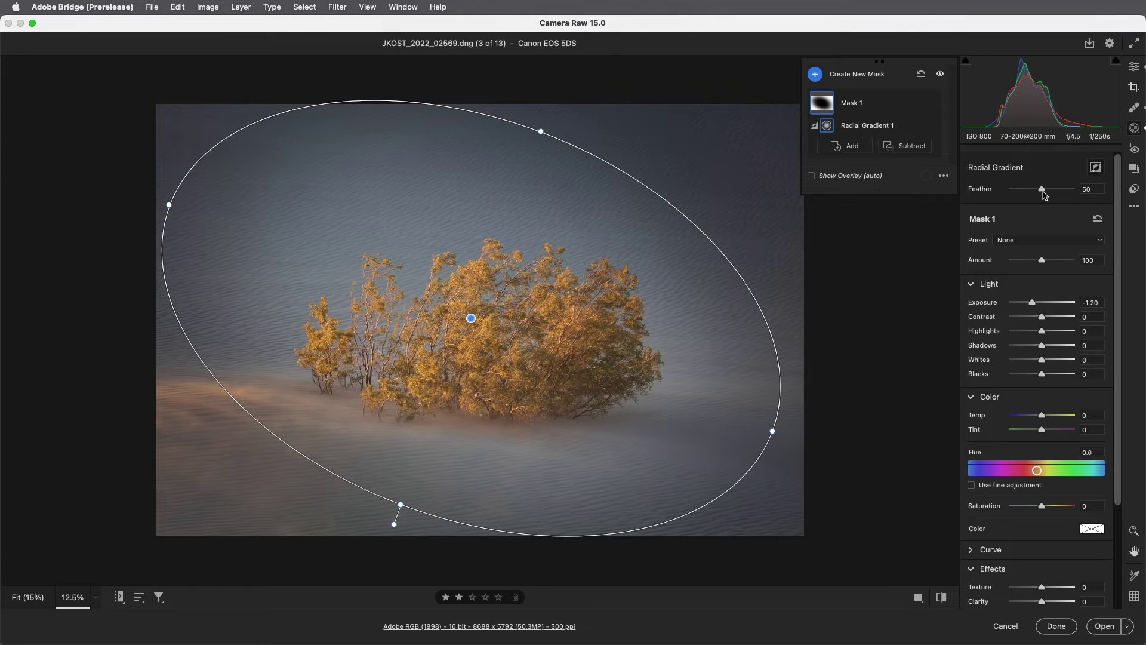
{"action": "mouse_move", "coordinate": [1042, 190]}
{"action": "left_mouse_down"}
{"action": "mouse_move", "coordinate": [993, 199]}
{"action": "mouse_move", "coordinate": [1061, 196]}
{"action": "left_mouse_up"}
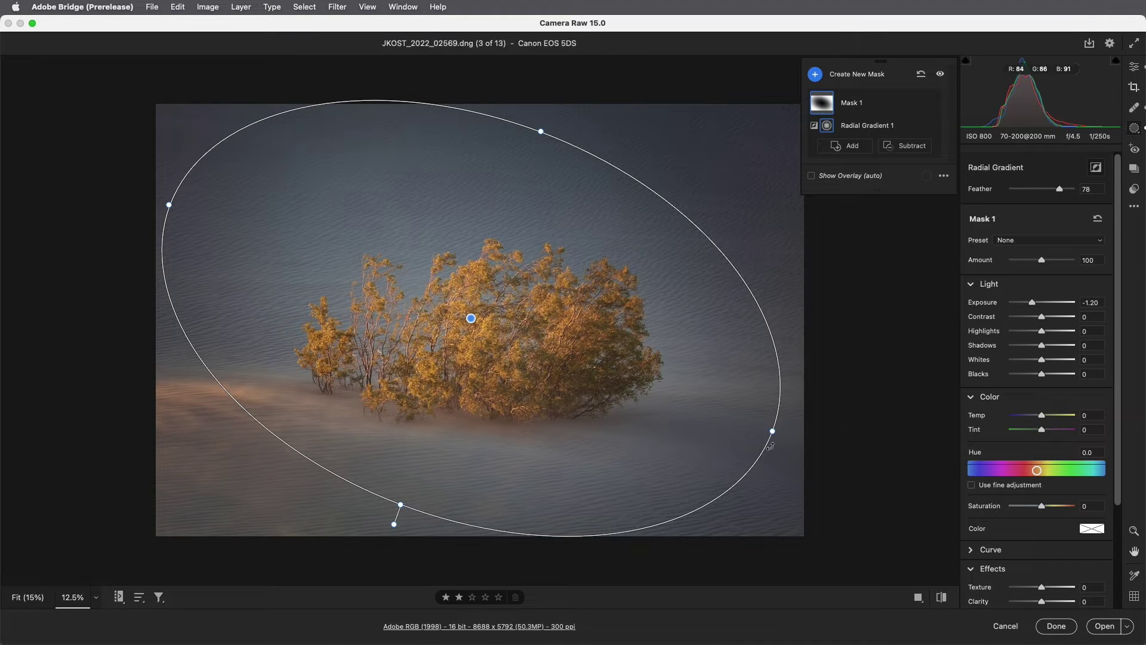
Step: Widen the radial gradient, shift it slightly right, rotate it slightly counterclockwise, and cool the masked area with a temperature of -22
{"action": "left_click_drag", "start_coordinate": [772, 432], "coordinate": [854, 471]}
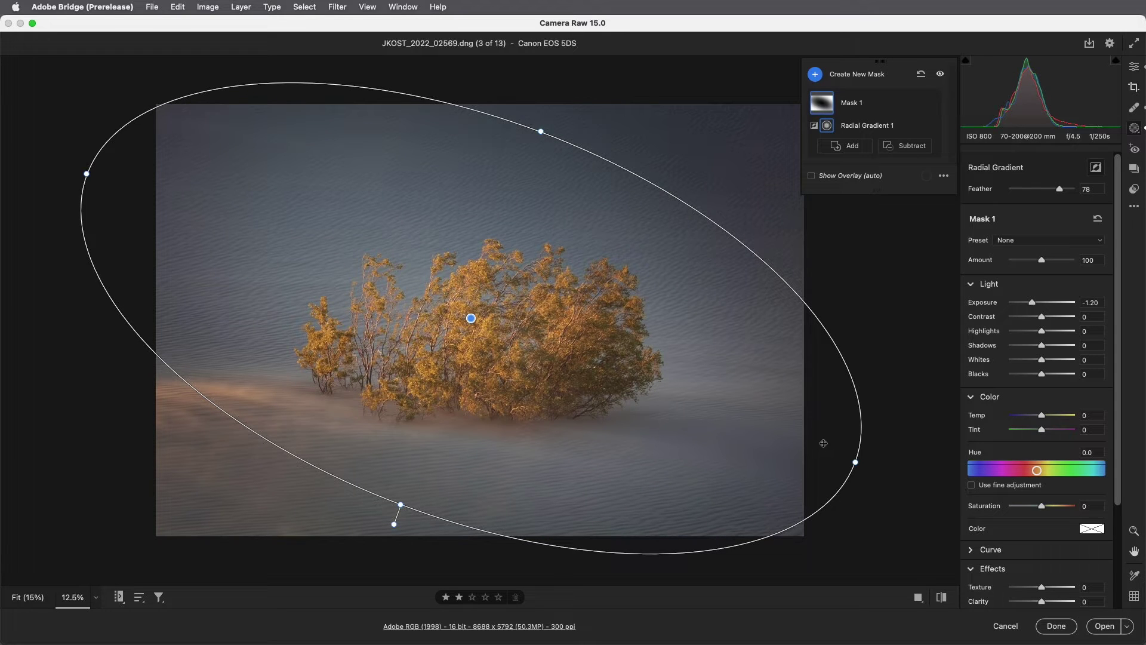
{"action": "left_click_drag", "start_coordinate": [481, 321], "coordinate": [507, 326]}
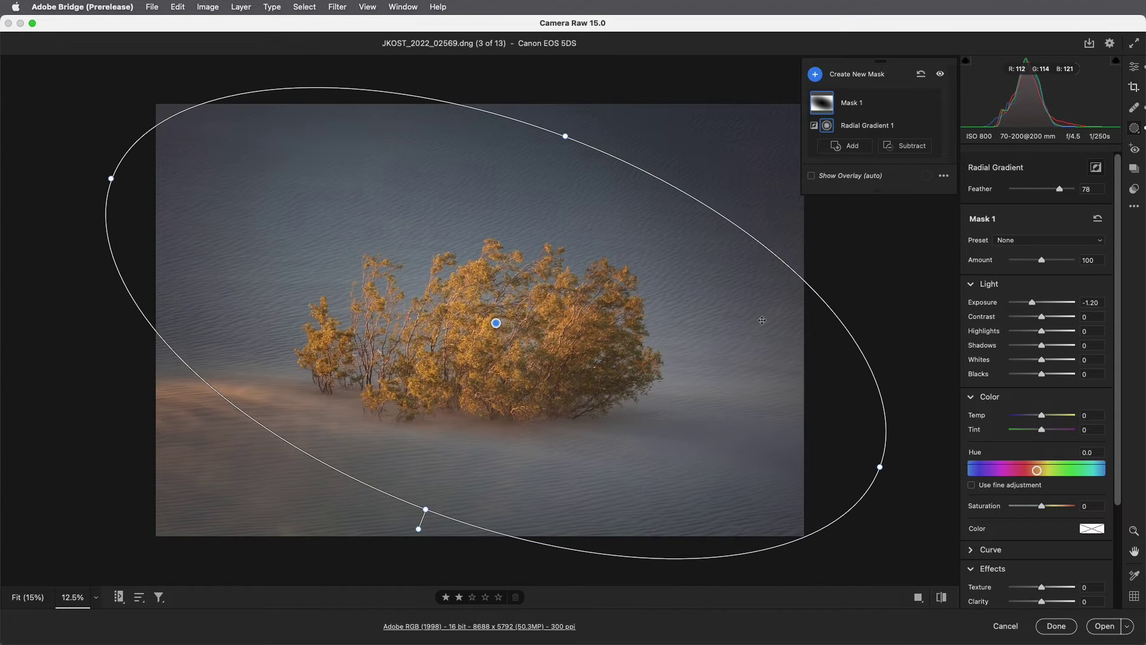
{"action": "left_click_drag", "start_coordinate": [833, 302], "coordinate": [816, 274]}
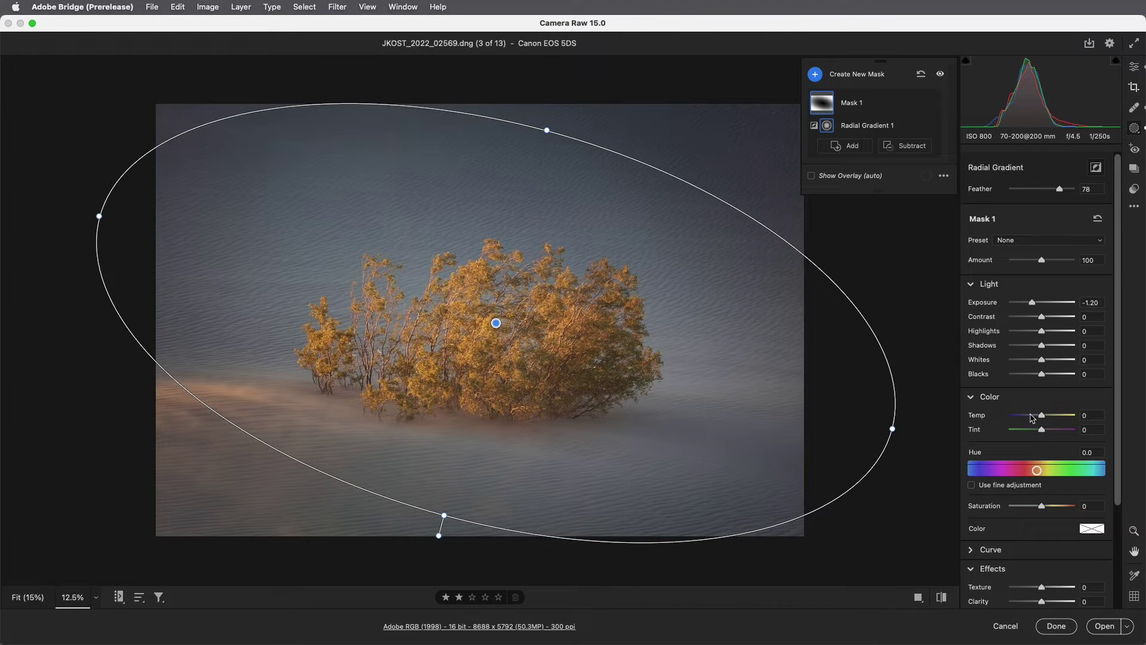
{"action": "left_click_drag", "start_coordinate": [1041, 418], "coordinate": [1035, 420]}
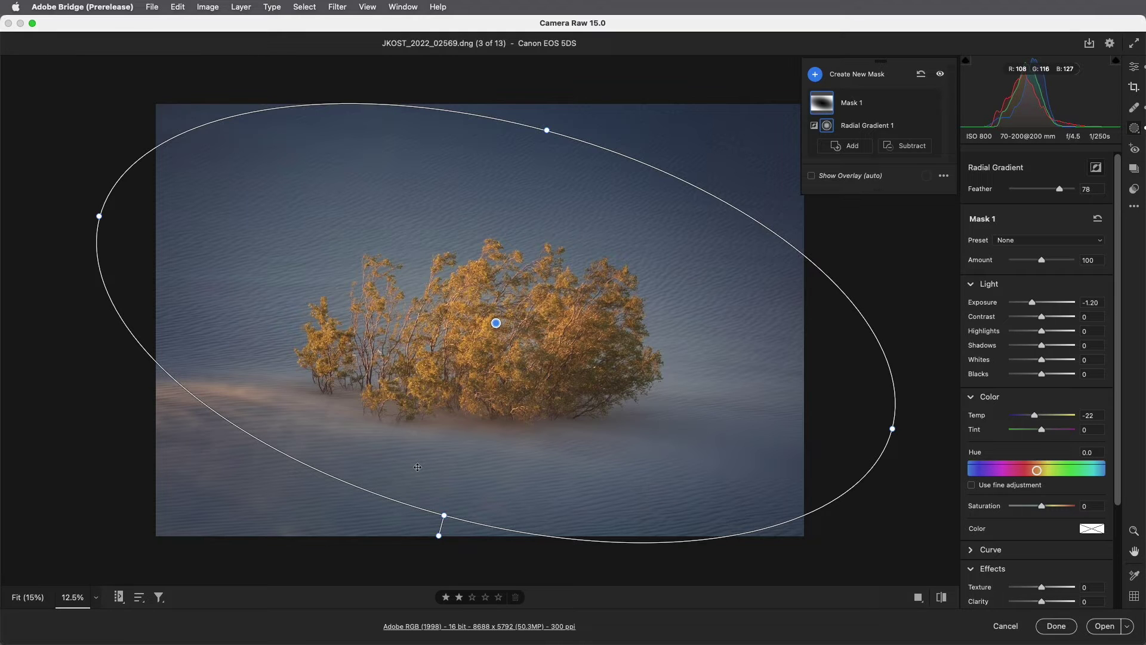
Step: Subtract a slightly tilted linear gradient from Mask 1, running from the sand below the bush up to the middle of its foliage
{"action": "left_click", "coordinate": [913, 151]}
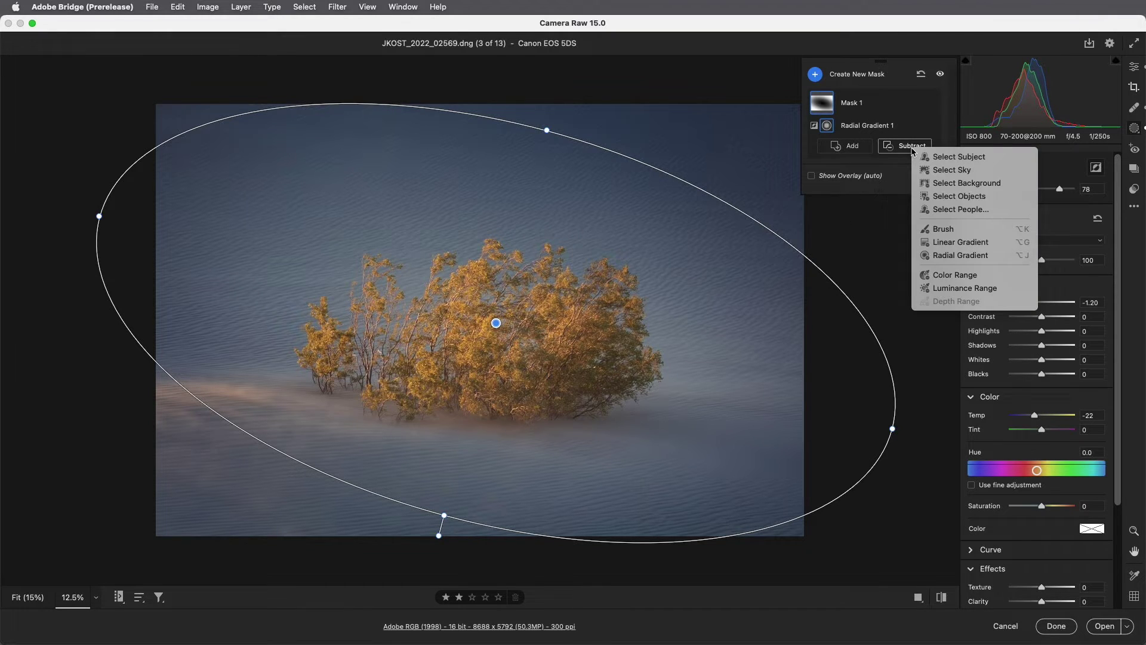
{"action": "left_click", "coordinate": [944, 243]}
{"action": "left_click_drag", "start_coordinate": [368, 494], "coordinate": [413, 326]}
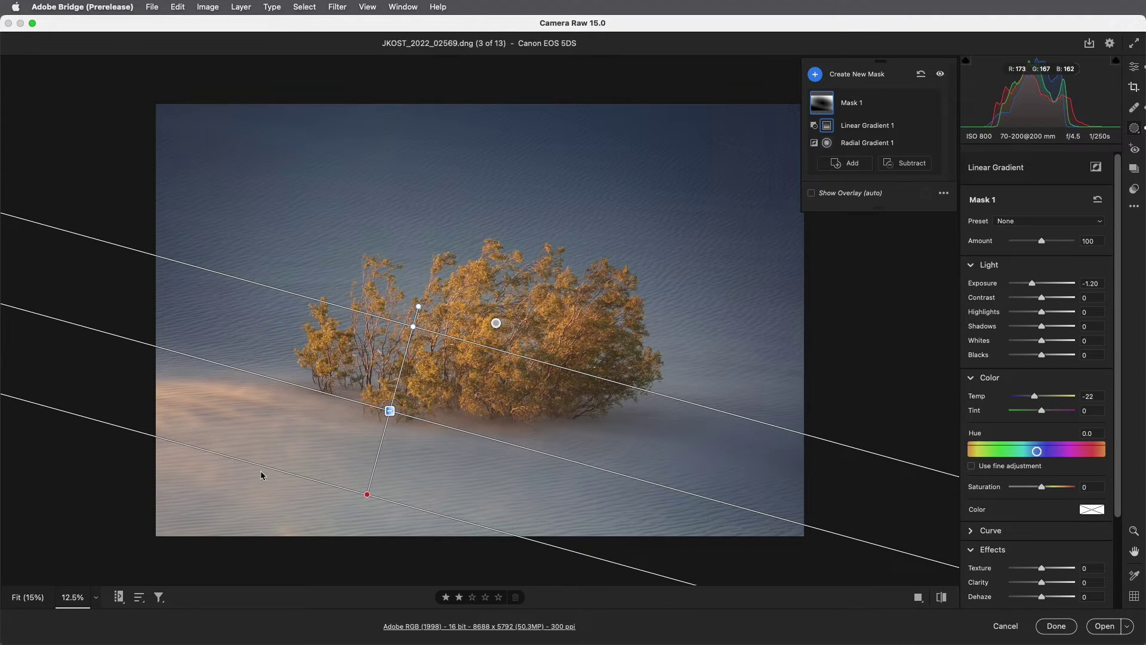
Step: Add a brush with size 20, feather 100 and flow 41 to Mask 1, and paint the photo's lower right corner and bottom edge
{"action": "left_click", "coordinate": [847, 165]}
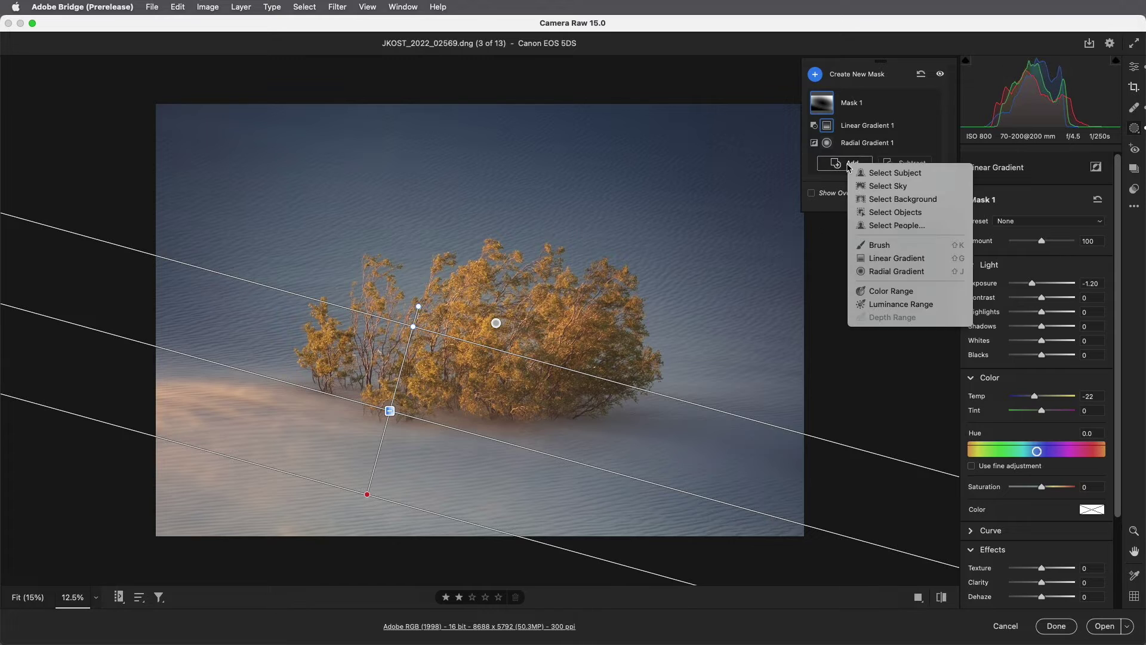
{"action": "left_click", "coordinate": [874, 252]}
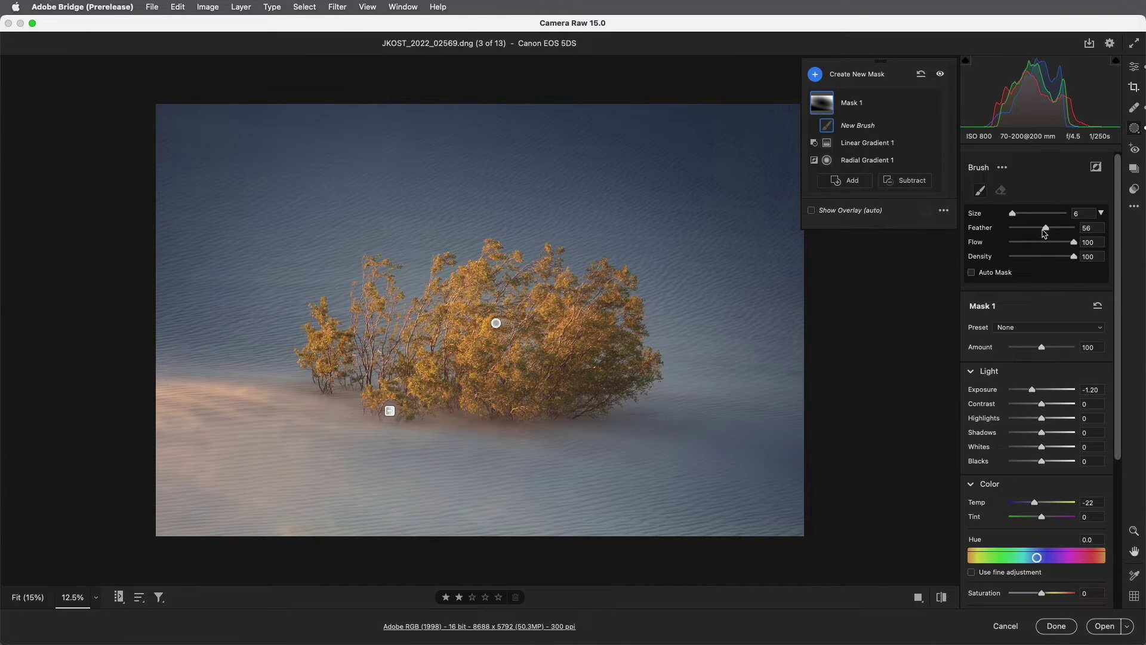
{"action": "mouse_move", "coordinate": [1044, 228]}
{"action": "left_mouse_down"}
{"action": "mouse_move", "coordinate": [1077, 228]}
{"action": "mouse_move", "coordinate": [1036, 245]}
{"action": "left_mouse_up"}
{"action": "key", "text": "bracketright"}
{"action": "key", "text": "bracketright"}
{"action": "key", "text": "bracketright"}
{"action": "key", "text": "bracketright"}
{"action": "key", "text": "bracketright"}
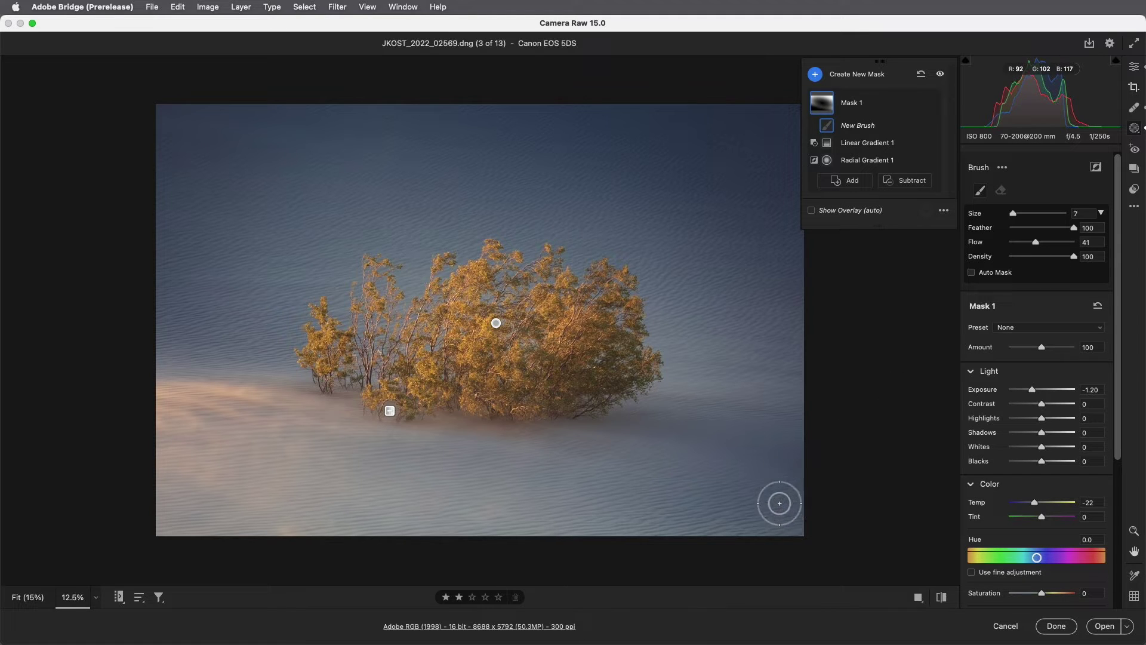
{"action": "key", "text": "bracketright"}
{"action": "key", "text": "bracketright"}
{"action": "mouse_move", "coordinate": [775, 514]}
{"action": "left_mouse_down"}
{"action": "mouse_move", "coordinate": [783, 528]}
{"action": "mouse_move", "coordinate": [741, 513]}
{"action": "mouse_move", "coordinate": [555, 535]}
{"action": "mouse_move", "coordinate": [535, 520]}
{"action": "mouse_move", "coordinate": [477, 513]}
{"action": "mouse_move", "coordinate": [259, 543]}
{"action": "mouse_move", "coordinate": [251, 525]}
{"action": "mouse_move", "coordinate": [167, 512]}
{"action": "mouse_move", "coordinate": [256, 537]}
{"action": "mouse_move", "coordinate": [358, 525]}
{"action": "mouse_move", "coordinate": [609, 532]}
{"action": "mouse_move", "coordinate": [712, 525]}
{"action": "mouse_move", "coordinate": [778, 481]}
{"action": "mouse_move", "coordinate": [825, 491]}
{"action": "left_mouse_up"}
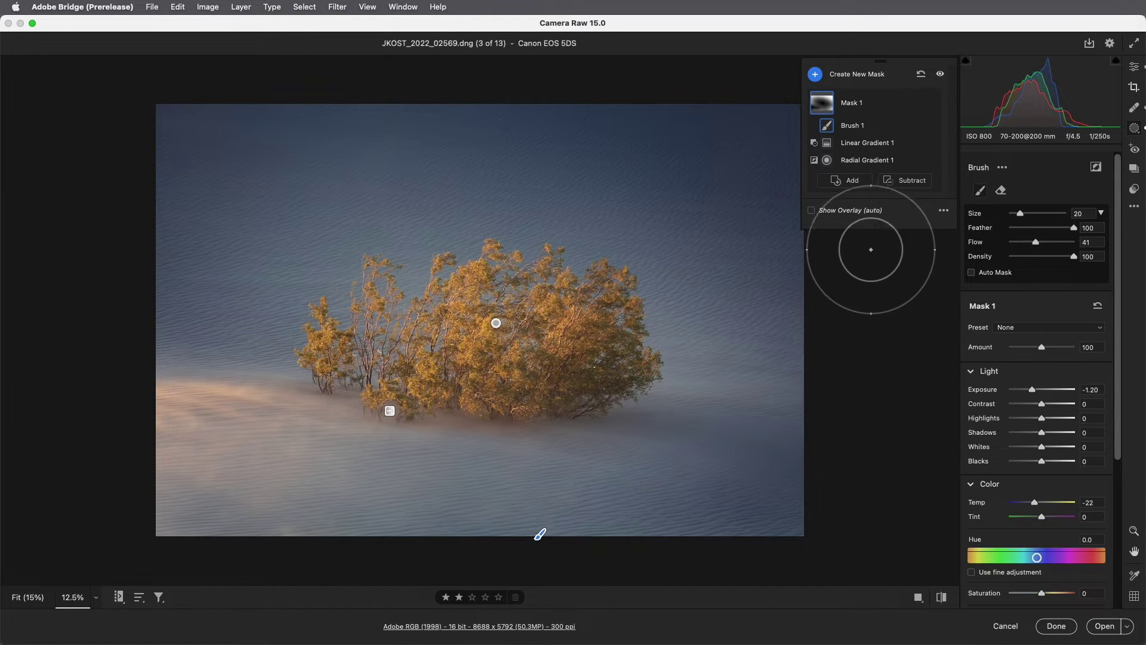
Step: Preview the overlays of Brush 1 and Mask 1, and compare the photo with all mask adjustments hidden and shown
{"action": "mouse_move", "coordinate": [828, 164]}
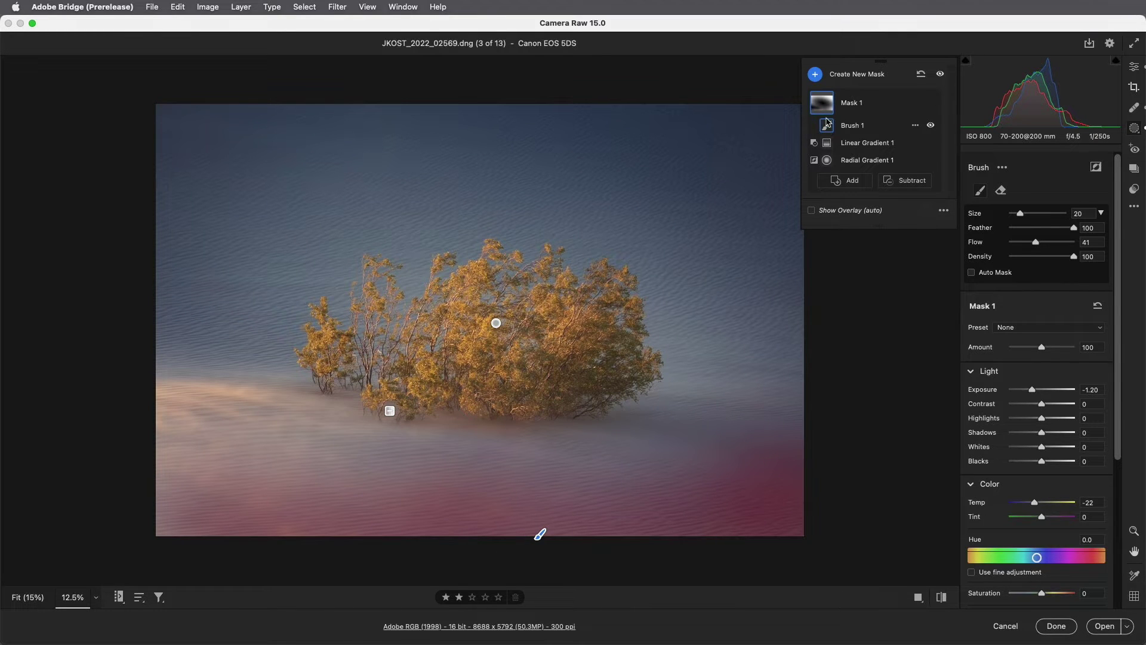
{"action": "mouse_move", "coordinate": [828, 112]}
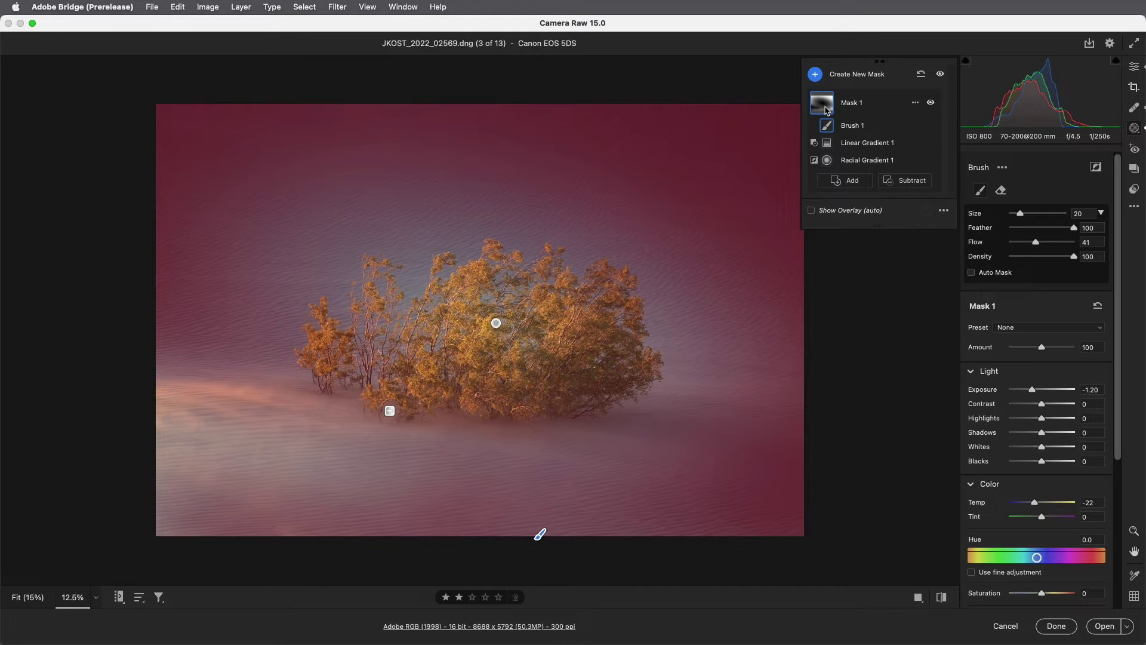
{"action": "left_click", "coordinate": [941, 75]}
{"action": "left_click", "coordinate": [941, 75]}
{"action": "left_click", "coordinate": [941, 76]}
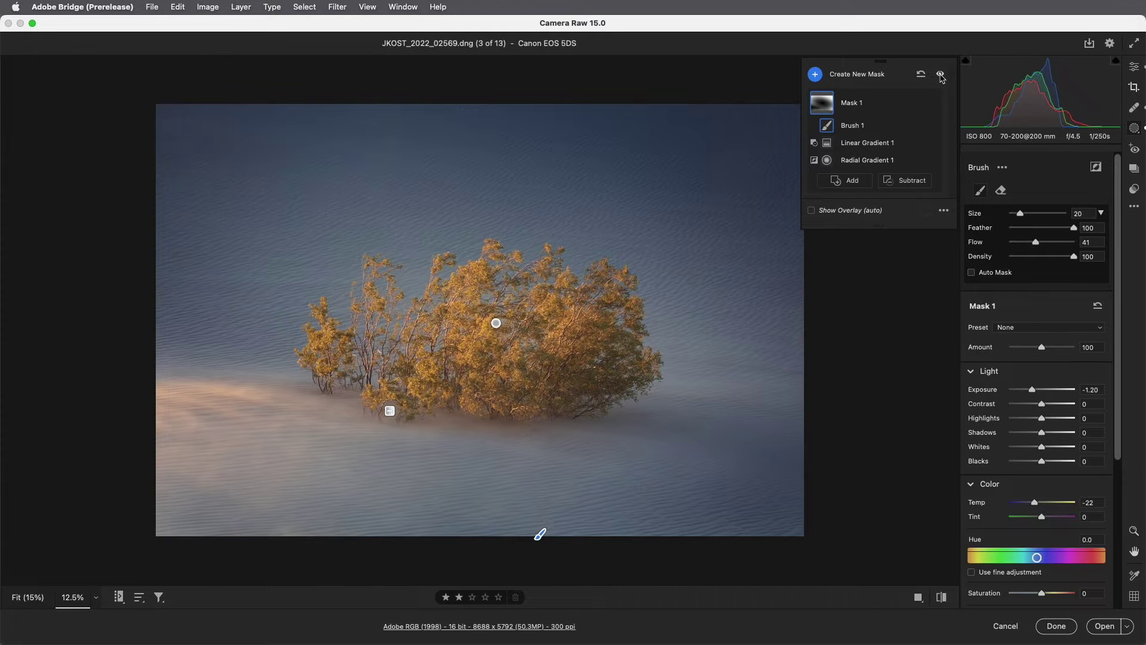
Step: Switch to the pear photo JKOST_2022_00047.dng and hide the filmstrip
{"action": "left_click", "coordinate": [54, 317]}
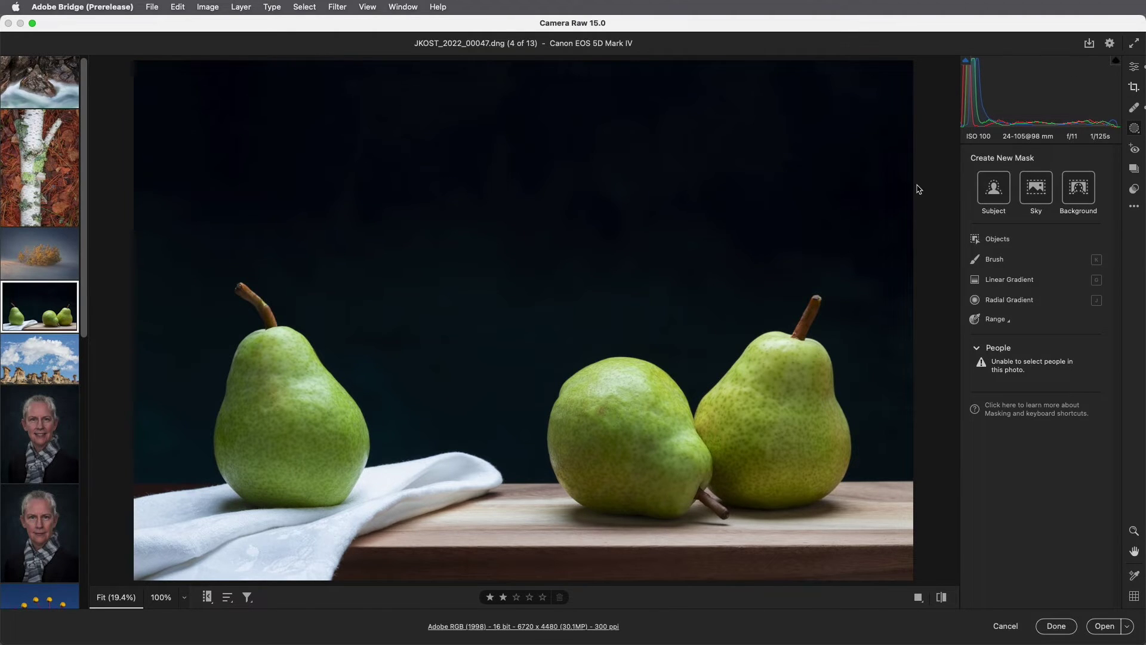
{"action": "key", "text": "slash"}
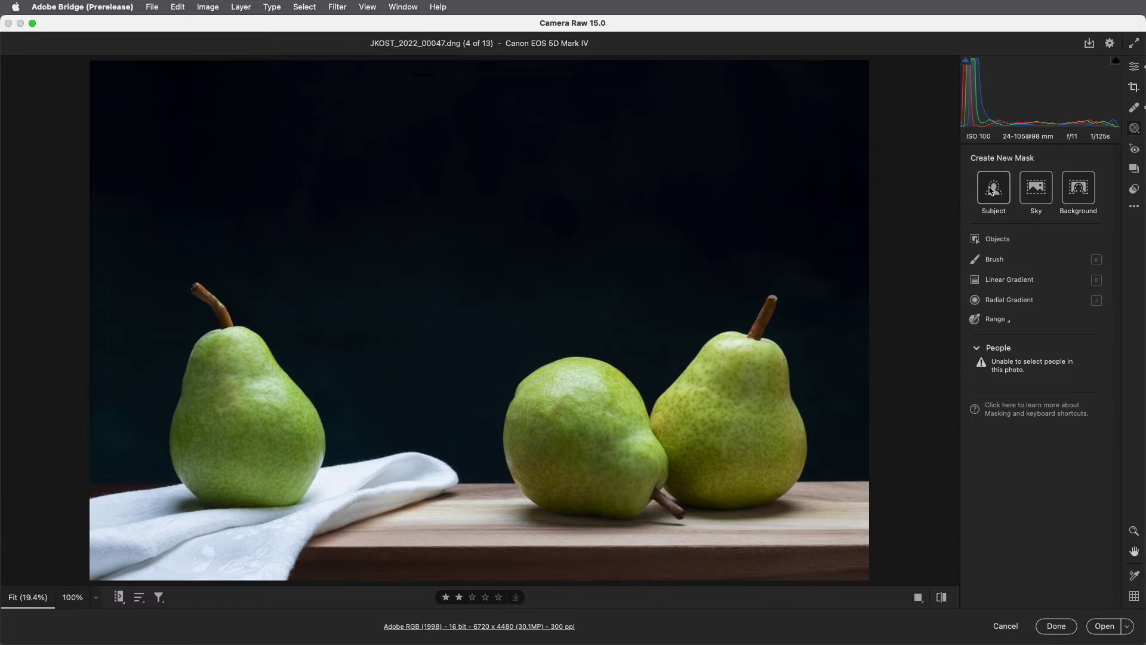
Step: Create a subject mask of the three pears and warm them with a temperature of +50
{"action": "left_click", "coordinate": [994, 188]}
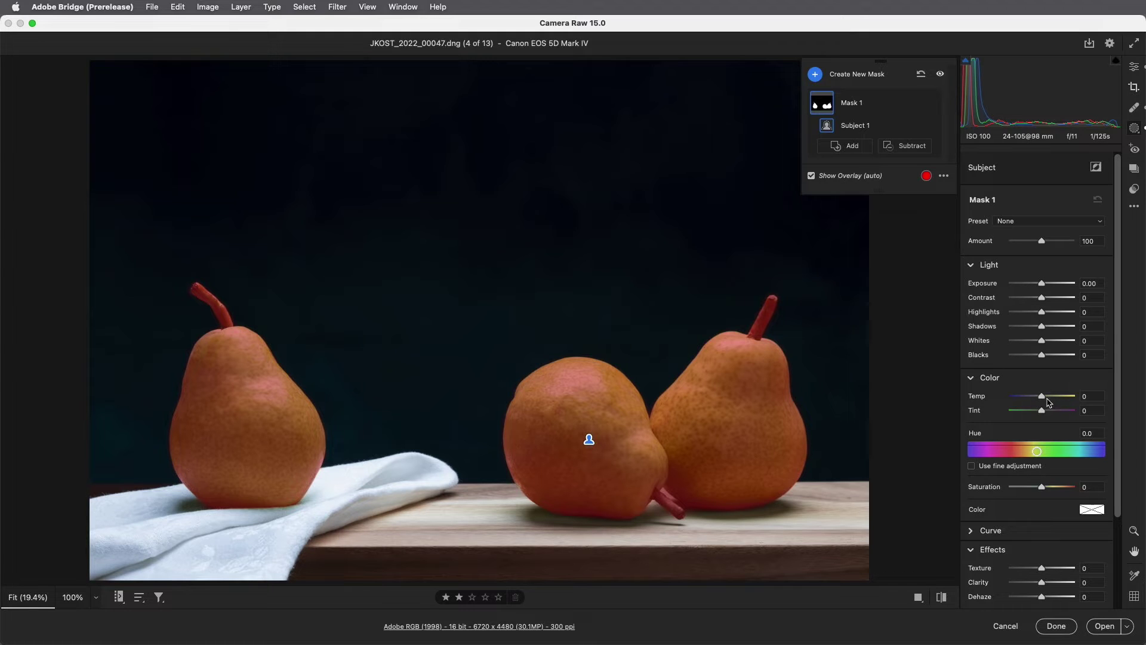
{"action": "left_click_drag", "start_coordinate": [1043, 397], "coordinate": [1061, 398]}
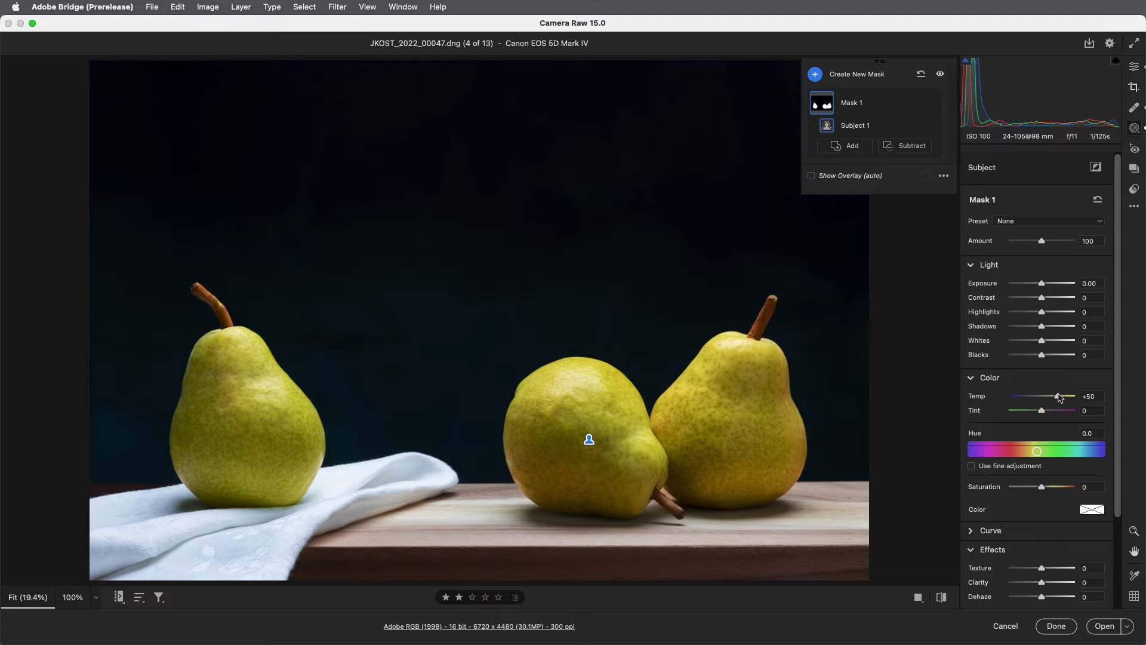
Step: Create a mask of the photo's background and delete that new mask
{"action": "left_click", "coordinate": [815, 76]}
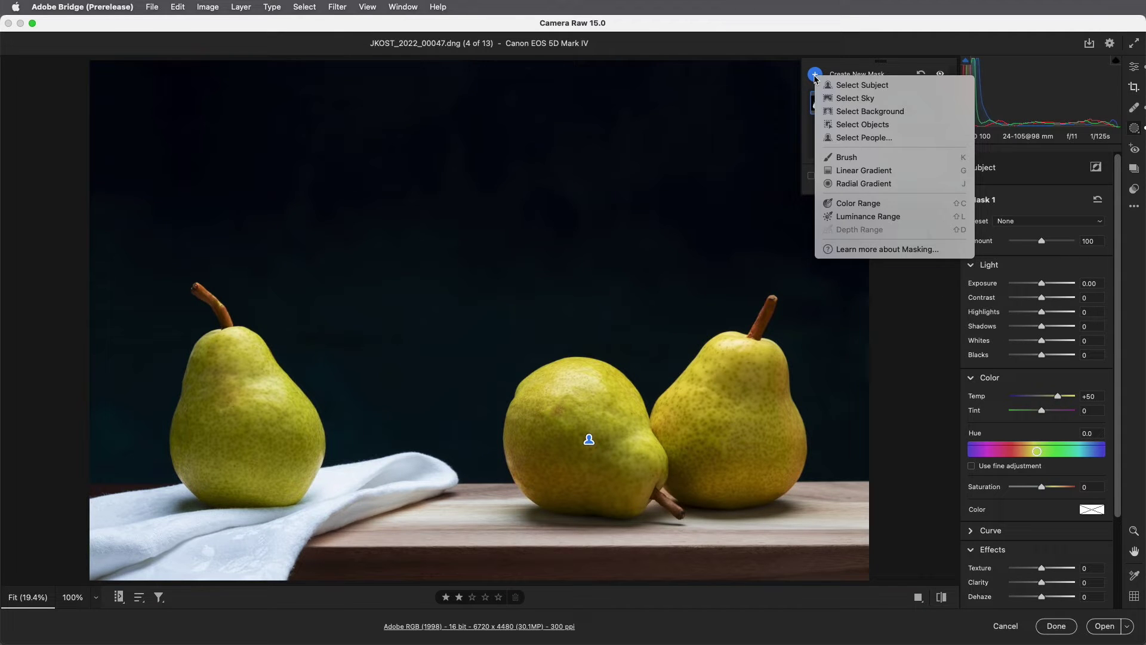
{"action": "left_click", "coordinate": [893, 112]}
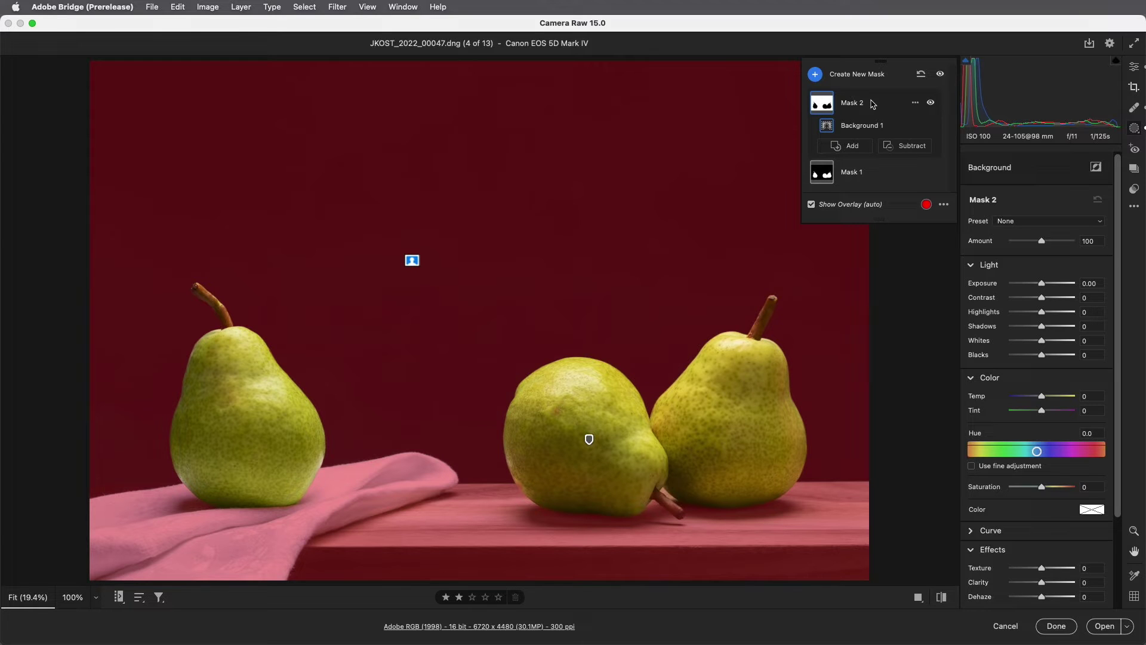
{"action": "left_click", "coordinate": [916, 106]}
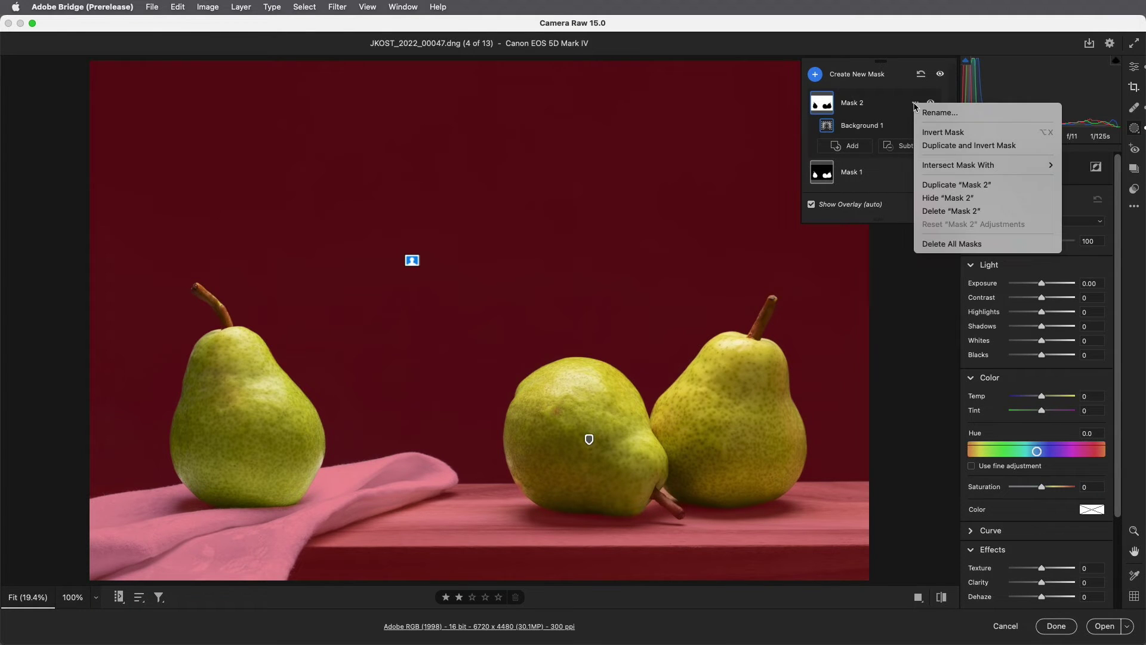
{"action": "left_click", "coordinate": [943, 211]}
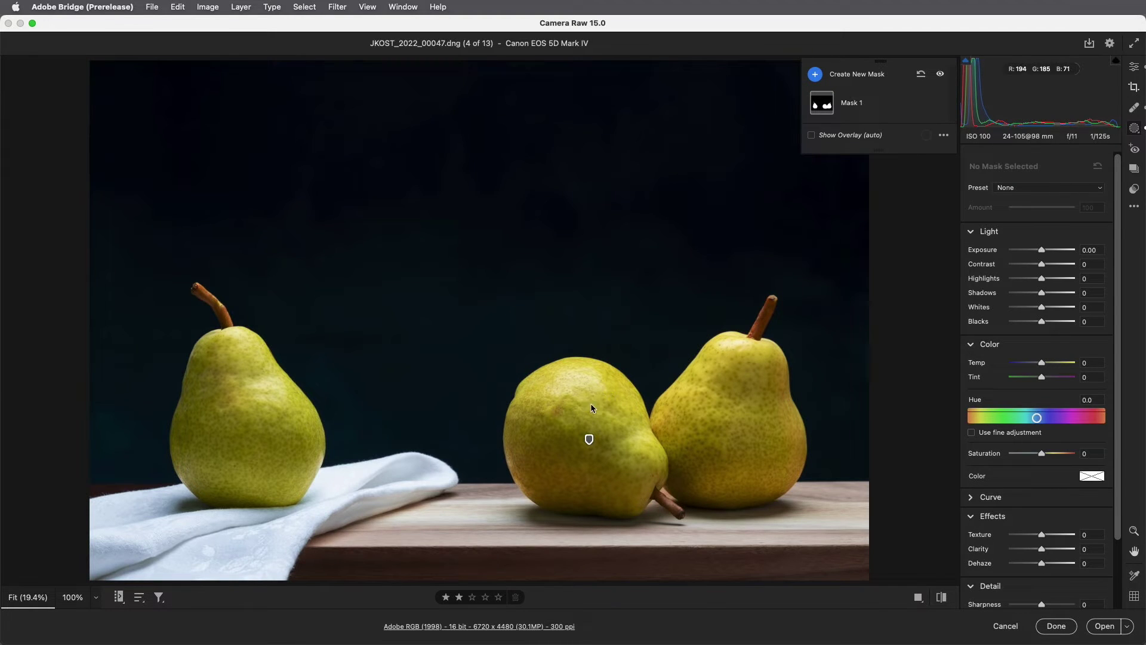
Step: Create an object mask for the middle pear by enclosing it in a rectangular selection
{"action": "left_click", "coordinate": [815, 75]}
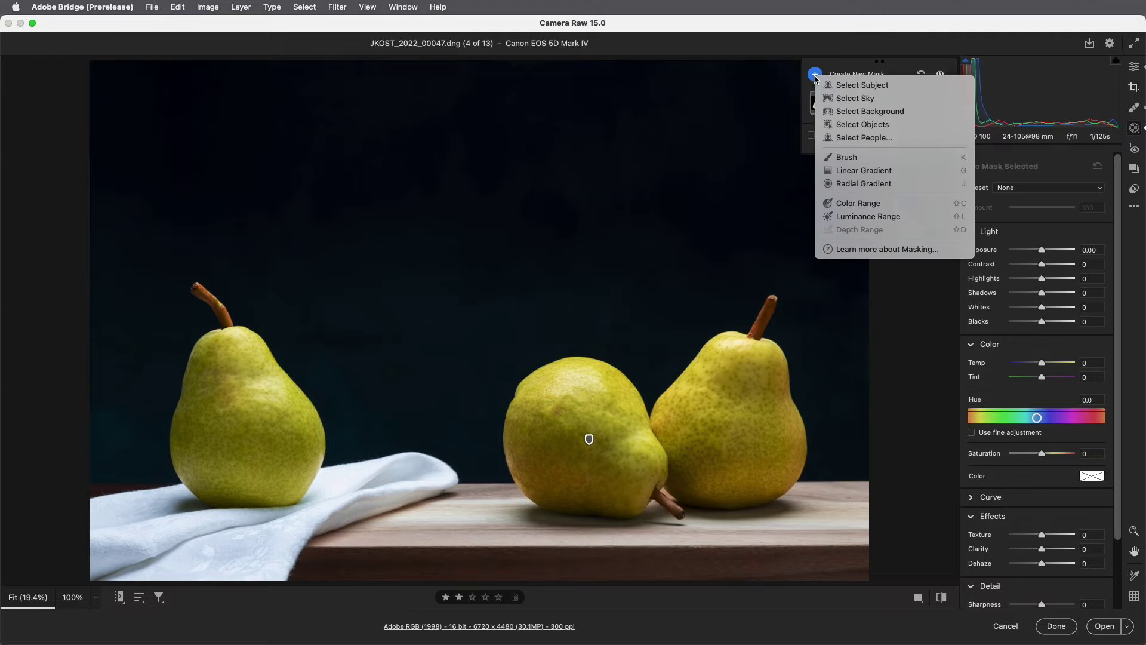
{"action": "left_click", "coordinate": [844, 126]}
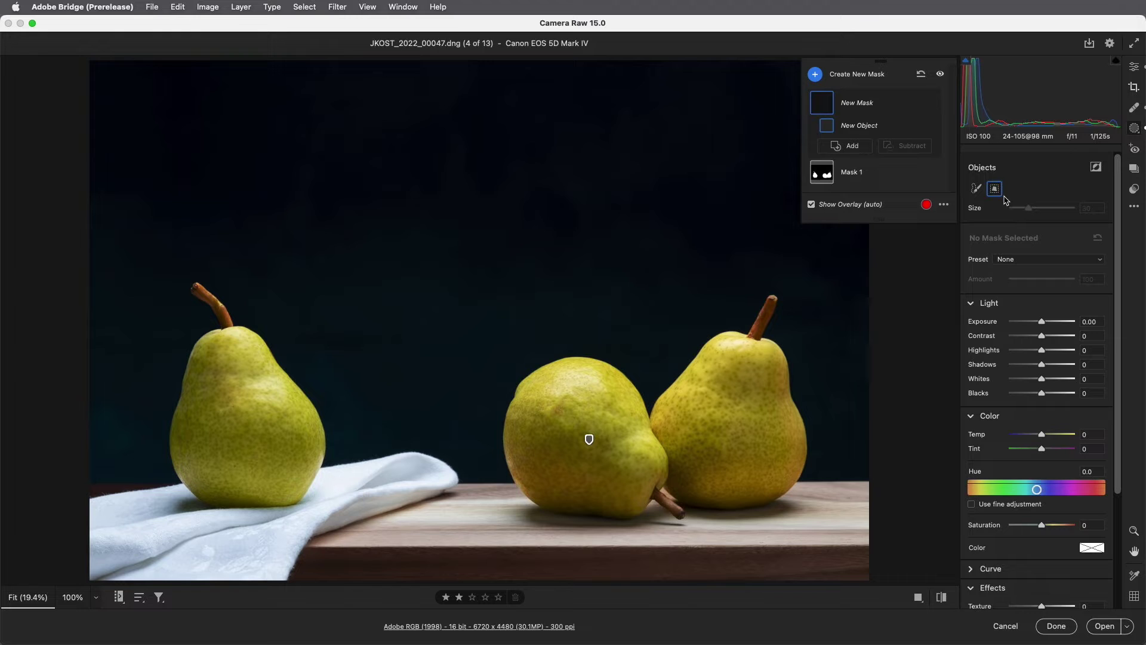
{"action": "left_click_drag", "start_coordinate": [485, 341], "coordinate": [488, 344]}
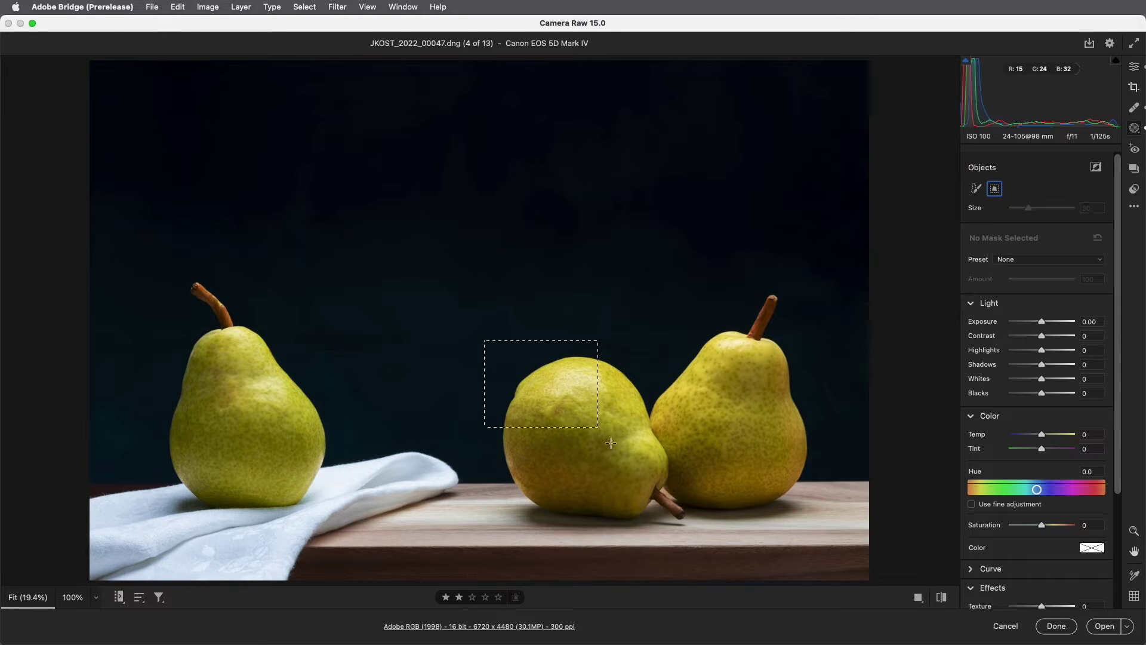
{"action": "left_click_drag", "start_coordinate": [611, 443], "coordinate": [695, 530]}
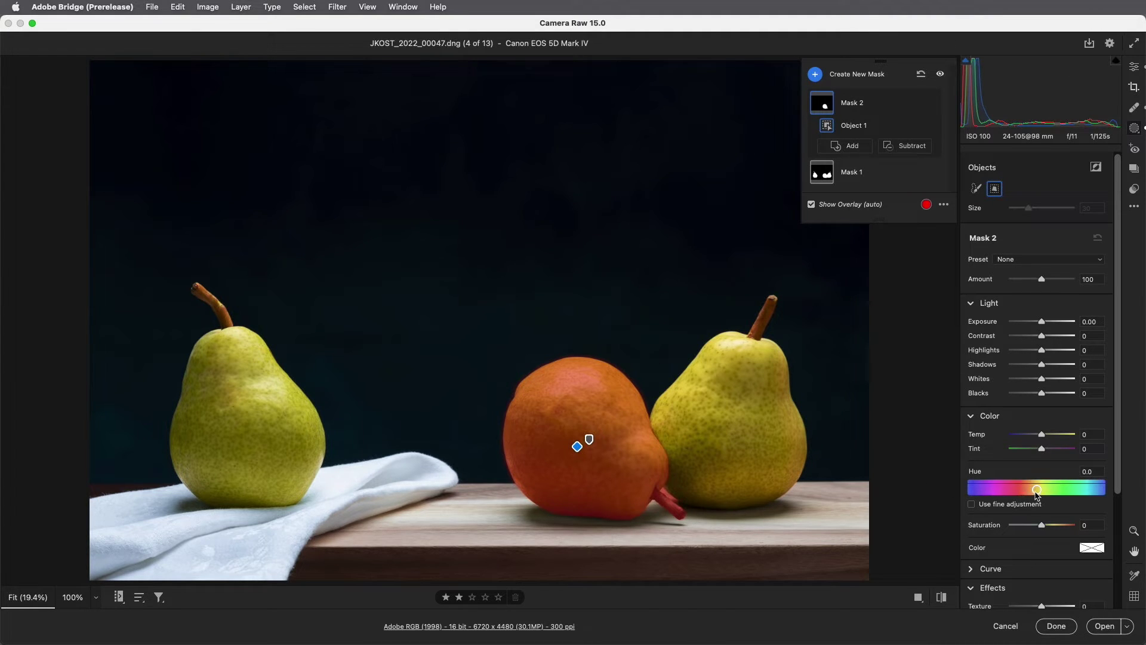
Step: Shift the middle pear's color to orange by setting the mask's hue to -20.0, using fine adjustment
{"action": "left_click_drag", "start_coordinate": [1038, 494], "coordinate": [1014, 495]}
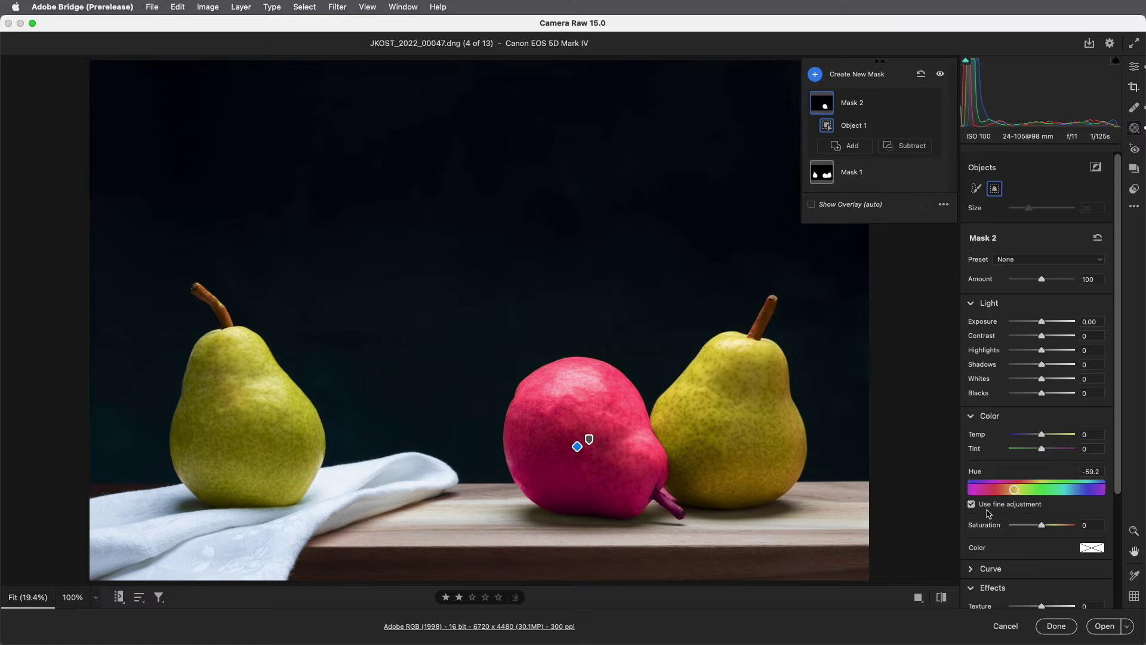
{"action": "key", "text": "alt"}
{"action": "mouse_move", "coordinate": [1011, 490]}
{"action": "left_mouse_down"}
{"action": "mouse_move", "coordinate": [1075, 492]}
{"action": "mouse_move", "coordinate": [1020, 493]}
{"action": "mouse_move", "coordinate": [1029, 490]}
{"action": "left_mouse_up"}
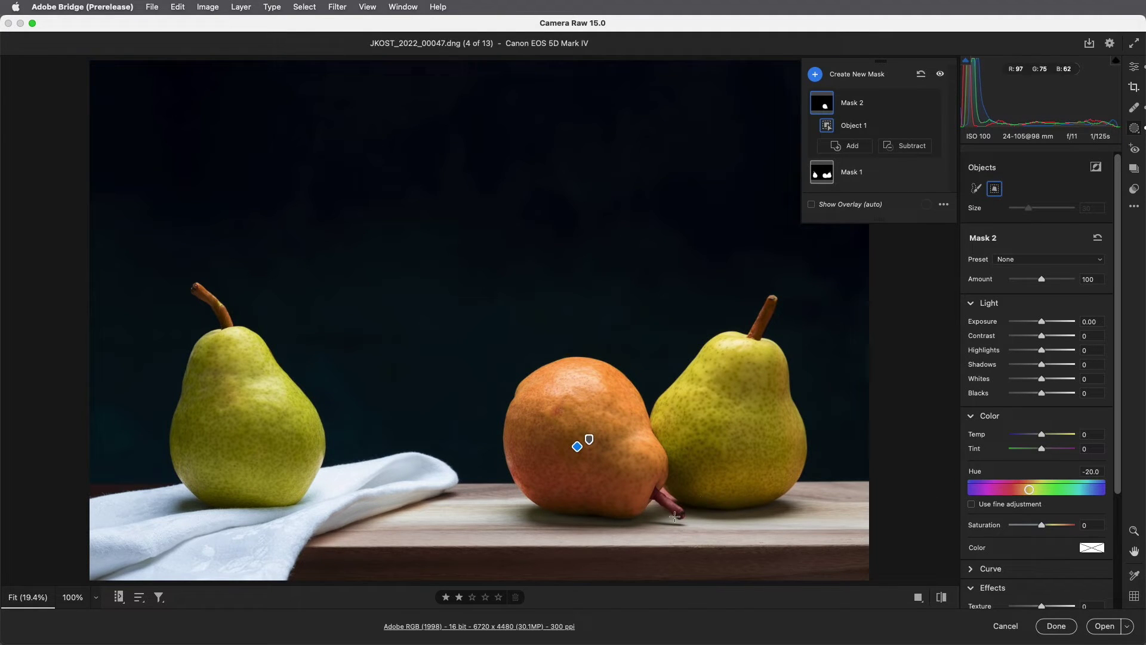
Step: Subtract the middle pear's stem from Mask 2 by painting over it with a brush of size 5, feather 31 and flow 100
{"action": "left_click", "coordinate": [907, 147]}
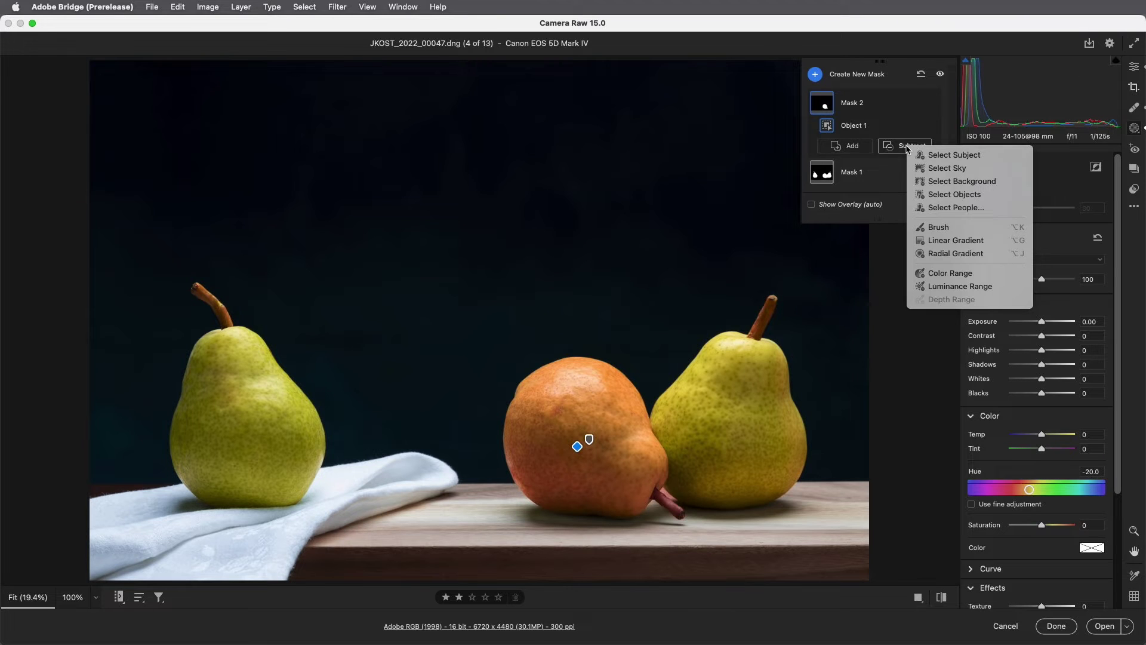
{"action": "left_click", "coordinate": [938, 228]}
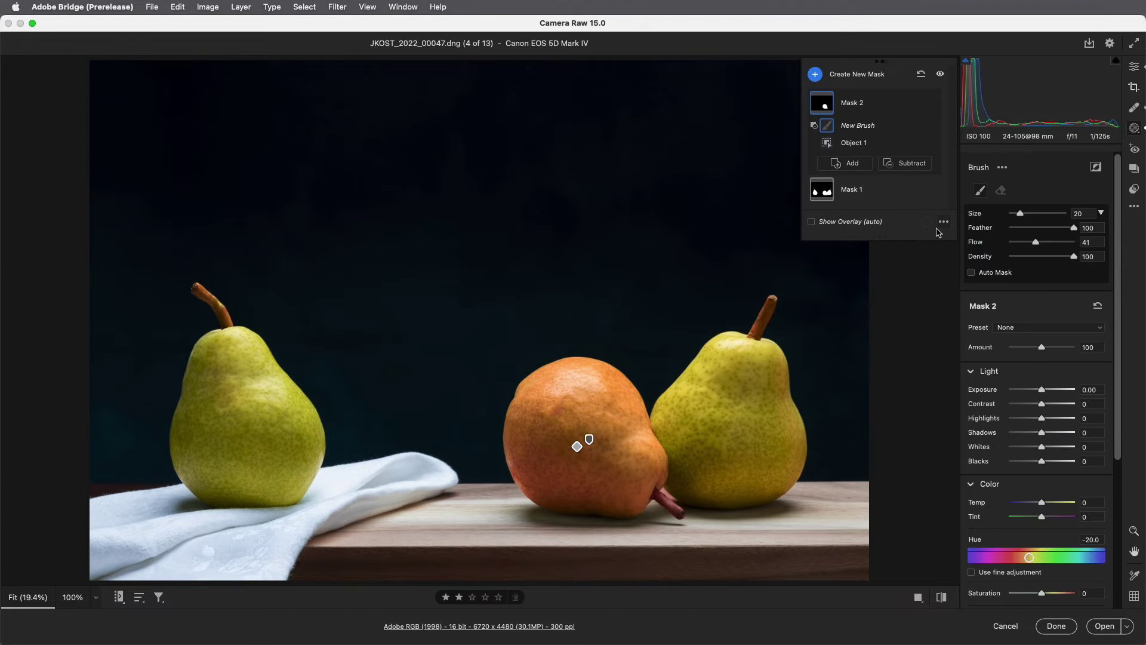
{"action": "mouse_move", "coordinate": [1036, 244]}
{"action": "left_mouse_down"}
{"action": "mouse_move", "coordinate": [1078, 246]}
{"action": "mouse_move", "coordinate": [1029, 232]}
{"action": "left_mouse_up"}
{"action": "key", "text": "bracketleft"}
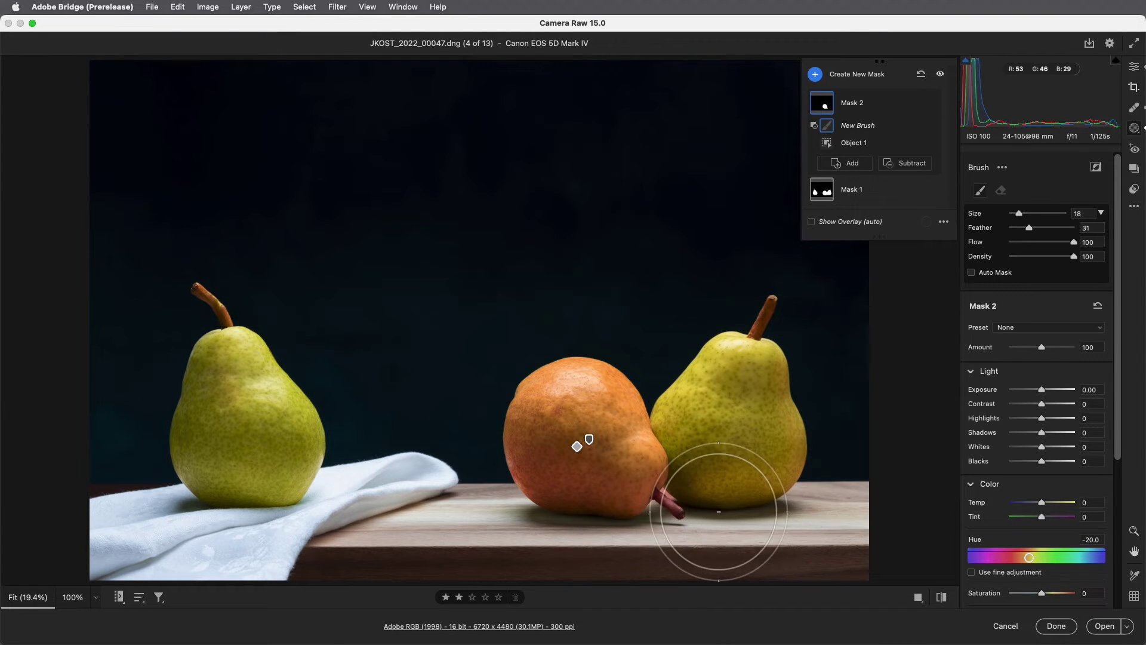
{"action": "key", "text": "bracketleft"}
{"action": "key", "text": "bracketleft"}
{"action": "key", "text": "bracketleft"}
{"action": "key", "text": "bracketleft"}
{"action": "key", "text": "bracketleft"}
{"action": "key", "text": "bracketleft"}
{"action": "key", "text": "bracketleft"}
{"action": "key", "text": "bracketleft"}
{"action": "key", "text": "bracketleft"}
{"action": "mouse_move", "coordinate": [685, 516]}
{"action": "left_mouse_down"}
{"action": "mouse_move", "coordinate": [671, 504]}
{"action": "mouse_move", "coordinate": [685, 512]}
{"action": "left_mouse_up"}
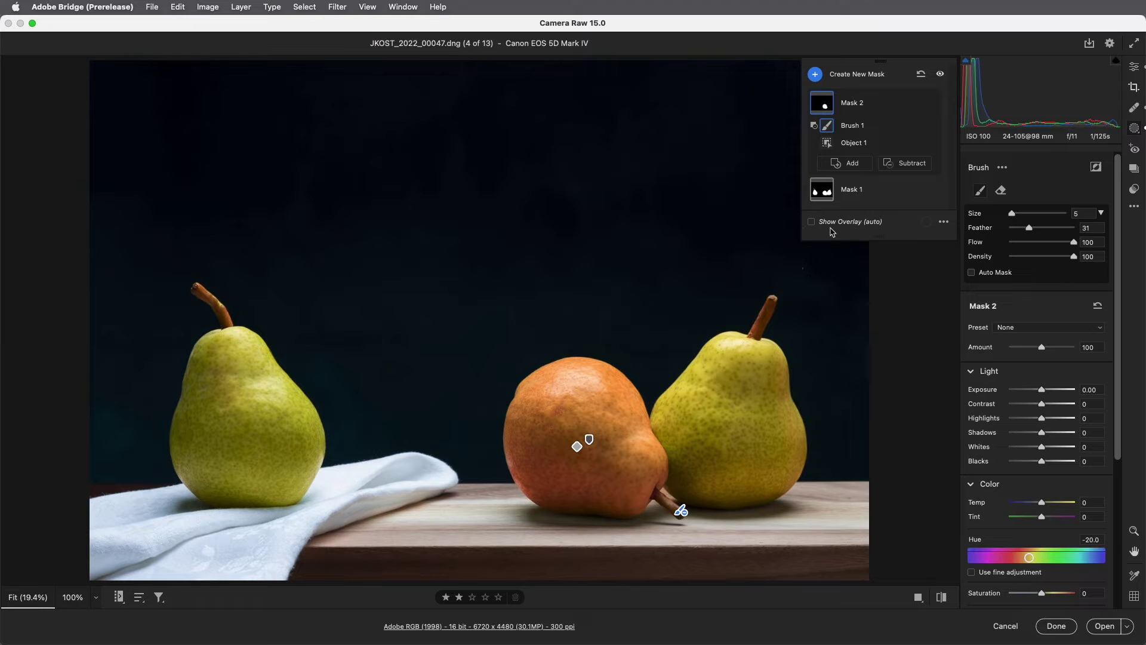
Step: Subtract the middle pear's lower portion from Mask 2 with a size 14 brush, feather 100 and flow 54, and compare with the mask hidden
{"action": "left_click", "coordinate": [909, 165]}
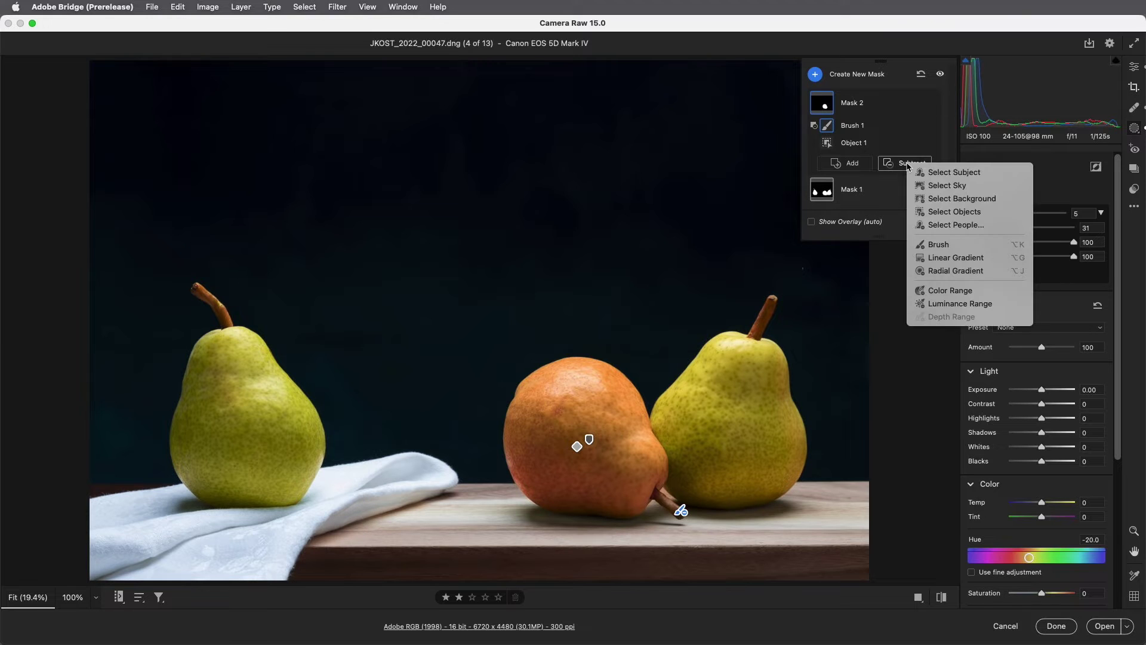
{"action": "left_click", "coordinate": [931, 244]}
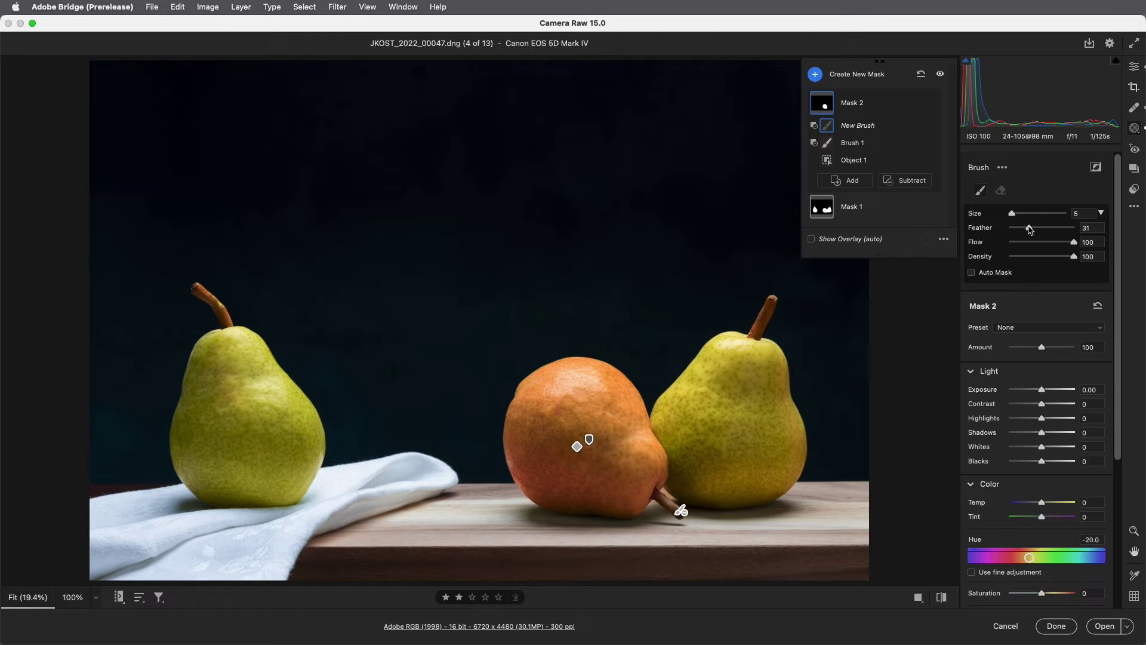
{"action": "left_click_drag", "start_coordinate": [1030, 230], "coordinate": [1082, 231]}
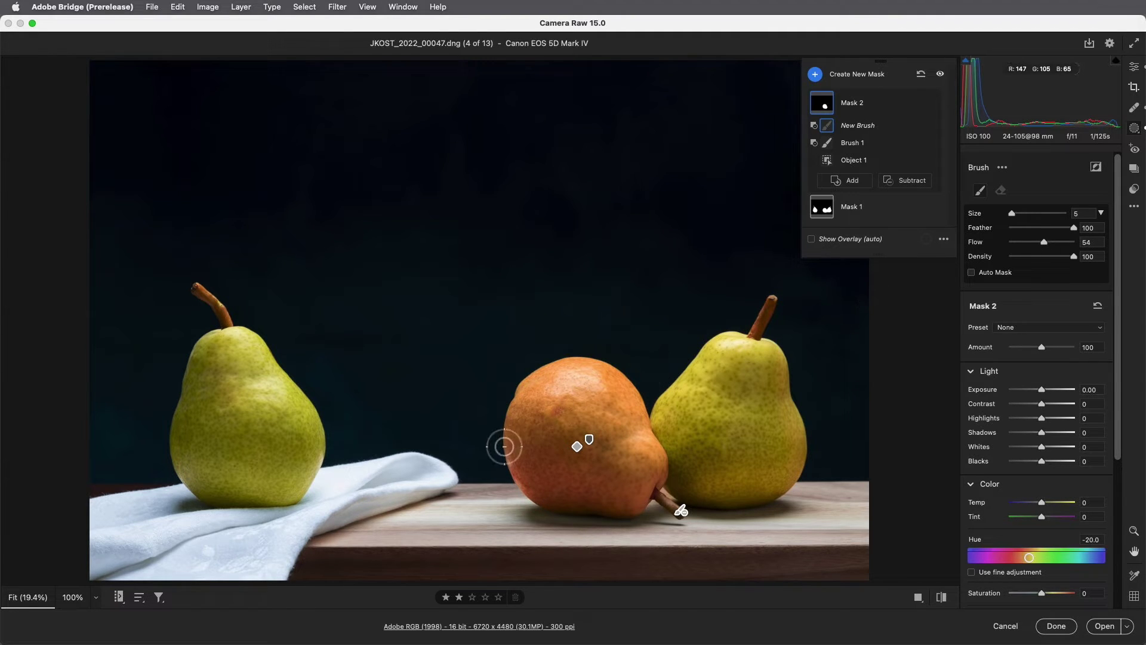
{"action": "key", "text": "bracketright"}
{"action": "key", "text": "bracketright"}
{"action": "key", "text": "bracketright"}
{"action": "key", "text": "bracketright"}
{"action": "key", "text": "bracketright"}
{"action": "key", "text": "bracketright"}
{"action": "key", "text": "bracketright"}
{"action": "key", "text": "bracketright"}
{"action": "key", "text": "bracketright"}
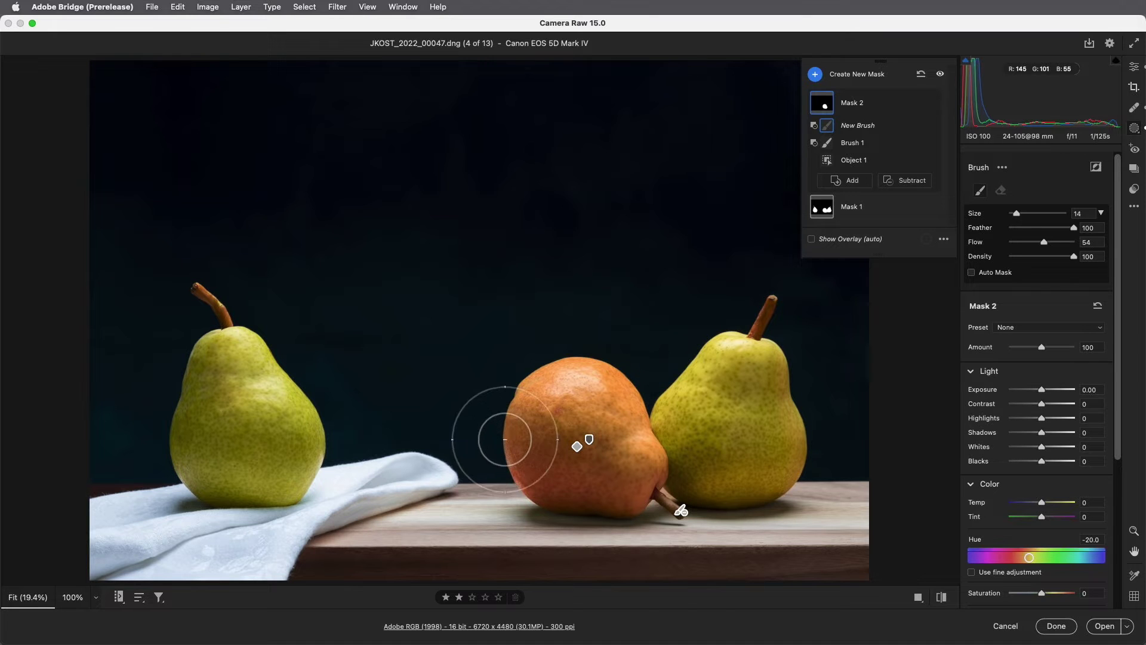
{"action": "mouse_move", "coordinate": [505, 439]}
{"action": "left_mouse_down"}
{"action": "mouse_move", "coordinate": [529, 483]}
{"action": "mouse_move", "coordinate": [504, 429]}
{"action": "mouse_move", "coordinate": [544, 495]}
{"action": "mouse_move", "coordinate": [518, 464]}
{"action": "mouse_move", "coordinate": [508, 477]}
{"action": "mouse_move", "coordinate": [566, 510]}
{"action": "mouse_move", "coordinate": [525, 470]}
{"action": "mouse_move", "coordinate": [598, 520]}
{"action": "mouse_move", "coordinate": [532, 505]}
{"action": "mouse_move", "coordinate": [523, 496]}
{"action": "mouse_move", "coordinate": [601, 520]}
{"action": "mouse_move", "coordinate": [484, 476]}
{"action": "mouse_move", "coordinate": [581, 521]}
{"action": "mouse_move", "coordinate": [544, 497]}
{"action": "mouse_move", "coordinate": [527, 463]}
{"action": "mouse_move", "coordinate": [578, 519]}
{"action": "mouse_move", "coordinate": [521, 428]}
{"action": "mouse_move", "coordinate": [520, 467]}
{"action": "mouse_move", "coordinate": [576, 505]}
{"action": "mouse_move", "coordinate": [689, 497]}
{"action": "mouse_move", "coordinate": [599, 512]}
{"action": "left_mouse_up"}
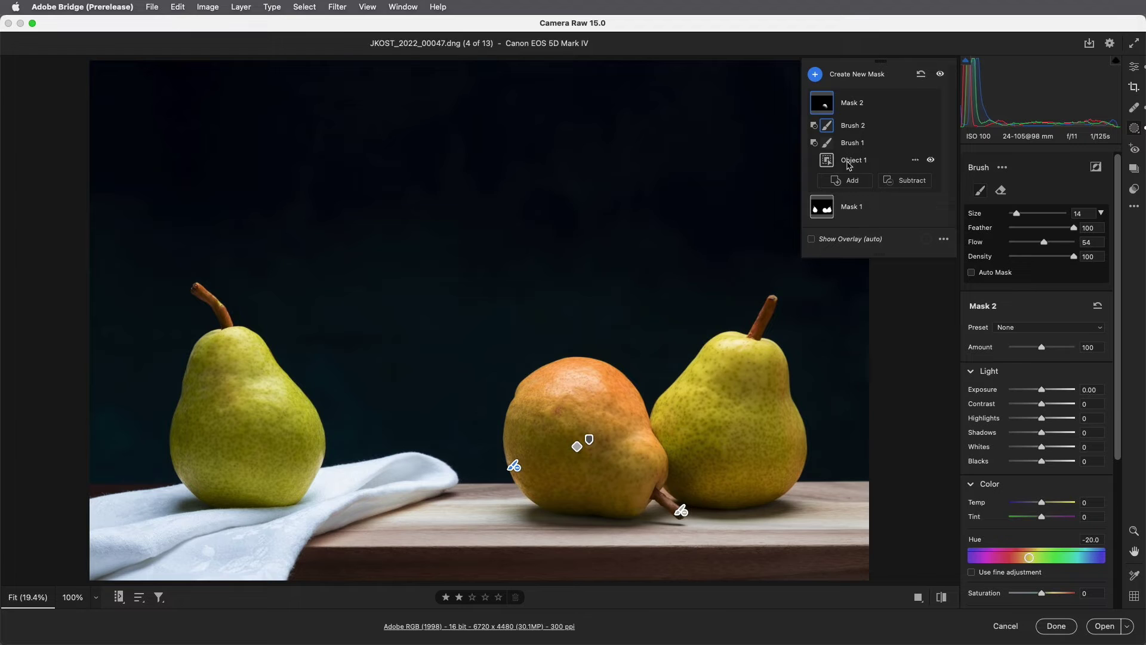
{"action": "mouse_move", "coordinate": [832, 165]}
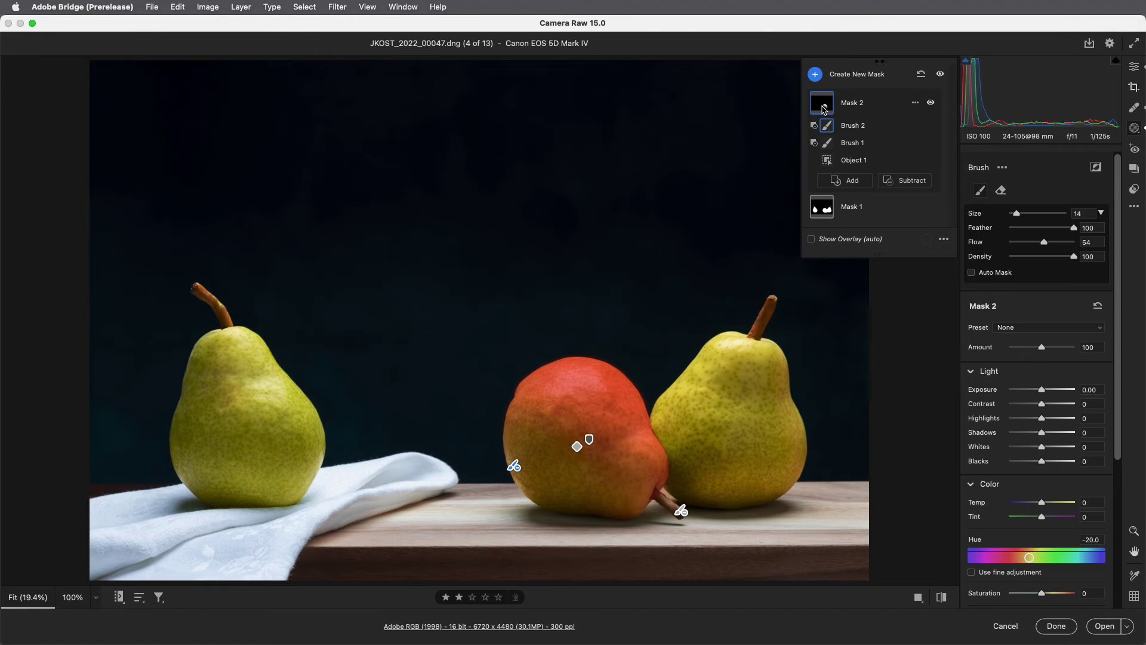
{"action": "left_click", "coordinate": [931, 103]}
{"action": "left_click", "coordinate": [930, 104]}
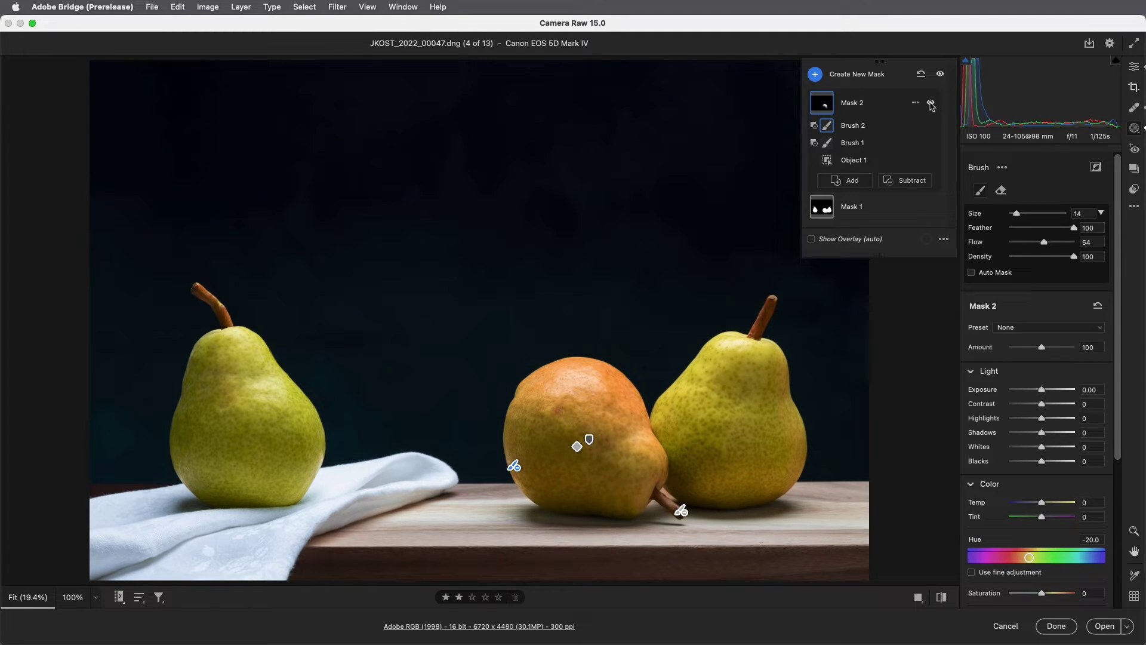
Step: Create an object mask for the white cloth by enclosing it in a rectangle and set its highlights to -20 and saturation to -69
{"action": "left_click", "coordinate": [816, 75]}
{"action": "left_click", "coordinate": [855, 123]}
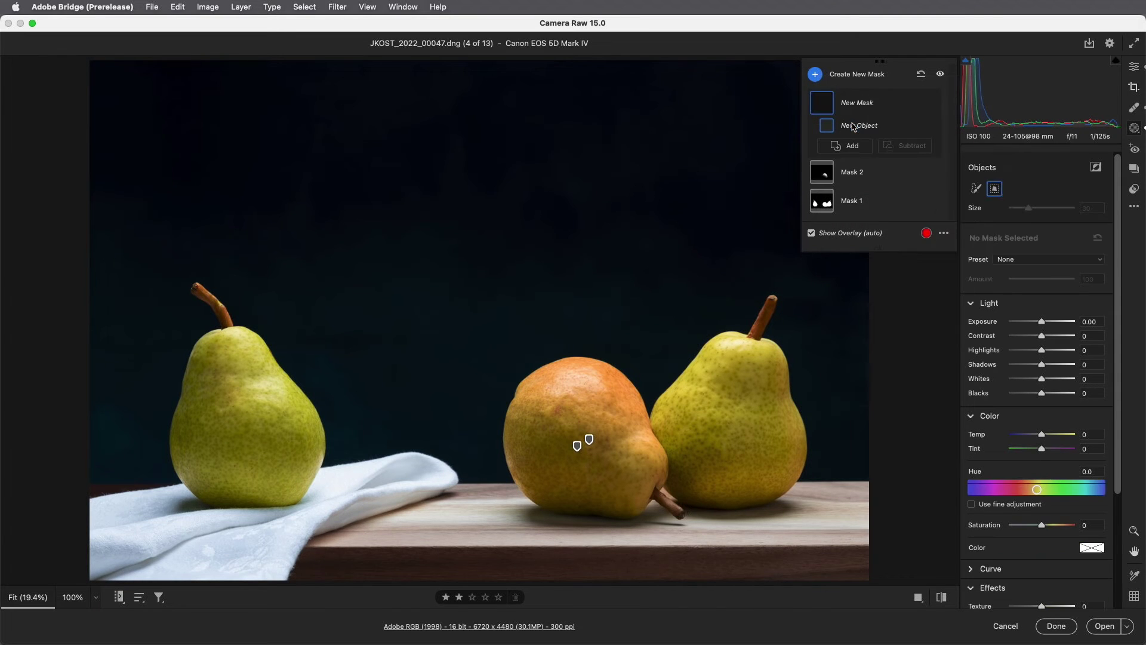
{"action": "left_click_drag", "start_coordinate": [484, 406], "coordinate": [126, 575]}
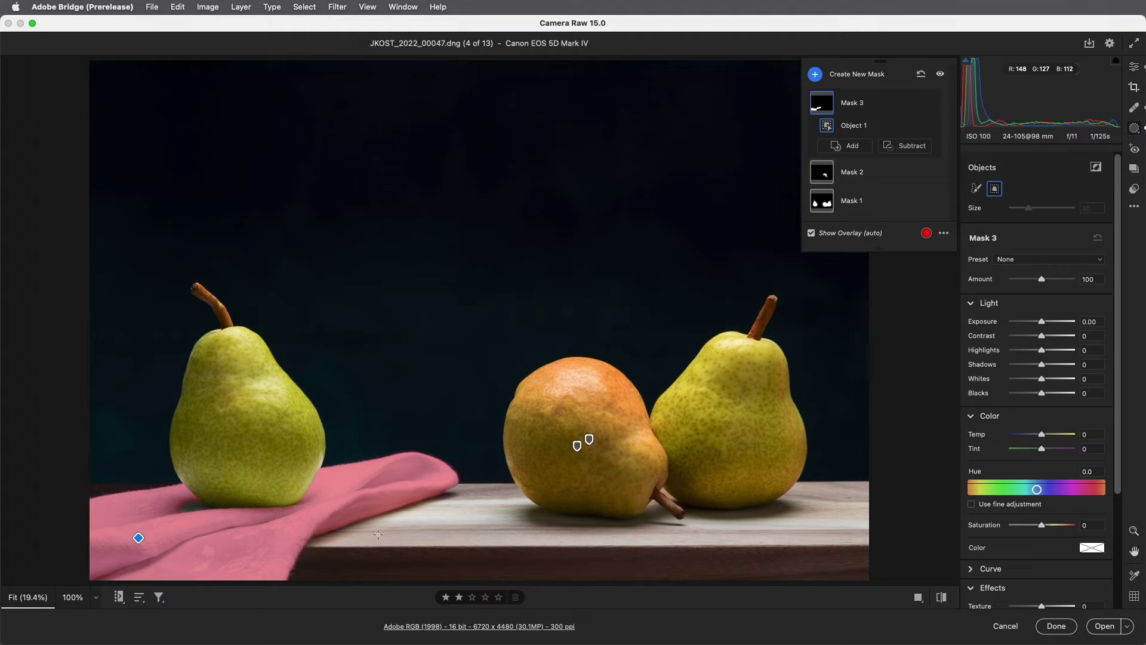
{"action": "left_click_drag", "start_coordinate": [1046, 354], "coordinate": [1037, 356]}
{"action": "left_click_drag", "start_coordinate": [1044, 529], "coordinate": [1019, 529]}
Step: Brush a new mask as a straight diagonal beam from the photo's upper-left corner to its right edge, widening from size 14 to 22, with exposure +1.85
{"action": "key", "text": "super+minus"}
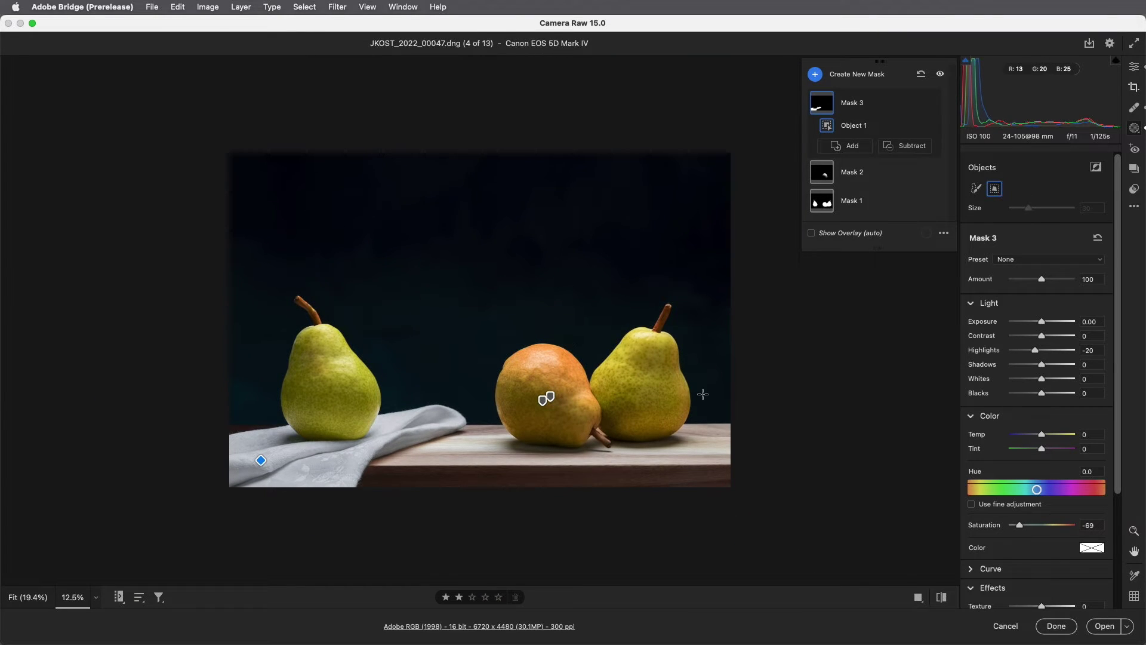
{"action": "left_click", "coordinate": [816, 75]}
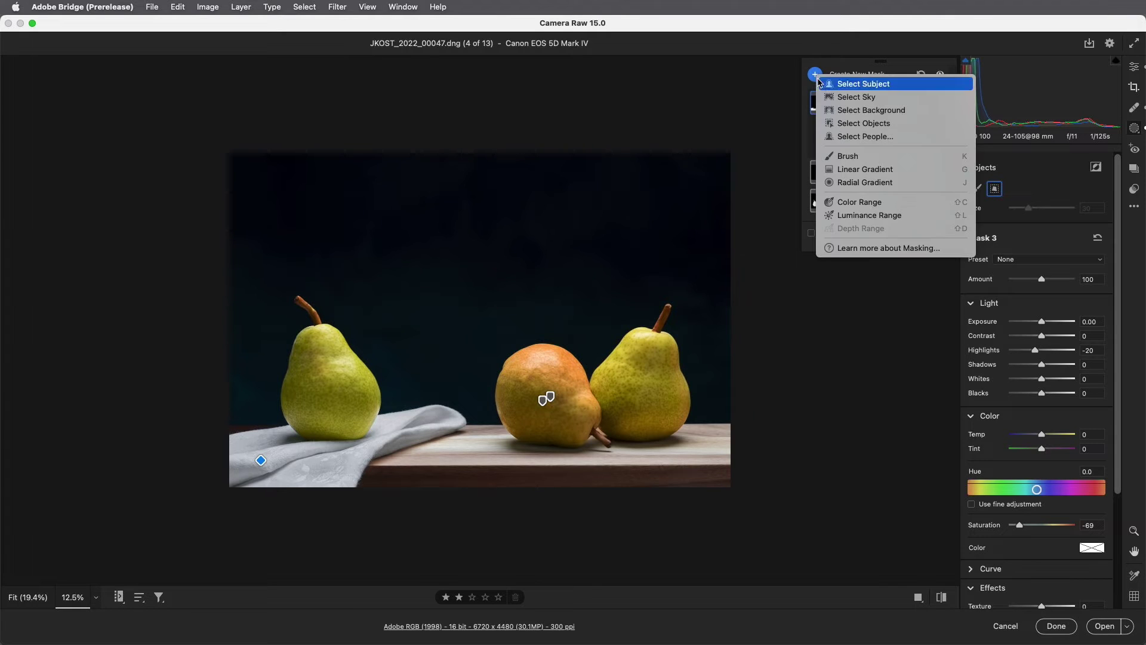
{"action": "left_click", "coordinate": [871, 160]}
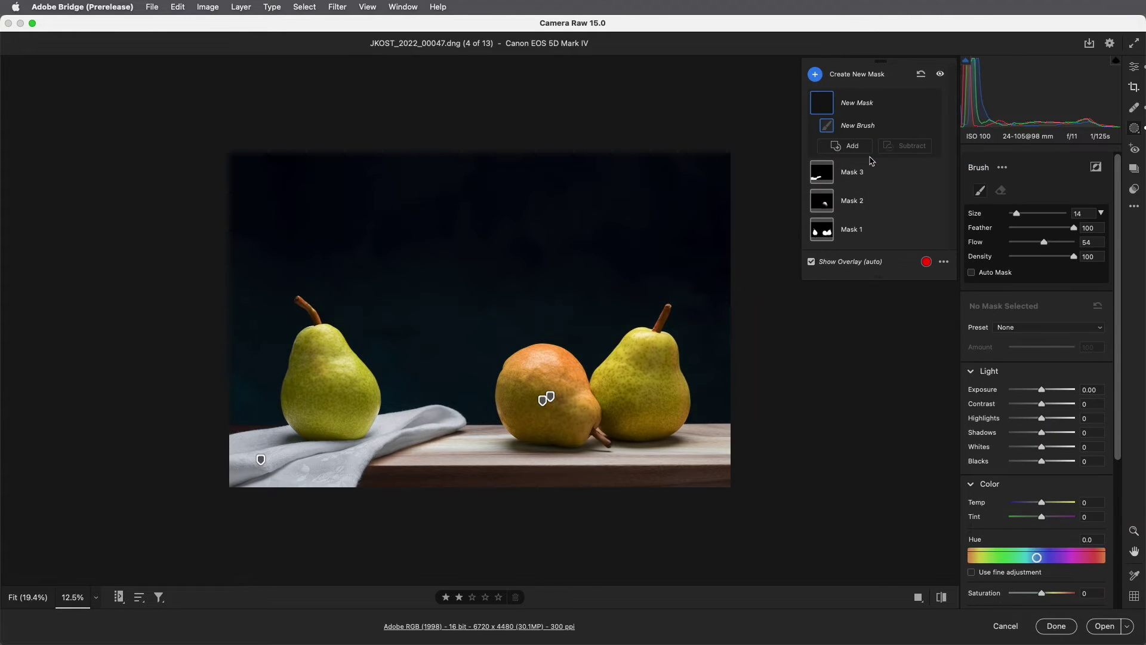
{"action": "left_click_drag", "start_coordinate": [1044, 247], "coordinate": [1082, 248]}
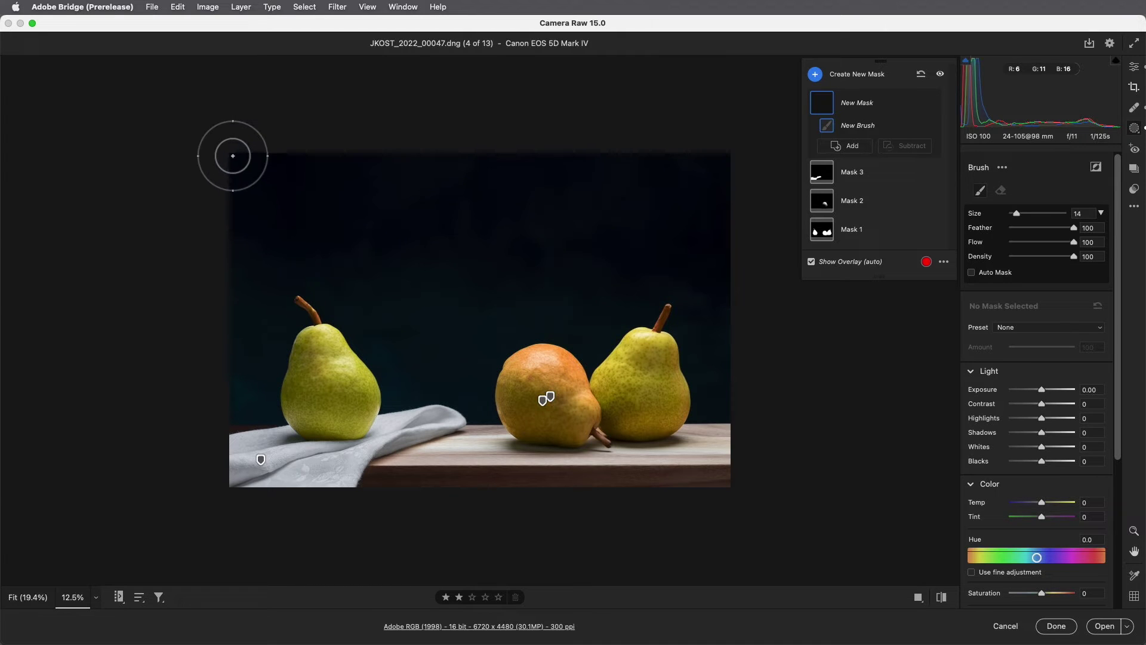
{"action": "left_click", "coordinate": [233, 157]}
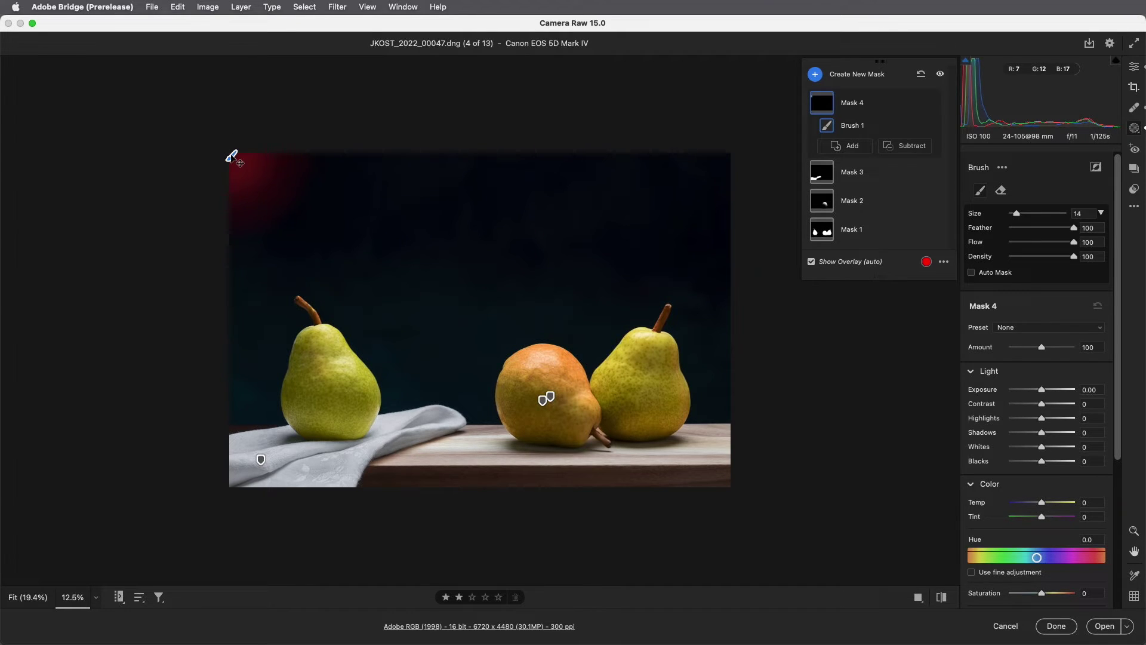
{"action": "key", "text": "]"}
{"action": "key", "text": "]"}
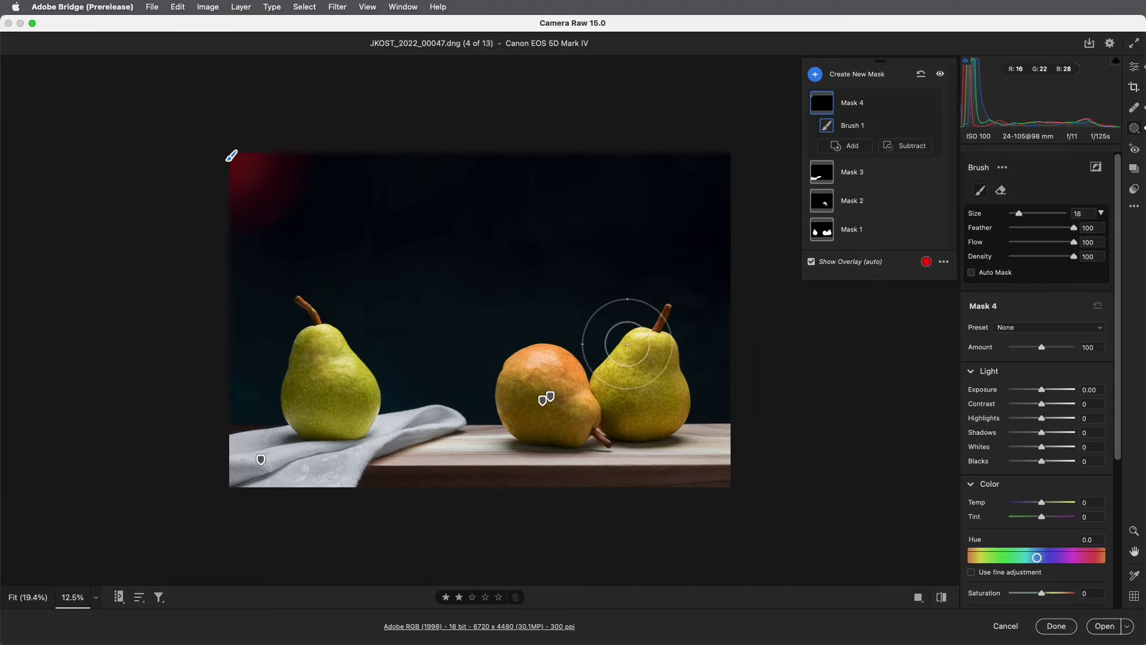
{"action": "key", "text": "]"}
{"action": "key", "text": "]"}
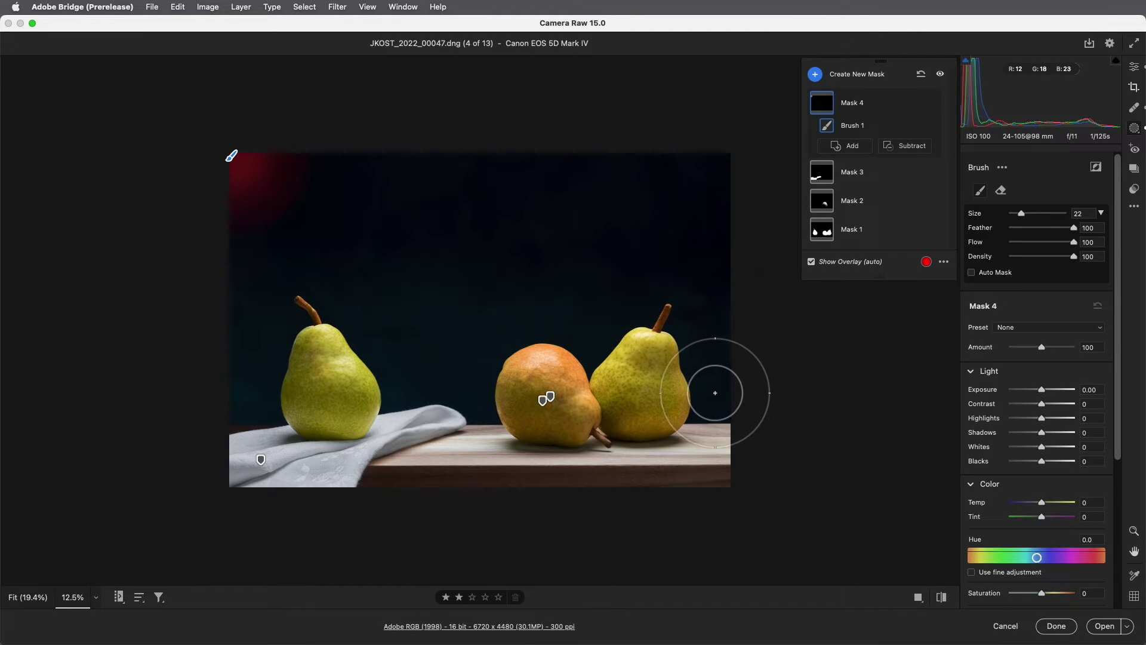
{"action": "left_click", "coordinate": [732, 405], "text": "shift"}
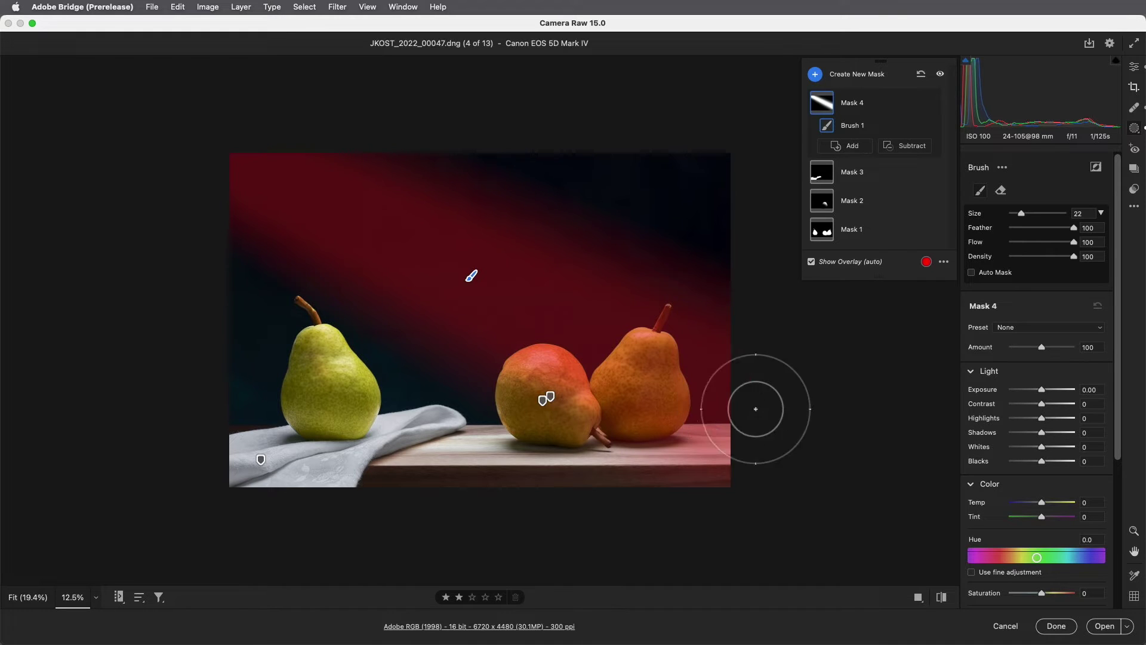
{"action": "left_click_drag", "start_coordinate": [1043, 395], "coordinate": [1059, 393]}
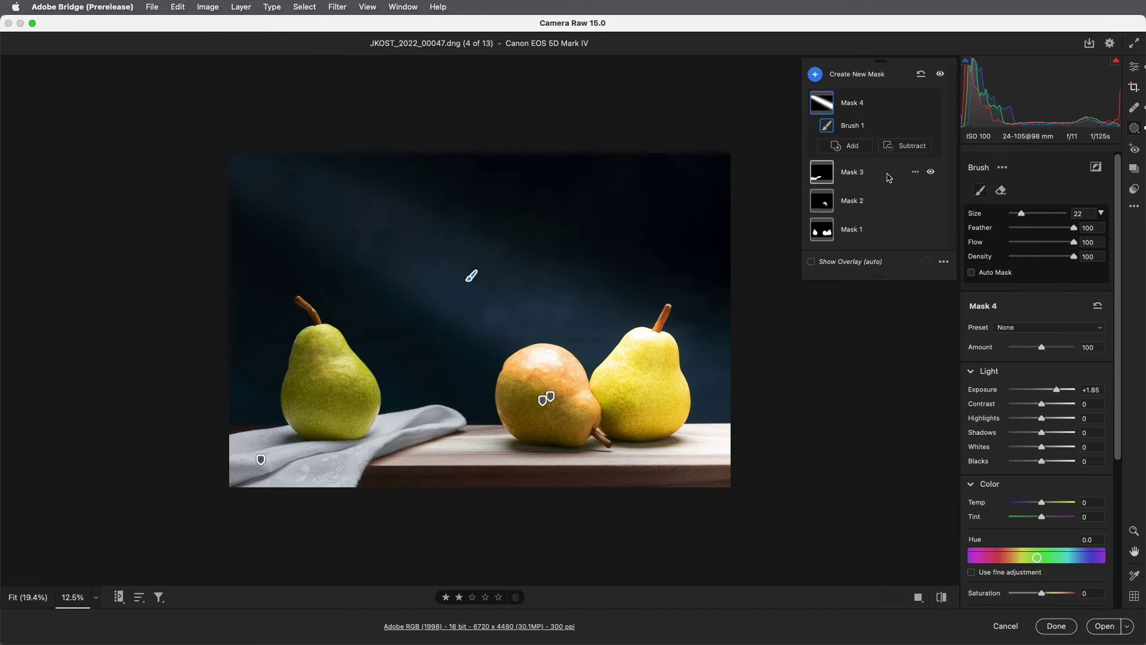
Step: Subtract the subject from Mask 4 and brush the beam off the tabletop's right end with size 9, feather 41 and flow 100
{"action": "left_click", "coordinate": [907, 147]}
{"action": "left_click", "coordinate": [934, 156]}
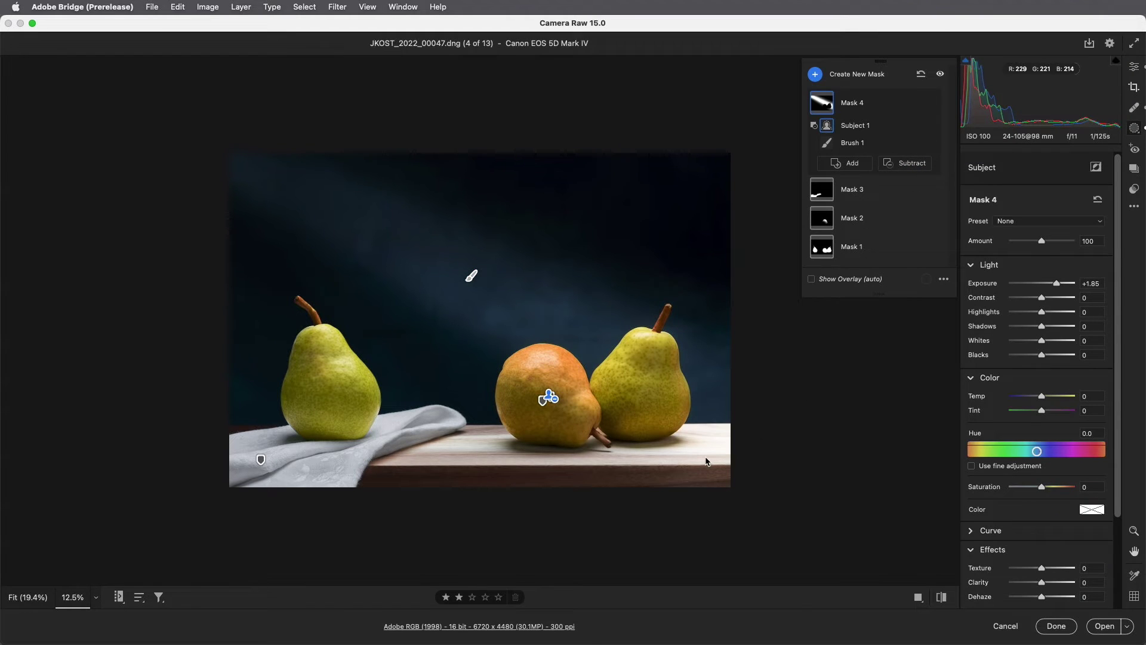
{"action": "left_click", "coordinate": [906, 164]}
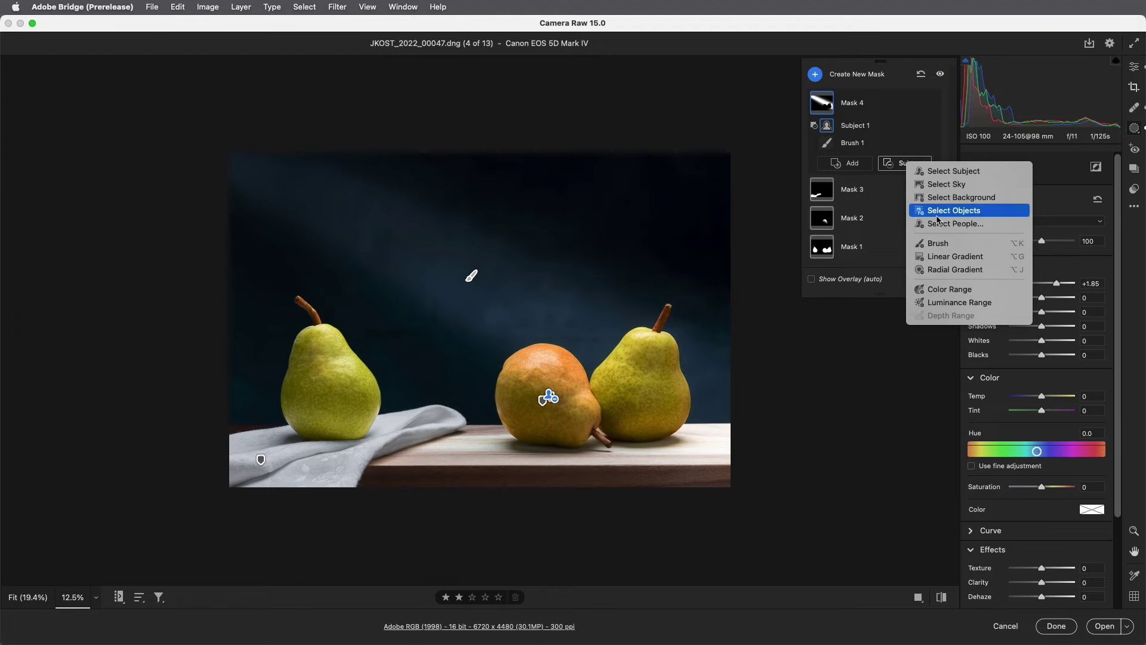
{"action": "left_click", "coordinate": [939, 244]}
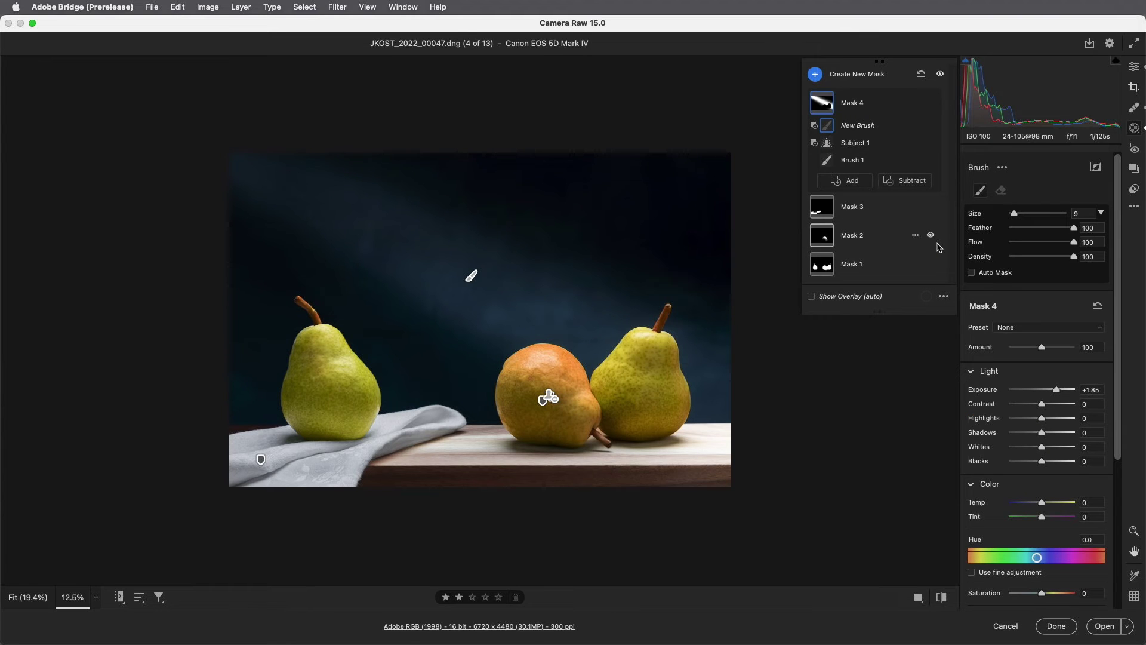
{"action": "left_click", "coordinate": [1037, 231]}
{"action": "mouse_move", "coordinate": [735, 478]}
{"action": "left_mouse_down"}
{"action": "mouse_move", "coordinate": [639, 478]}
{"action": "mouse_move", "coordinate": [729, 478]}
{"action": "mouse_move", "coordinate": [648, 473]}
{"action": "mouse_move", "coordinate": [740, 465]}
{"action": "mouse_move", "coordinate": [653, 460]}
{"action": "left_mouse_up"}
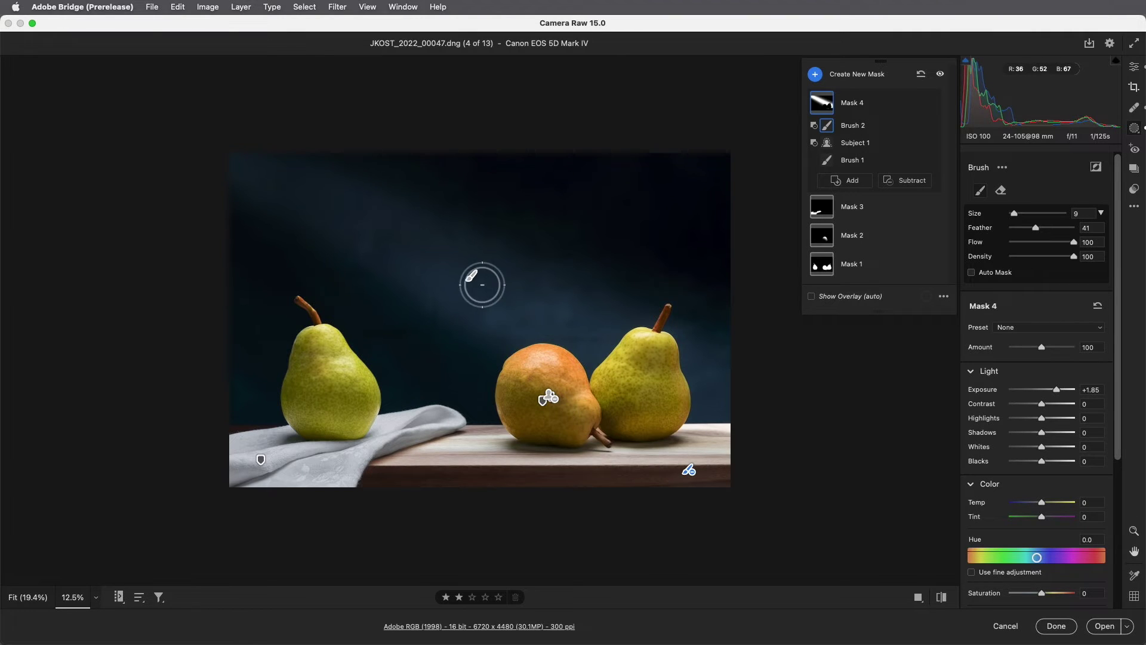
Step: Shift the light beam slightly toward the photo's upper left, set its exposure to +1.55, and compare the photo with all masks hidden
{"action": "mouse_move", "coordinate": [476, 282]}
{"action": "mouse_move", "coordinate": [472, 280]}
{"action": "left_mouse_down"}
{"action": "mouse_move", "coordinate": [451, 276]}
{"action": "mouse_move", "coordinate": [476, 238]}
{"action": "mouse_move", "coordinate": [433, 297]}
{"action": "mouse_move", "coordinate": [458, 254]}
{"action": "mouse_move", "coordinate": [450, 295]}
{"action": "mouse_move", "coordinate": [458, 271]}
{"action": "left_mouse_up"}
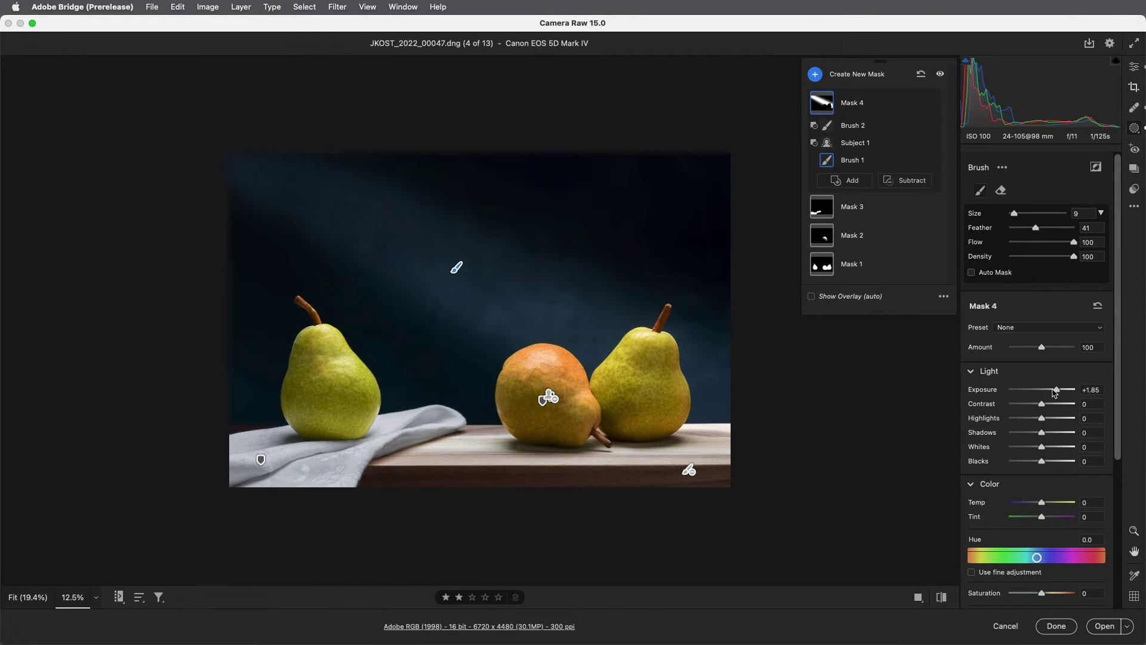
{"action": "left_click_drag", "start_coordinate": [1056, 392], "coordinate": [1054, 392]}
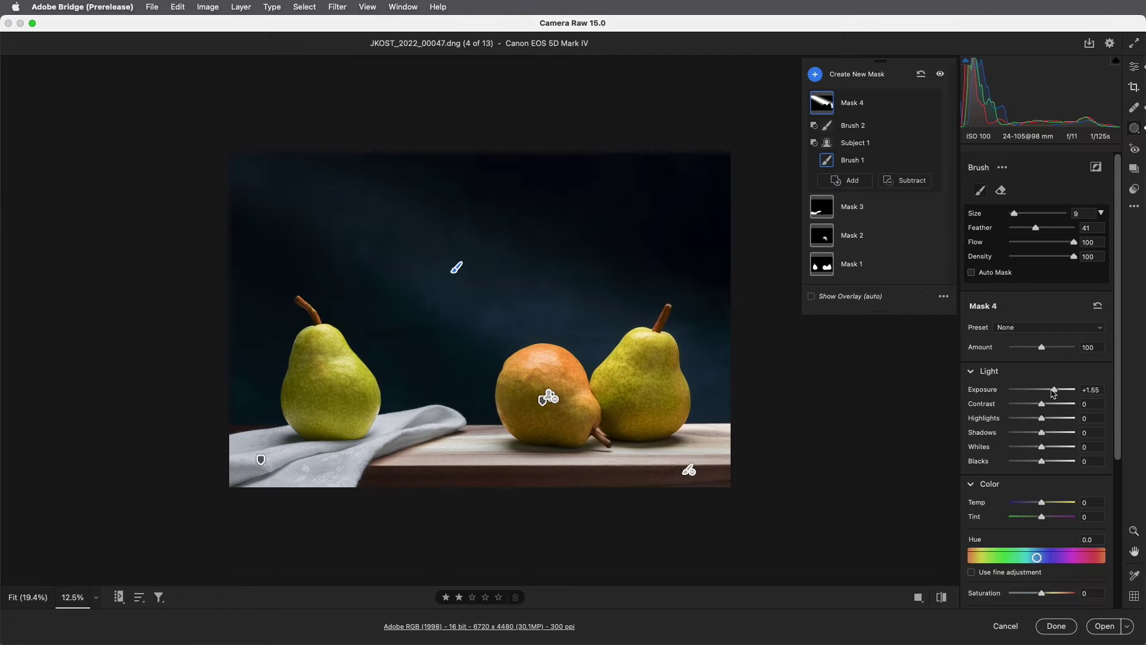
{"action": "left_click", "coordinate": [941, 76]}
{"action": "left_click", "coordinate": [942, 76]}
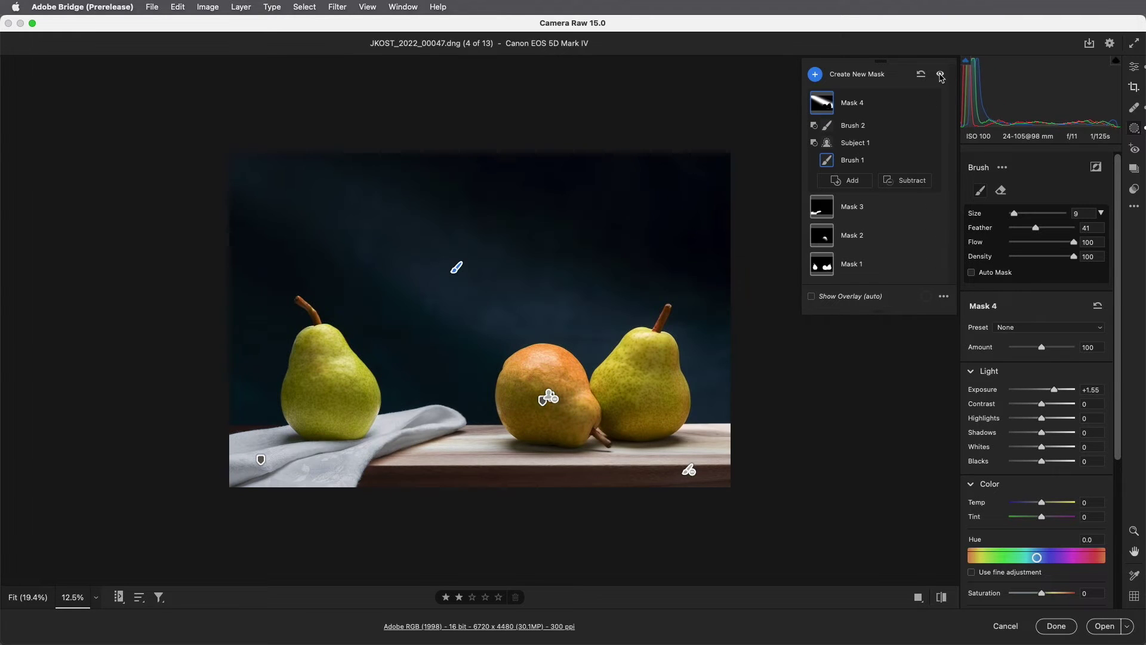
Step: Switch to the photo of rock formations beneath a cloudy sky and create a mask of its sky
{"action": "key", "text": "slash"}
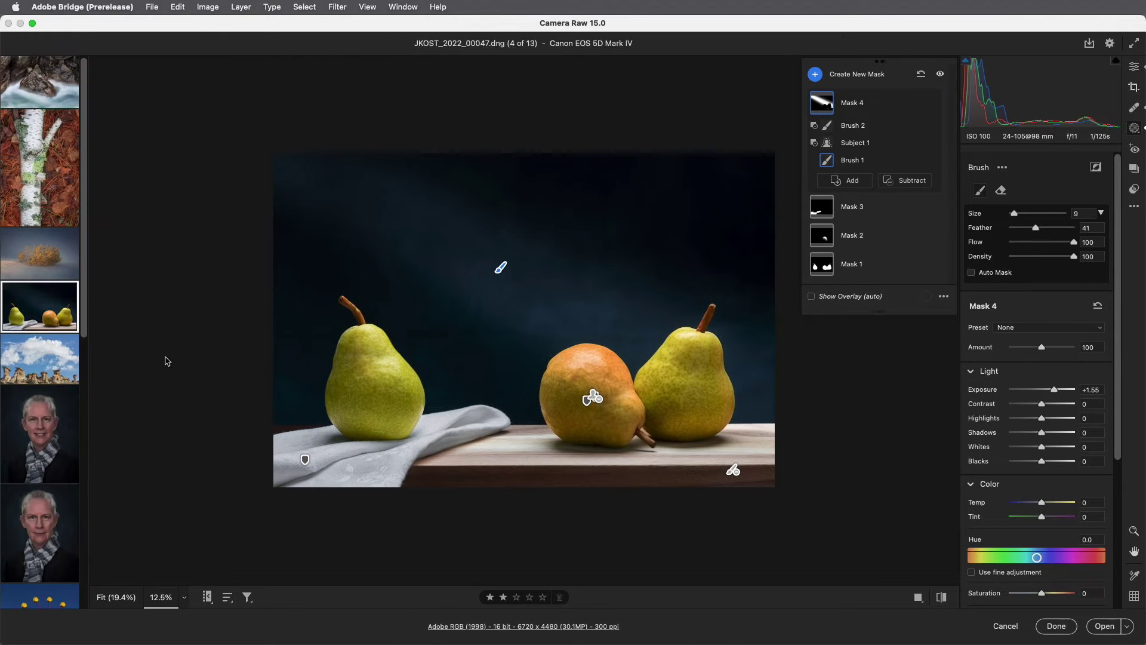
{"action": "left_click", "coordinate": [60, 360]}
{"action": "key", "text": "slash"}
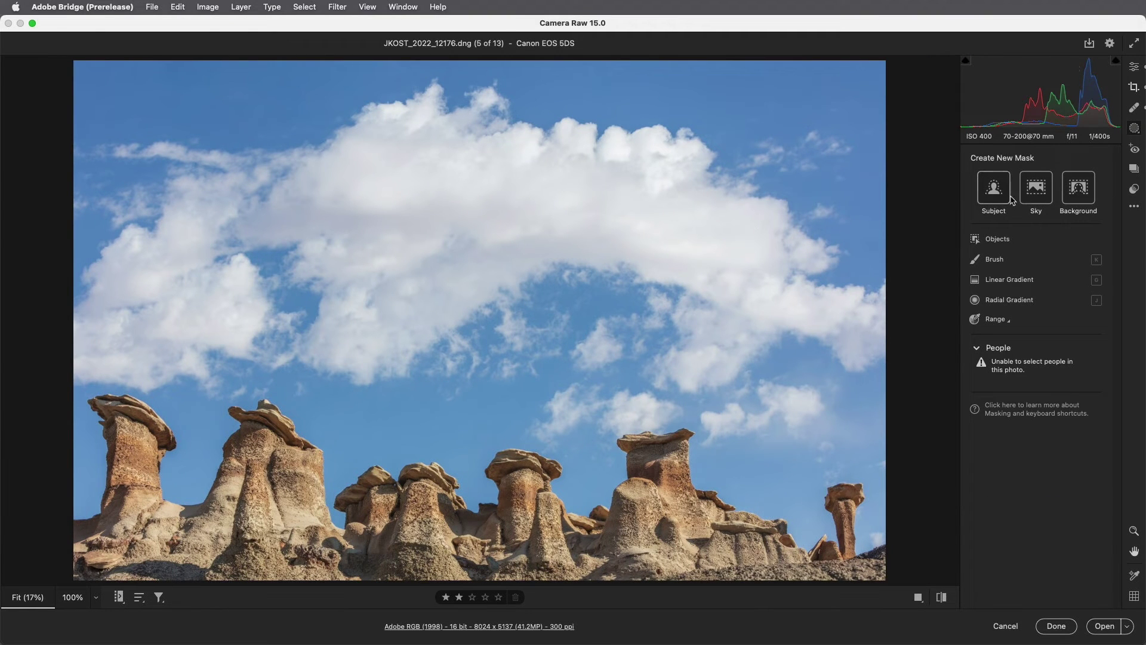
{"action": "left_click", "coordinate": [1037, 188]}
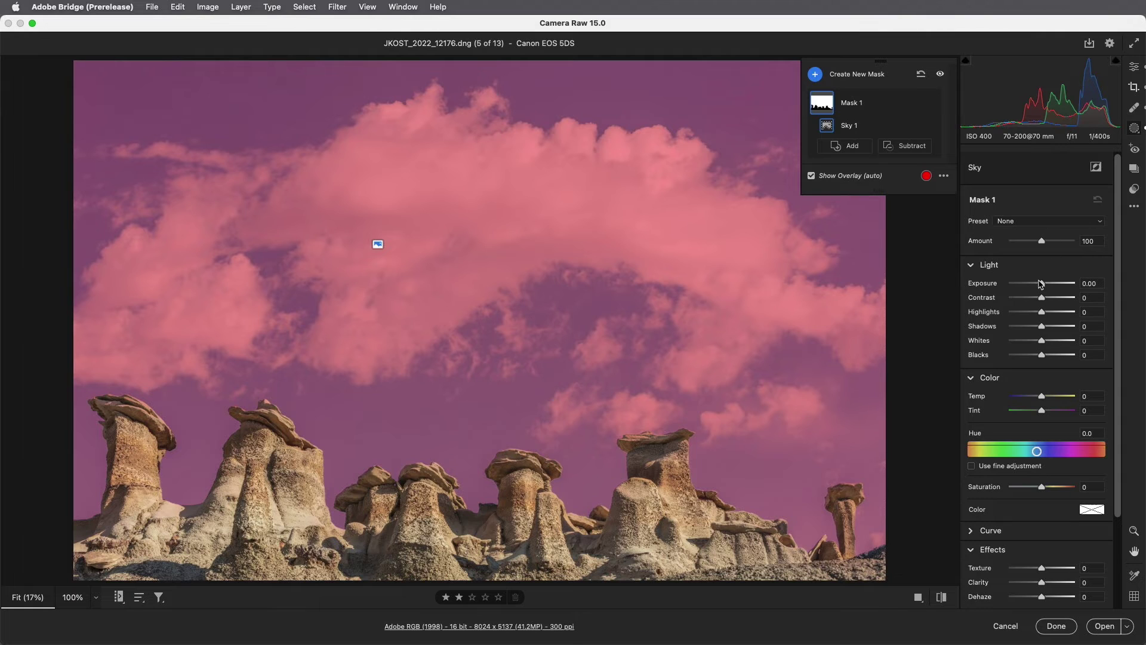
Step: Adjust the sky mask to exposure -0.90, texture +20, clarity +30, dehaze +30 and saturation -54
{"action": "left_click_drag", "start_coordinate": [1041, 283], "coordinate": [1035, 284]}
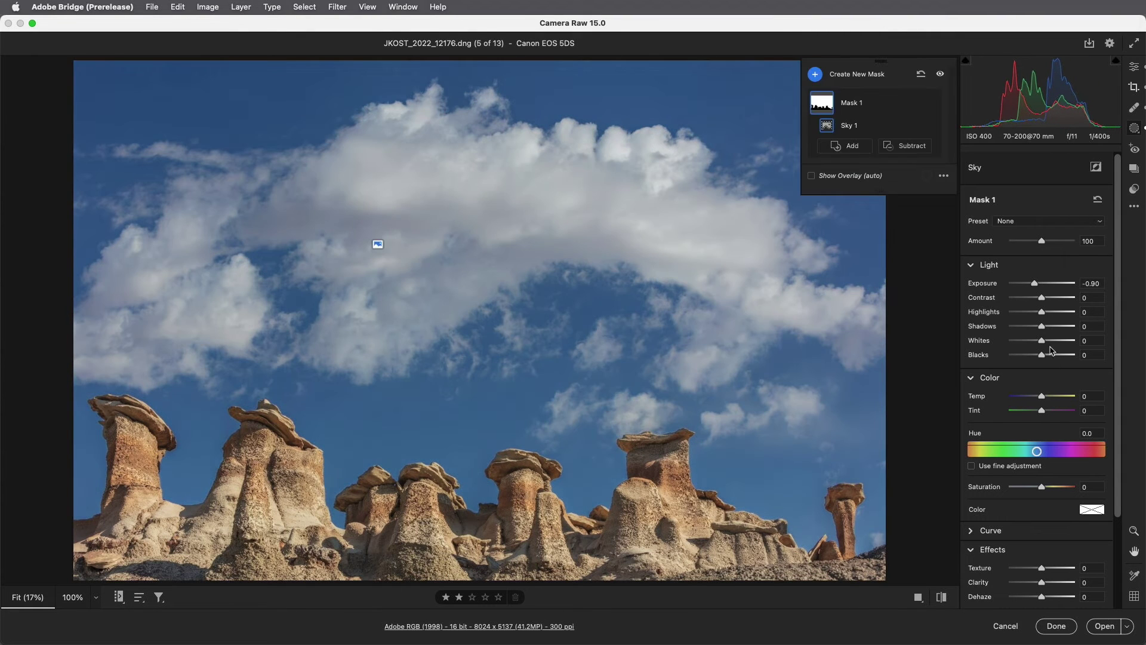
{"action": "scroll", "coordinate": [1051, 406], "scroll_direction": "down", "scroll_amount": 2}
{"action": "left_click_drag", "start_coordinate": [1042, 537], "coordinate": [1052, 570]}
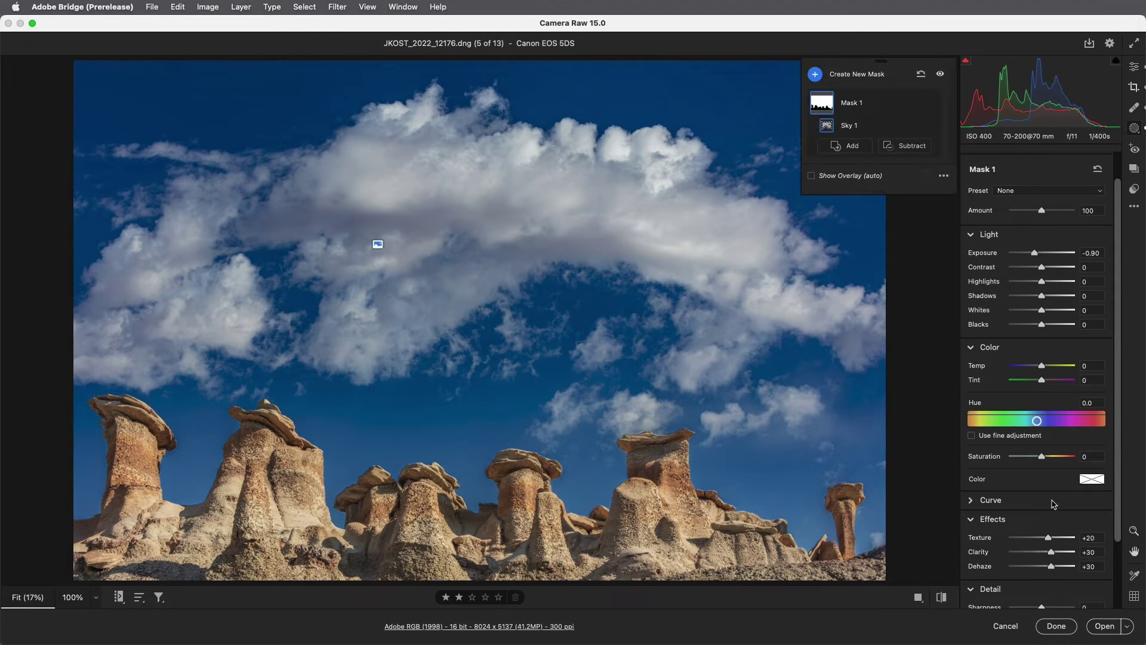
{"action": "left_click_drag", "start_coordinate": [1042, 456], "coordinate": [1025, 457]}
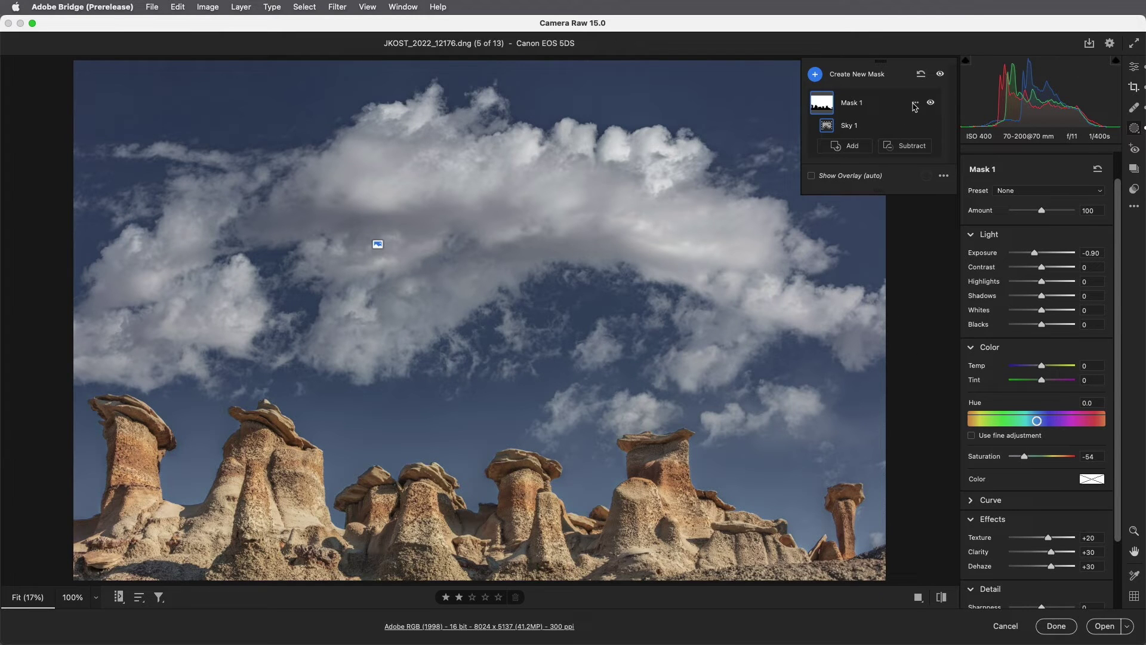
Step: Duplicate and invert the sky mask to target the rocks, setting temperature to +15, shadows to +65 and blacks to +15
{"action": "left_click", "coordinate": [915, 105]}
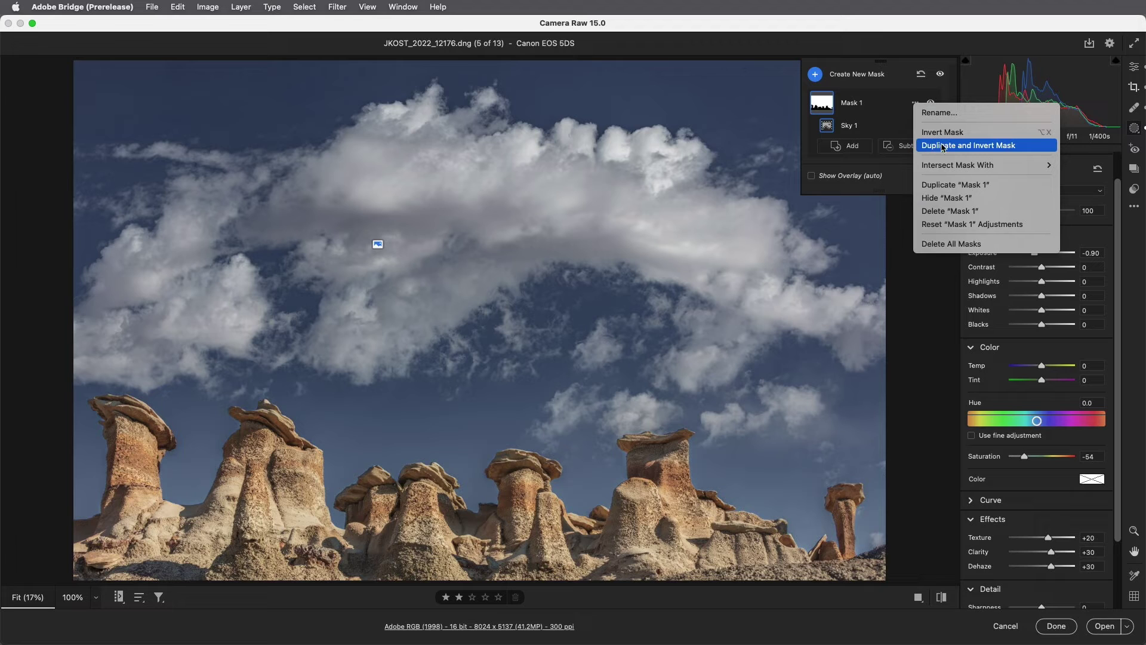
{"action": "left_click", "coordinate": [1026, 147]}
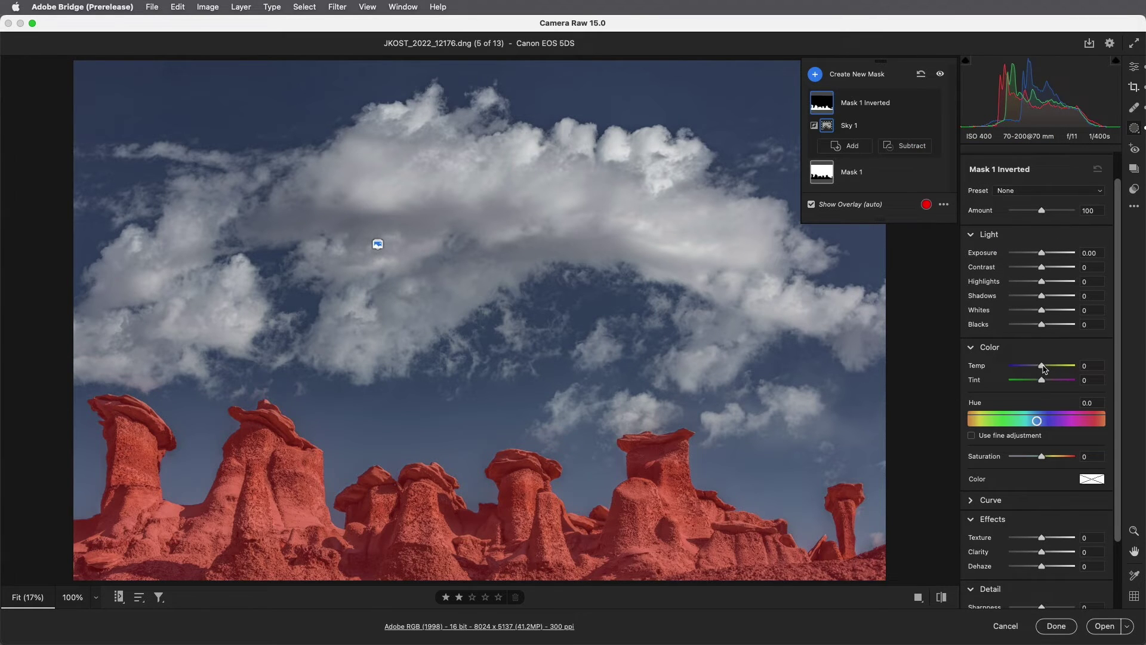
{"action": "left_click_drag", "start_coordinate": [1043, 366], "coordinate": [1049, 368]}
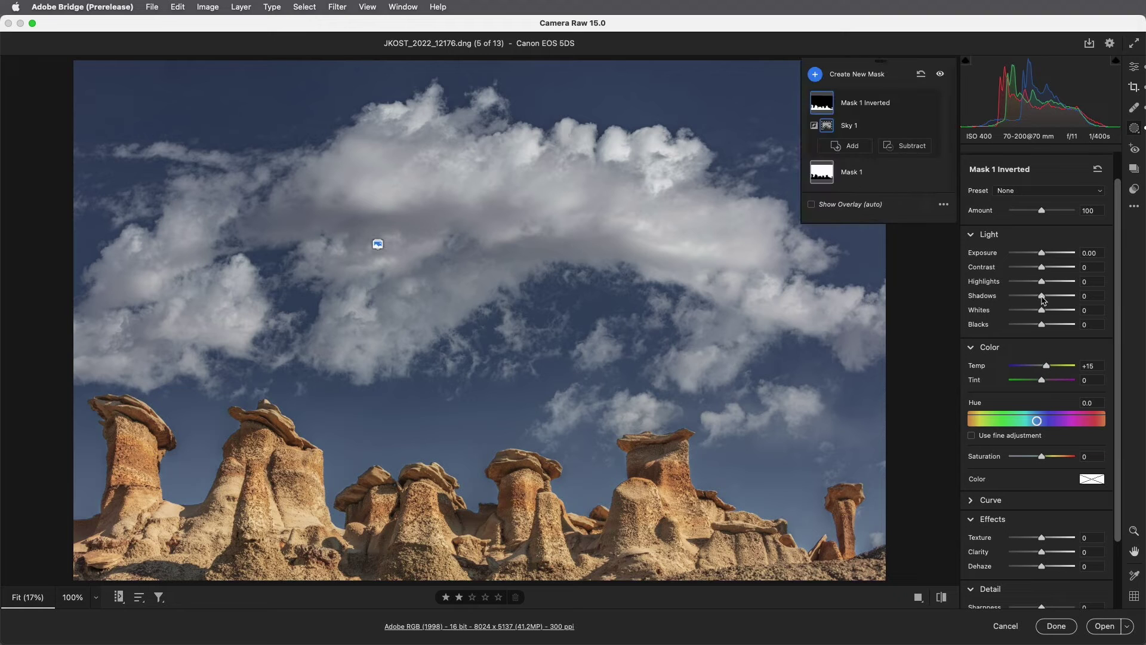
{"action": "left_click_drag", "start_coordinate": [1043, 299], "coordinate": [1050, 331]}
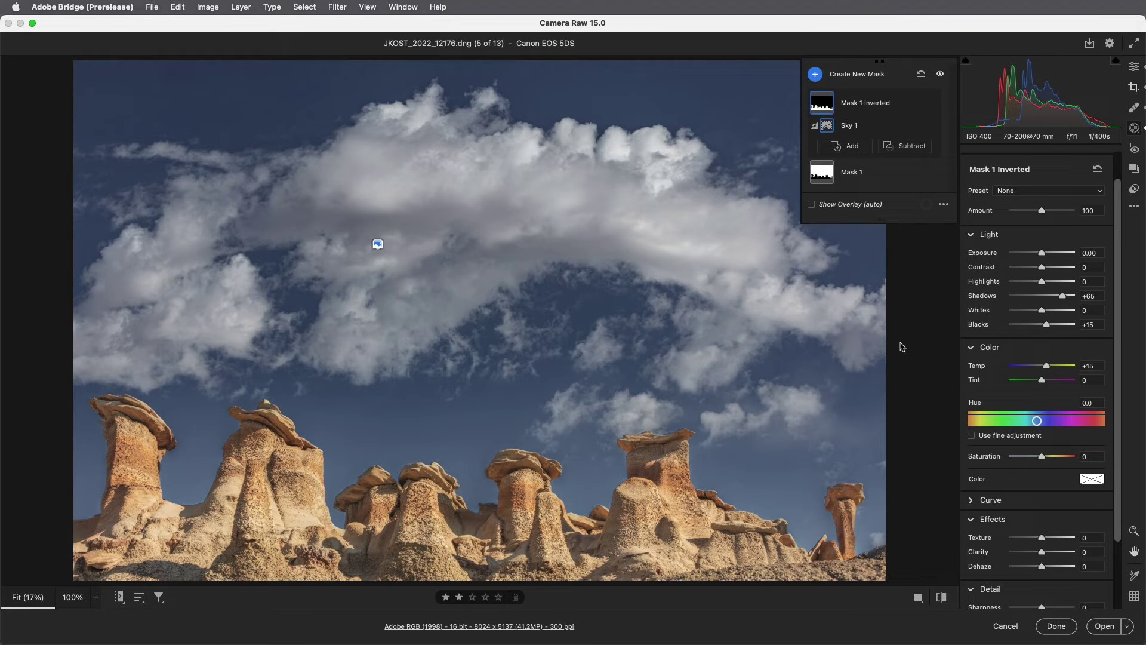
Step: Switch to the first portrait of the person wearing a striped scarf, leaving the filmstrip hidden
{"action": "key", "text": "slash"}
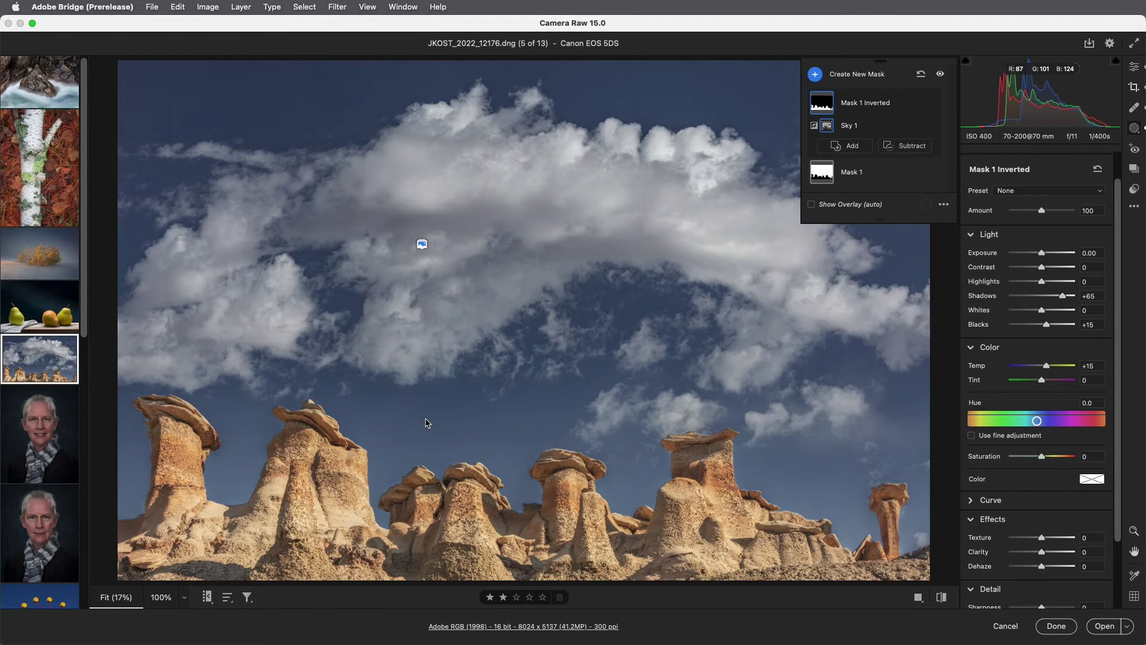
{"action": "left_click", "coordinate": [54, 439]}
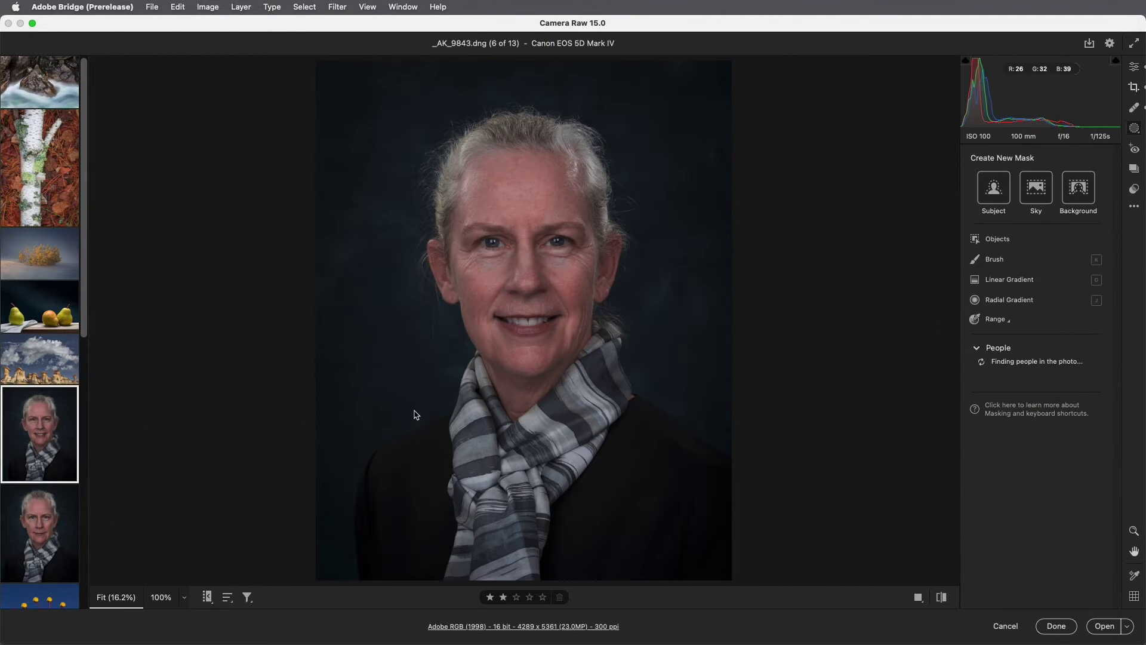
{"action": "key", "text": "slash"}
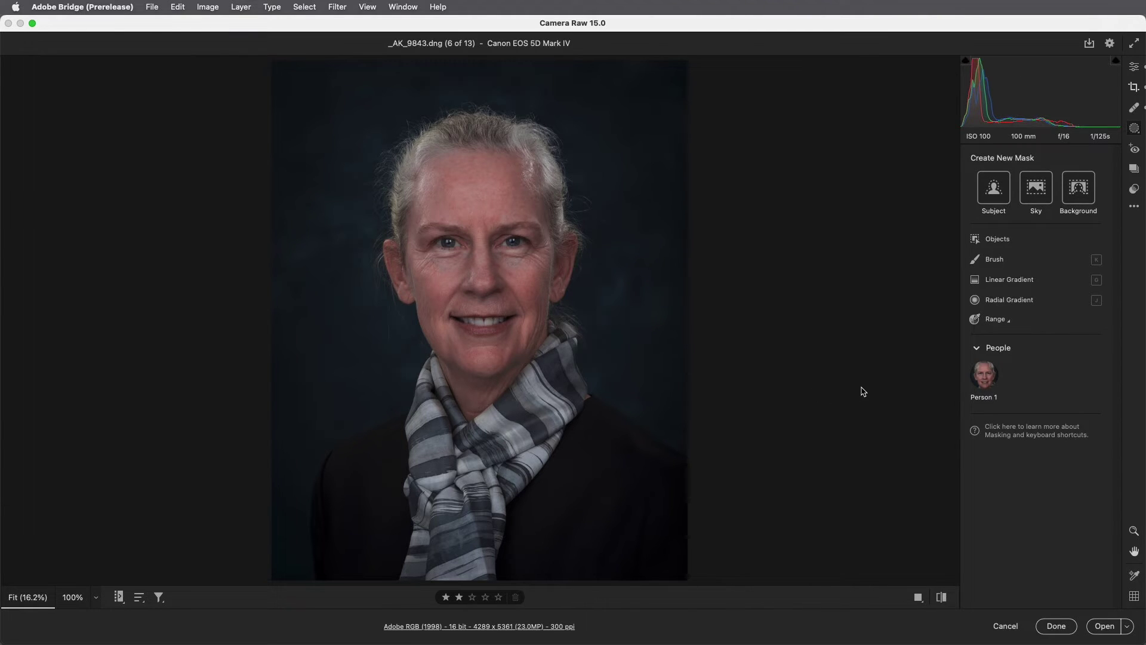
Step: Create eight separate masks for the detected person: face skin, body skin, eyebrows, eye sclera, iris and pupil, lips, teeth and hair
{"action": "mouse_move", "coordinate": [988, 370]}
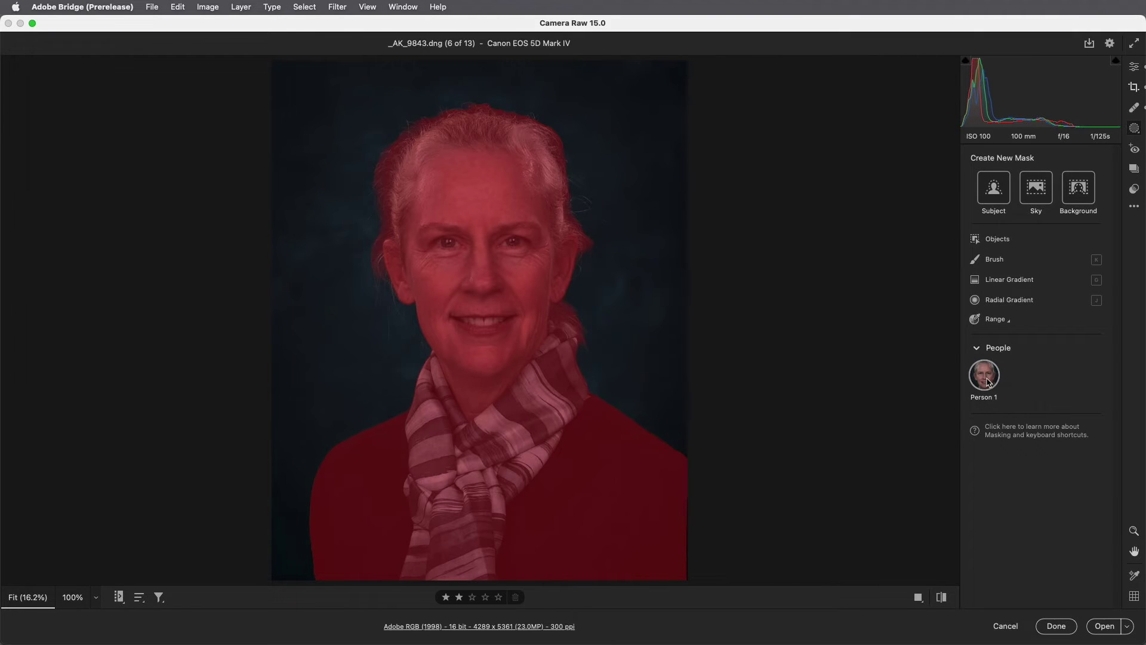
{"action": "left_click", "coordinate": [988, 376]}
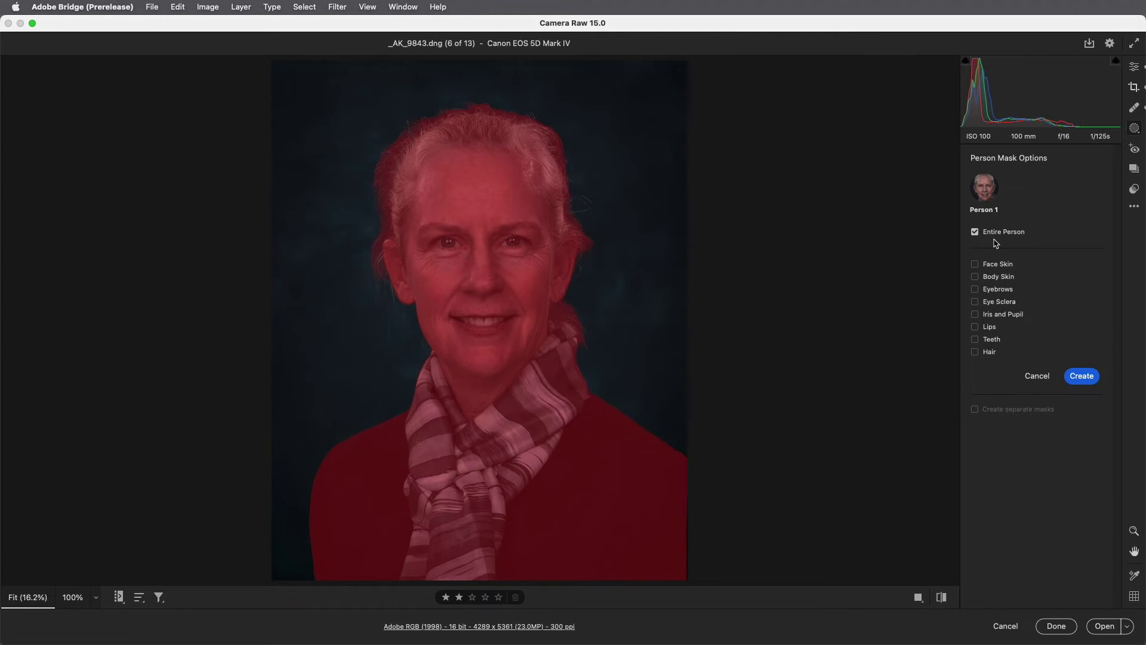
{"action": "left_click", "coordinate": [975, 264]}
{"action": "left_click", "coordinate": [976, 277]}
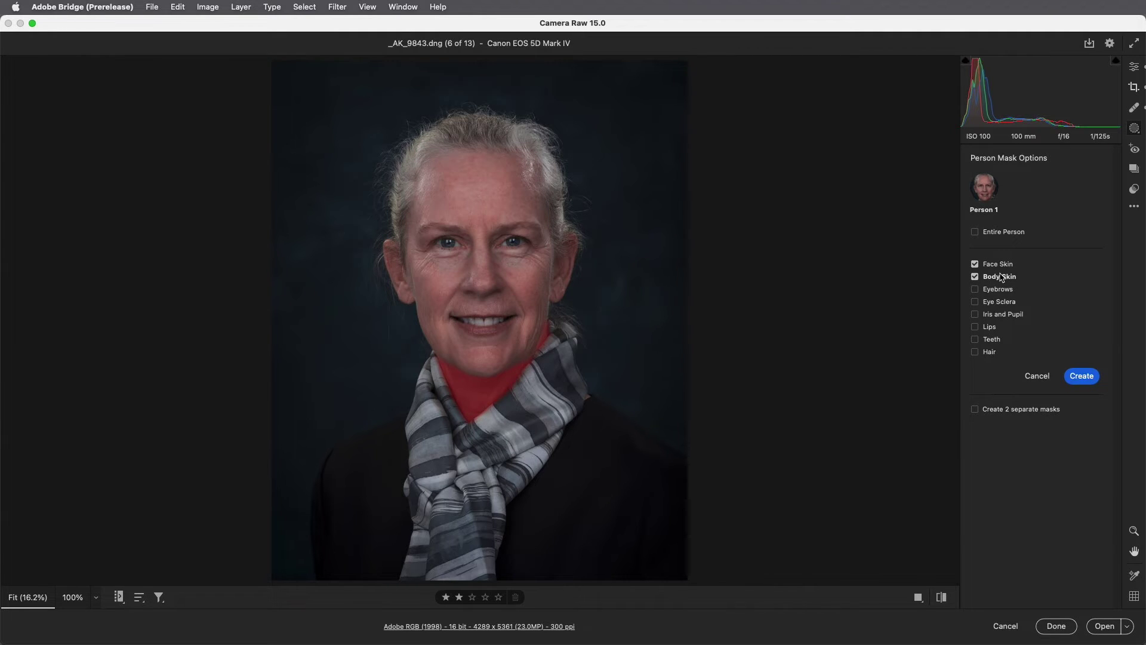
{"action": "left_click", "coordinate": [975, 290]}
{"action": "left_click", "coordinate": [976, 302]}
{"action": "left_click", "coordinate": [976, 315]}
{"action": "left_click", "coordinate": [976, 327]}
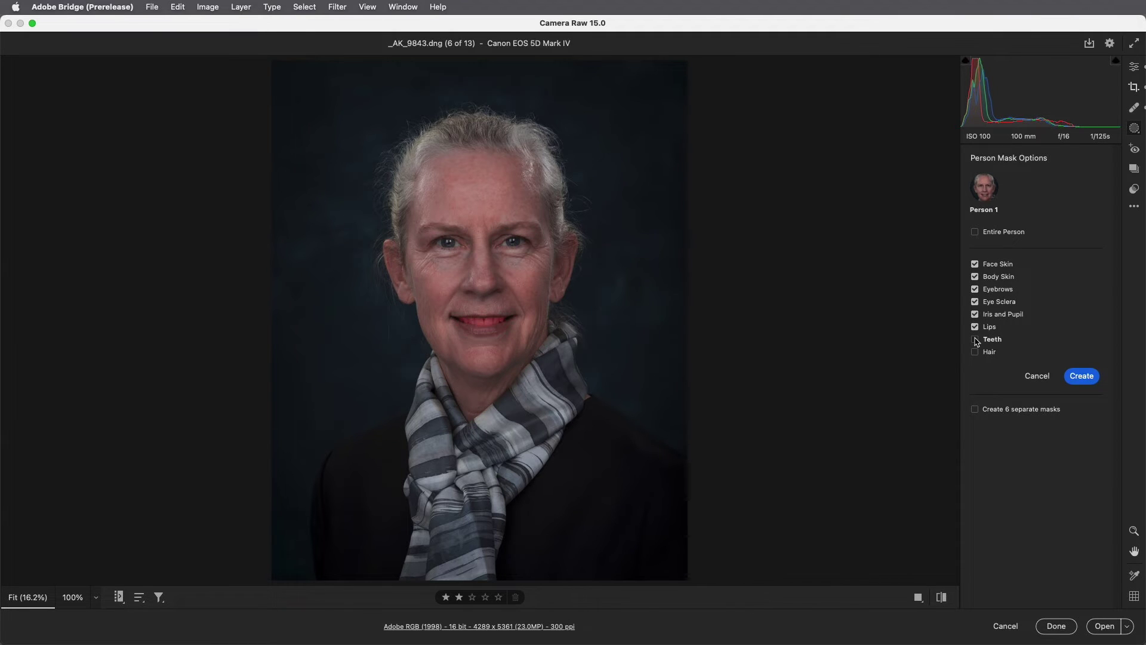
{"action": "left_click", "coordinate": [976, 340]}
{"action": "left_click", "coordinate": [976, 352]}
{"action": "left_click", "coordinate": [975, 410]}
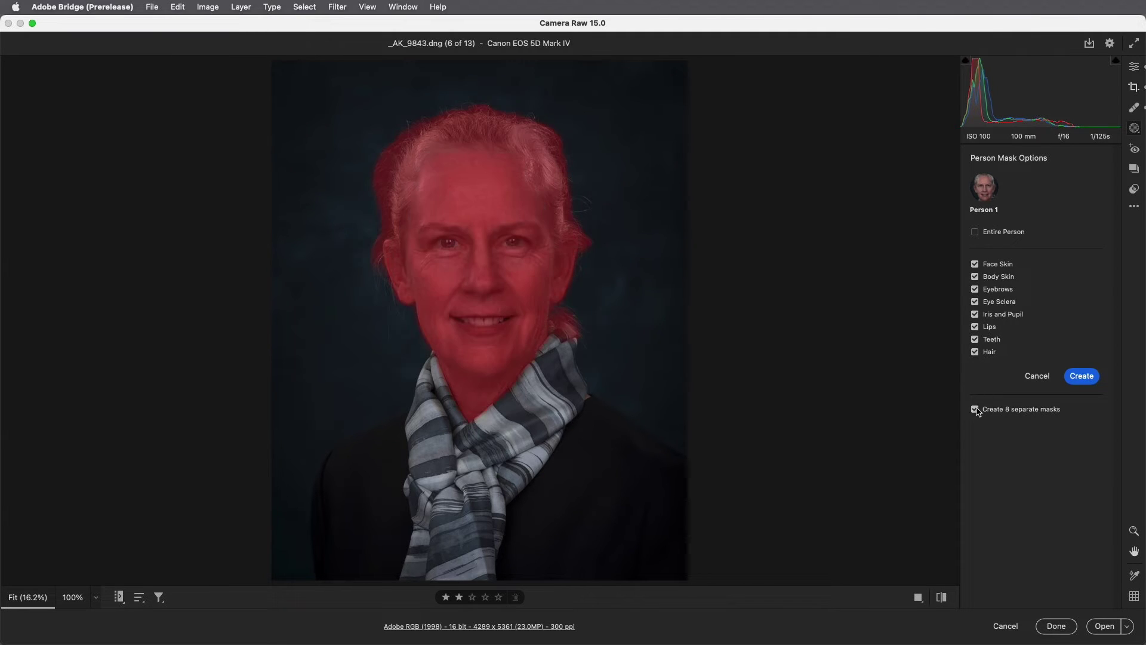
{"action": "left_click", "coordinate": [1082, 377]}
Step: Set texture to -35 on the face skin mask, and texture to -30 with exposure -0.35 on the body skin mask
{"action": "left_click", "coordinate": [889, 345]}
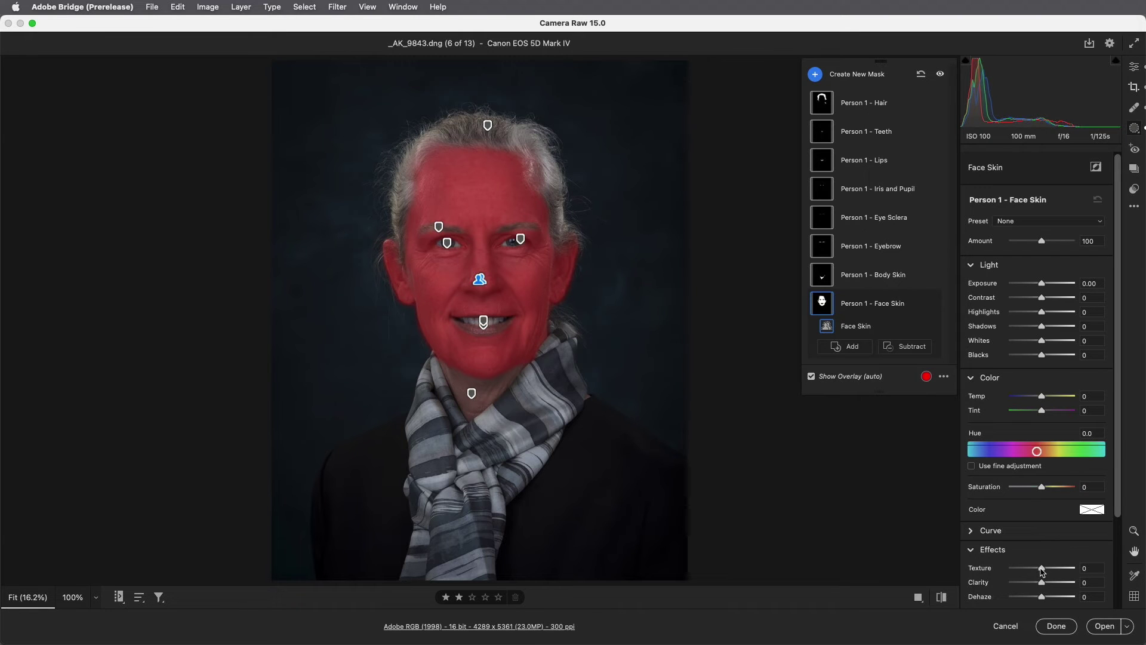
{"action": "left_click_drag", "start_coordinate": [1042, 572], "coordinate": [1032, 573]}
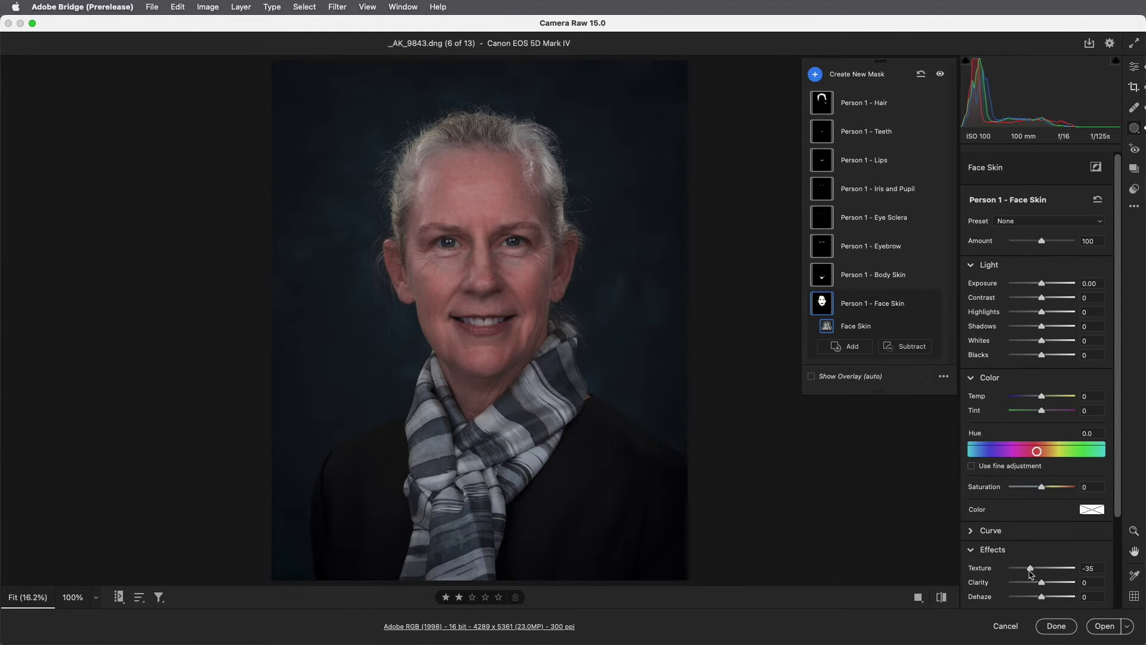
{"action": "left_click", "coordinate": [899, 282]}
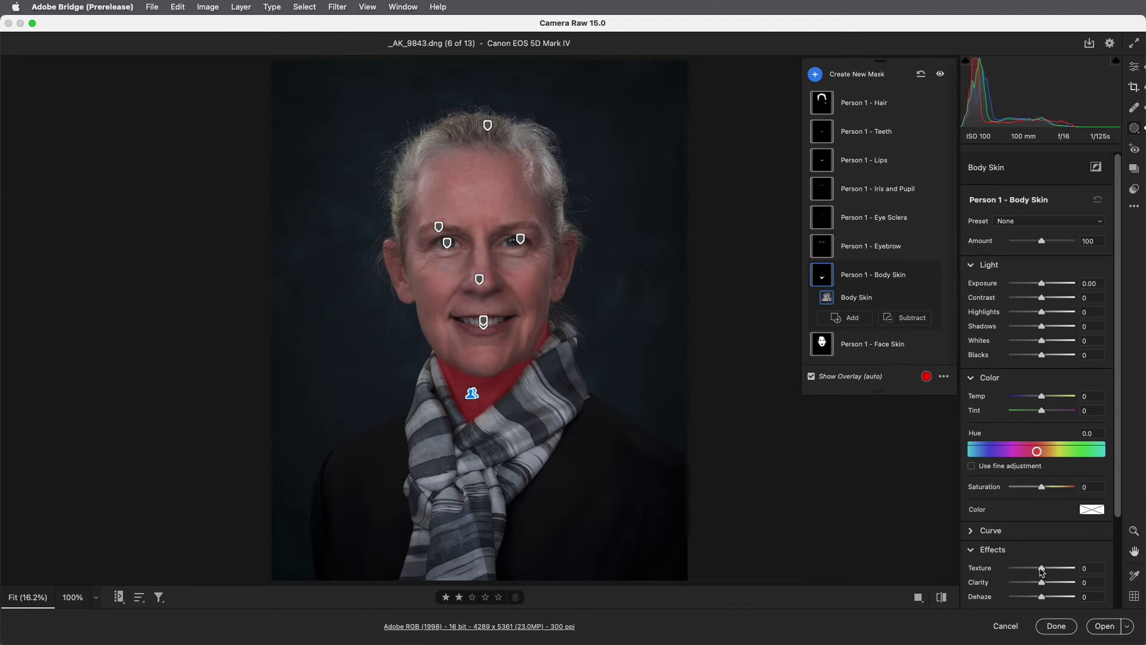
{"action": "left_click_drag", "start_coordinate": [1042, 572], "coordinate": [1033, 574]}
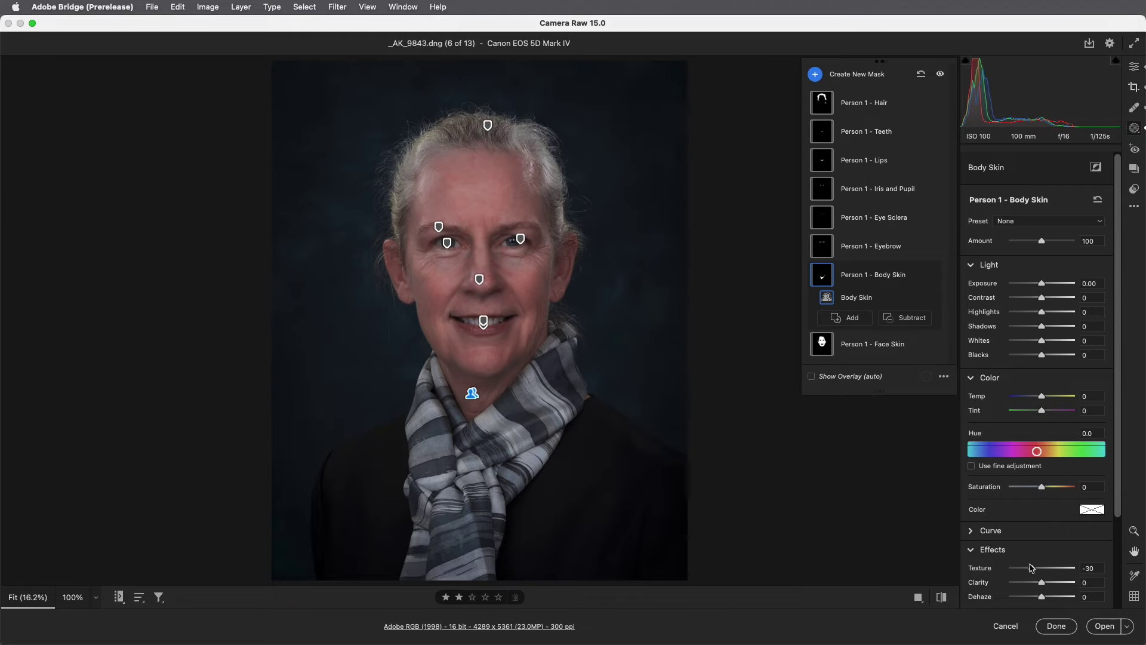
{"action": "left_click_drag", "start_coordinate": [1044, 287], "coordinate": [1041, 289]}
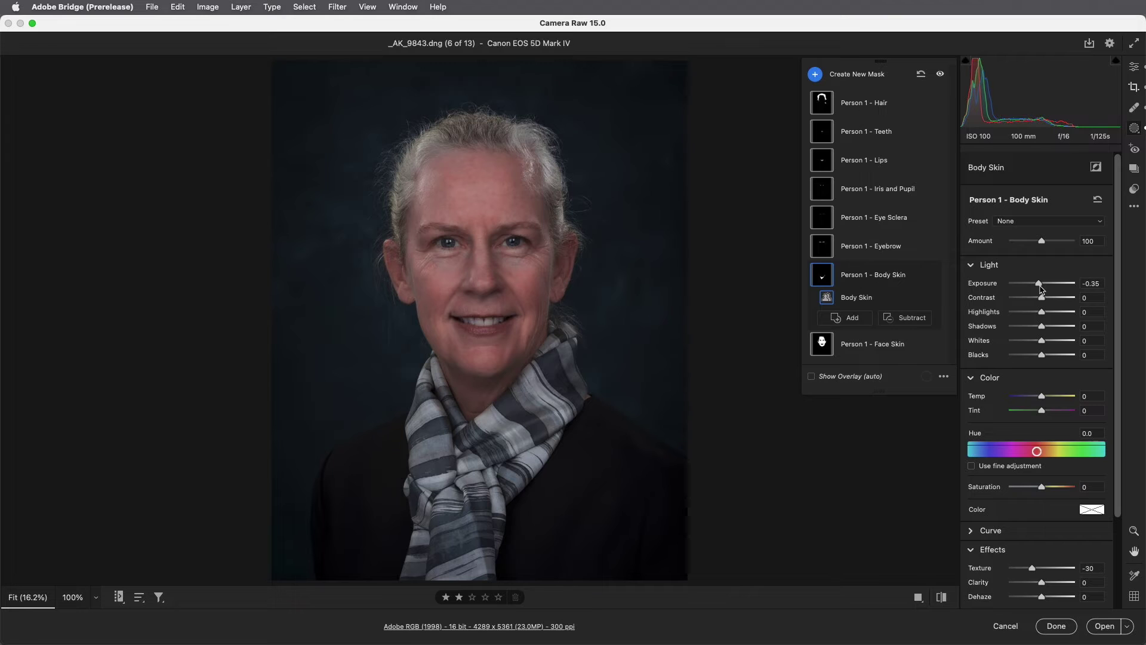
Step: Try exposure -0.05 on the eyebrow mask and delete that mask
{"action": "left_click", "coordinate": [879, 252]}
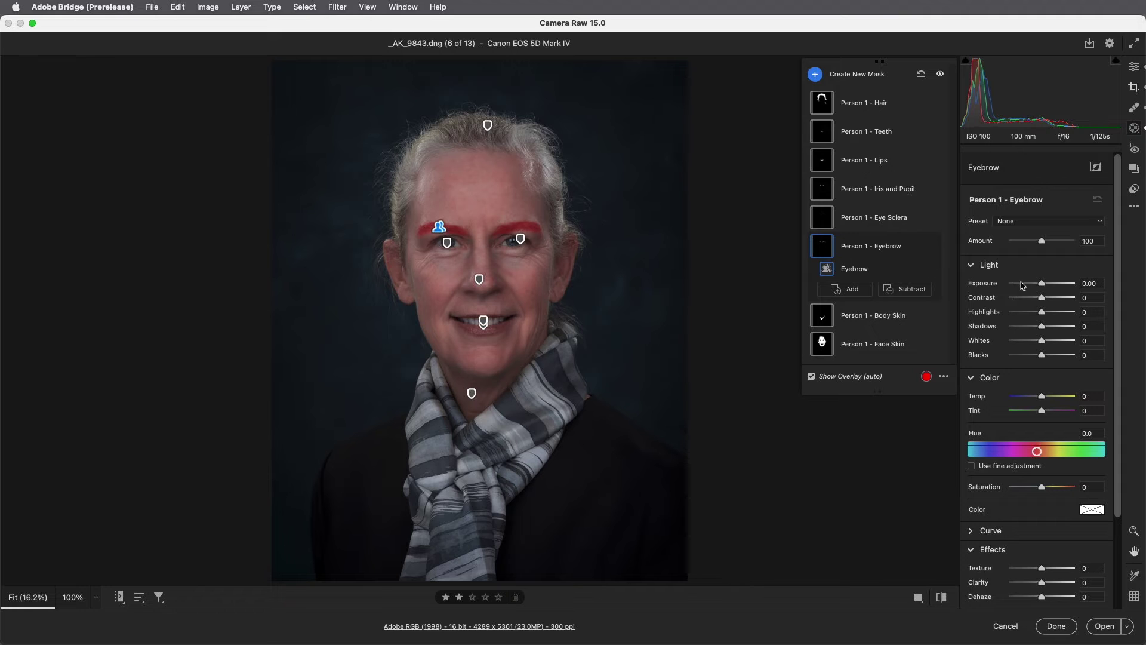
{"action": "key", "text": "super+equal"}
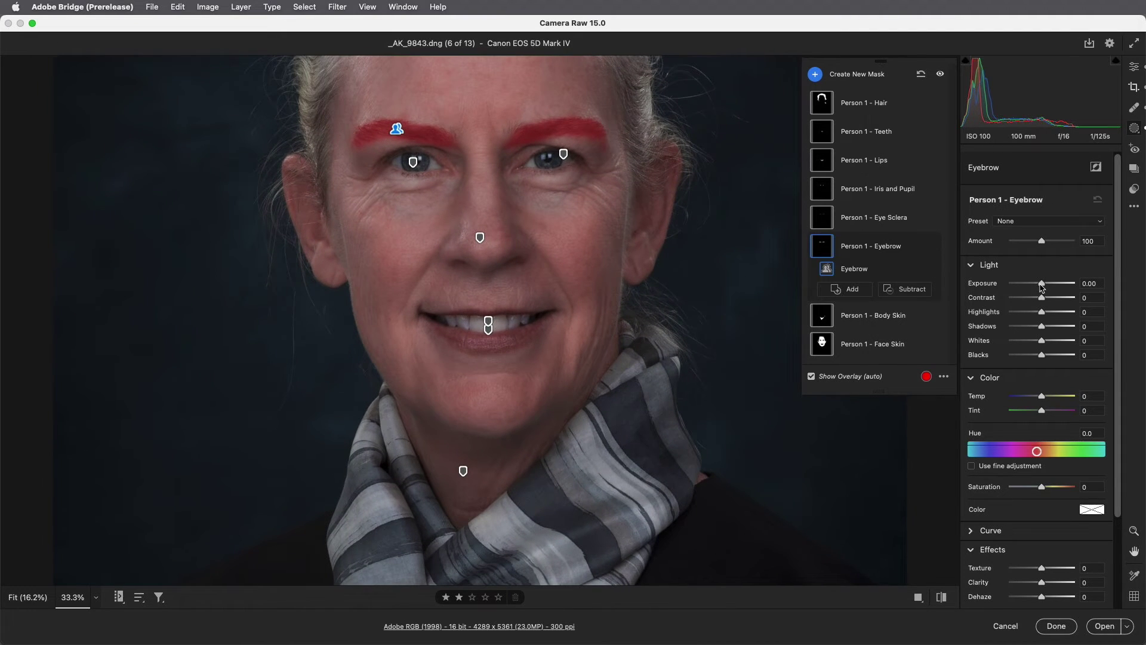
{"action": "left_click_drag", "start_coordinate": [1042, 288], "coordinate": [1042, 287]}
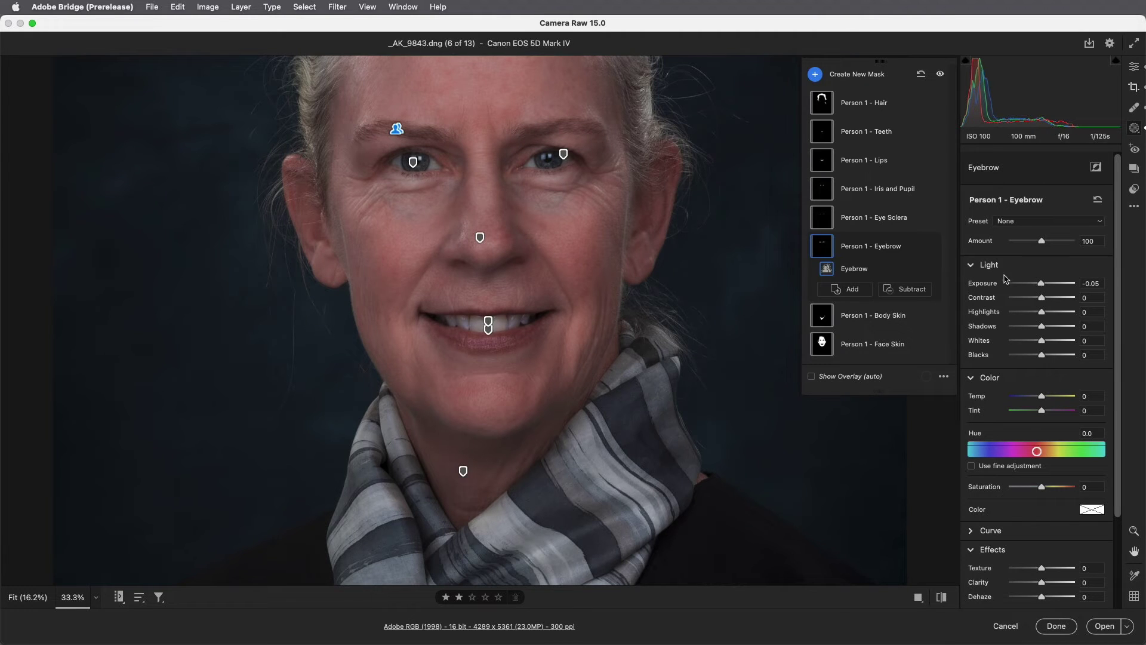
{"action": "left_click", "coordinate": [916, 247]}
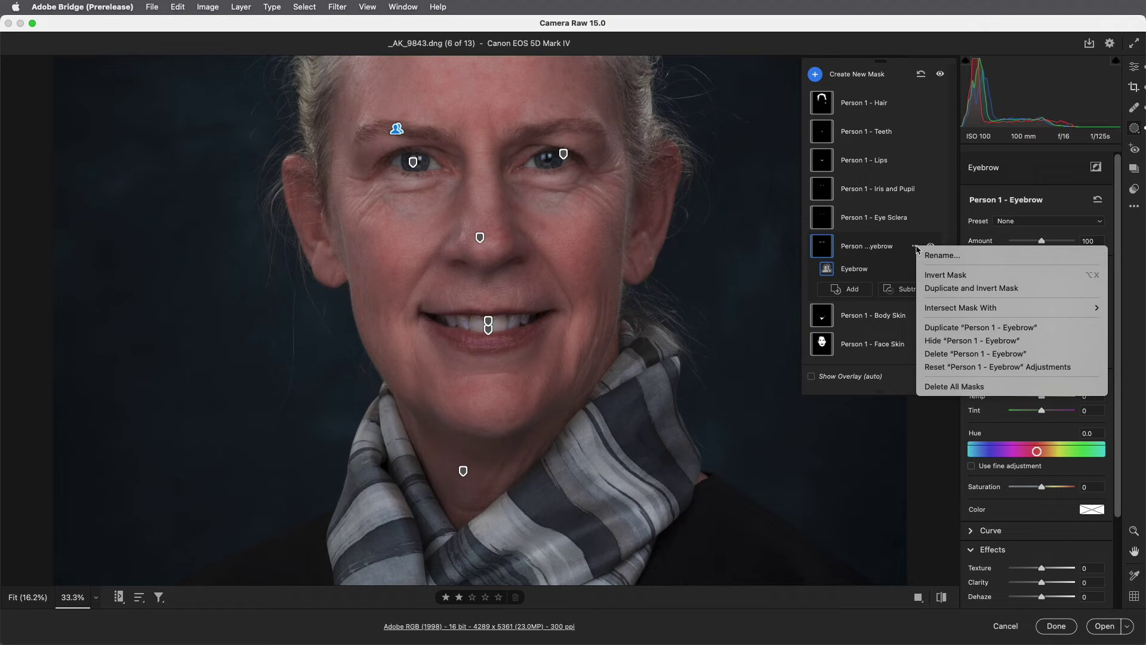
{"action": "left_click", "coordinate": [946, 353]}
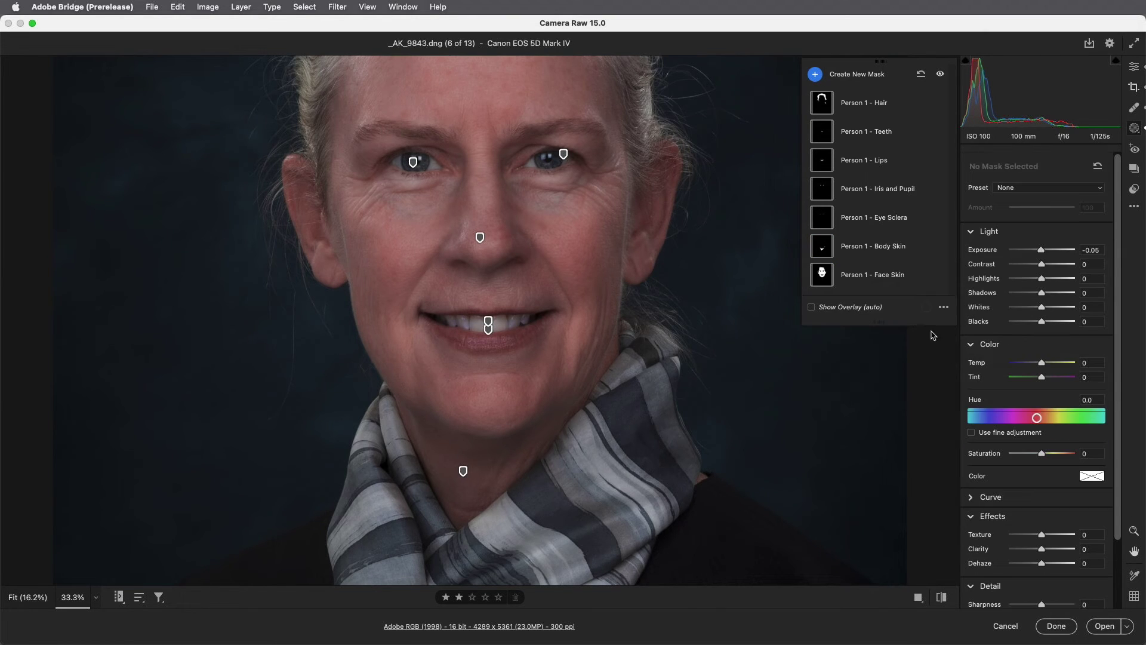
Step: Brighten the eye sclera mask slightly and give the iris and pupil mask dehaze +15 and exposure +0.50, comparing the eyes with that mask hidden
{"action": "left_click", "coordinate": [894, 221]}
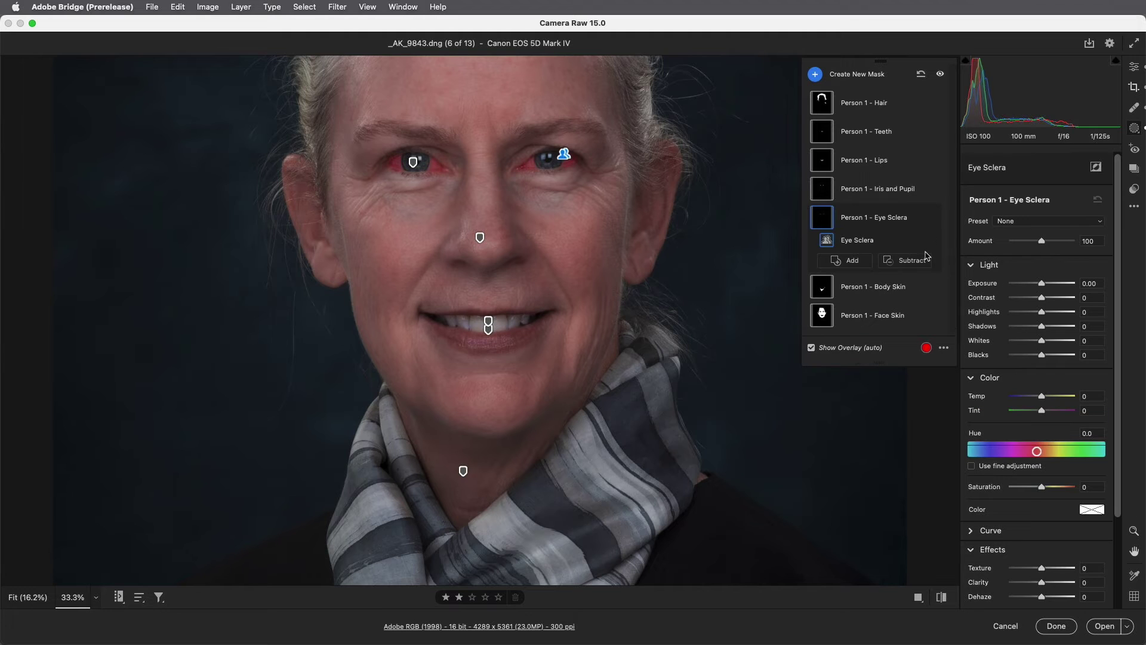
{"action": "left_click_drag", "start_coordinate": [1041, 285], "coordinate": [1043, 285]}
{"action": "left_click", "coordinate": [879, 194]}
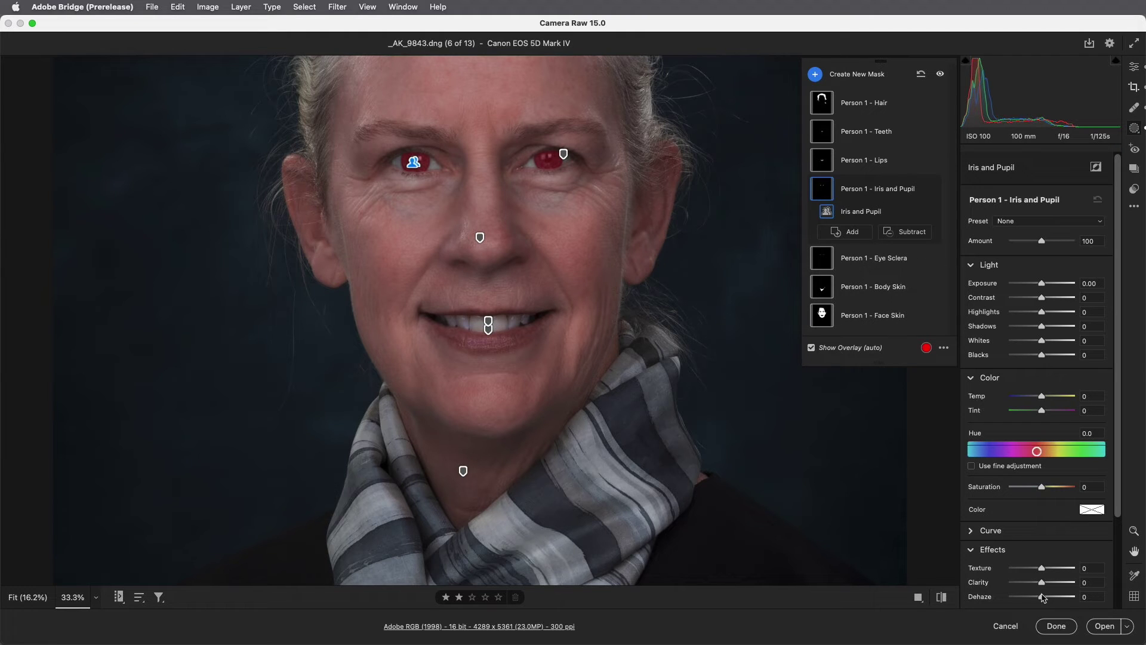
{"action": "left_click_drag", "start_coordinate": [1043, 599], "coordinate": [1048, 600]}
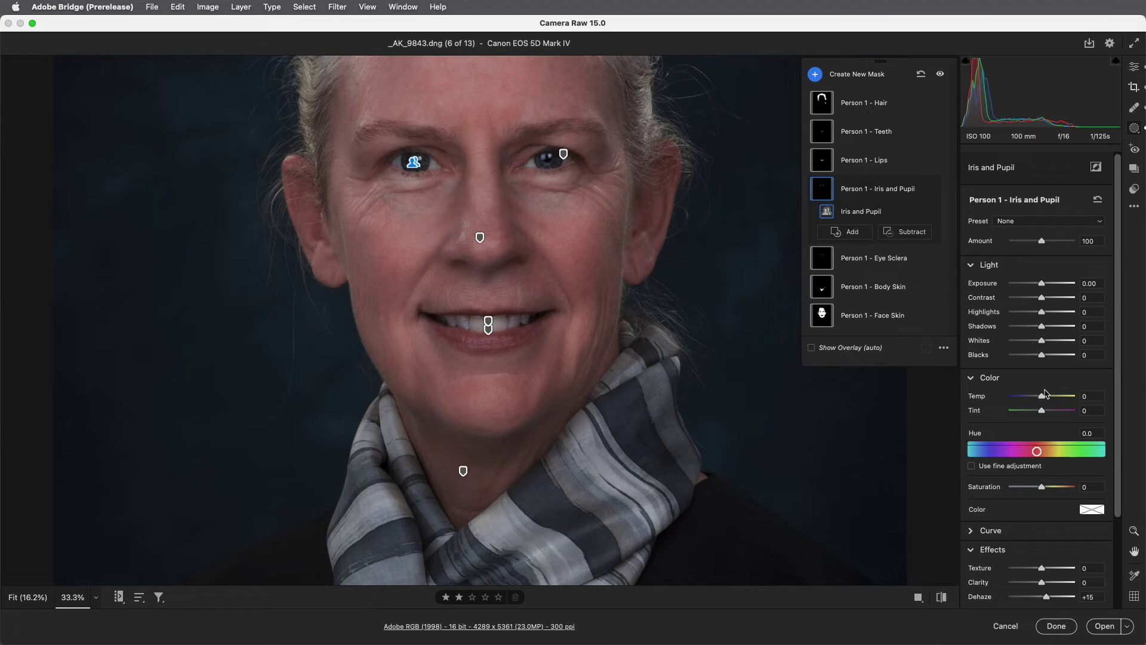
{"action": "left_click_drag", "start_coordinate": [1044, 288], "coordinate": [1049, 287]}
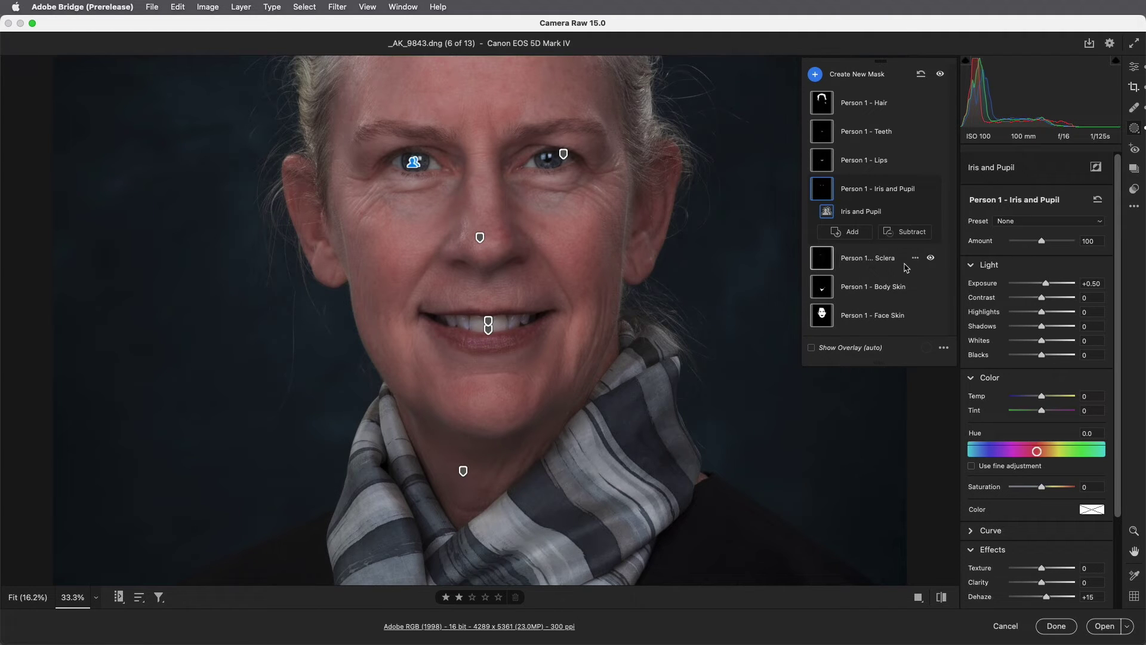
{"action": "left_click", "coordinate": [931, 189]}
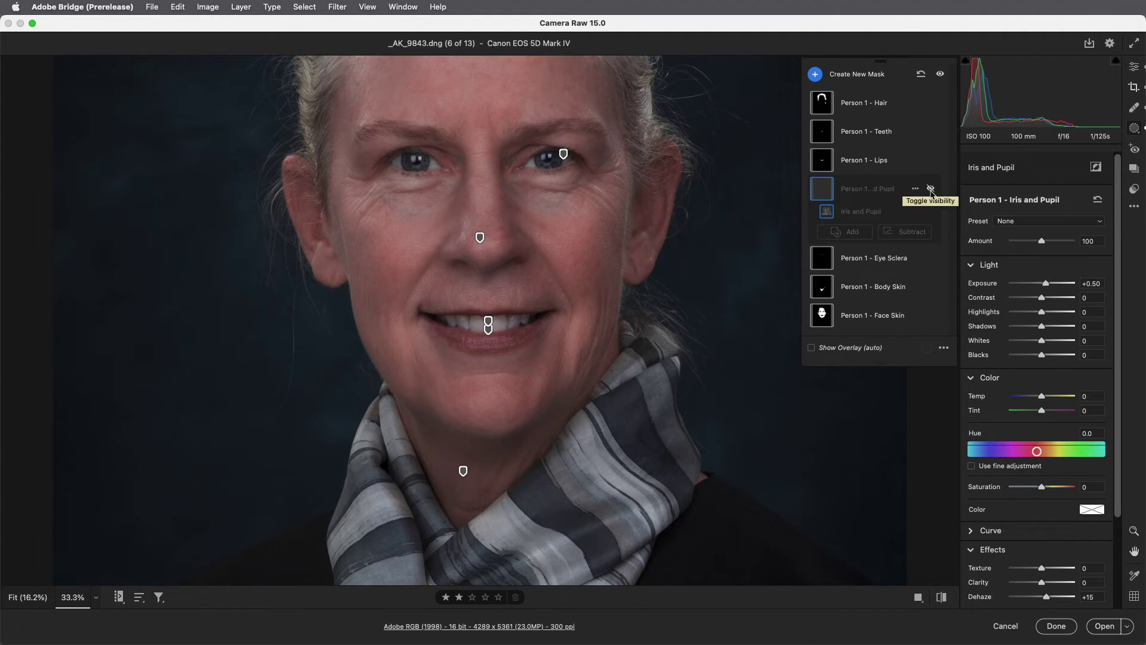
{"action": "left_click", "coordinate": [931, 188]}
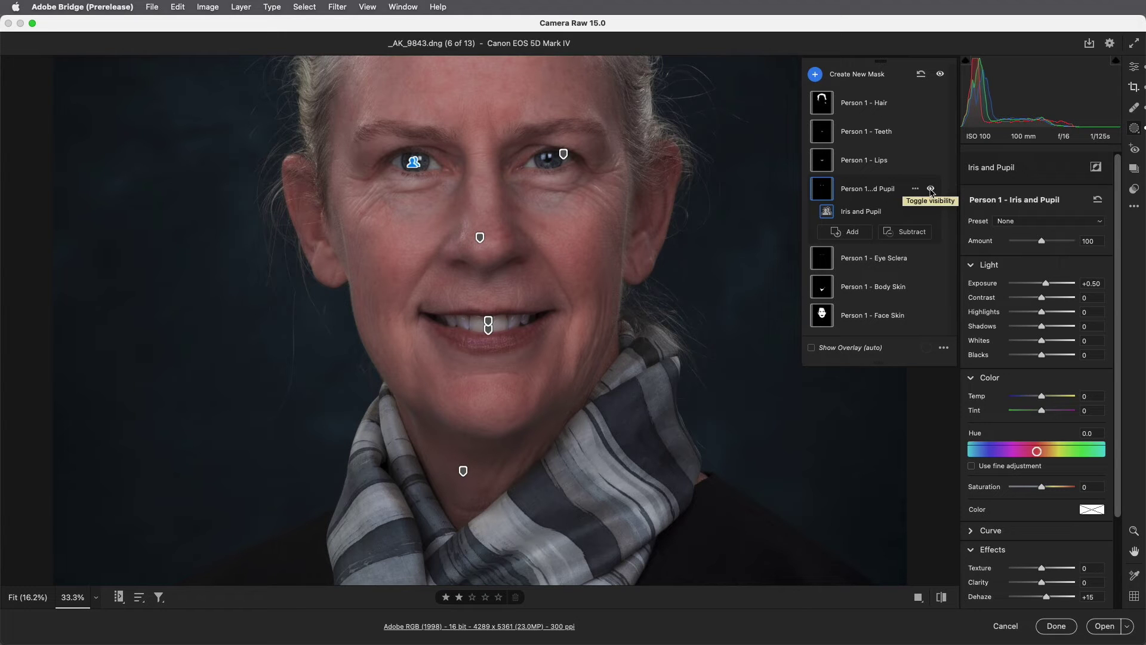
Step: Cool the lips mask to temperature -20, and set the teeth mask to saturation -48 and exposure +0.35
{"action": "left_click", "coordinate": [907, 164]}
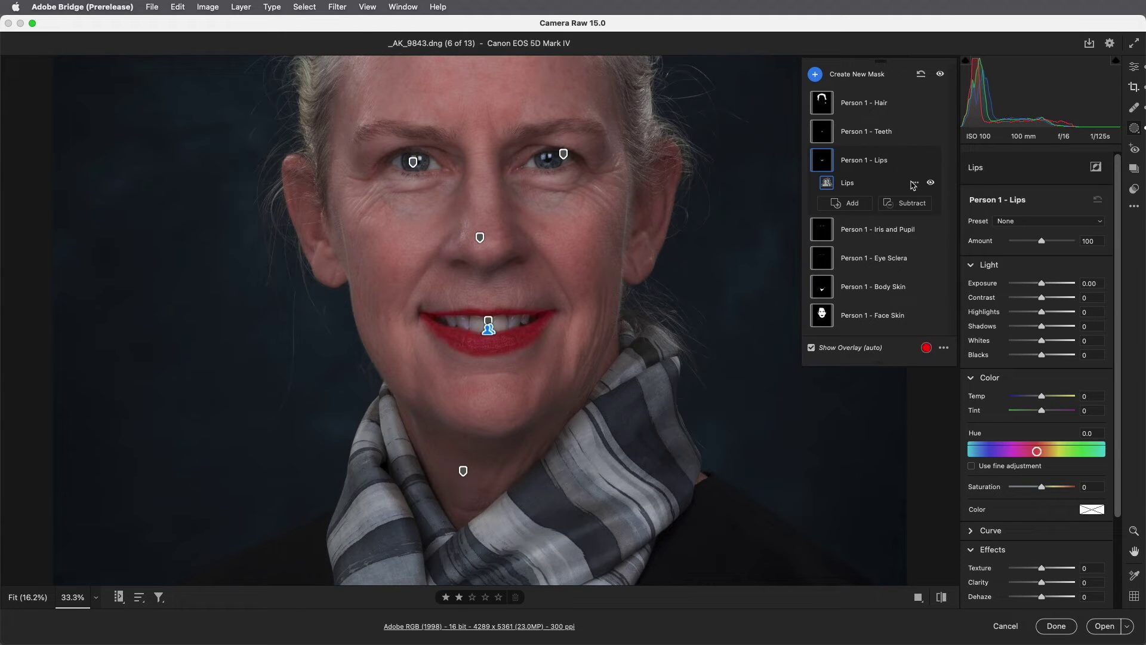
{"action": "left_click_drag", "start_coordinate": [1046, 398], "coordinate": [1038, 401]}
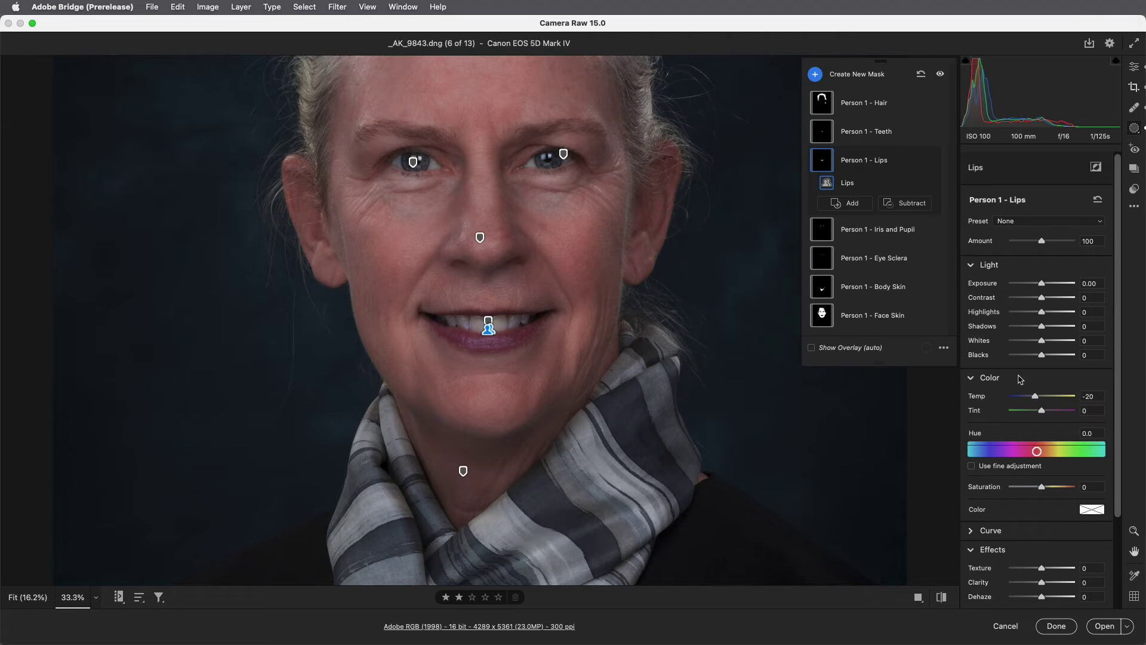
{"action": "left_click", "coordinate": [889, 140]}
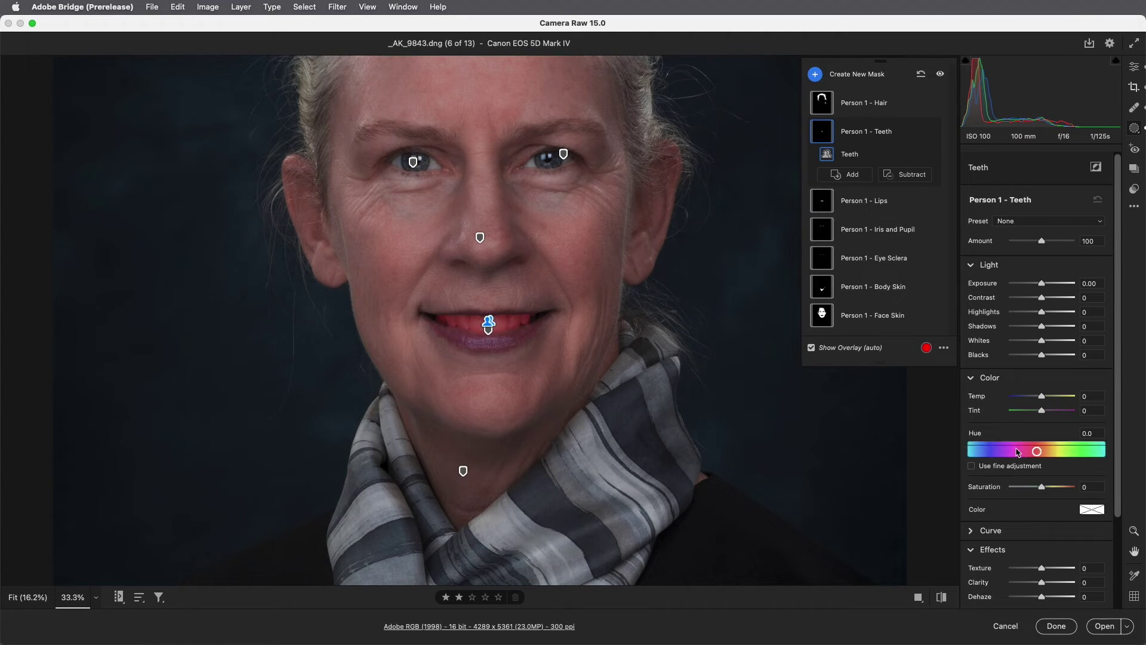
{"action": "left_click_drag", "start_coordinate": [1042, 487], "coordinate": [1027, 492]}
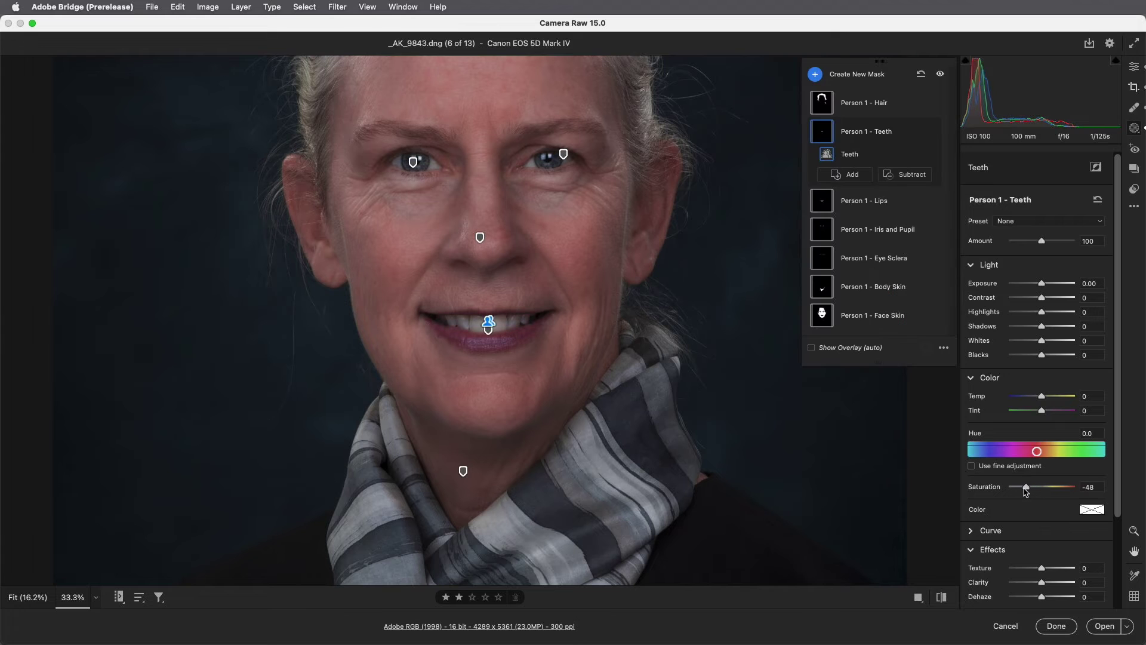
{"action": "left_click_drag", "start_coordinate": [1042, 283], "coordinate": [1047, 284]}
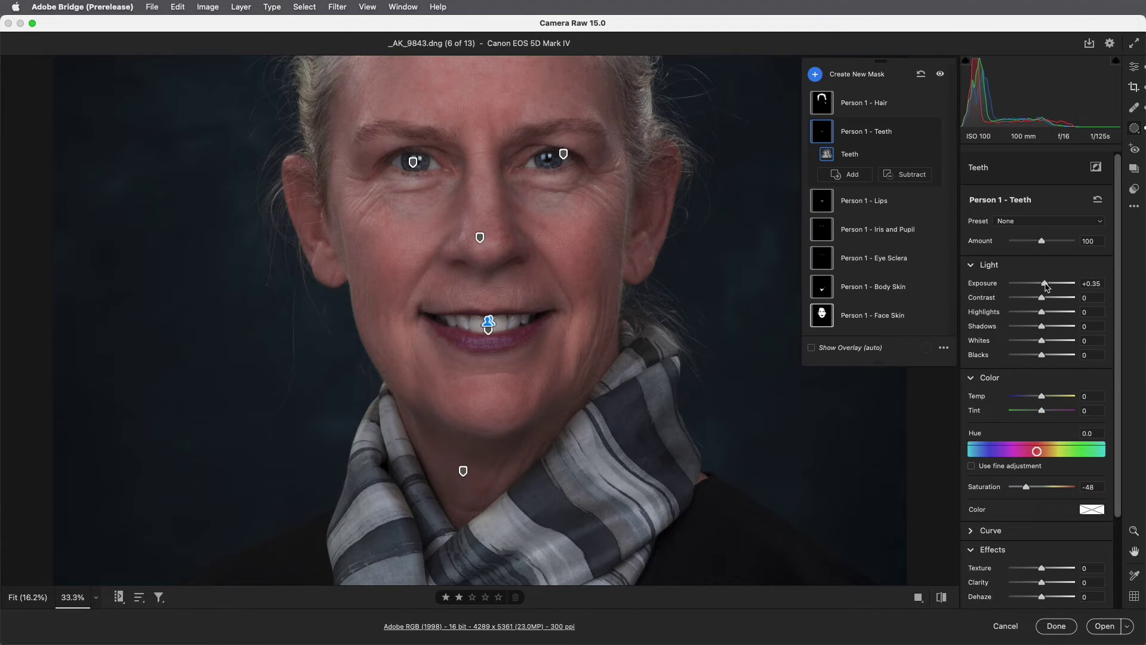
Step: Brighten and desaturate the hair mask with exposure +0.95 and saturation -63
{"action": "left_click", "coordinate": [27, 597]}
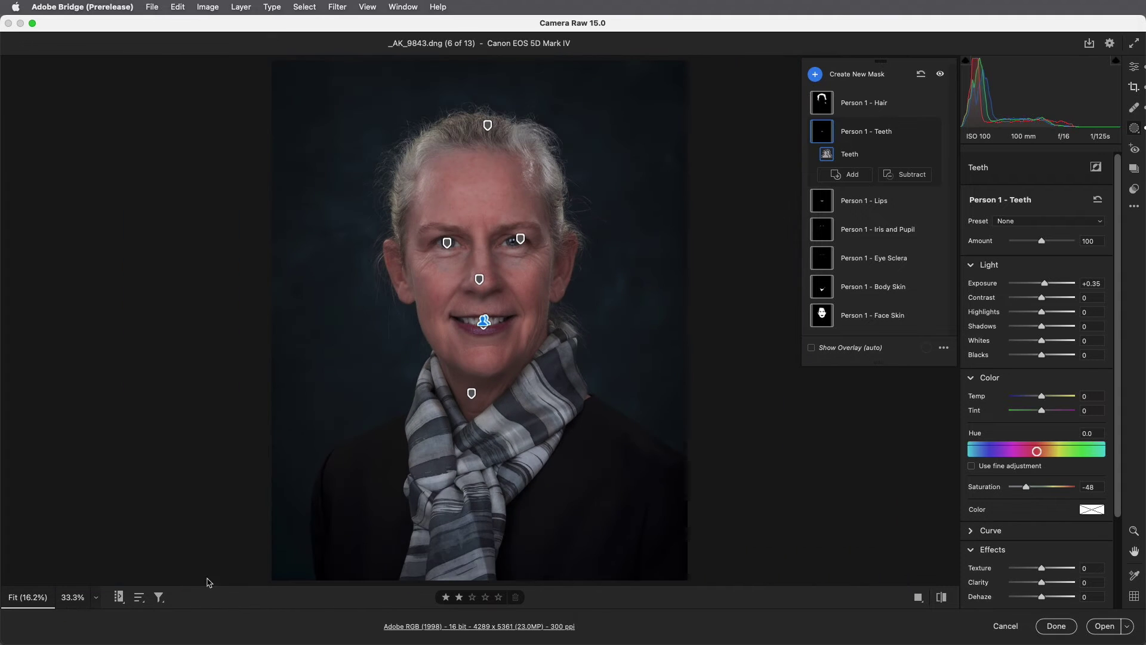
{"action": "left_click", "coordinate": [884, 114]}
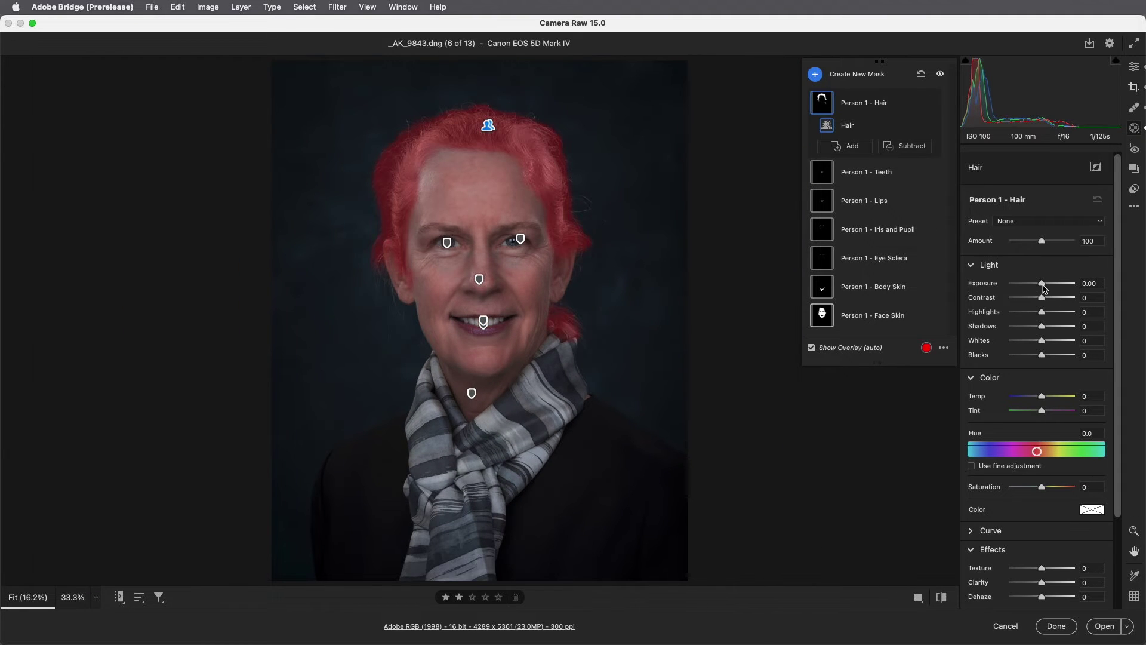
{"action": "left_click_drag", "start_coordinate": [1043, 283], "coordinate": [1052, 289]}
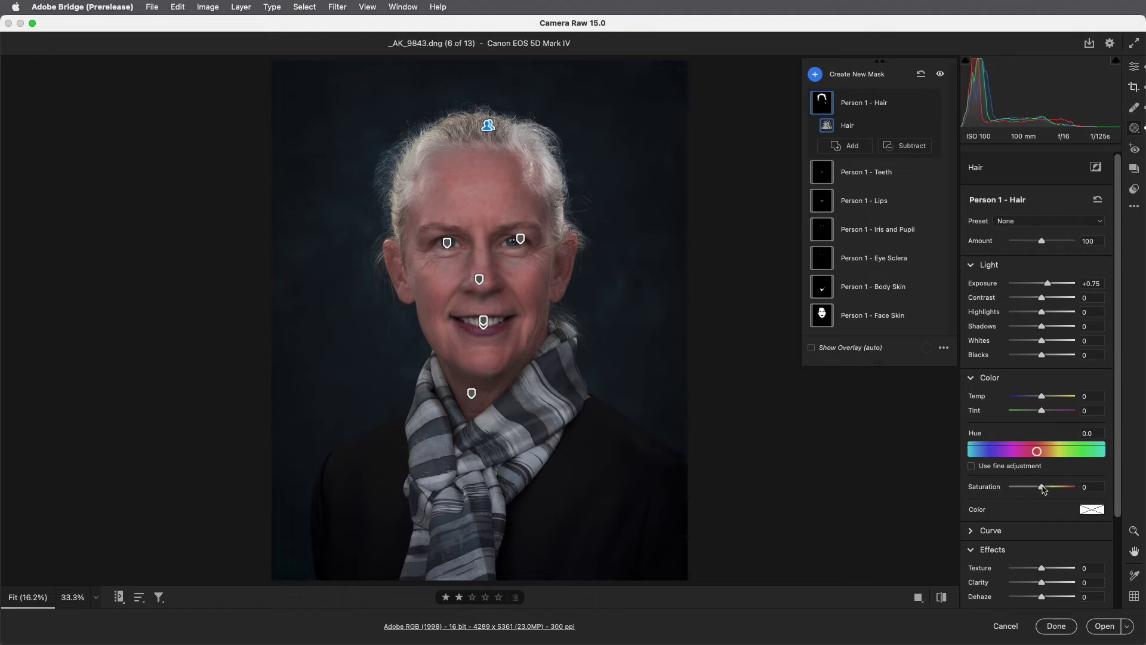
{"action": "left_click_drag", "start_coordinate": [1042, 486], "coordinate": [1022, 492]}
{"action": "left_click_drag", "start_coordinate": [1050, 287], "coordinate": [1050, 287]}
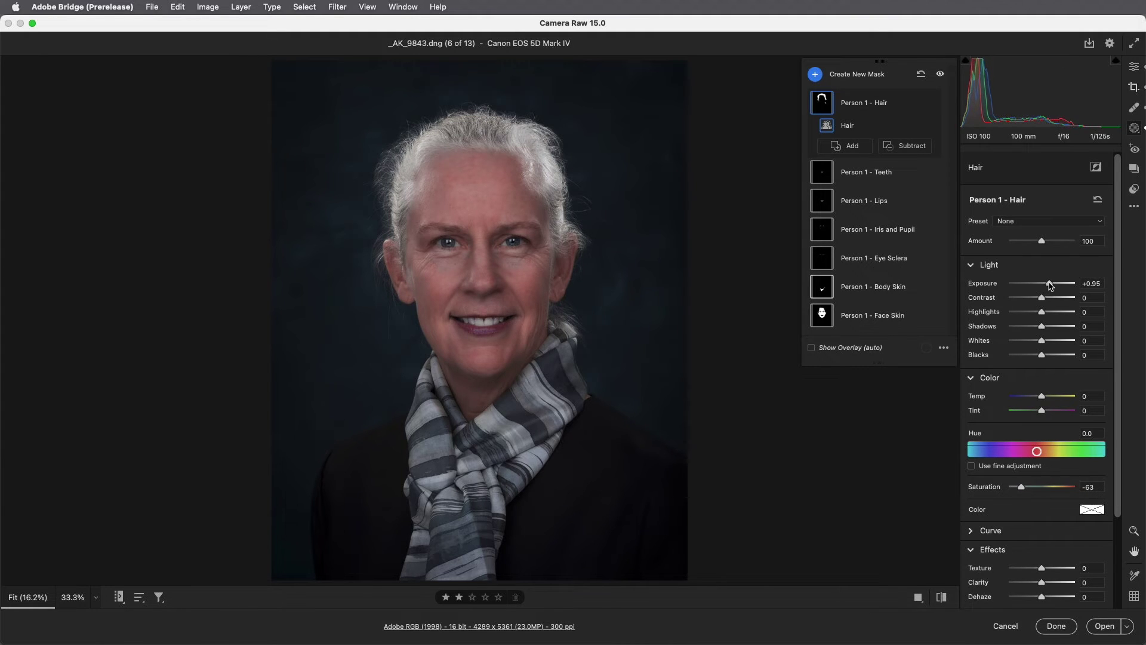
Step: Subtract brush strokes from the hair mask along both sides of the hairline at size 5 and flow 24, comparing with all masks hidden
{"action": "left_click", "coordinate": [907, 147]}
{"action": "left_click", "coordinate": [937, 226]}
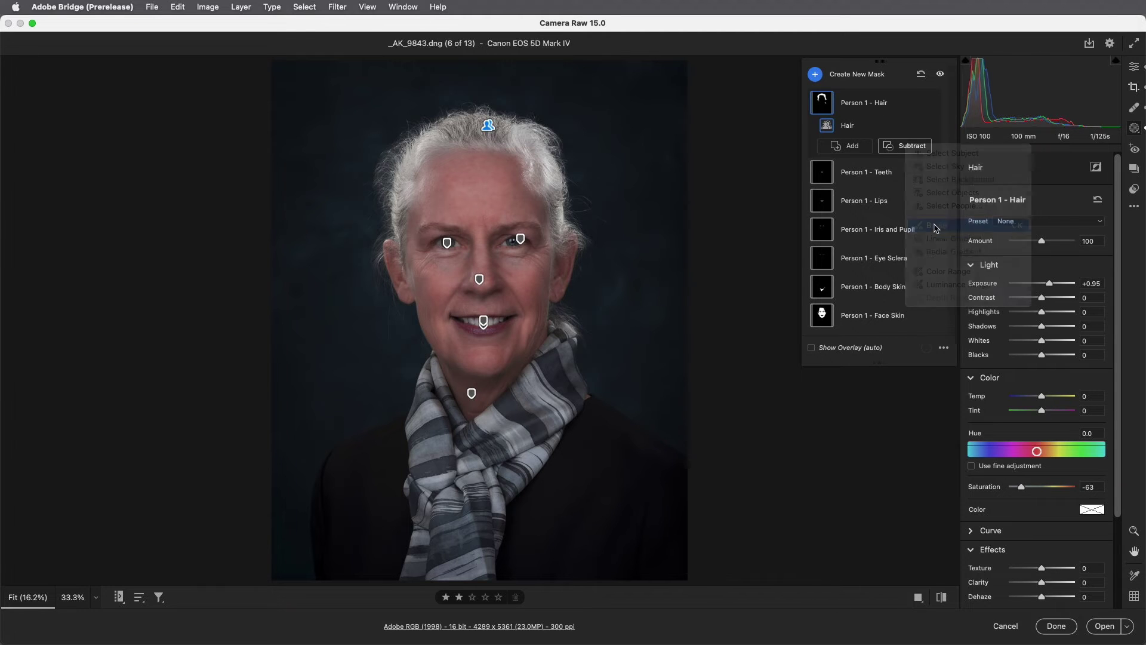
{"action": "left_click_drag", "start_coordinate": [1022, 244], "coordinate": [1026, 244]}
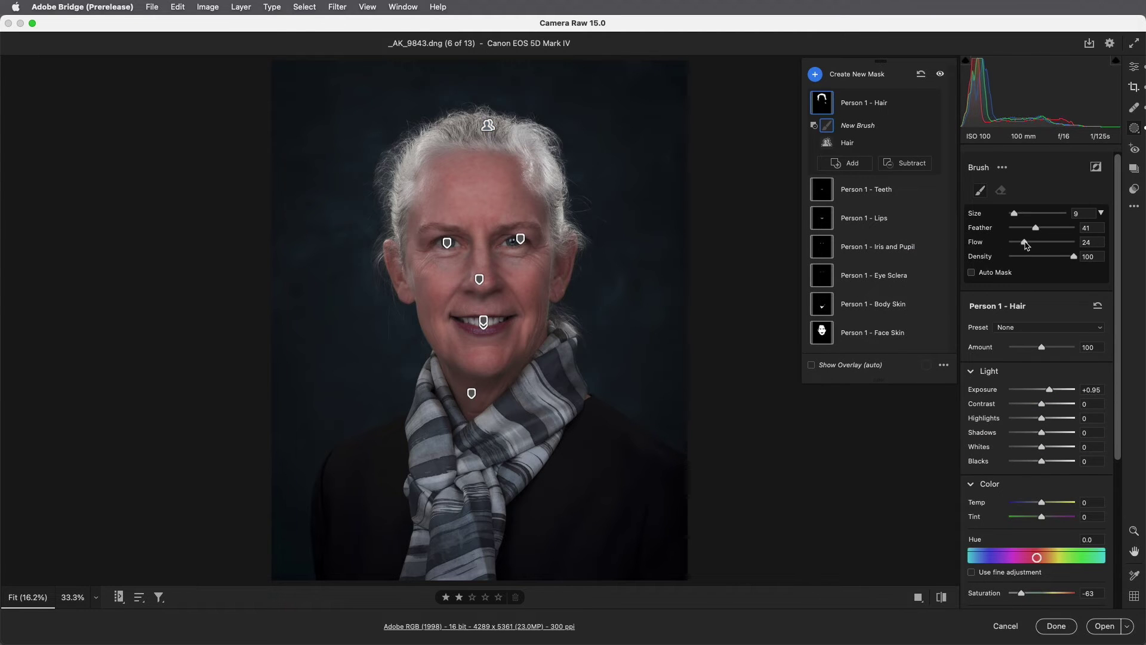
{"action": "key", "text": "bracketleft"}
{"action": "key", "text": "bracketleft"}
{"action": "mouse_move", "coordinate": [424, 155]}
{"action": "left_mouse_down"}
{"action": "mouse_move", "coordinate": [403, 179]}
{"action": "mouse_move", "coordinate": [427, 149]}
{"action": "mouse_move", "coordinate": [412, 202]}
{"action": "left_mouse_up"}
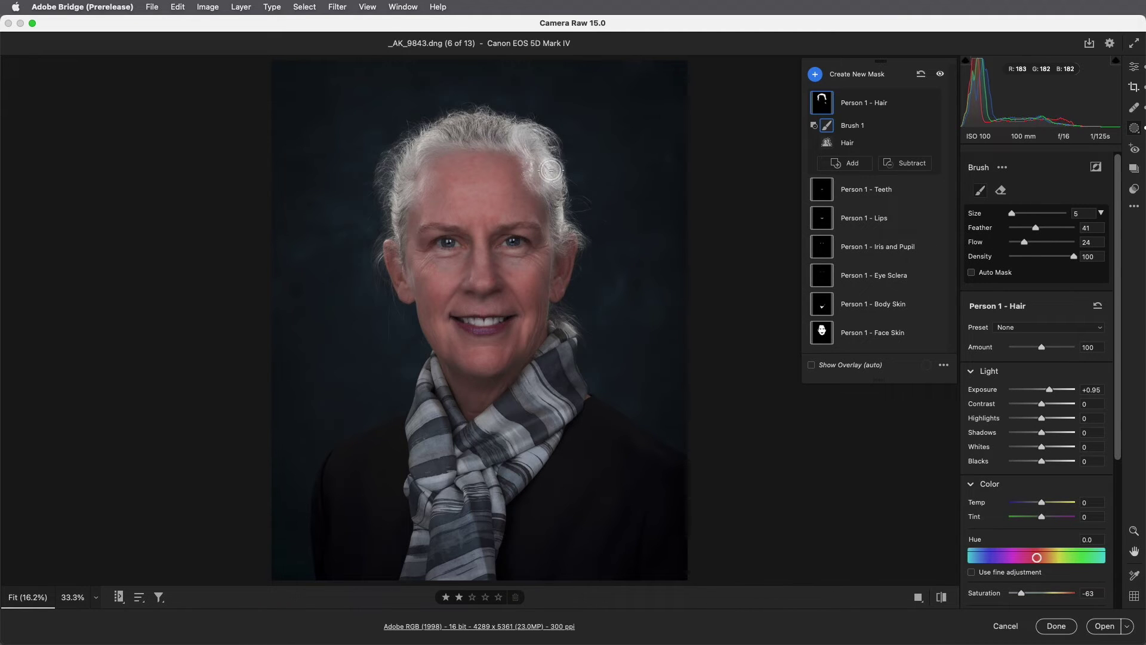
{"action": "mouse_move", "coordinate": [550, 170]}
{"action": "left_mouse_down"}
{"action": "mouse_move", "coordinate": [532, 158]}
{"action": "mouse_move", "coordinate": [549, 186]}
{"action": "left_mouse_up"}
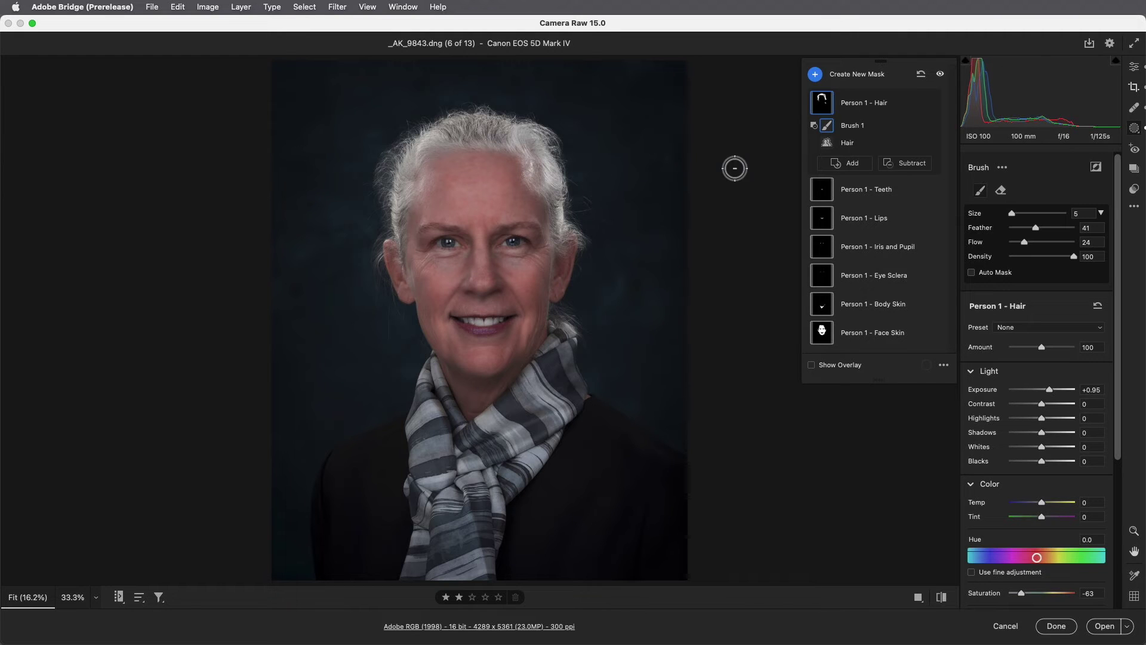
{"action": "left_click", "coordinate": [941, 75]}
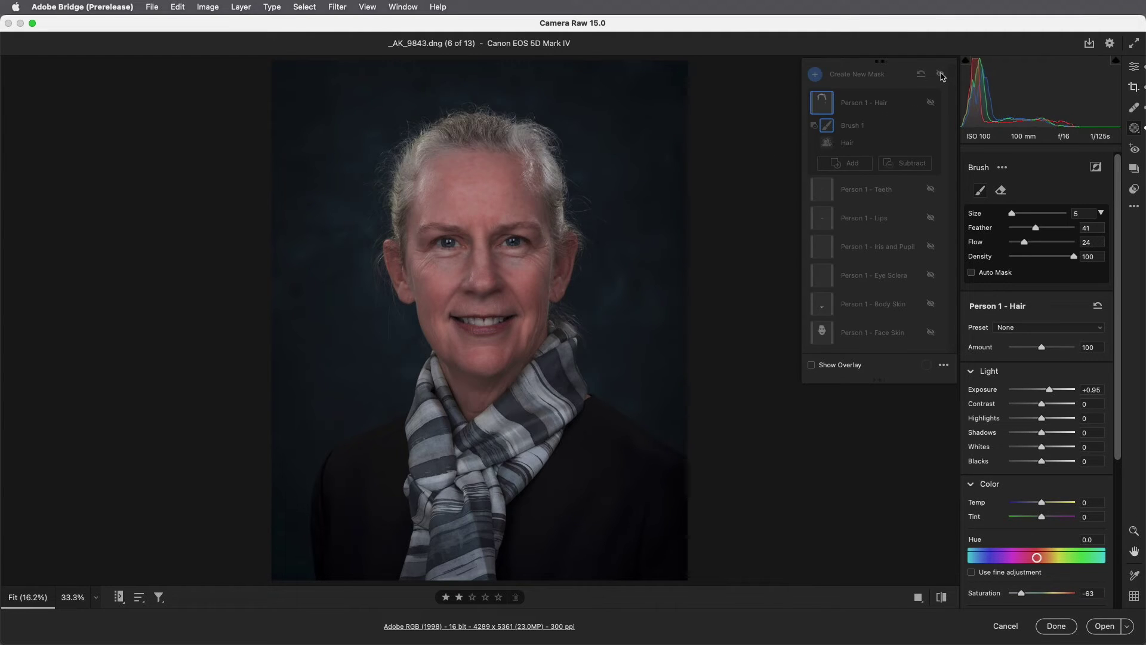
{"action": "left_click", "coordinate": [941, 74]}
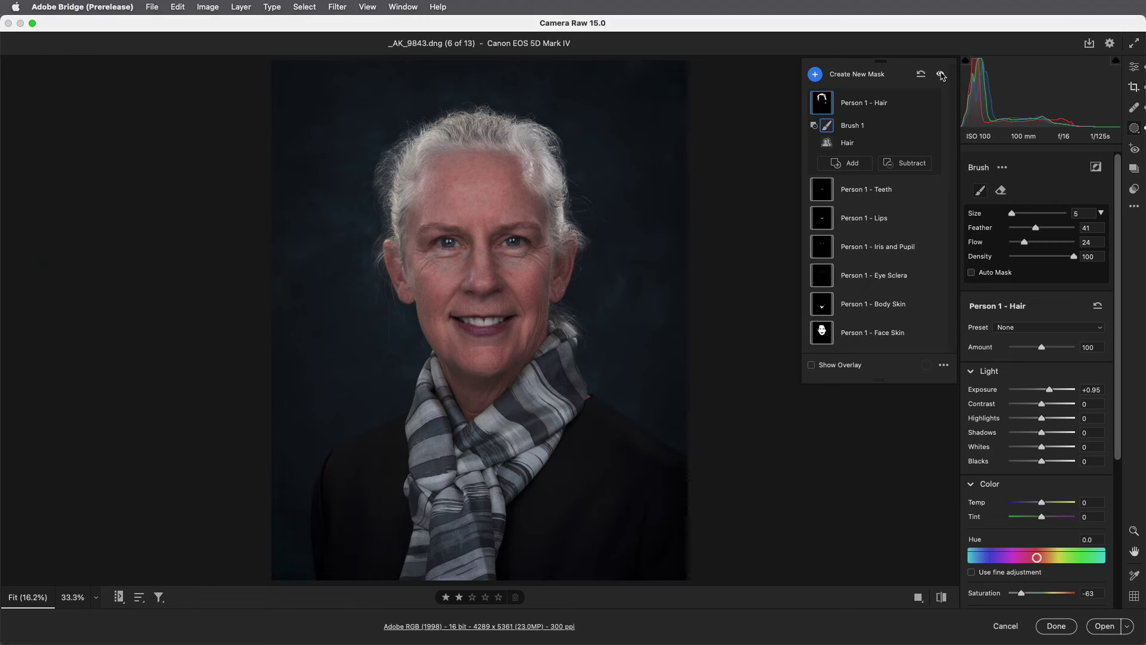
Step: Switch to the Holiday Motel sign photo and create a color range mask sampled from the sign's red
{"action": "key", "text": "slash"}
{"action": "left_click_drag", "start_coordinate": [85, 298], "coordinate": [86, 395]}
{"action": "left_click", "coordinate": [48, 441]}
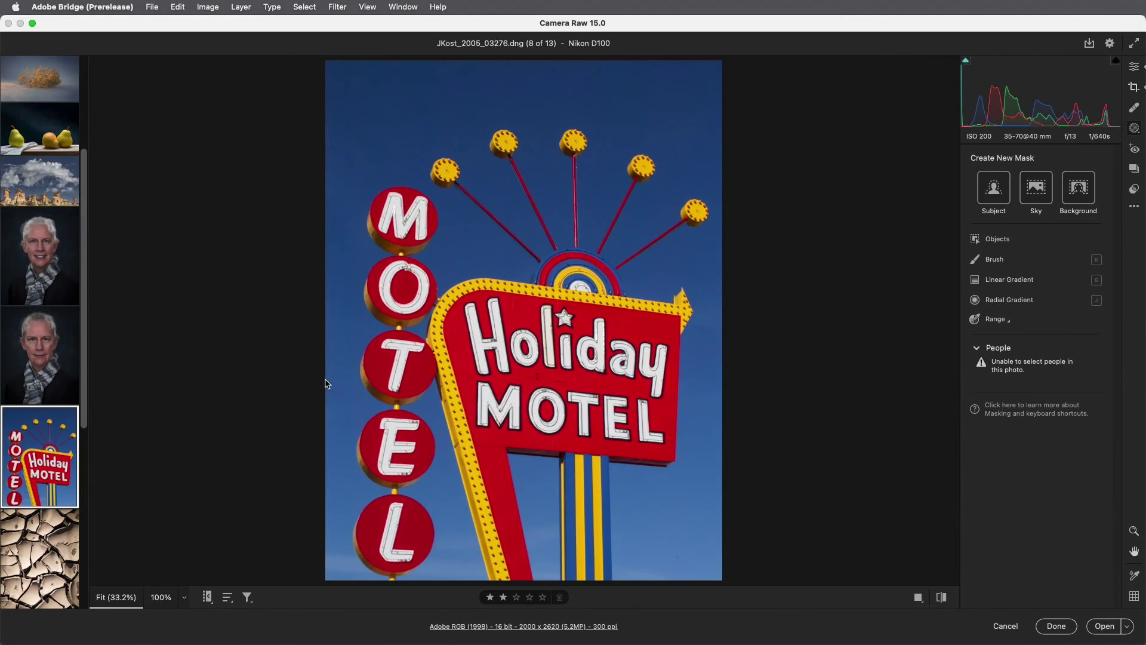
{"action": "key", "text": "slash"}
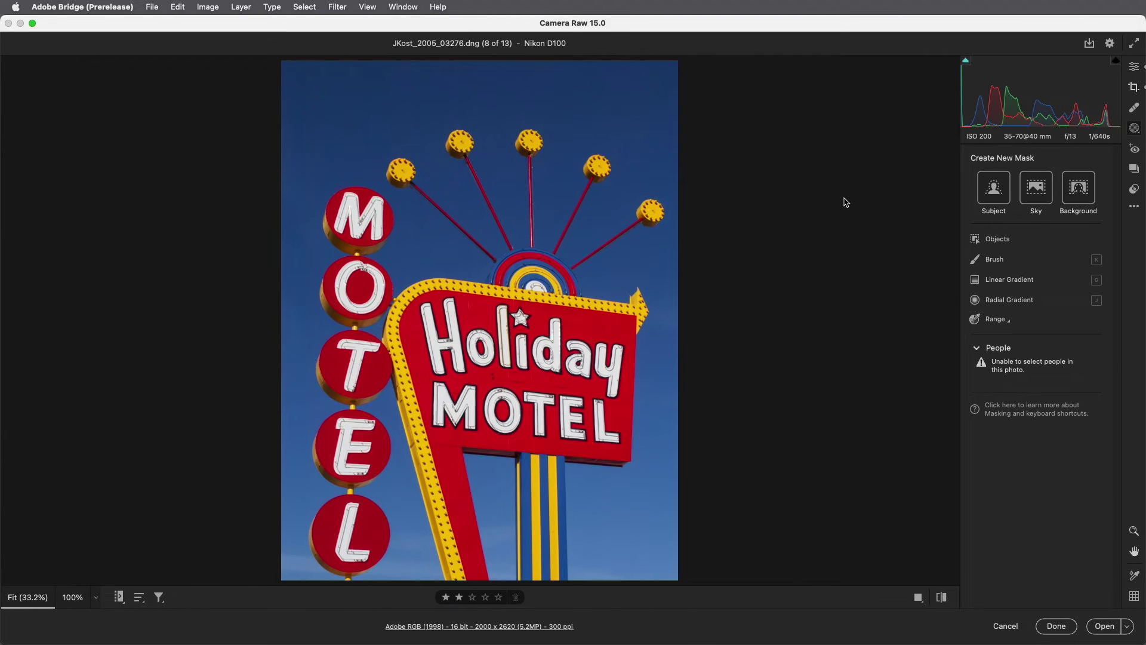
{"action": "left_click", "coordinate": [1001, 320]}
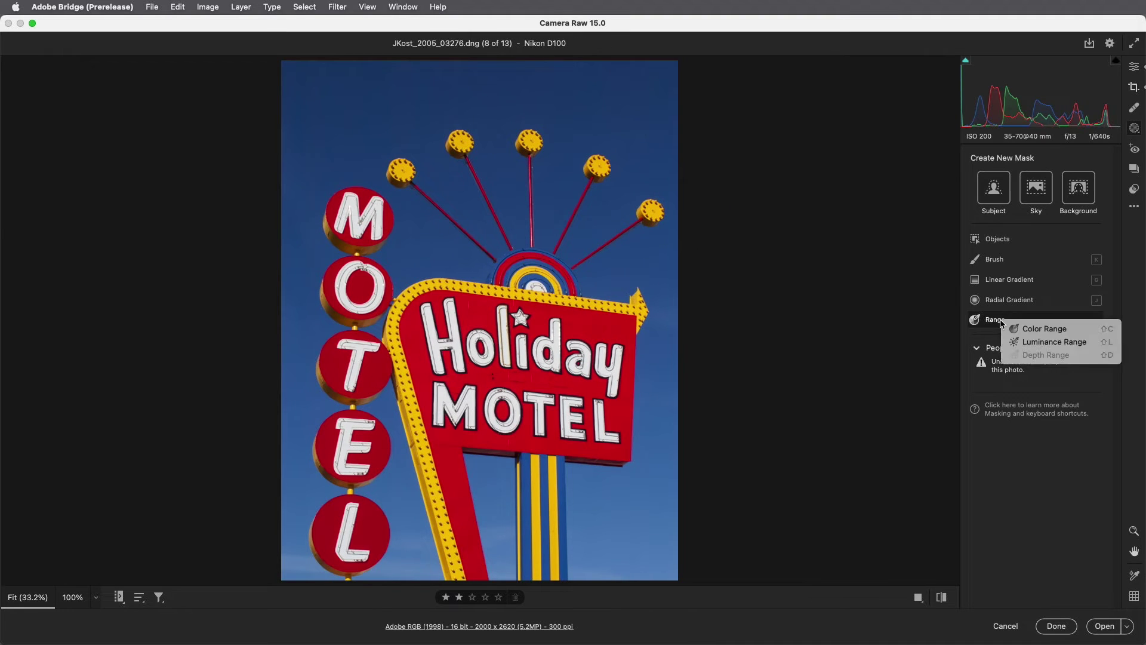
{"action": "left_click", "coordinate": [1070, 332]}
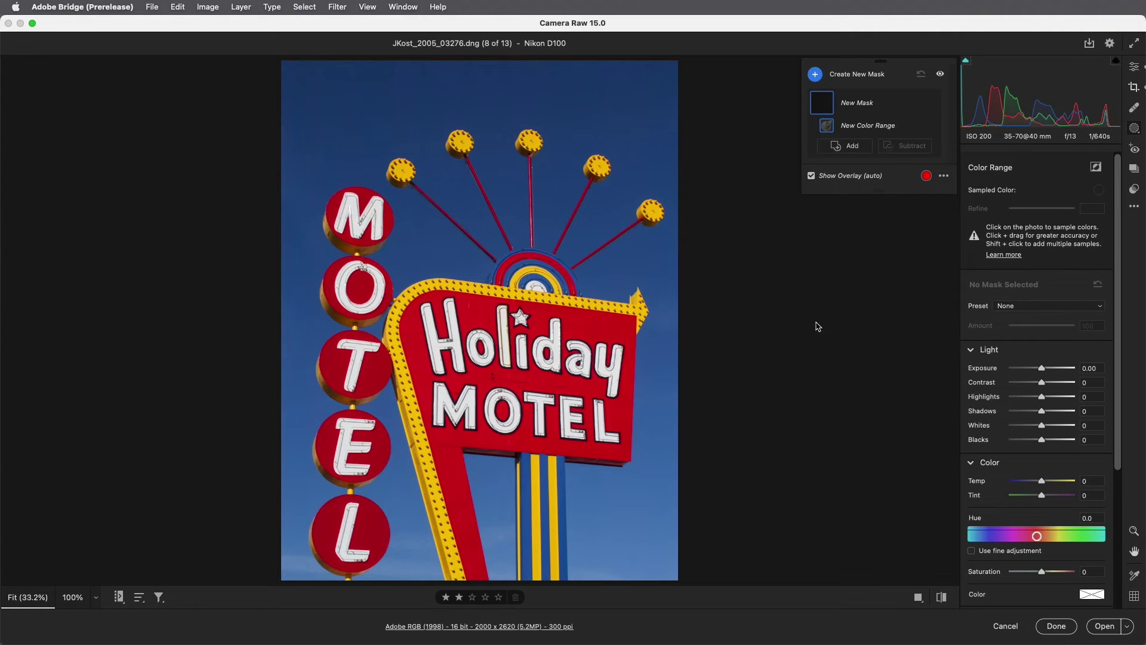
{"action": "left_click", "coordinate": [590, 321]}
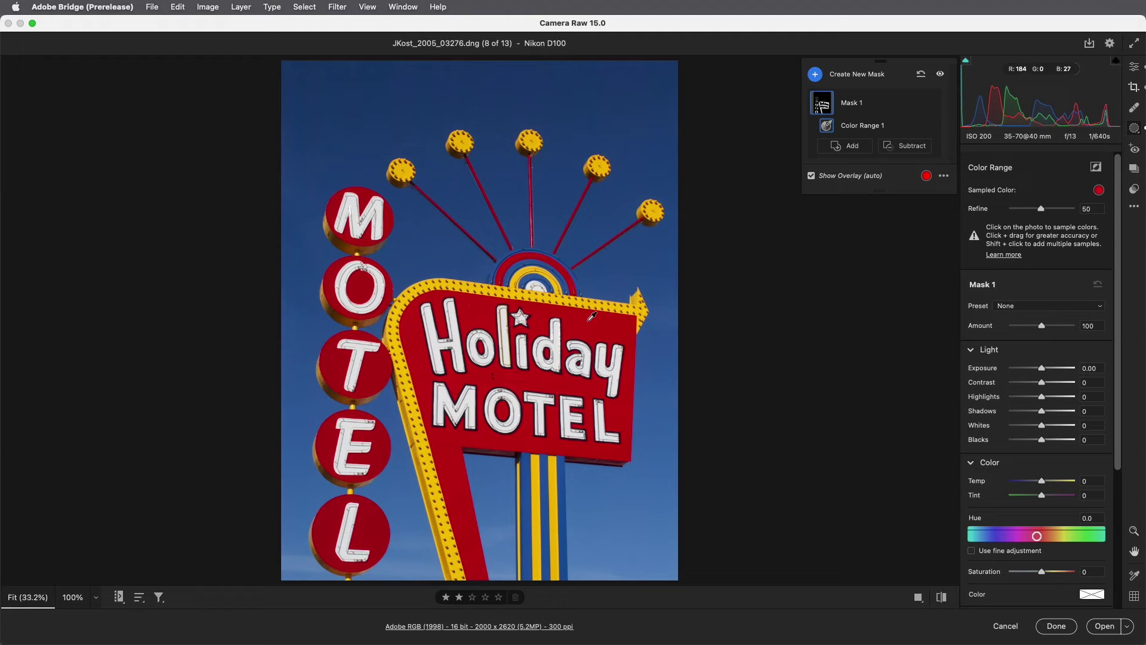
Step: Change the mask overlay color to bright green
{"action": "left_click", "coordinate": [927, 177]}
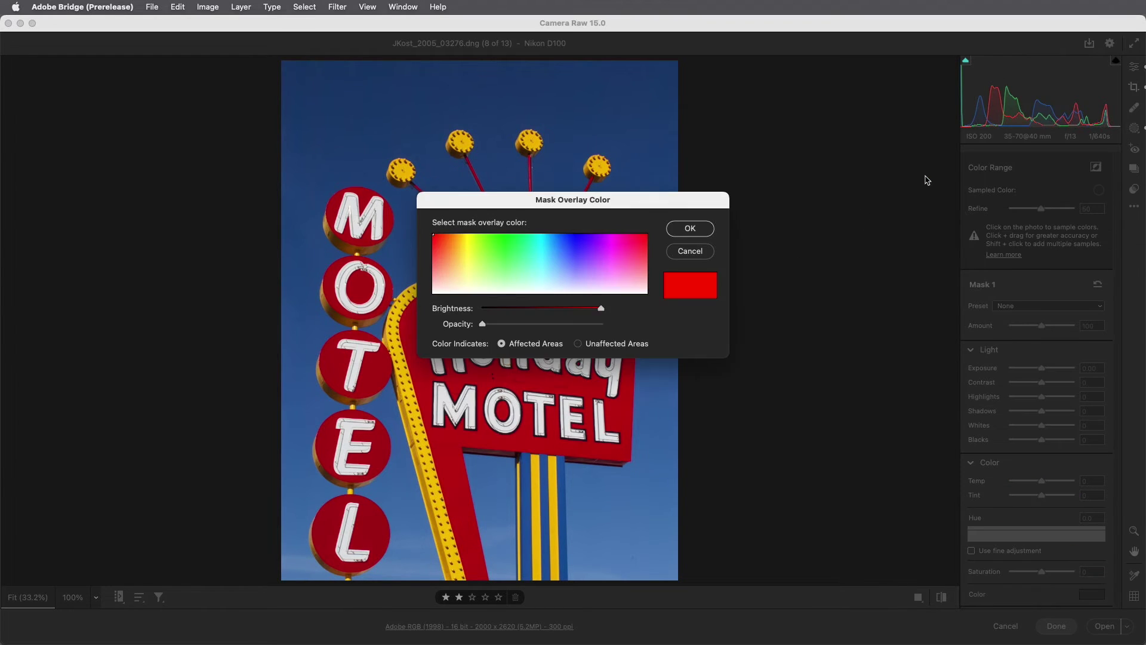
{"action": "left_click", "coordinate": [507, 234]}
{"action": "left_click", "coordinate": [682, 228]}
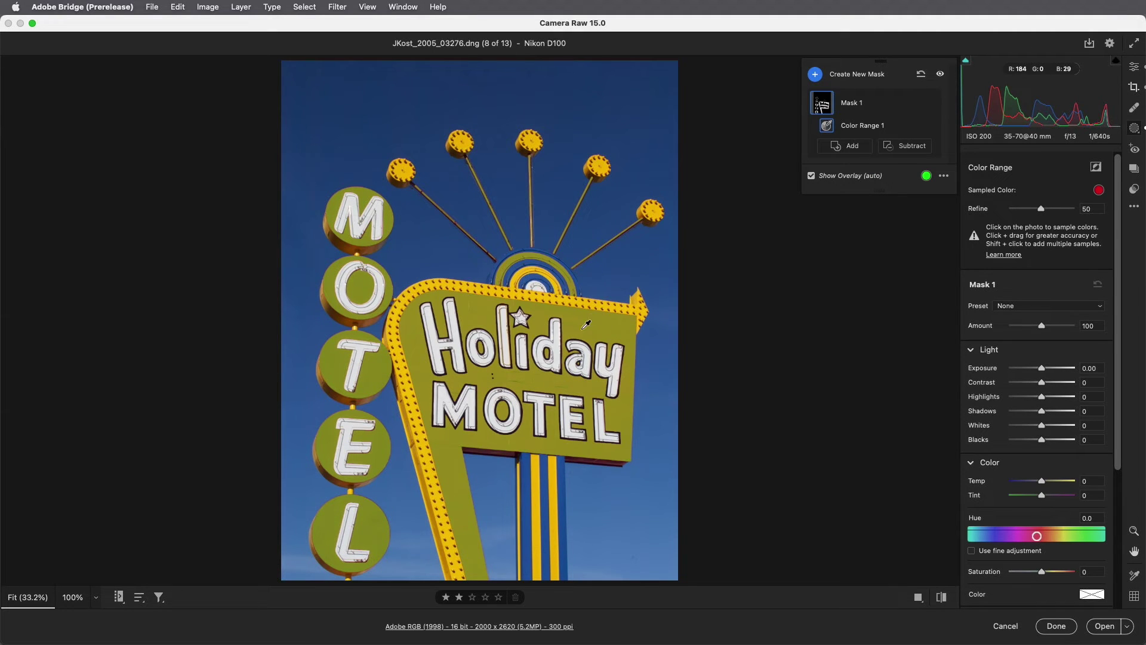
Step: Try adding the yellow trim and blue sky as extra samples to the red color range
{"action": "left_click", "coordinate": [588, 322]}
{"action": "key", "text": "shift"}
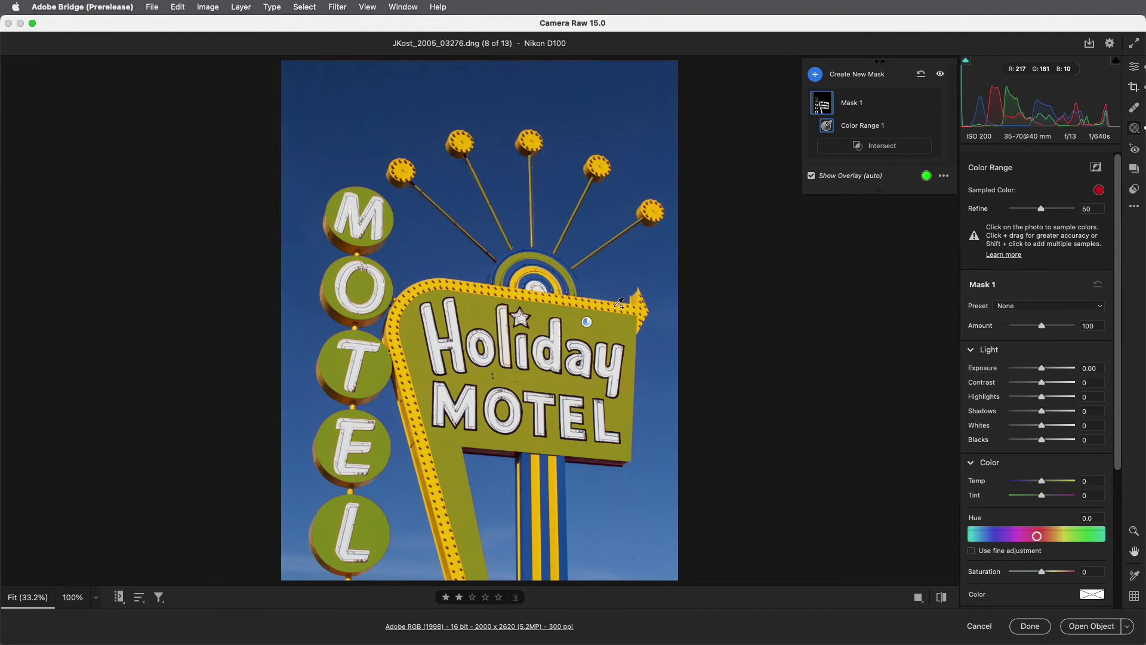
{"action": "left_click", "coordinate": [623, 305]}
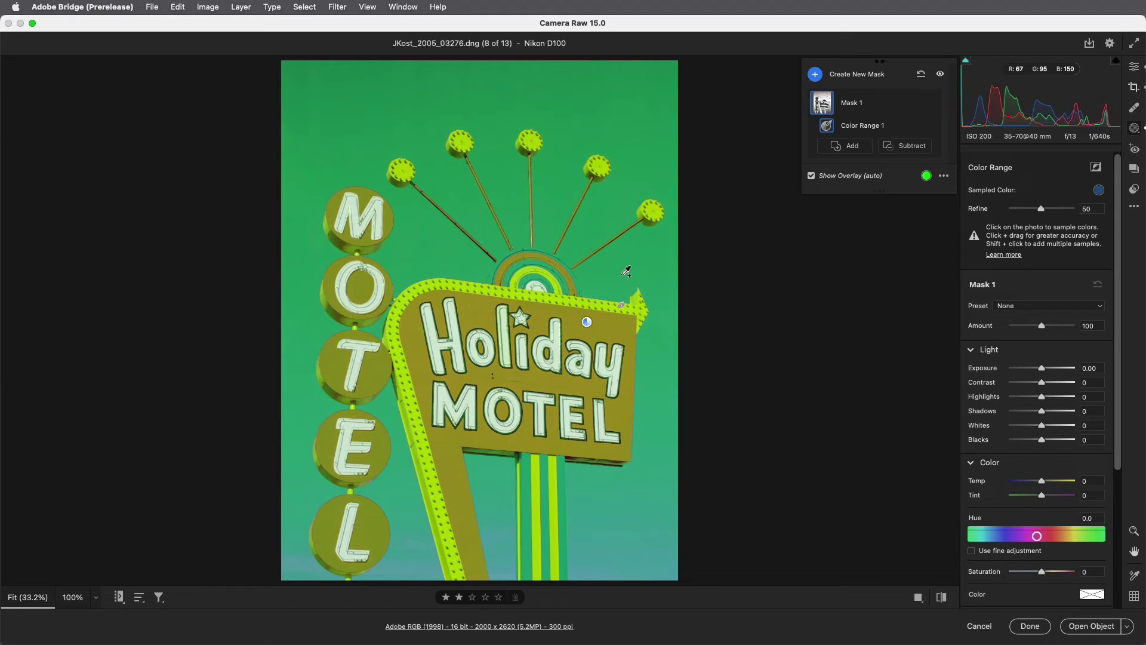
Step: Resample an area of the sign's red for the color range, and set its hue to -70 and refine to 40
{"action": "left_click_drag", "start_coordinate": [572, 317], "coordinate": [604, 332]}
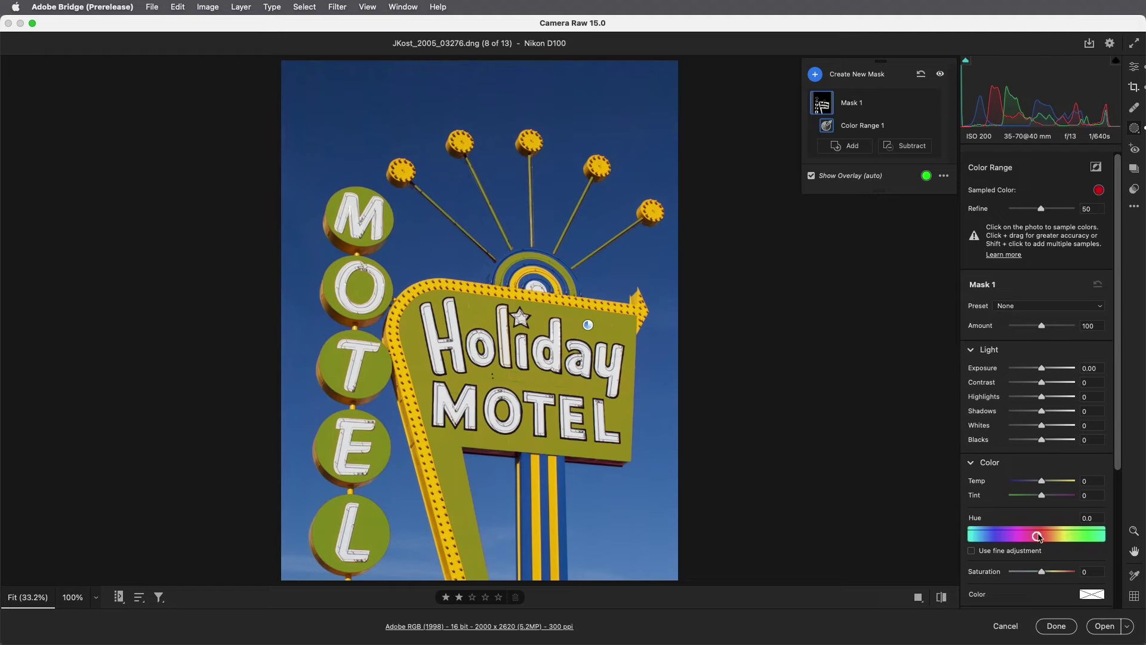
{"action": "left_click_drag", "start_coordinate": [1038, 536], "coordinate": [1012, 543]}
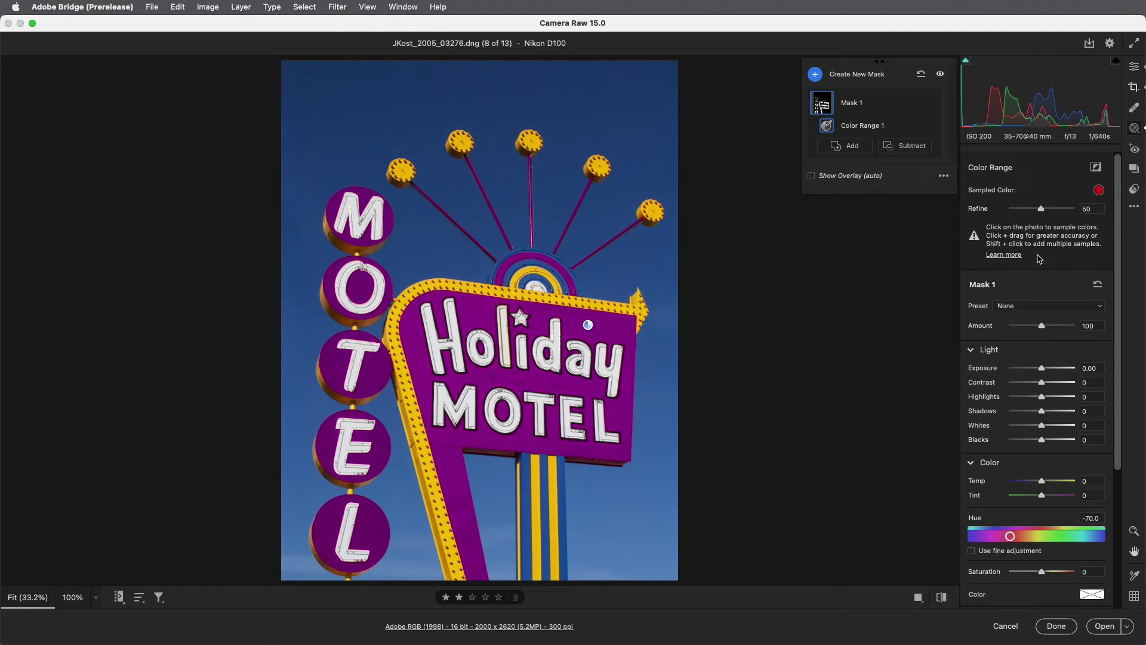
{"action": "left_click_drag", "start_coordinate": [1041, 210], "coordinate": [1010, 210]}
{"action": "left_click_drag", "start_coordinate": [1009, 210], "coordinate": [1038, 217]}
Step: Subtract the spokes, arches and vertical MOTEL circles from Mask 1 with a brush at feather 9 and flow 100, comparing with the mask hidden
{"action": "left_click", "coordinate": [911, 147]}
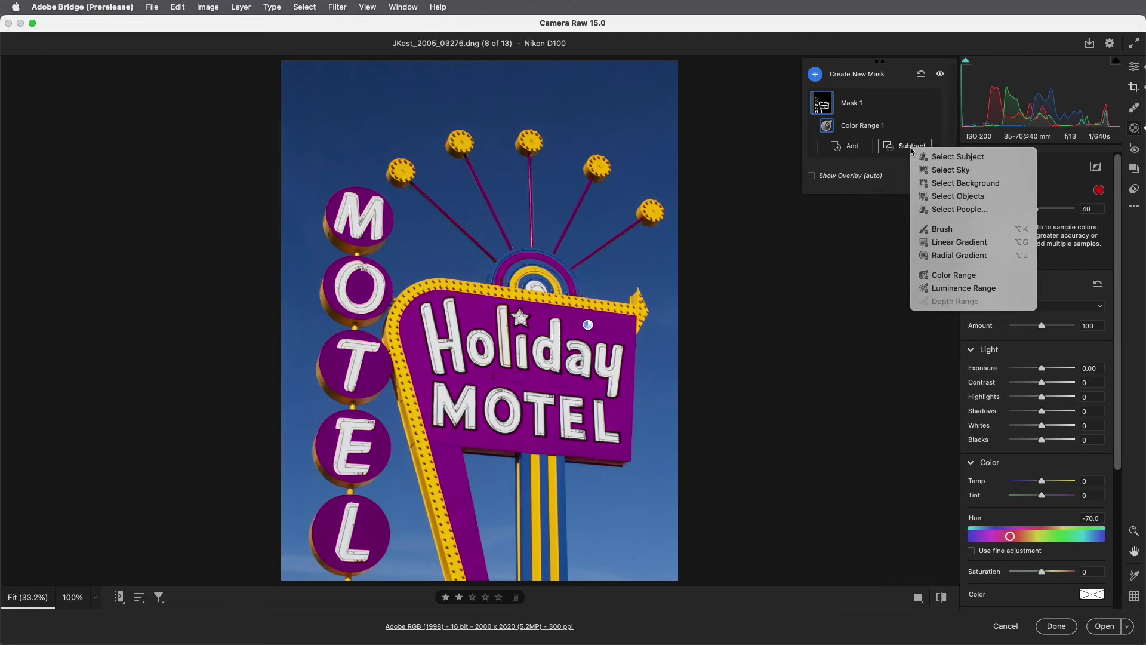
{"action": "left_click", "coordinate": [950, 229]}
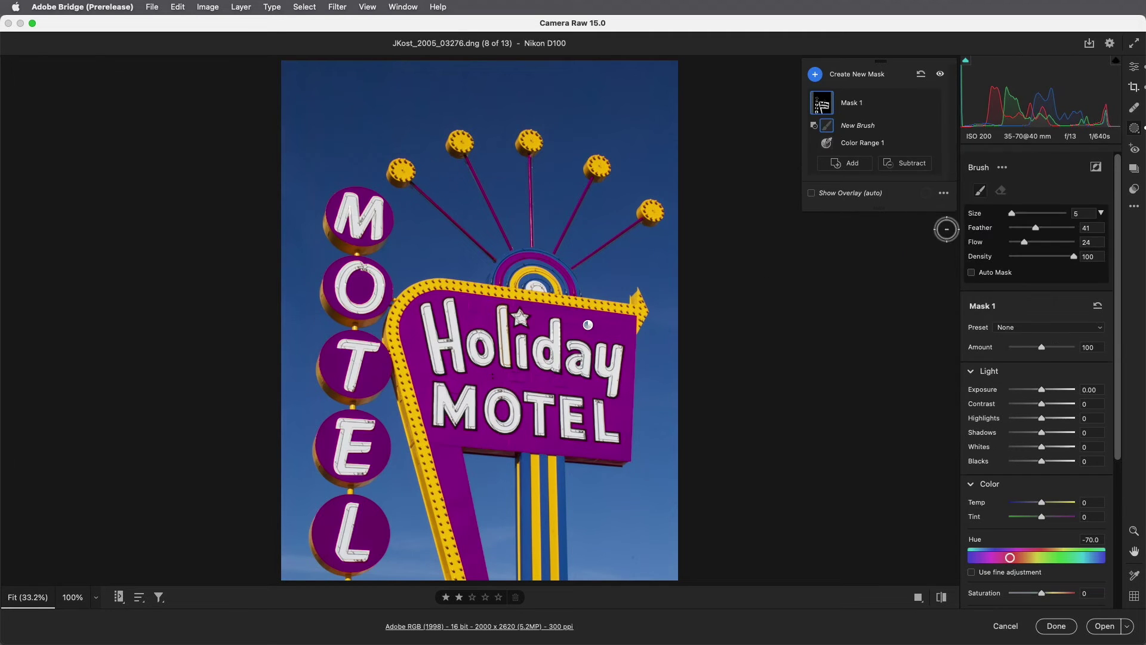
{"action": "left_click", "coordinate": [1015, 228]}
{"action": "left_click_drag", "start_coordinate": [1024, 243], "coordinate": [1088, 248]}
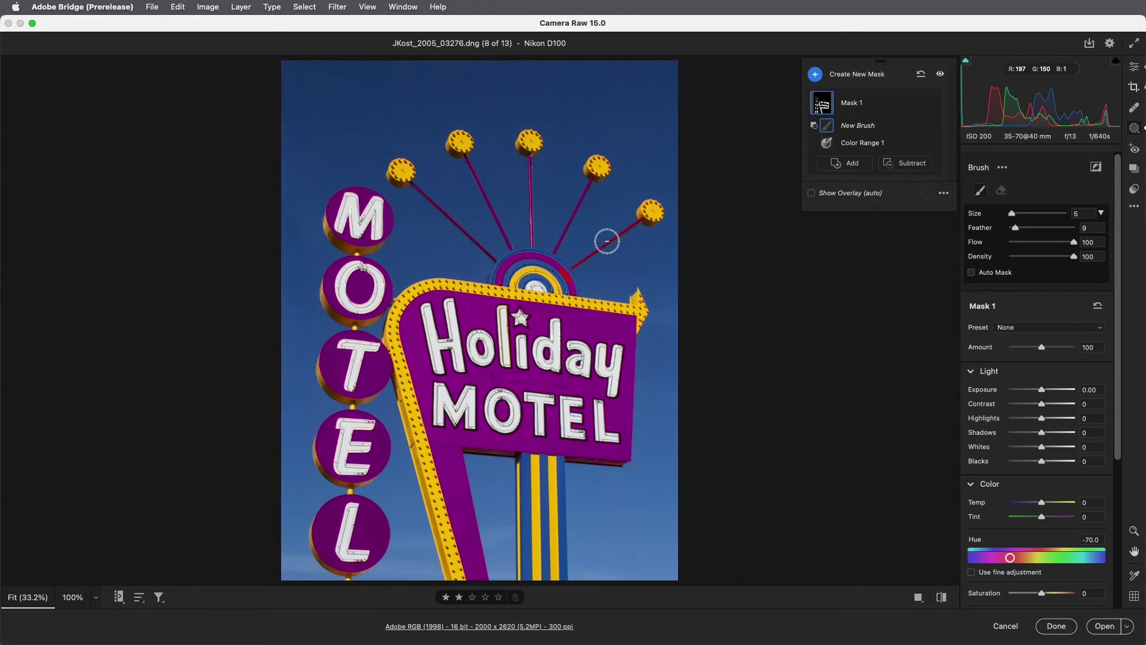
{"action": "mouse_move", "coordinate": [607, 241]}
{"action": "left_mouse_down"}
{"action": "mouse_move", "coordinate": [571, 289]}
{"action": "mouse_move", "coordinate": [504, 281]}
{"action": "mouse_move", "coordinate": [502, 270]}
{"action": "mouse_move", "coordinate": [572, 267]}
{"action": "mouse_move", "coordinate": [518, 258]}
{"action": "mouse_move", "coordinate": [580, 206]}
{"action": "mouse_move", "coordinate": [547, 254]}
{"action": "mouse_move", "coordinate": [541, 140]}
{"action": "mouse_move", "coordinate": [522, 253]}
{"action": "mouse_move", "coordinate": [477, 181]}
{"action": "mouse_move", "coordinate": [490, 184]}
{"action": "mouse_move", "coordinate": [452, 165]}
{"action": "mouse_move", "coordinate": [399, 172]}
{"action": "mouse_move", "coordinate": [497, 263]}
{"action": "mouse_move", "coordinate": [423, 244]}
{"action": "mouse_move", "coordinate": [401, 207]}
{"action": "mouse_move", "coordinate": [321, 201]}
{"action": "mouse_move", "coordinate": [321, 232]}
{"action": "mouse_move", "coordinate": [340, 192]}
{"action": "mouse_move", "coordinate": [379, 242]}
{"action": "mouse_move", "coordinate": [367, 257]}
{"action": "mouse_move", "coordinate": [383, 285]}
{"action": "mouse_move", "coordinate": [365, 319]}
{"action": "mouse_move", "coordinate": [333, 287]}
{"action": "mouse_move", "coordinate": [374, 385]}
{"action": "mouse_move", "coordinate": [327, 365]}
{"action": "mouse_move", "coordinate": [328, 559]}
{"action": "mouse_move", "coordinate": [361, 545]}
{"action": "mouse_move", "coordinate": [363, 432]}
{"action": "mouse_move", "coordinate": [370, 527]}
{"action": "mouse_move", "coordinate": [379, 474]}
{"action": "left_mouse_up"}
{"action": "key", "text": "bracketright"}
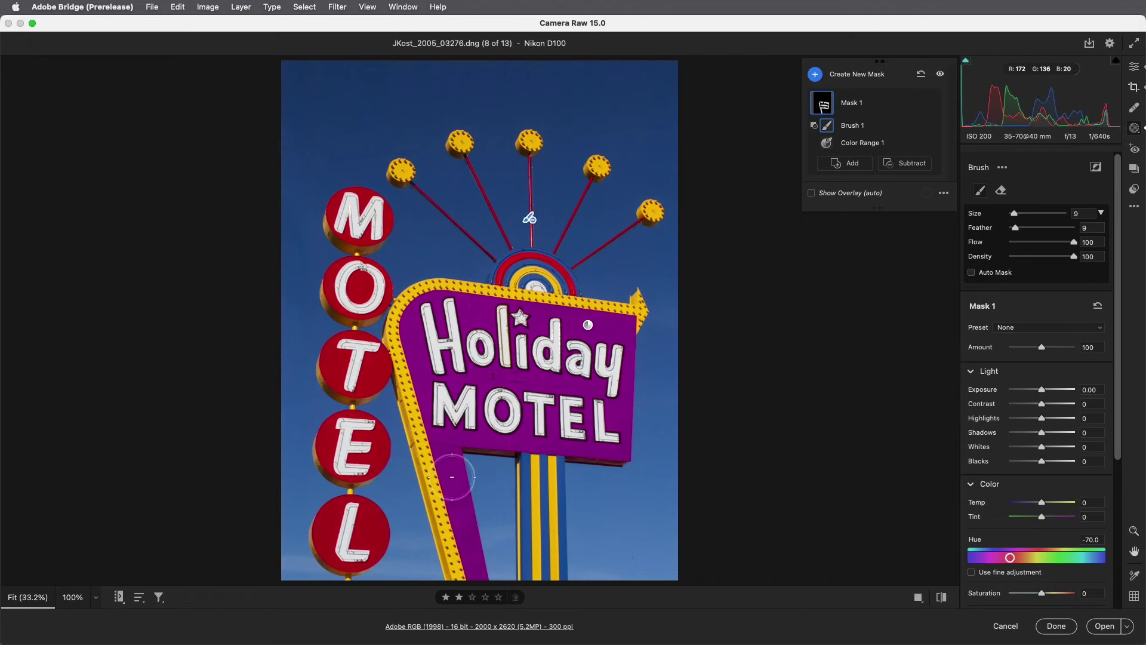
{"action": "left_click", "coordinate": [932, 103]}
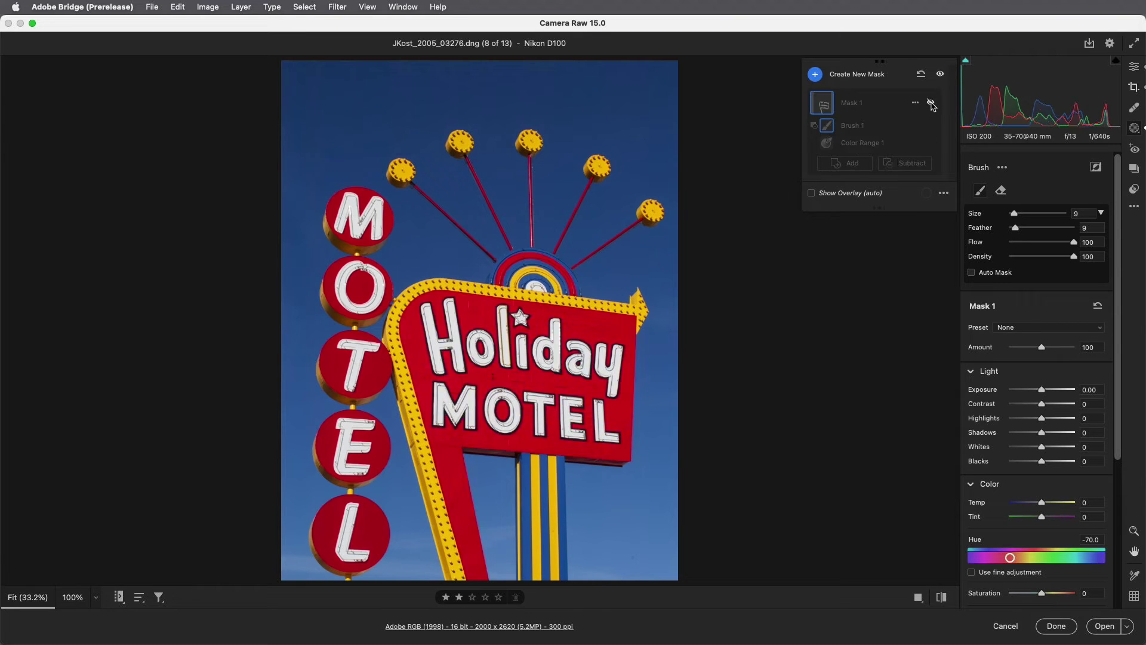
{"action": "left_click", "coordinate": [932, 103]}
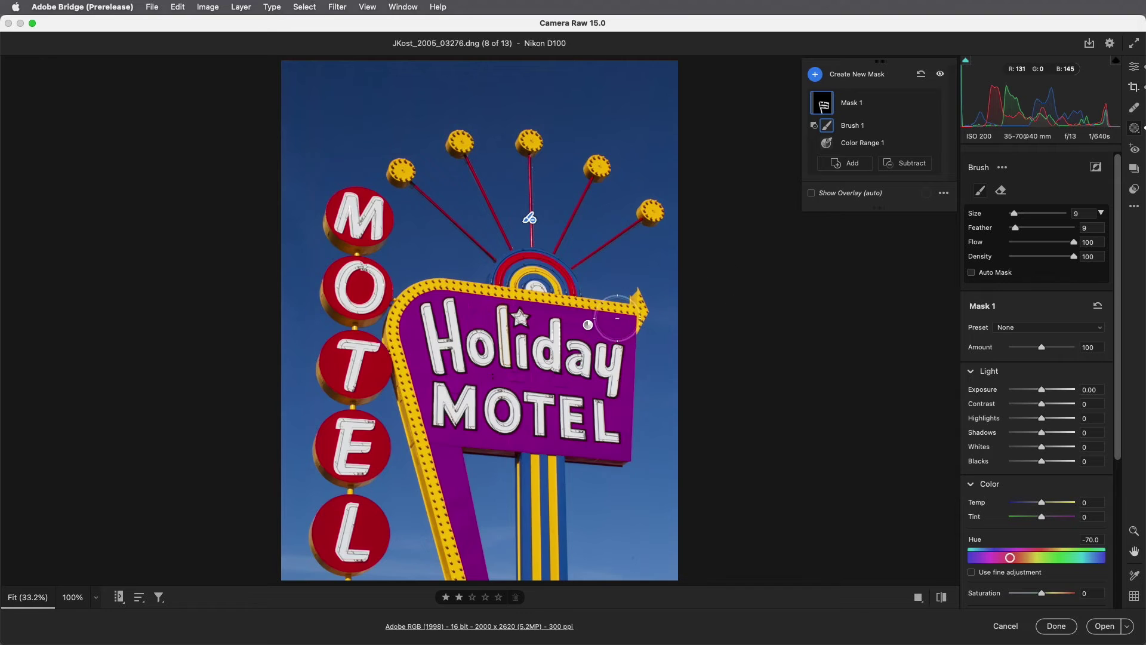
Step: Hide Mask 1 and paint a new brush mask at size 9 roughly over the whole Holiday Motel panel
{"action": "left_click", "coordinate": [931, 103]}
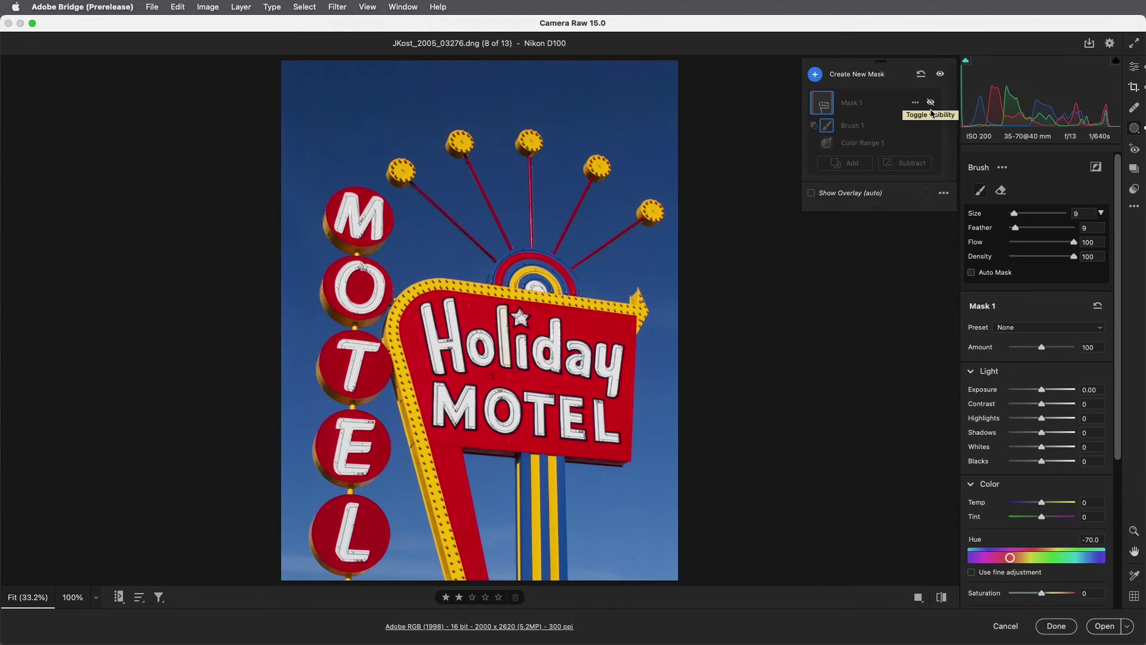
{"action": "left_click", "coordinate": [815, 75]}
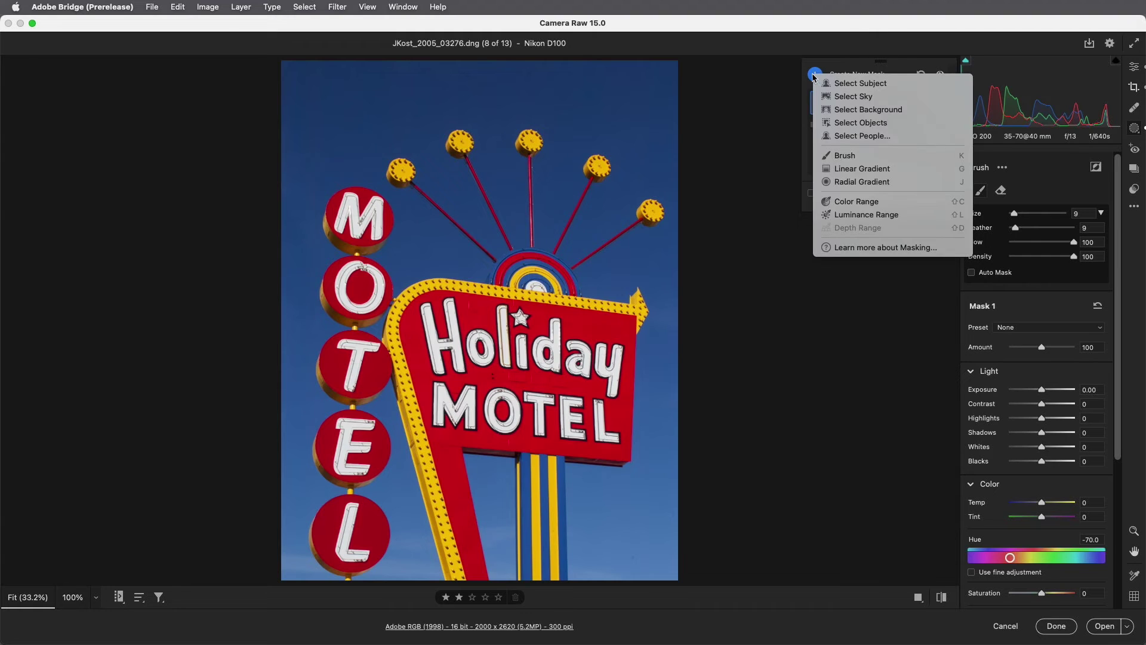
{"action": "left_click", "coordinate": [858, 155]}
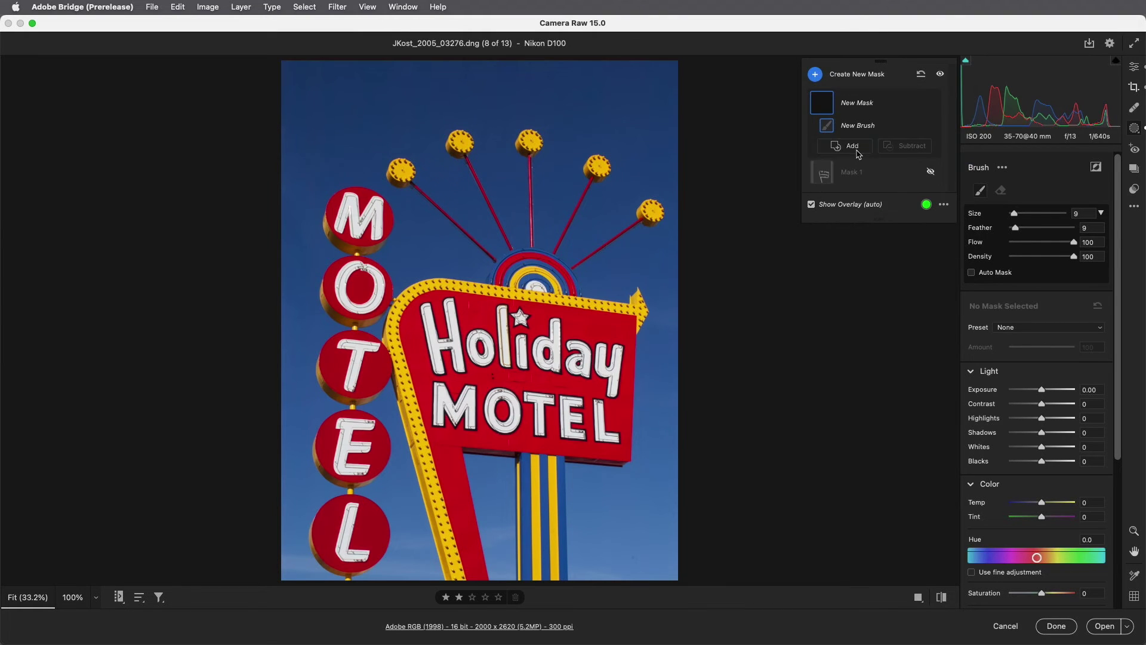
{"action": "mouse_move", "coordinate": [429, 309]}
{"action": "left_mouse_down"}
{"action": "mouse_move", "coordinate": [620, 331]}
{"action": "mouse_move", "coordinate": [641, 346]}
{"action": "mouse_move", "coordinate": [423, 336]}
{"action": "mouse_move", "coordinate": [477, 586]}
{"action": "mouse_move", "coordinate": [452, 358]}
{"action": "mouse_move", "coordinate": [628, 388]}
{"action": "mouse_move", "coordinate": [642, 399]}
{"action": "mouse_move", "coordinate": [465, 411]}
{"action": "mouse_move", "coordinate": [515, 442]}
{"action": "mouse_move", "coordinate": [629, 444]}
{"action": "mouse_move", "coordinate": [622, 431]}
{"action": "mouse_move", "coordinate": [536, 430]}
{"action": "mouse_move", "coordinate": [618, 457]}
{"action": "left_mouse_up"}
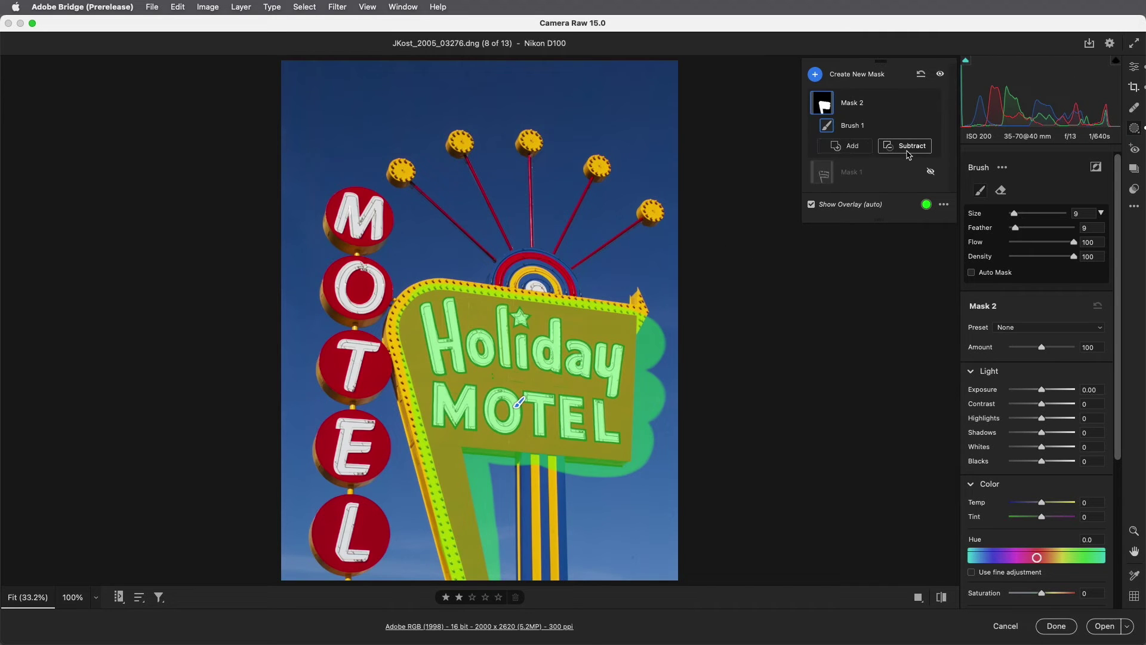
Step: Intersect Mask 2 with a color range sampled from the panel's red, and shift its hue to -86.5
{"action": "left_click", "coordinate": [916, 104]}
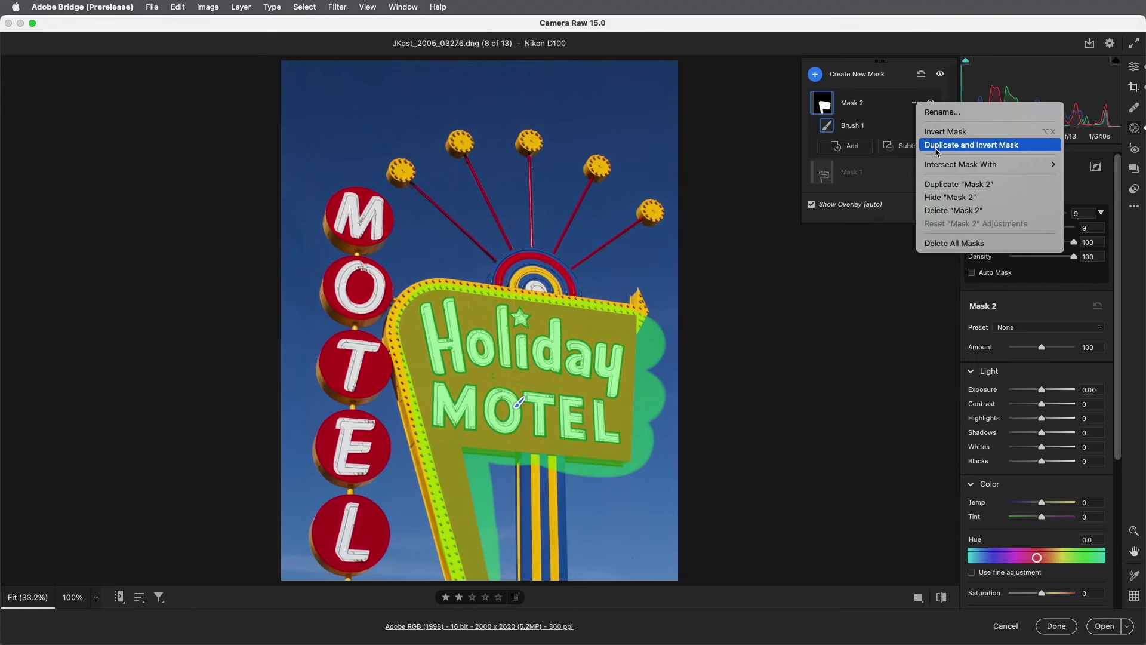
{"action": "mouse_move", "coordinate": [937, 166]}
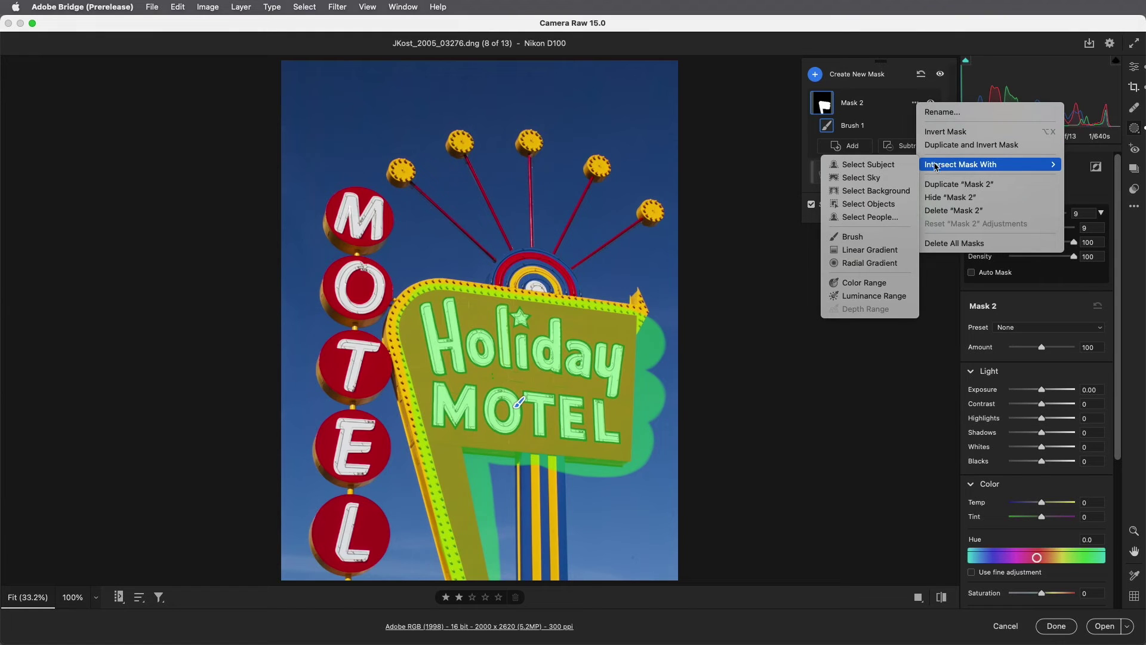
{"action": "left_click", "coordinate": [866, 283]}
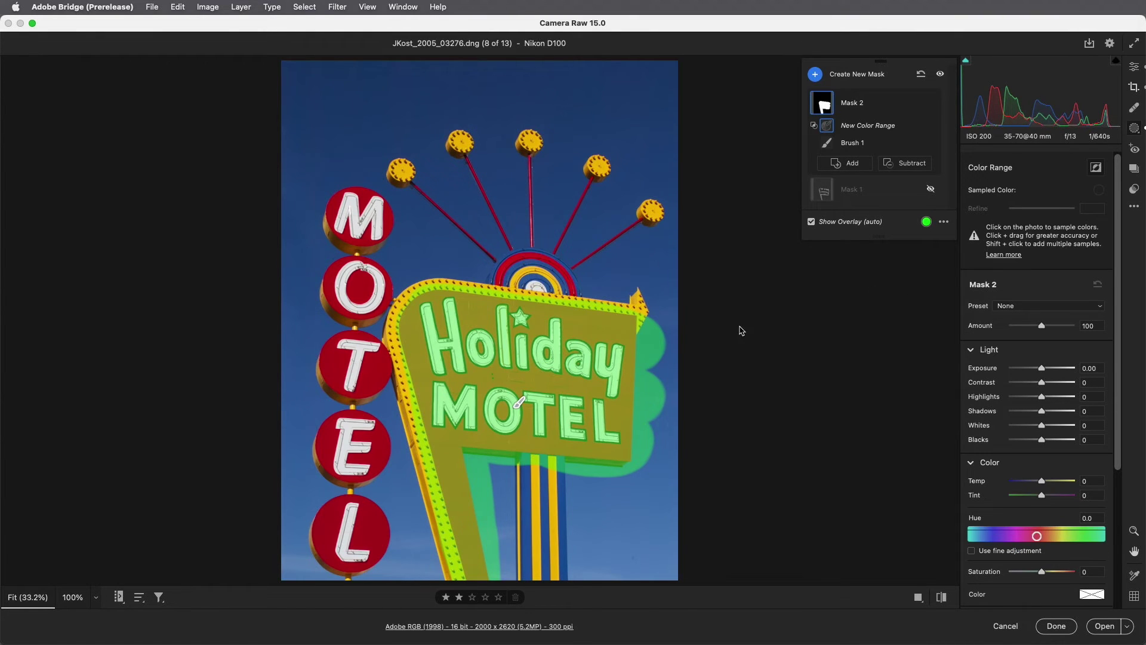
{"action": "left_click_drag", "start_coordinate": [577, 318], "coordinate": [605, 330]}
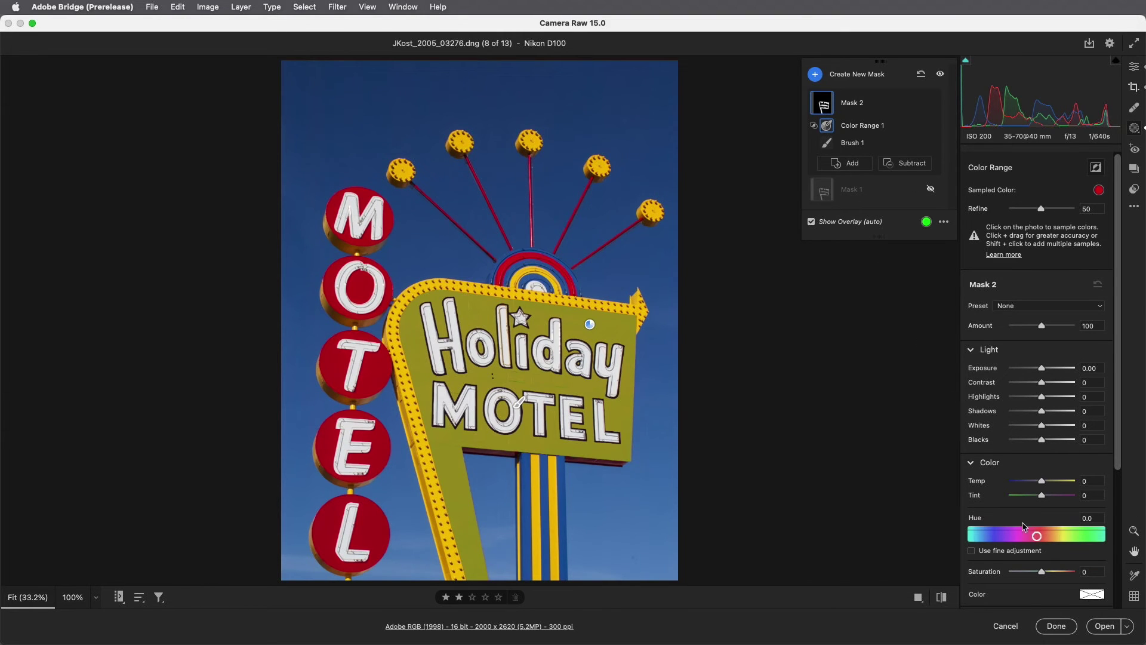
{"action": "left_click_drag", "start_coordinate": [1038, 540], "coordinate": [1004, 539]}
Step: Open the cracked mud photo in the edit settings and zoom to 100% on the dark cracks
{"action": "key", "text": "super+f"}
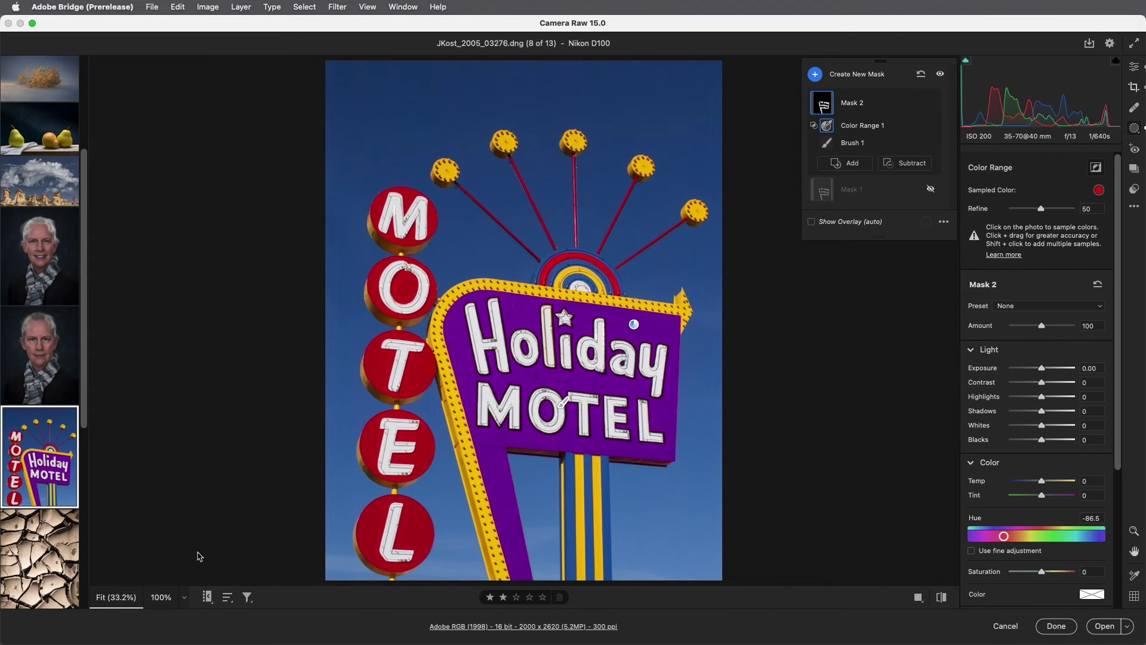
{"action": "left_click", "coordinate": [36, 561]}
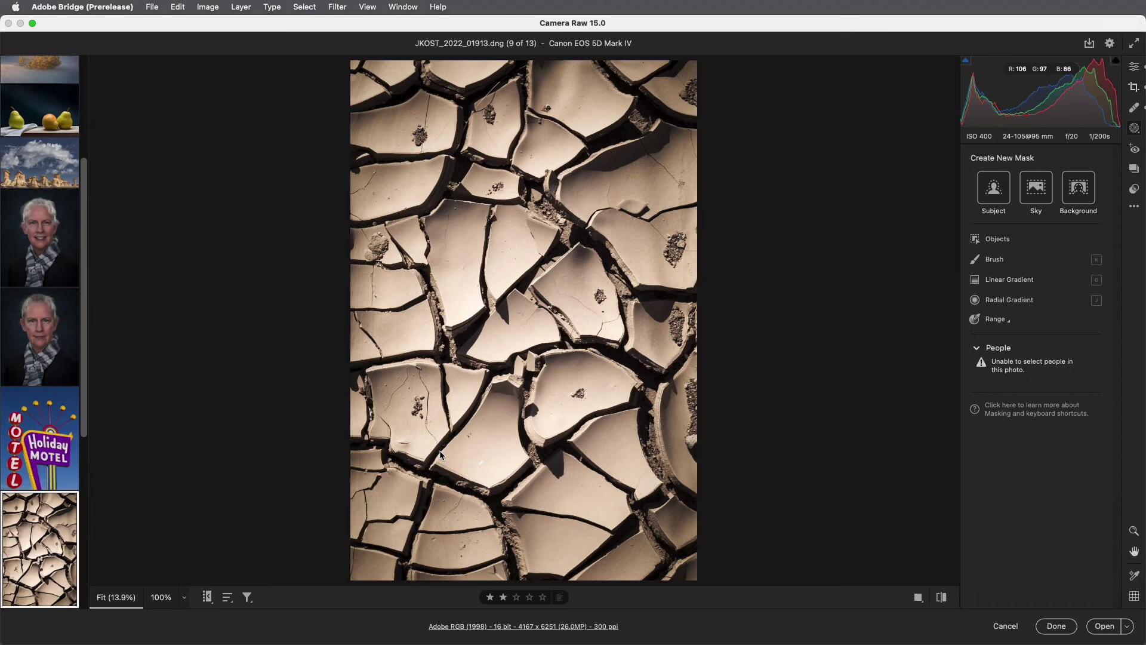
{"action": "key", "text": "e"}
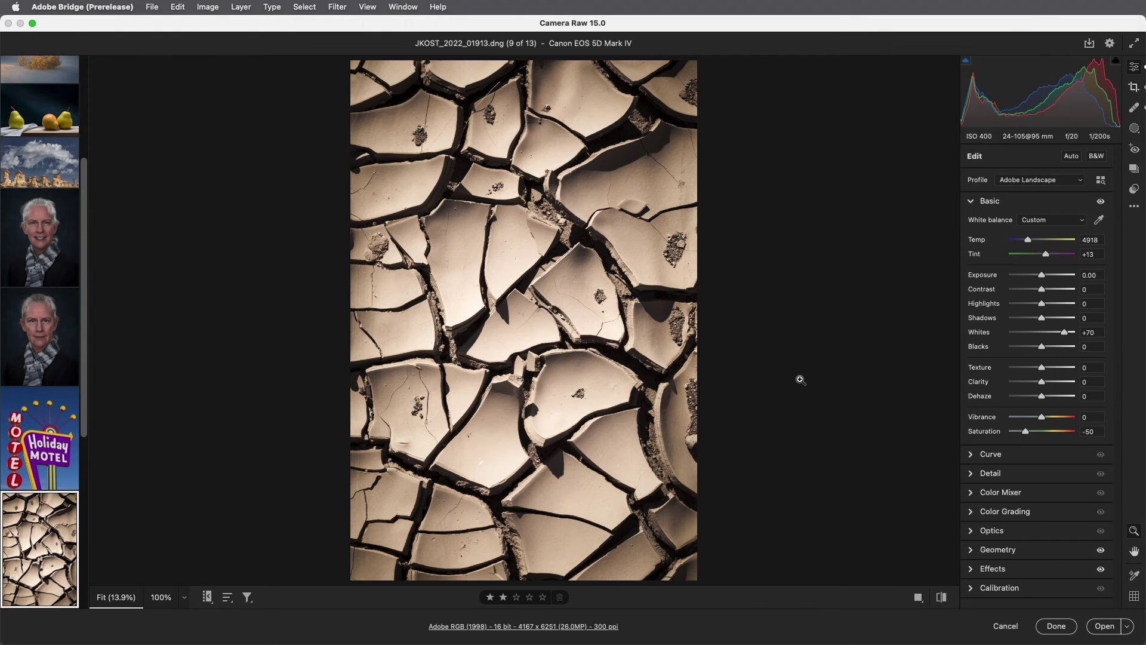
{"action": "left_click", "coordinate": [452, 178]}
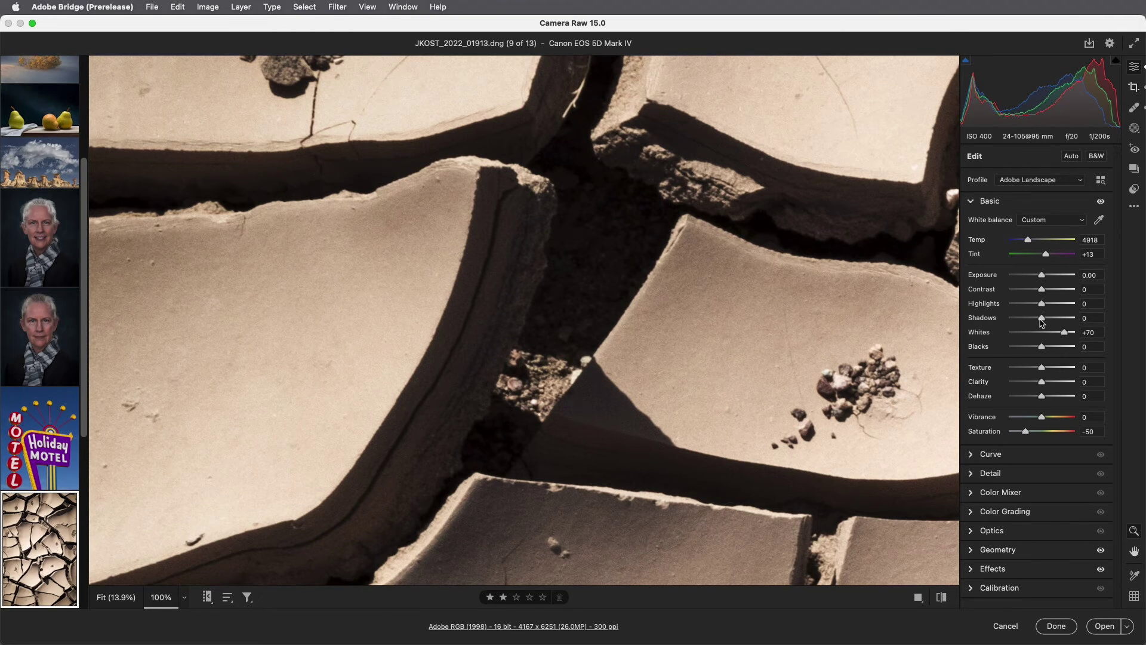
Step: Raise the photo's Shadows to +100 and create a luminance range mask sampled from the dark crack
{"action": "left_click_drag", "start_coordinate": [1042, 318], "coordinate": [1081, 318]}
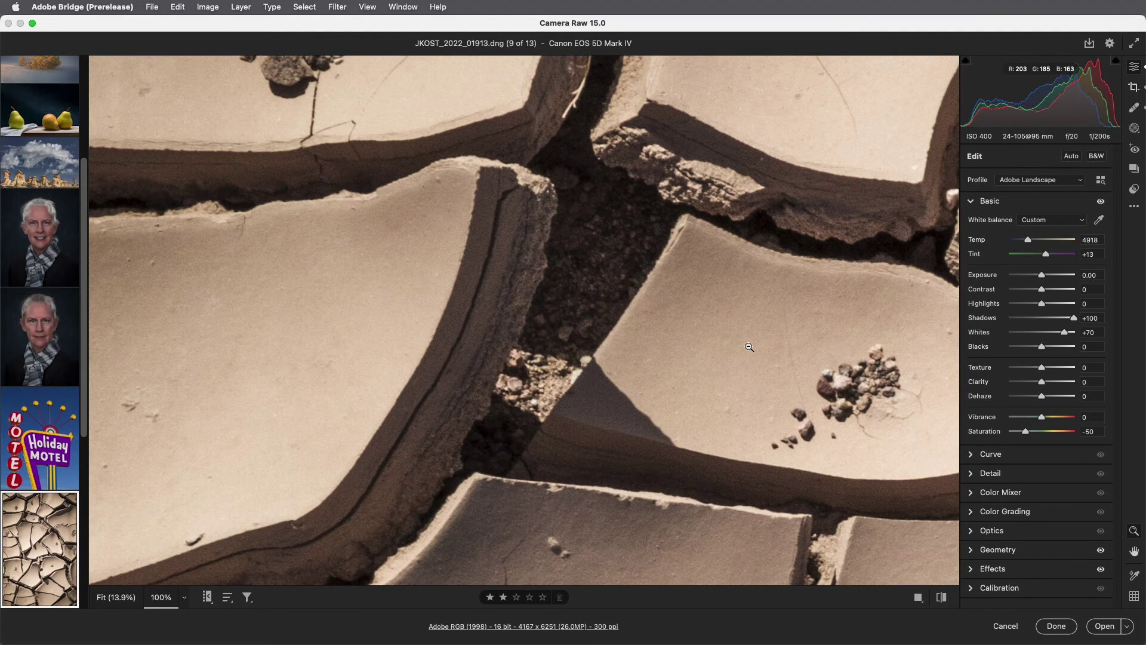
{"action": "left_click", "coordinate": [1134, 130]}
{"action": "left_click", "coordinate": [997, 320]}
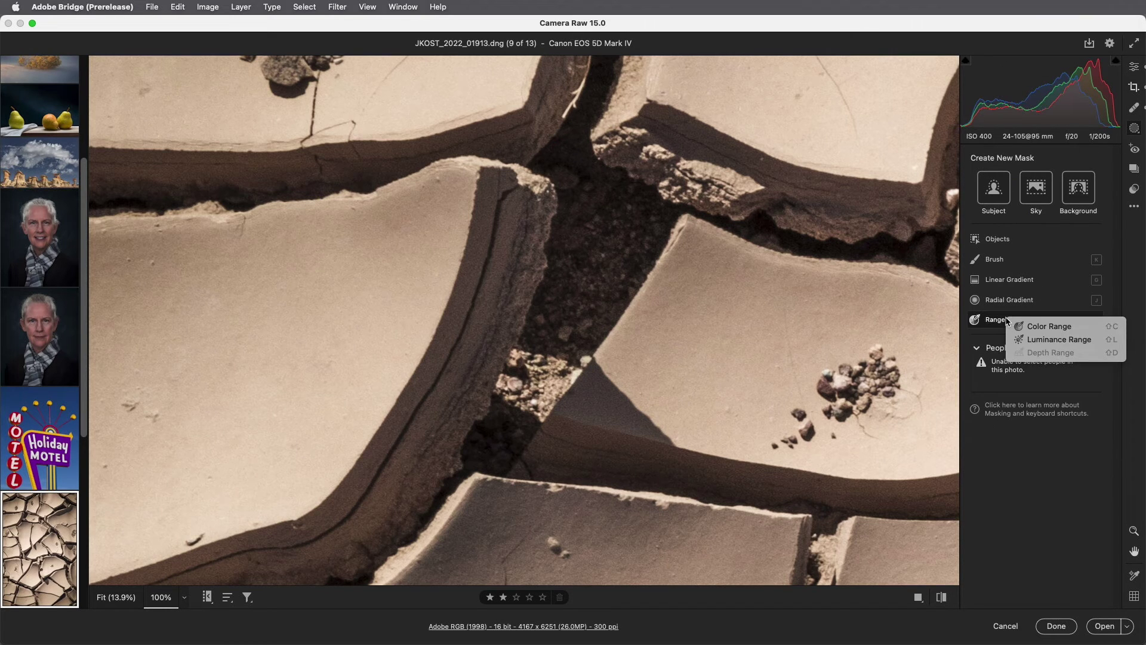
{"action": "left_click", "coordinate": [1031, 341]}
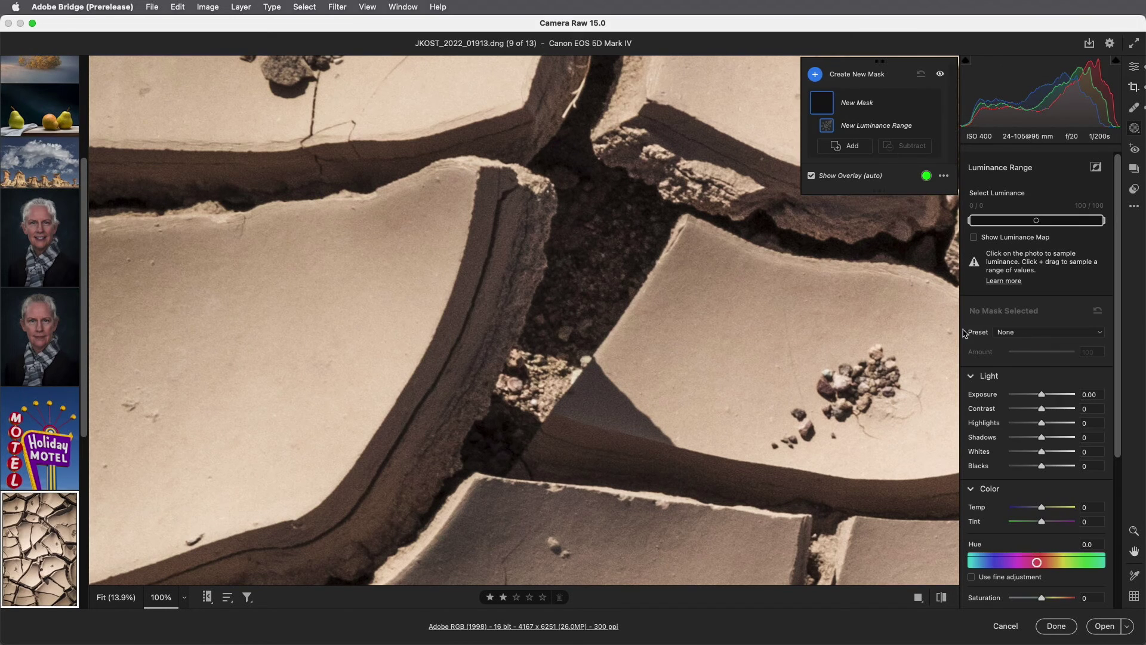
{"action": "left_click", "coordinate": [590, 178]}
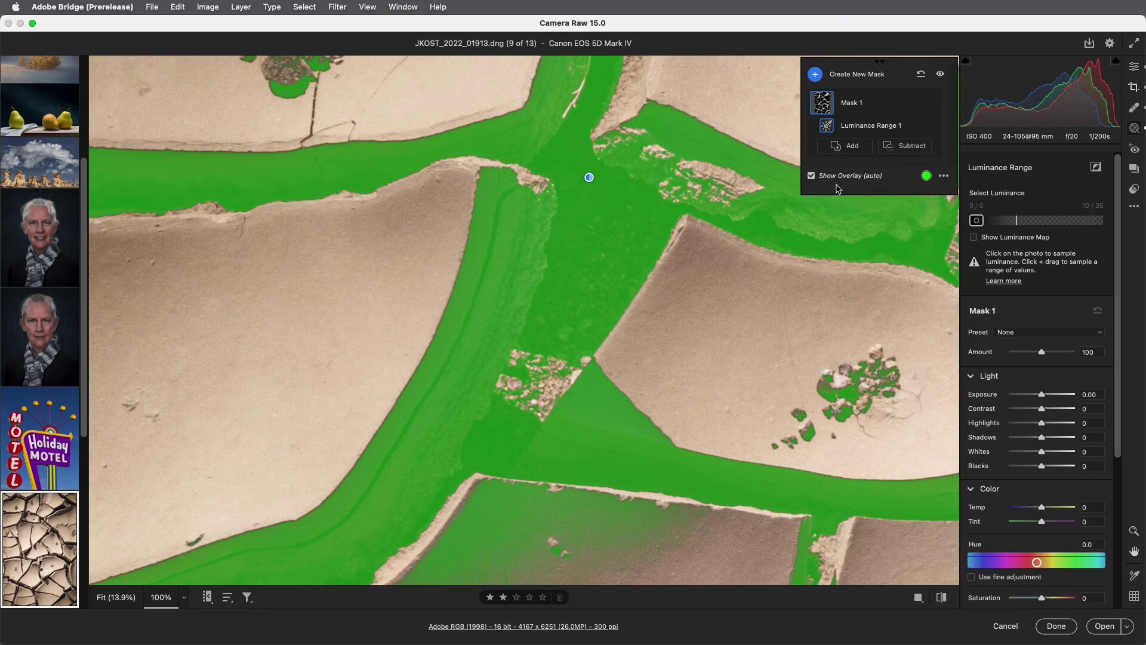
Step: Change the mask overlay color to red
{"action": "left_click", "coordinate": [928, 177]}
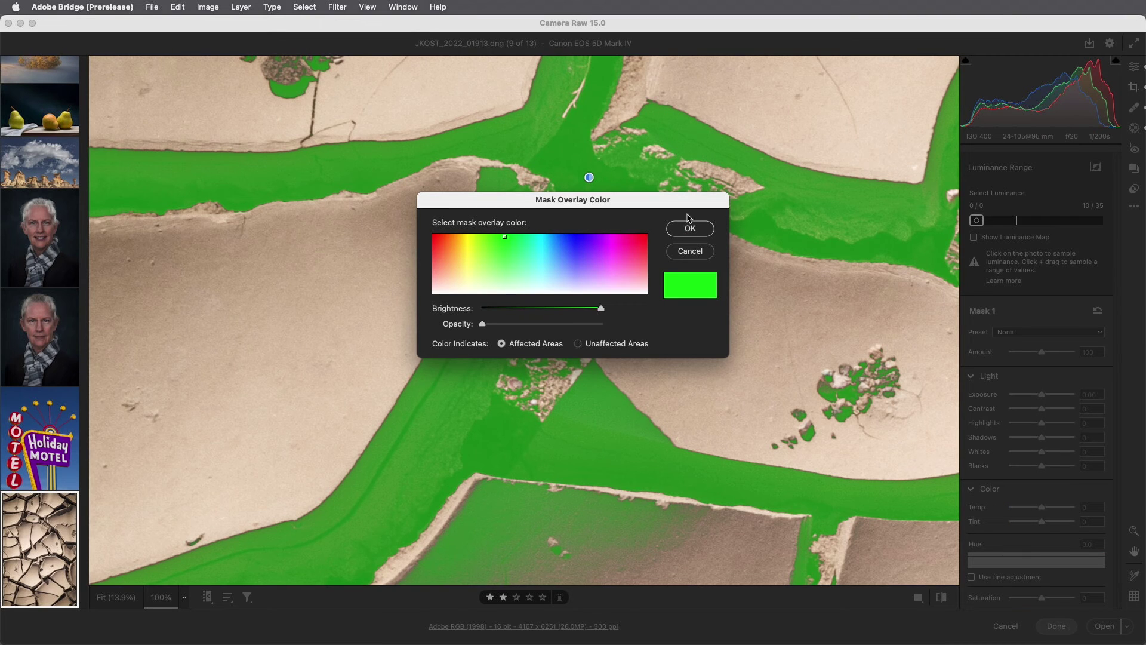
{"action": "left_click_drag", "start_coordinate": [468, 241], "coordinate": [422, 223]}
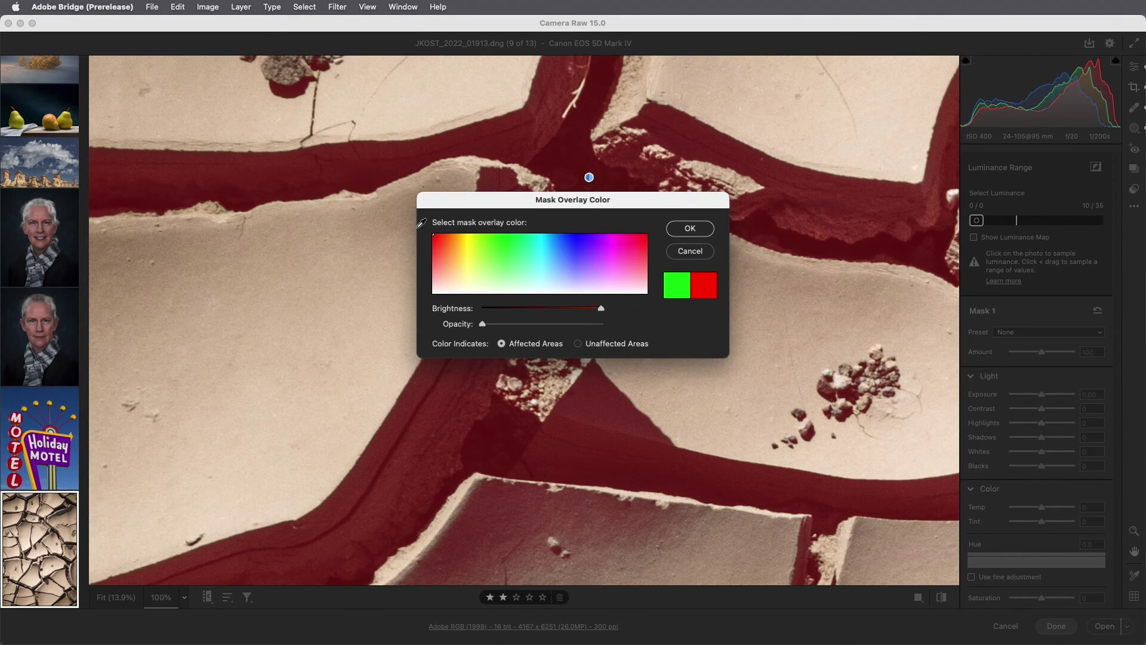
{"action": "left_click", "coordinate": [689, 229]}
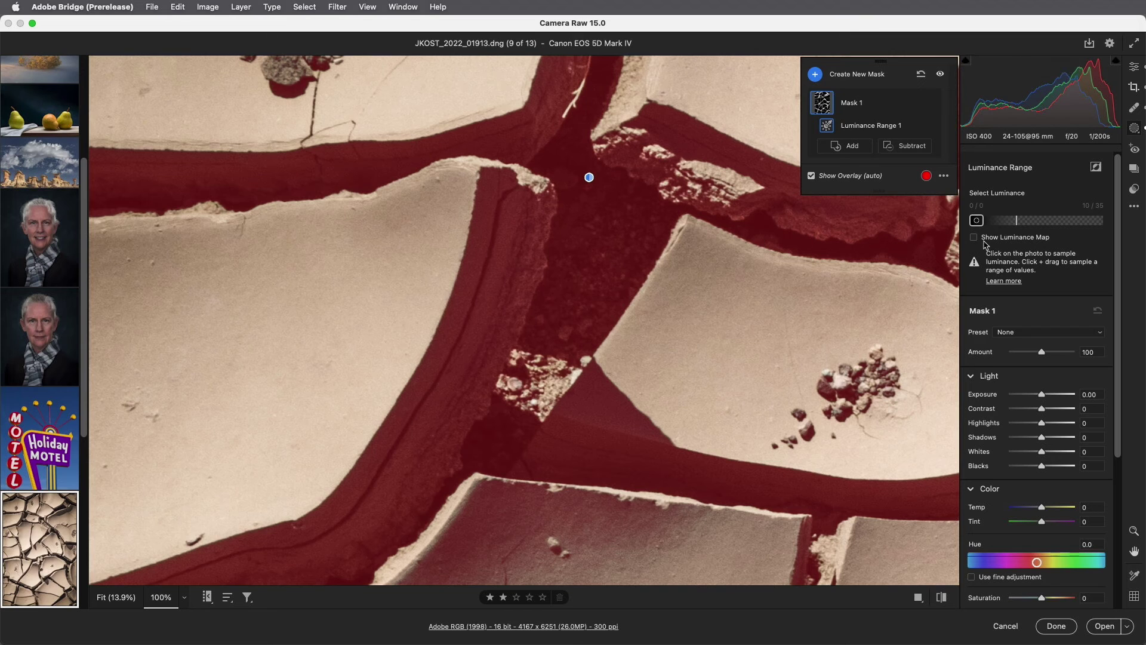
Step: Show the luminance map, extend the range's upper limit to 26 and try upper falloffs of 59 and 33
{"action": "left_click", "coordinate": [974, 238]}
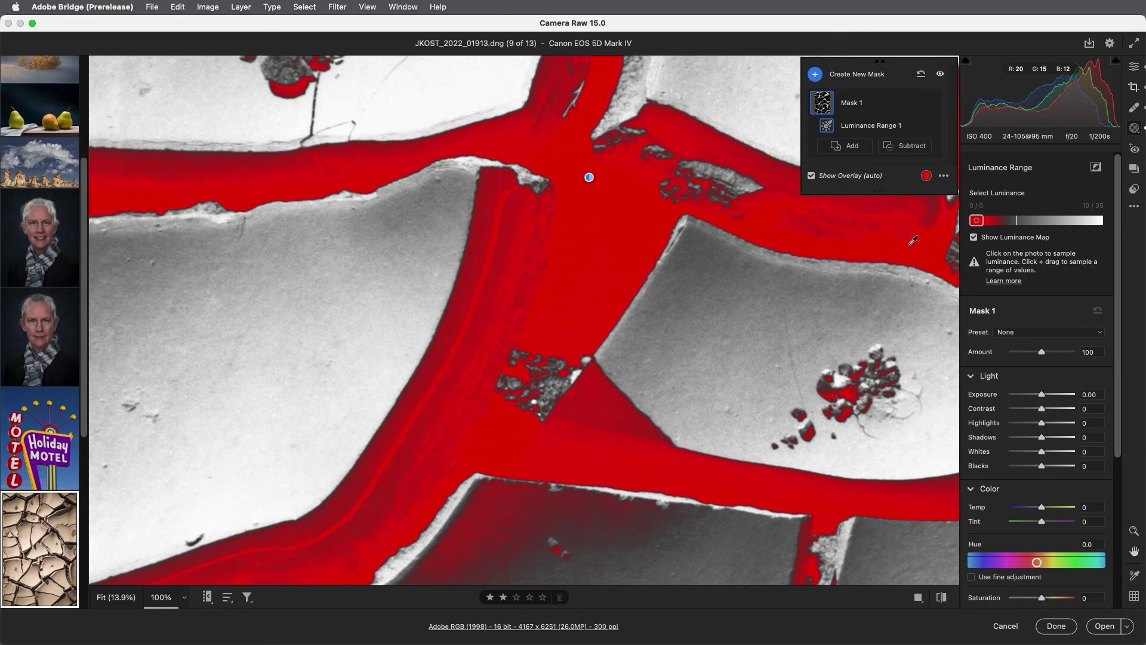
{"action": "mouse_move", "coordinate": [977, 222]}
{"action": "left_click_drag", "start_coordinate": [986, 224], "coordinate": [1010, 224]}
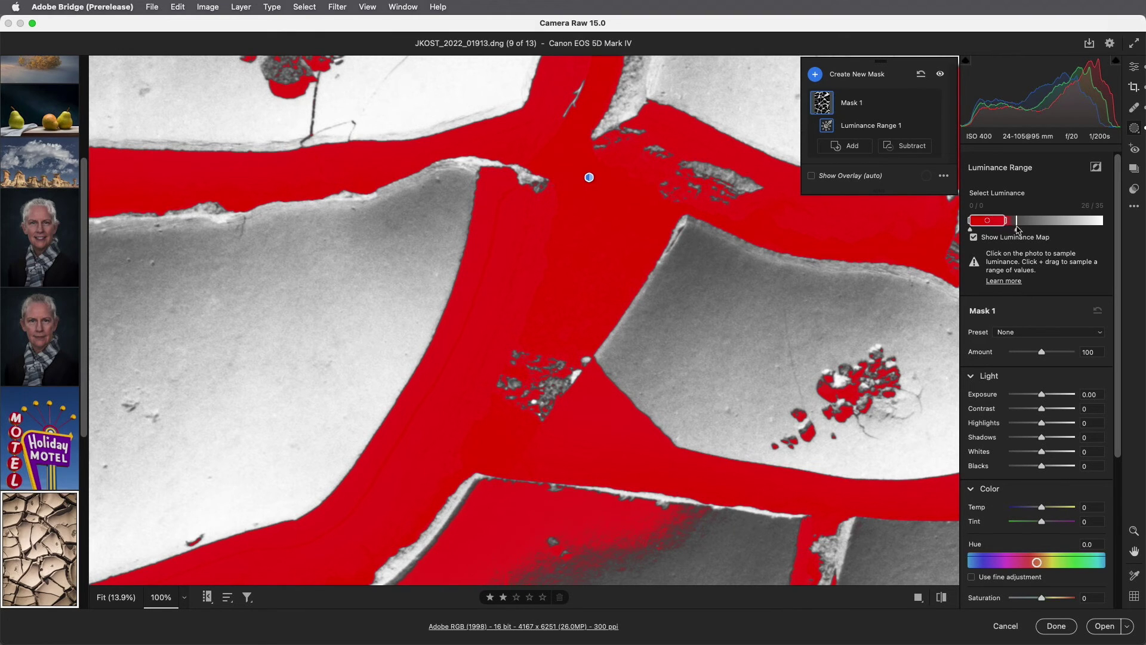
{"action": "left_click_drag", "start_coordinate": [1017, 231], "coordinate": [1049, 232]}
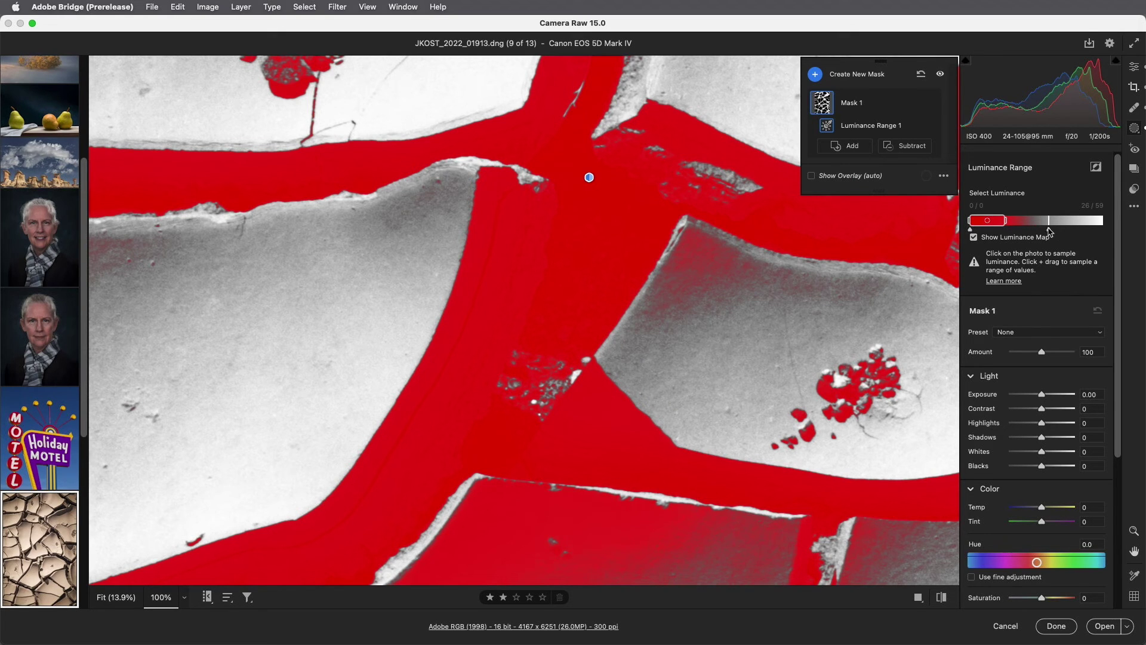
{"action": "left_click_drag", "start_coordinate": [1050, 231], "coordinate": [1014, 232]}
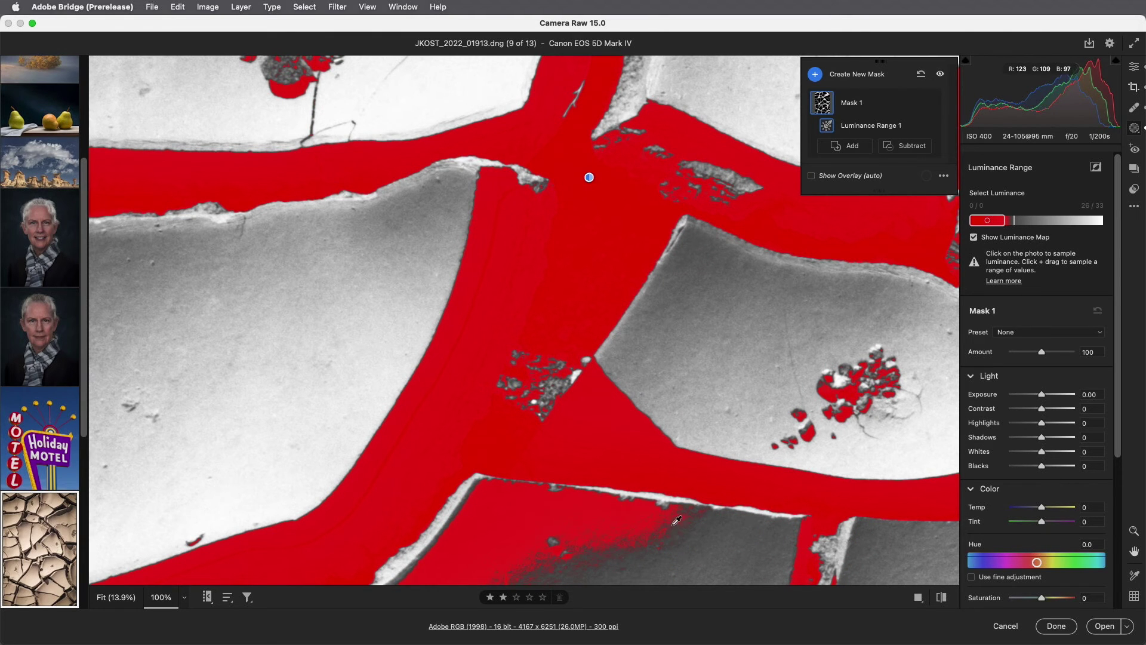
Step: Shift the luminance range to the highlights at 74 to 100 and extend its lower falloff to 43
{"action": "mouse_move", "coordinate": [989, 227]}
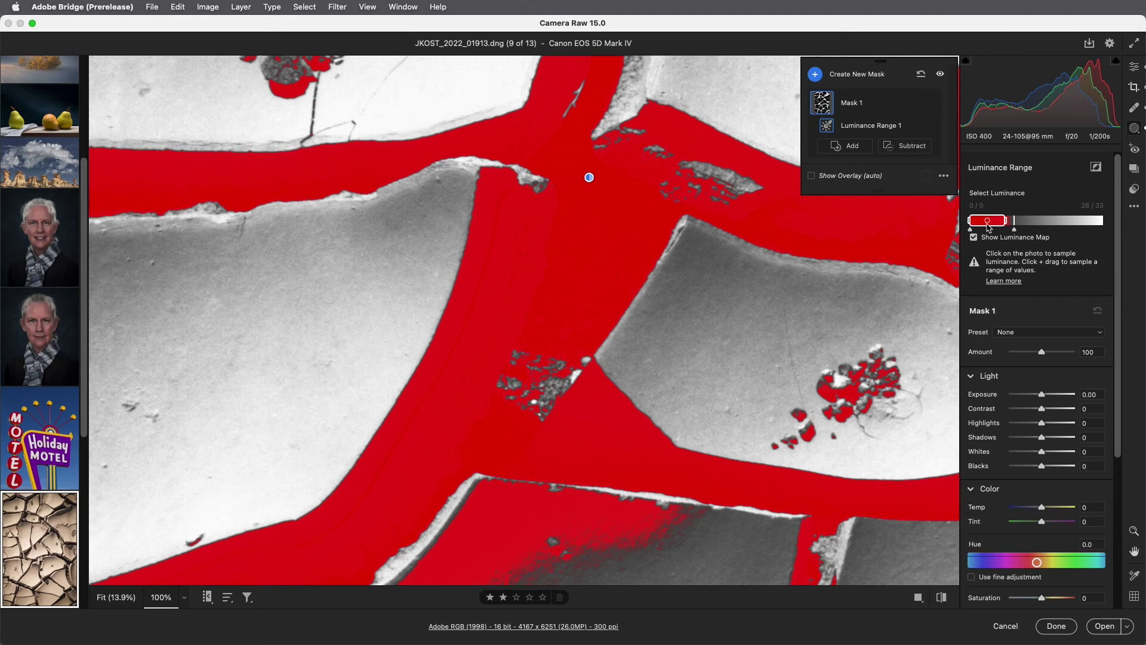
{"action": "left_click_drag", "start_coordinate": [988, 223], "coordinate": [1097, 227]}
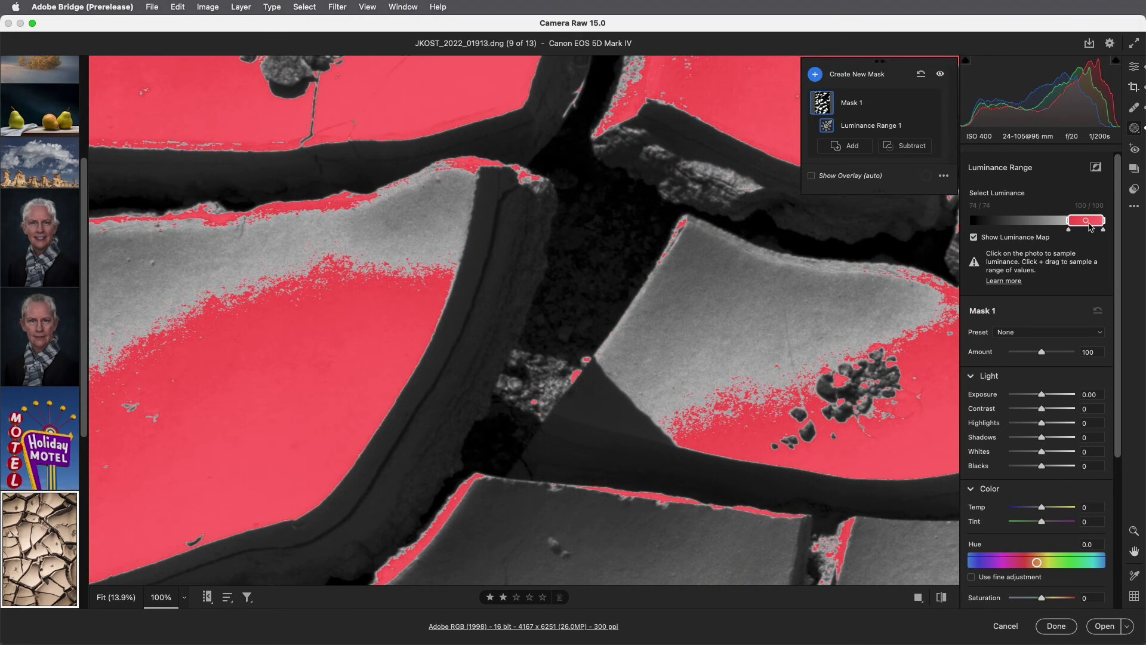
{"action": "left_click_drag", "start_coordinate": [1071, 231], "coordinate": [1029, 236]}
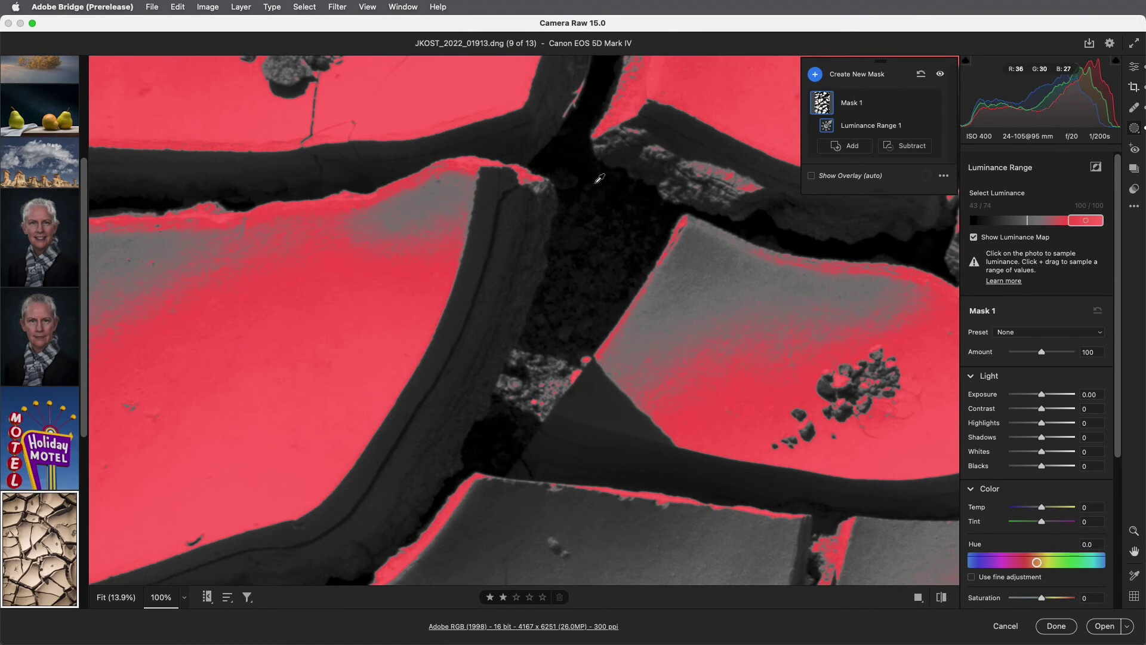
Step: Resample the luminance range across the dark crack, hide the luminance map and tighten the upper falloff to 24
{"action": "left_click_drag", "start_coordinate": [583, 179], "coordinate": [610, 193]}
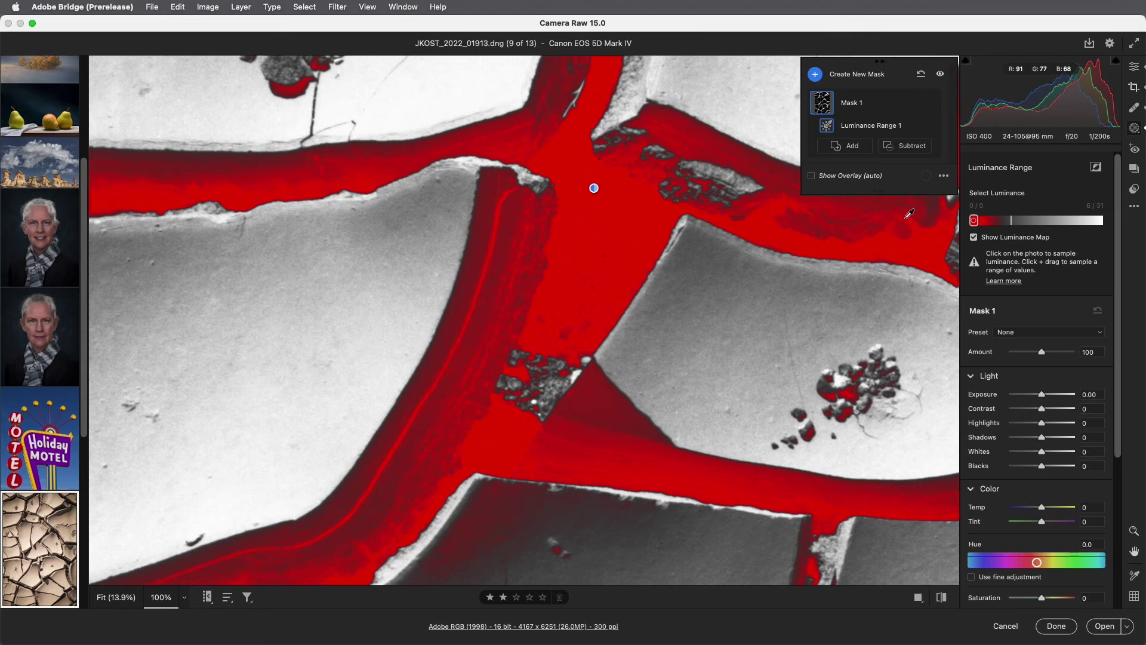
{"action": "left_click", "coordinate": [975, 238]}
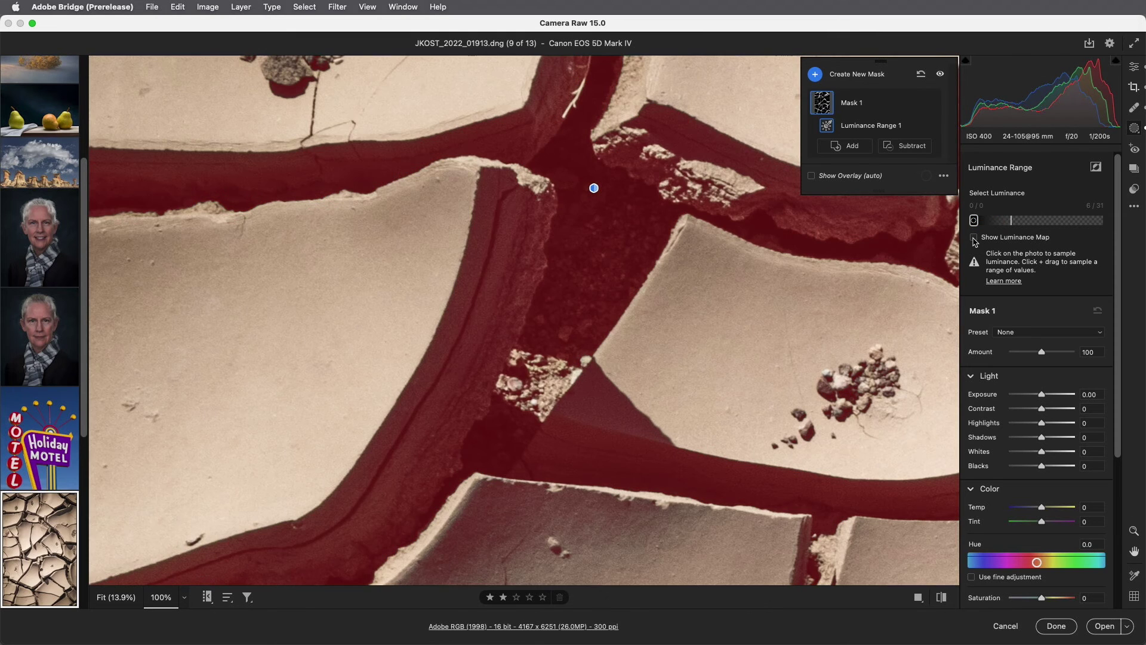
{"action": "key", "text": "alt"}
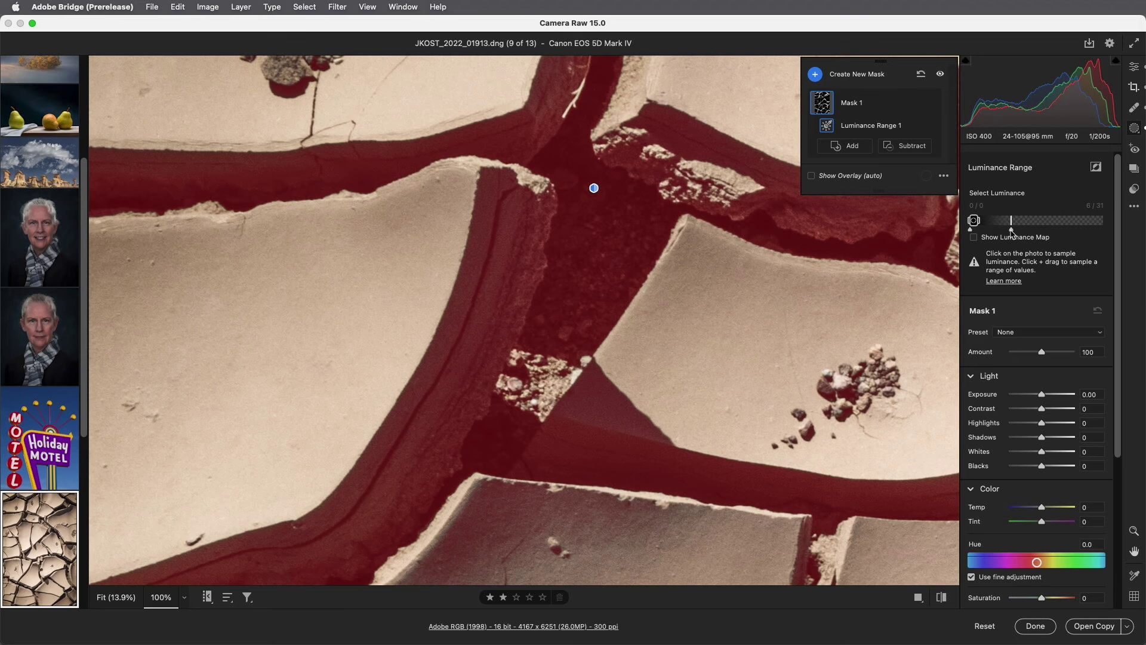
{"action": "mouse_move", "coordinate": [1011, 231]}
{"action": "left_mouse_down"}
{"action": "mouse_move", "coordinate": [1001, 234]}
{"action": "mouse_move", "coordinate": [1022, 232]}
{"action": "mouse_move", "coordinate": [1003, 232]}
{"action": "left_mouse_up"}
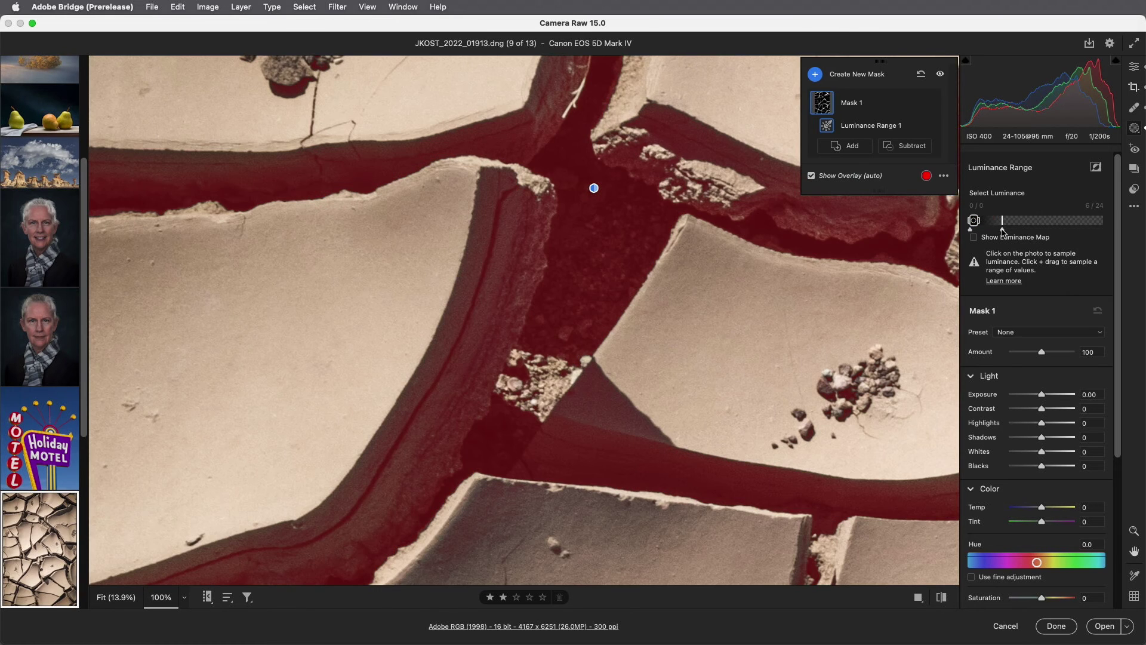
Step: Set Mask 1's noise reduction to +100 and extend its luminance range's upper limit to 16
{"action": "left_click", "coordinate": [973, 376]}
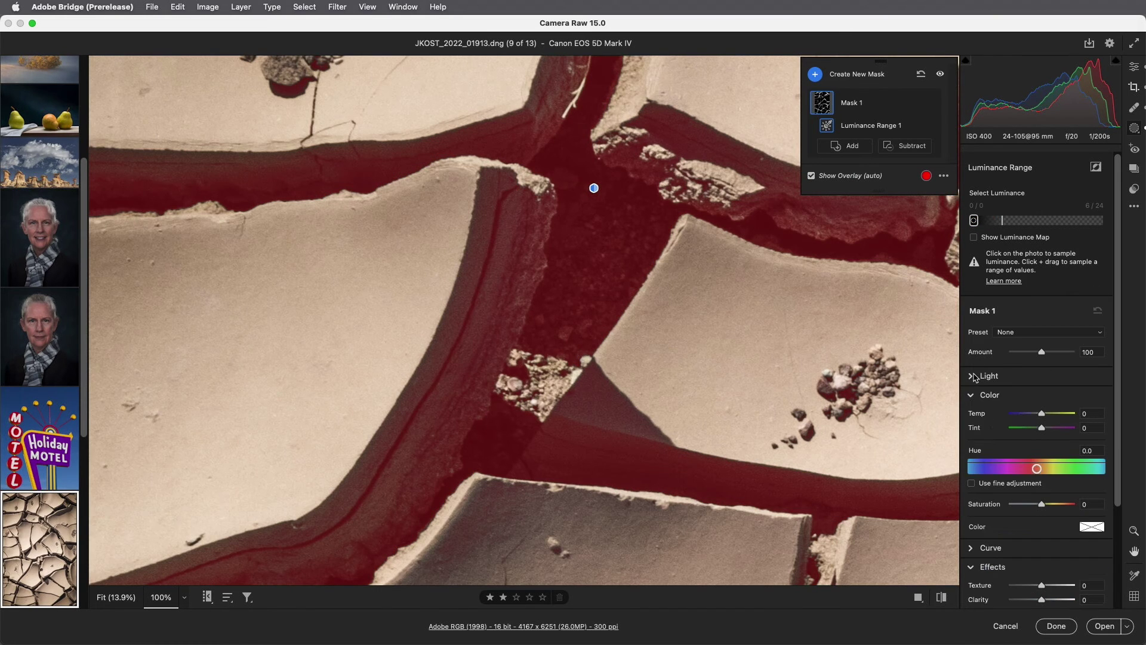
{"action": "left_click", "coordinate": [973, 396]}
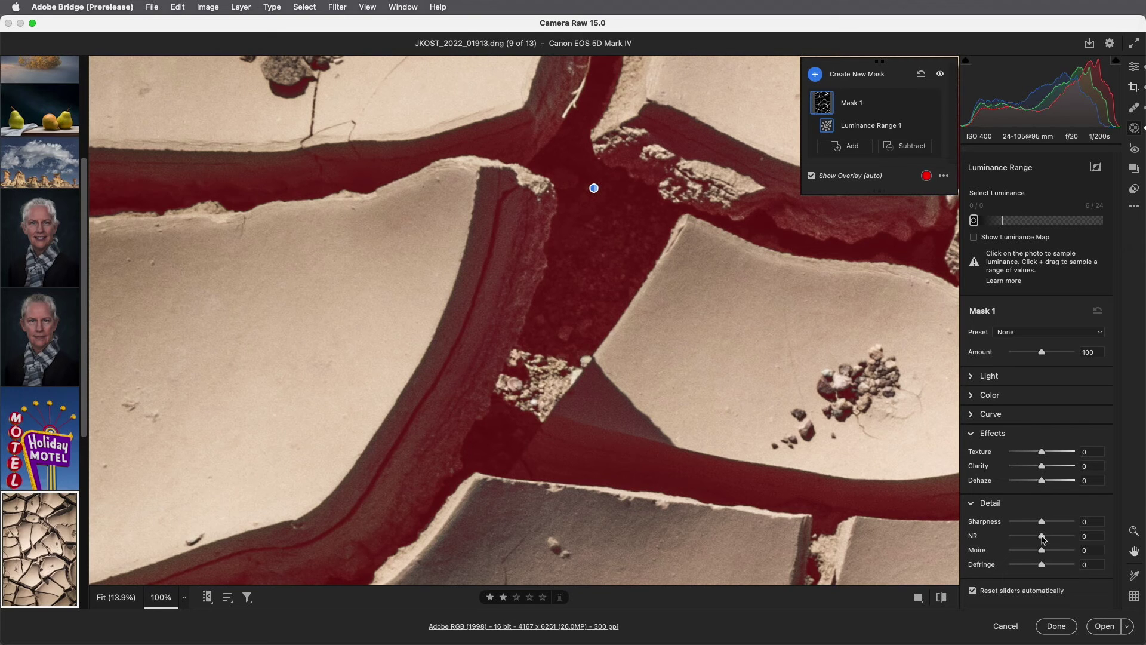
{"action": "left_click_drag", "start_coordinate": [1044, 539], "coordinate": [1096, 535]}
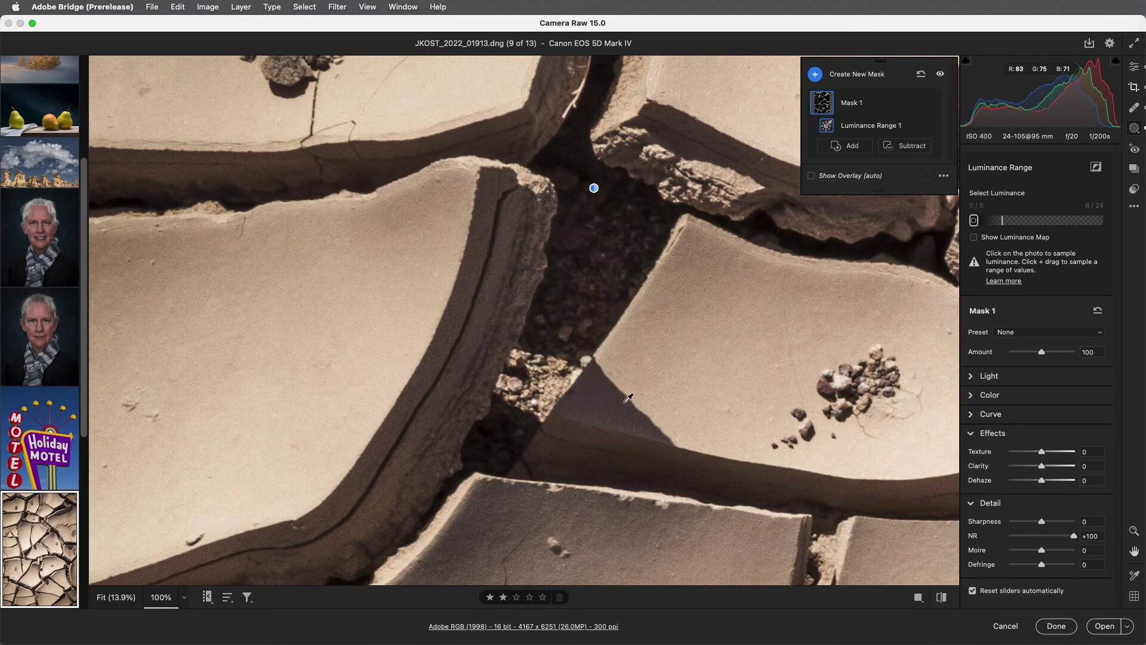
{"action": "left_click", "coordinate": [976, 221]}
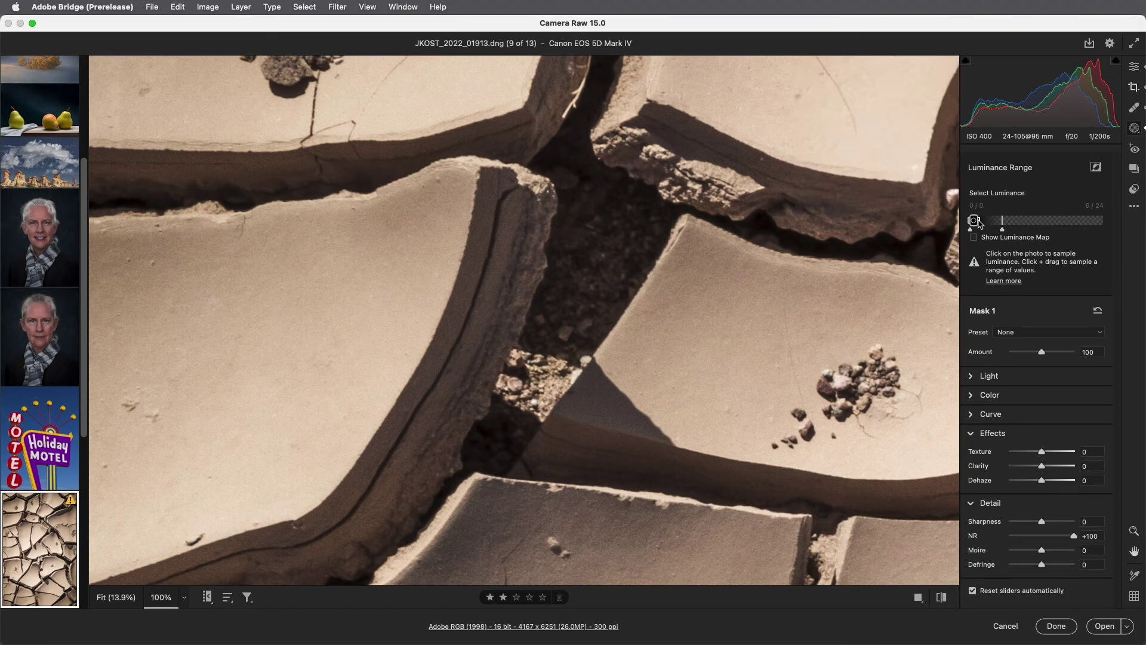
{"action": "left_click_drag", "start_coordinate": [979, 222], "coordinate": [993, 223]}
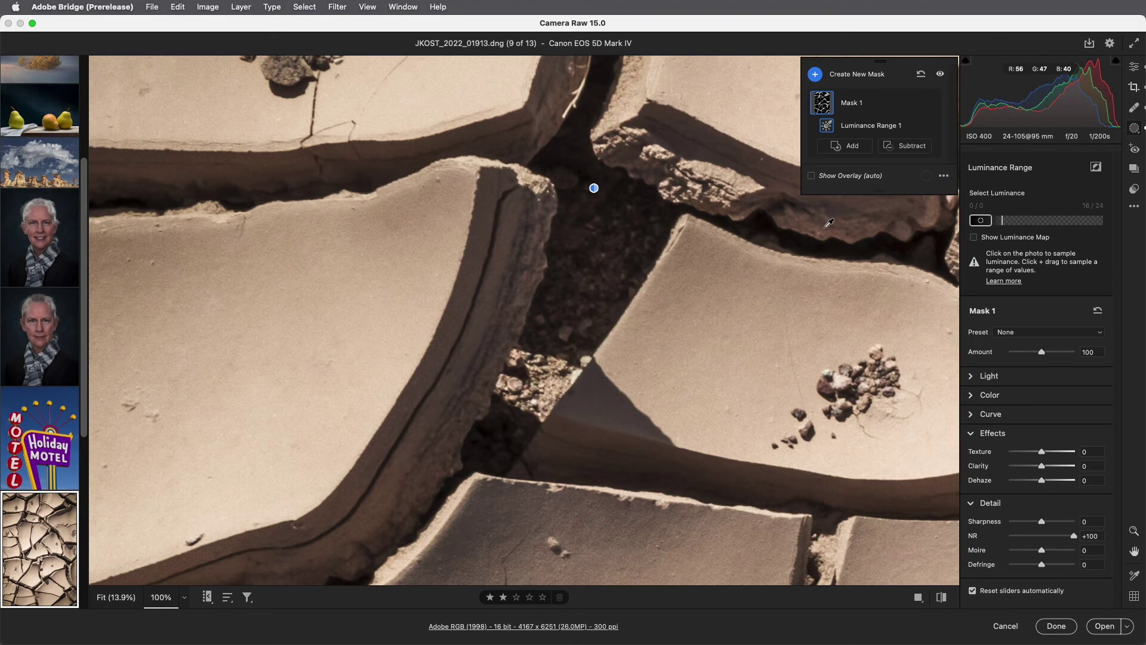
Step: Compare the noise in the dark cracks with the mask hidden and shown, including at 200% zoom
{"action": "left_click", "coordinate": [931, 103]}
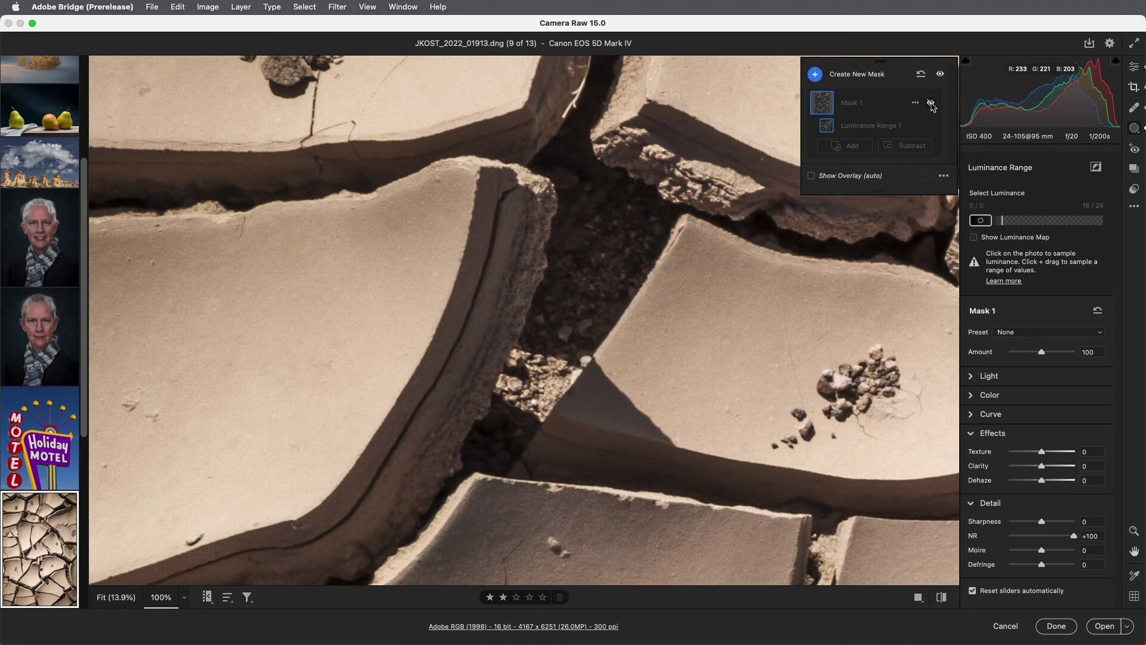
{"action": "left_click", "coordinate": [931, 102]}
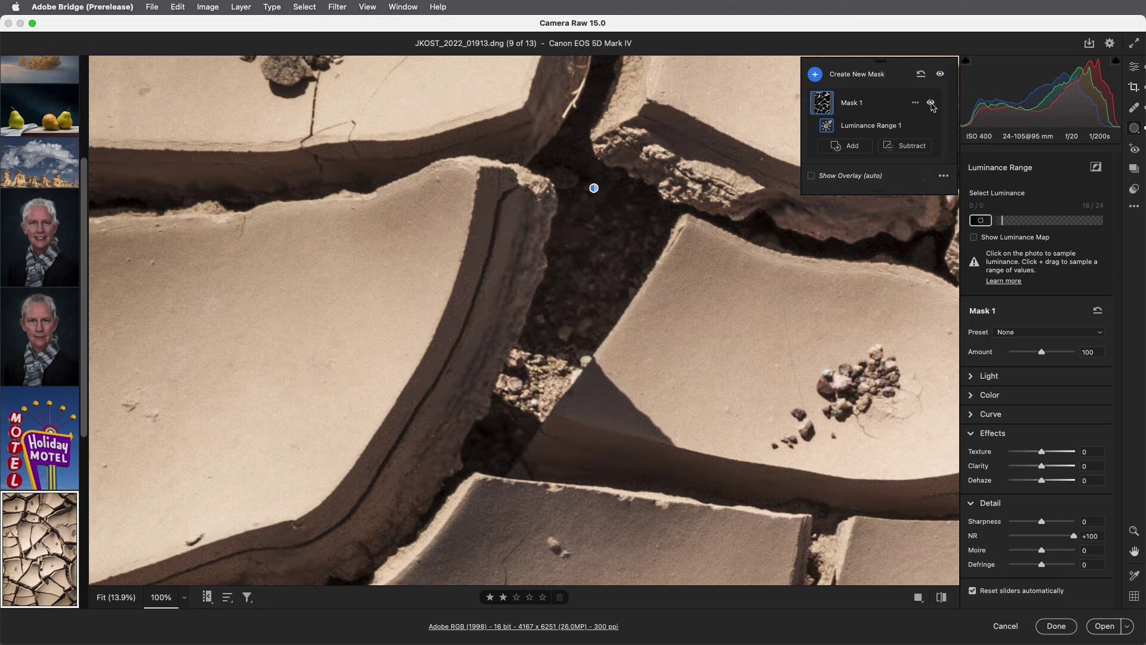
{"action": "key", "text": "super+plus"}
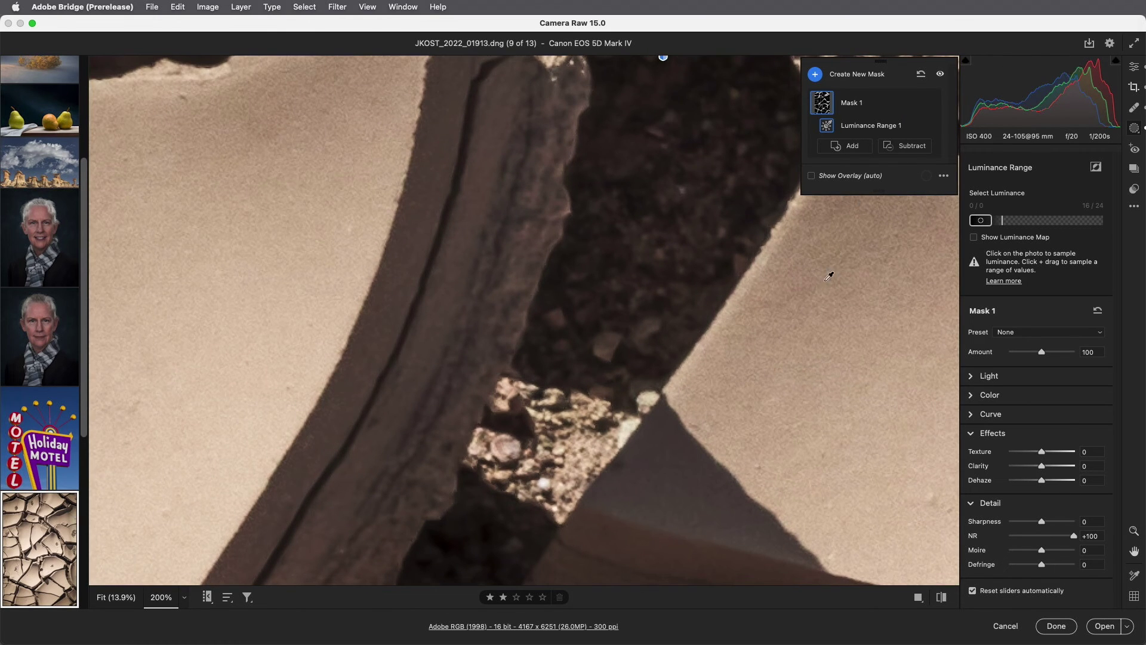
{"action": "left_click_drag", "start_coordinate": [806, 334], "coordinate": [739, 228]}
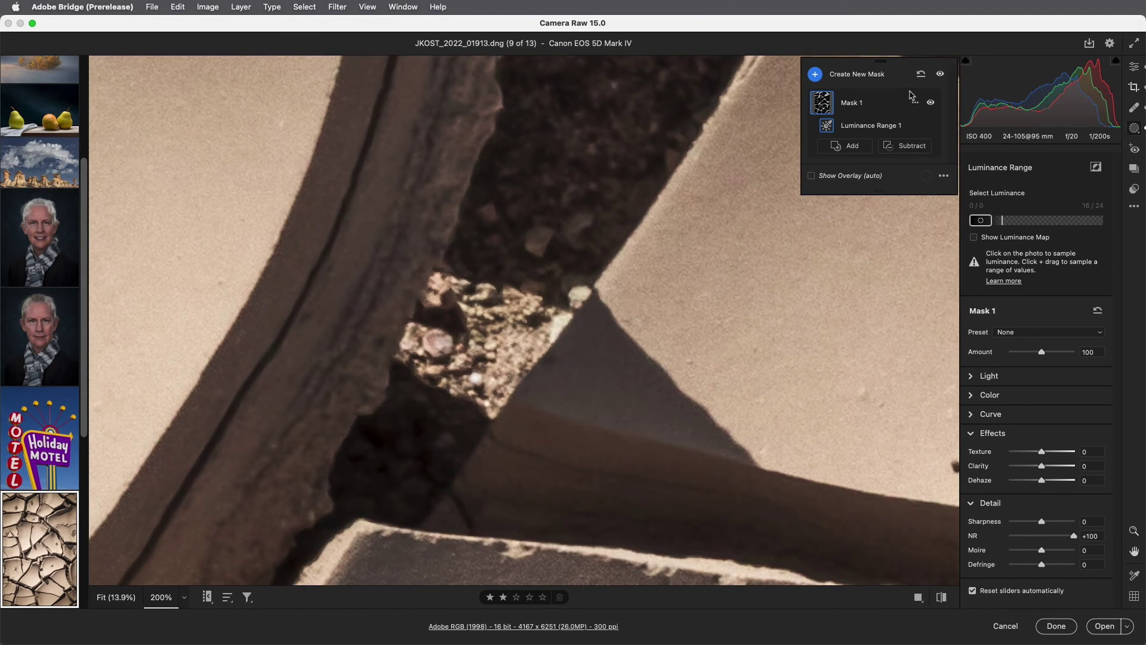
{"action": "left_click", "coordinate": [940, 75]}
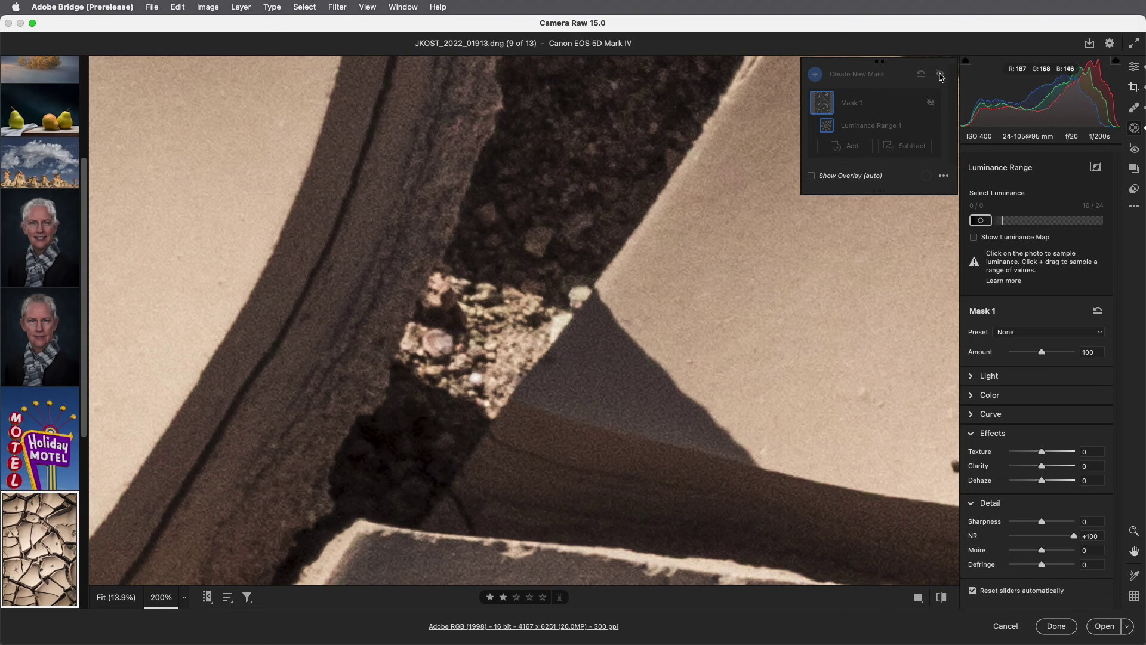
{"action": "left_click", "coordinate": [940, 74]}
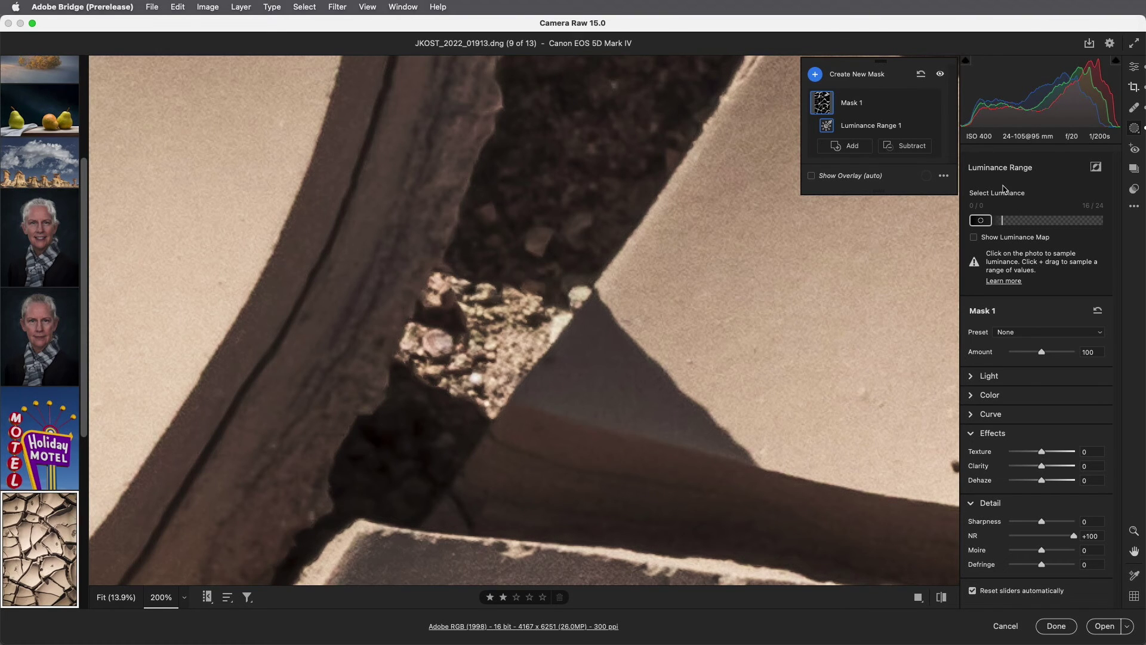
Step: Extend the luminance range's upper falloff to 42, compare with the masks hidden, and fit the whole photo in view
{"action": "left_click_drag", "start_coordinate": [1004, 226], "coordinate": [1027, 233]}
{"action": "left_click", "coordinate": [941, 75]}
{"action": "left_click", "coordinate": [941, 75]}
{"action": "left_click", "coordinate": [129, 598]}
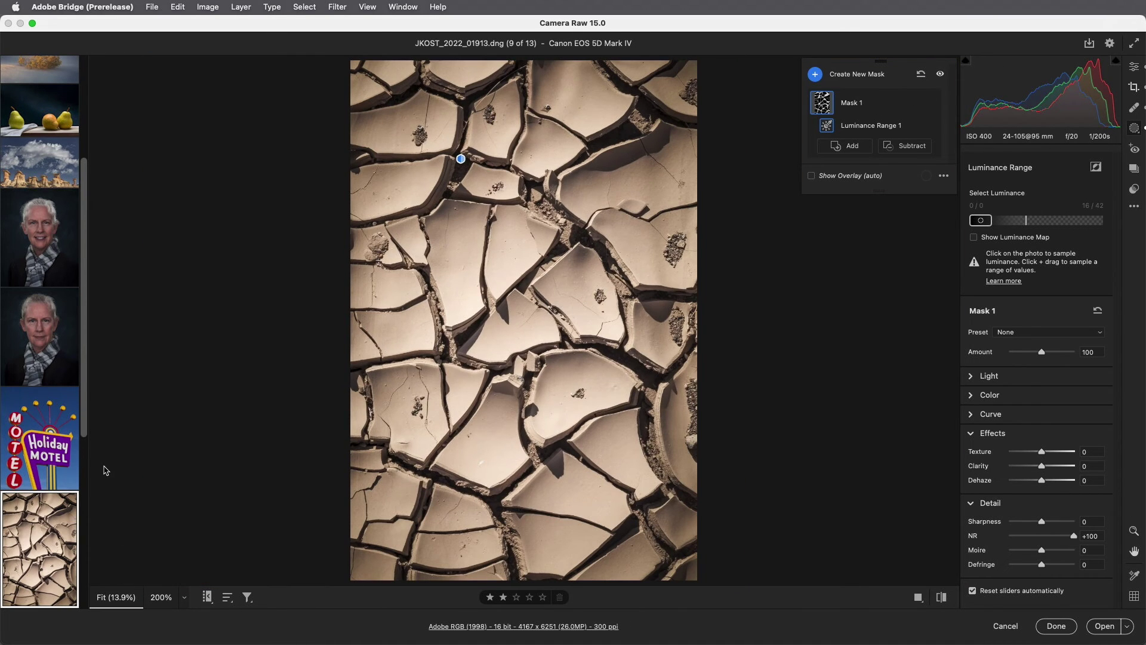
Step: In the bird-of-paradise photo, create a depth range mask sampled from the flower's pink-green base and check its depth map
{"action": "scroll", "coordinate": [83, 432], "scroll_direction": "down", "scroll_amount": 5}
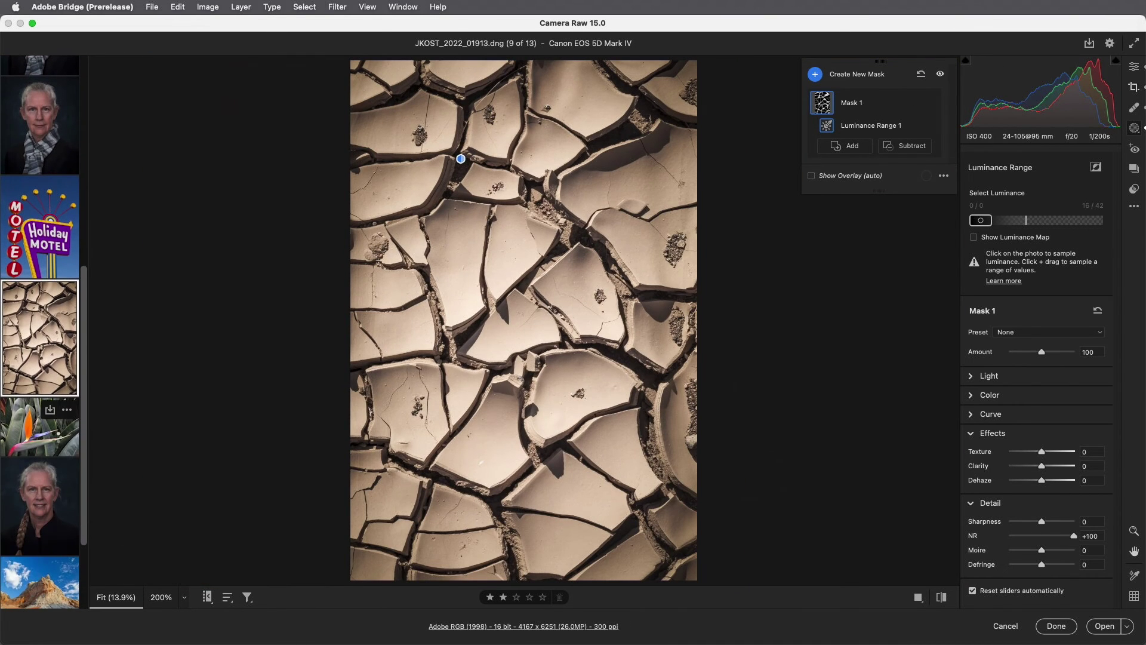
{"action": "left_click", "coordinate": [57, 441]}
{"action": "left_click", "coordinate": [995, 320]}
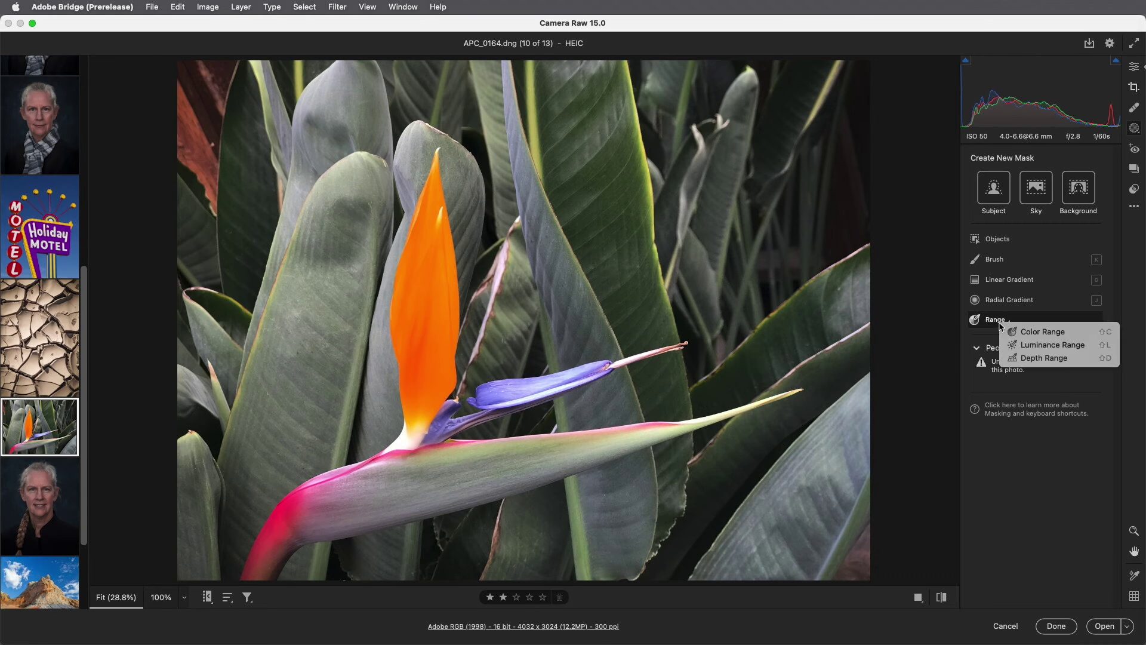
{"action": "left_click", "coordinate": [1027, 358]}
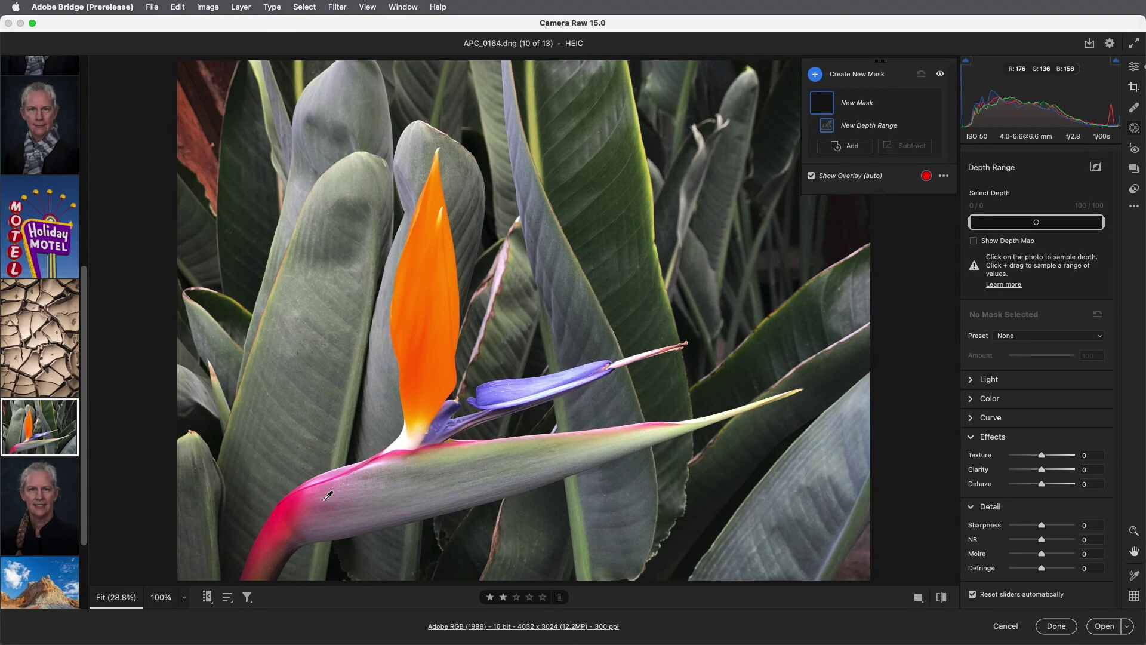
{"action": "left_click", "coordinate": [322, 500]}
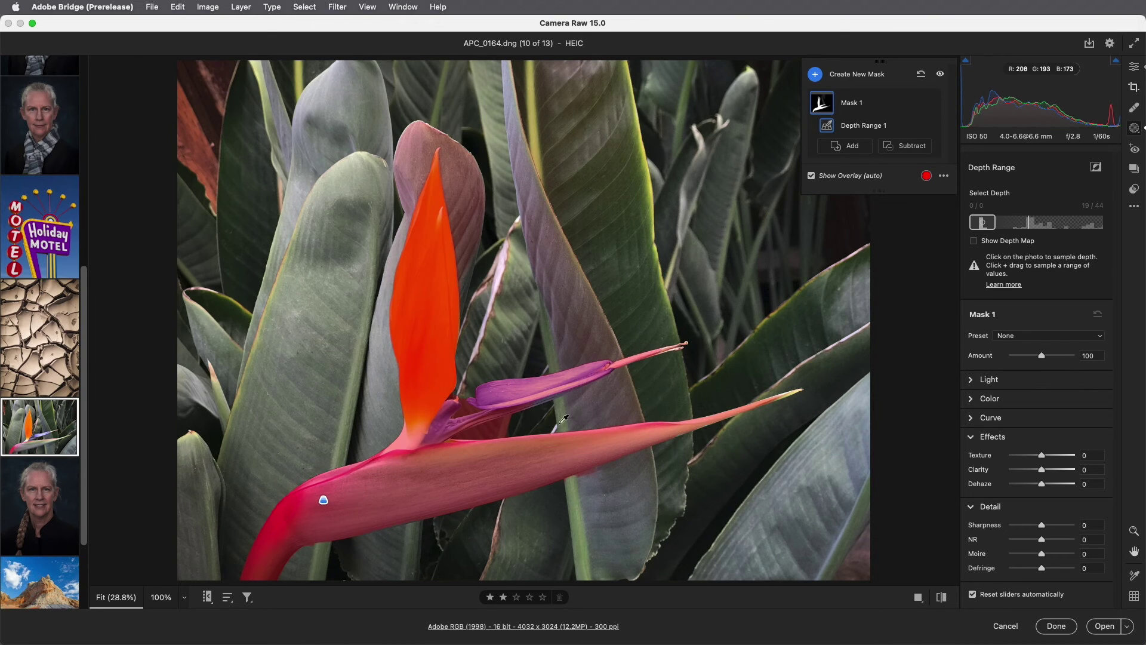
{"action": "left_click", "coordinate": [974, 241]}
{"action": "left_click", "coordinate": [975, 242]}
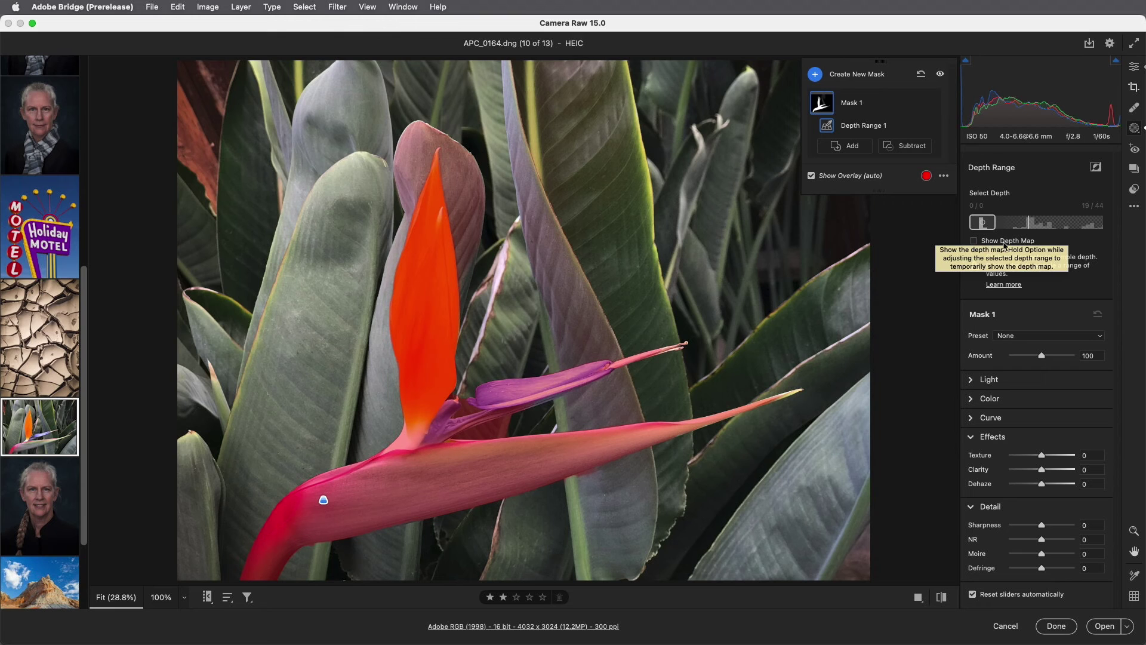
Step: Lower the depth range's upper limit to 16 and set Mask 1's saturation to -100
{"action": "key", "text": "alt"}
{"action": "mouse_move", "coordinate": [998, 227]}
{"action": "left_mouse_down"}
{"action": "mouse_move", "coordinate": [1008, 228]}
{"action": "mouse_move", "coordinate": [993, 228]}
{"action": "left_mouse_up"}
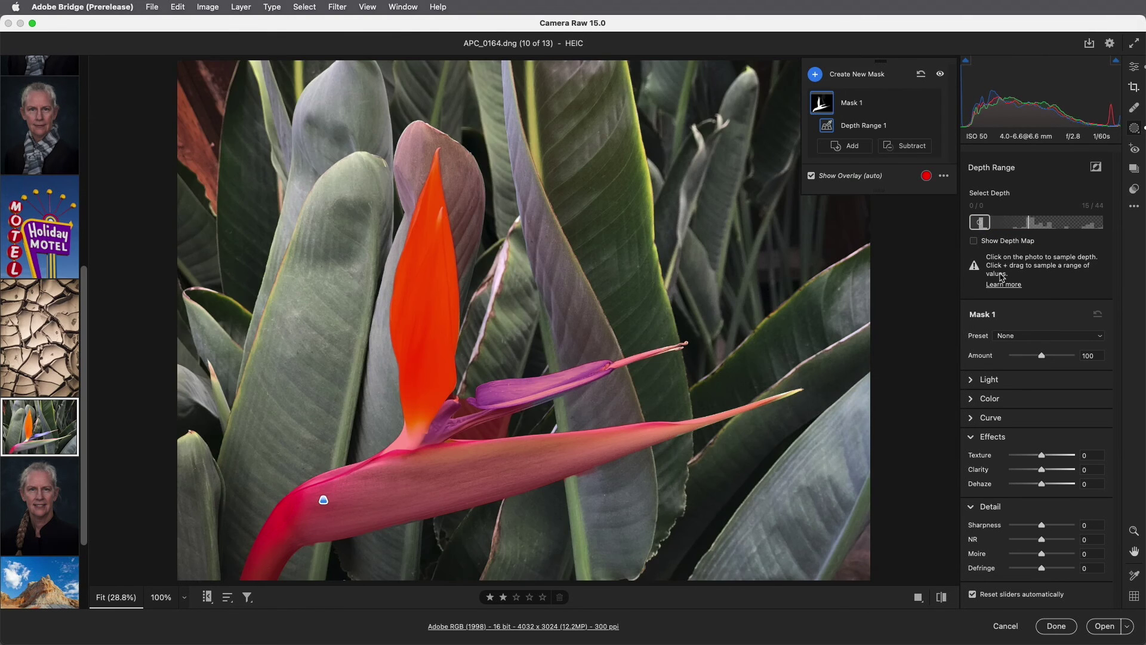
{"action": "left_click", "coordinate": [972, 400]}
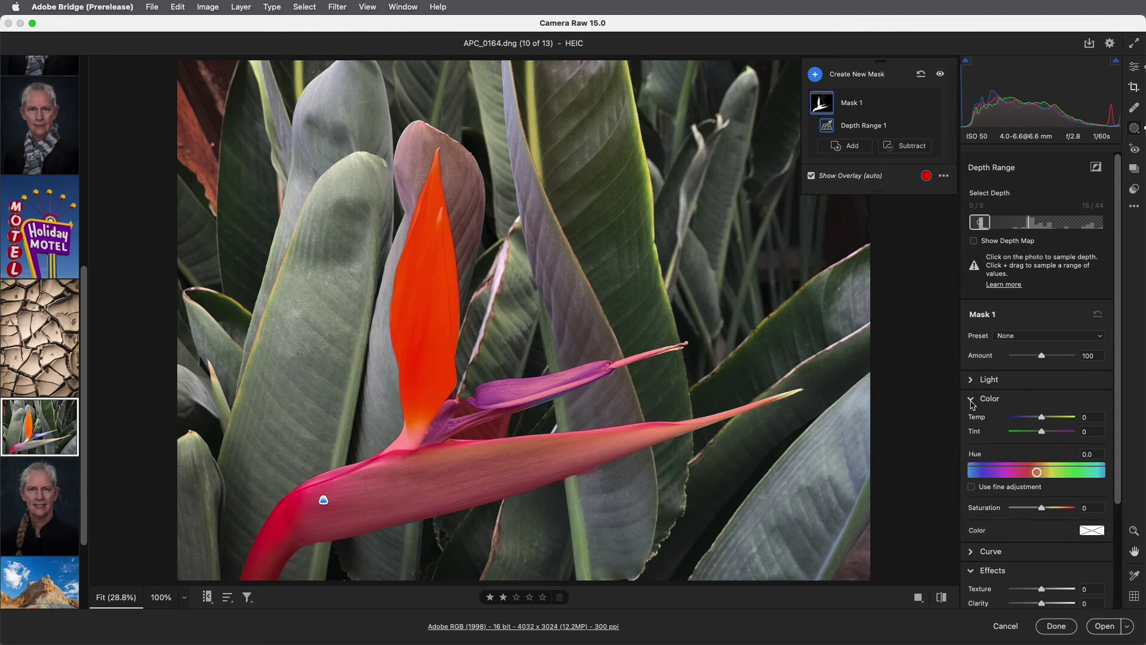
{"action": "left_click_drag", "start_coordinate": [1042, 508], "coordinate": [991, 512]}
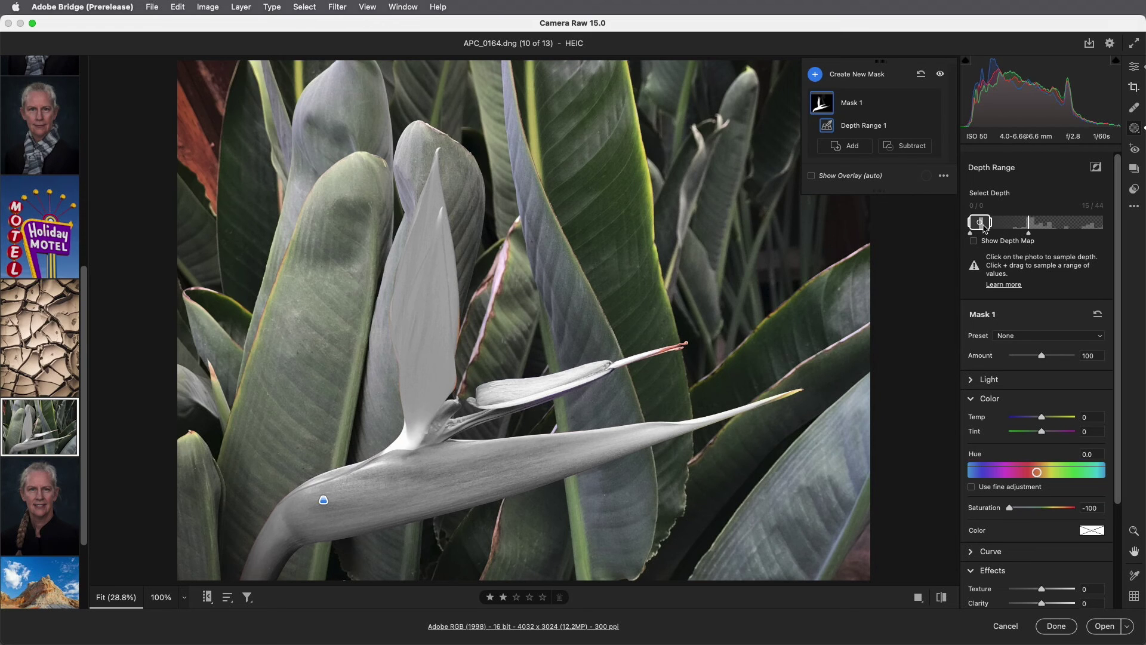
Step: Shift the depth range to the background leaves, spanning 33 to 100 with a lower falloff of 19, and compare with the masks hidden
{"action": "left_click_drag", "start_coordinate": [984, 229], "coordinate": [1106, 229]}
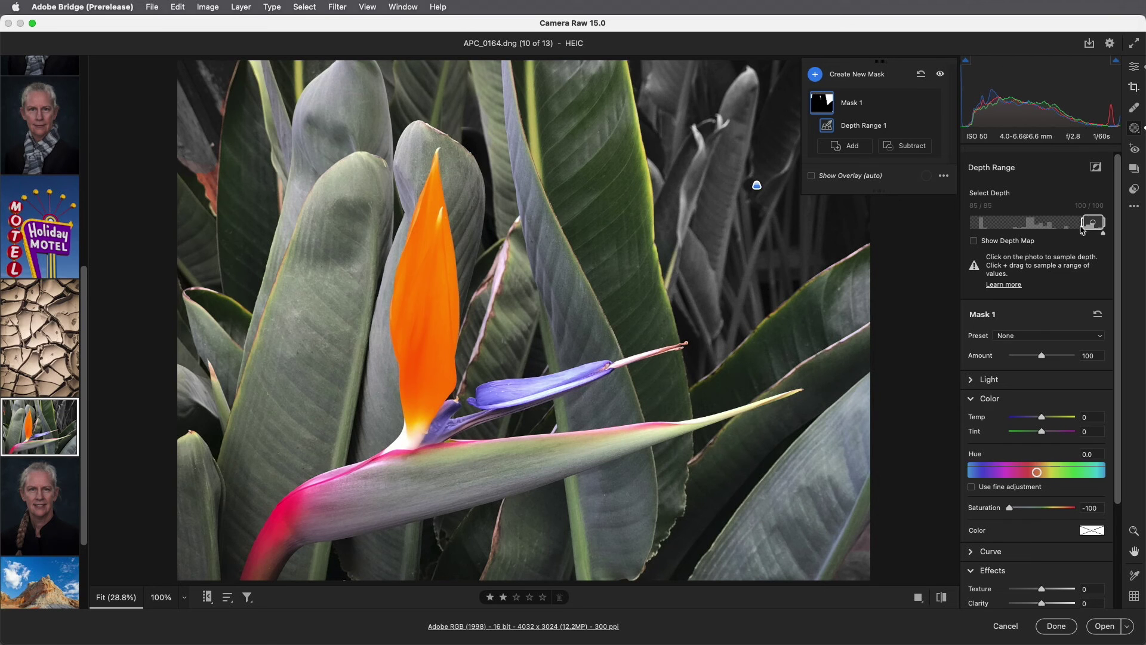
{"action": "left_click_drag", "start_coordinate": [1085, 227], "coordinate": [995, 236]}
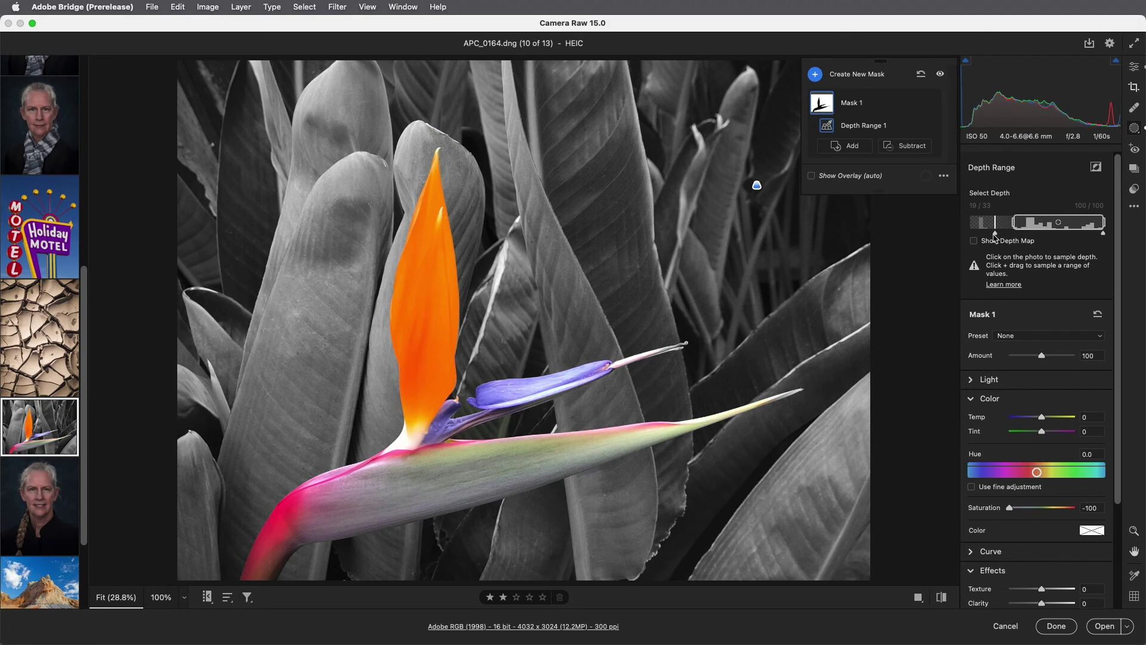
{"action": "left_click", "coordinate": [942, 75]}
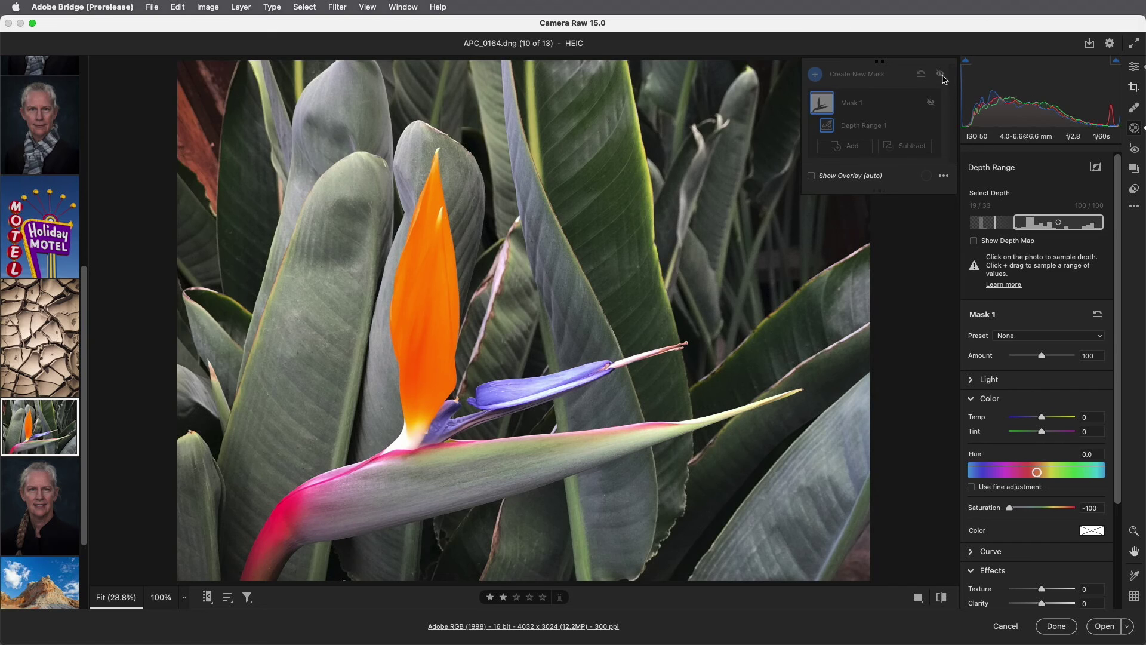
{"action": "left_click", "coordinate": [942, 75]}
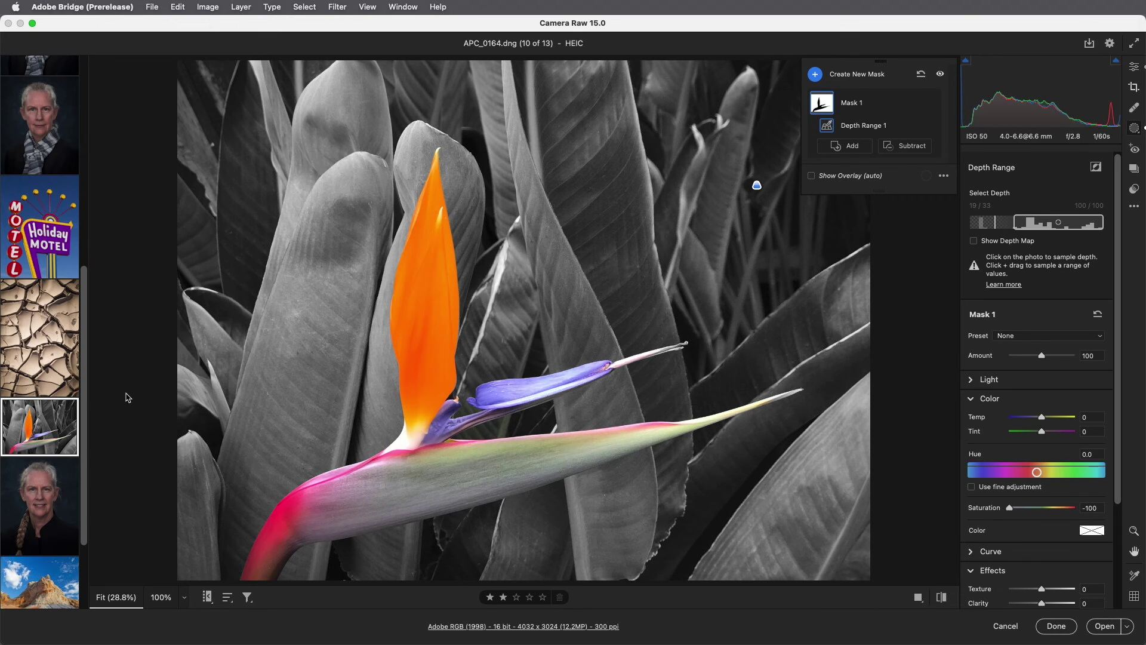
Step: Add a background mask with +0.65 exposure to both striped-scarf portraits at once, and check it in the closed-mouth portrait
{"action": "left_click_drag", "start_coordinate": [85, 364], "coordinate": [86, 272]}
{"action": "left_click", "coordinate": [60, 222]}
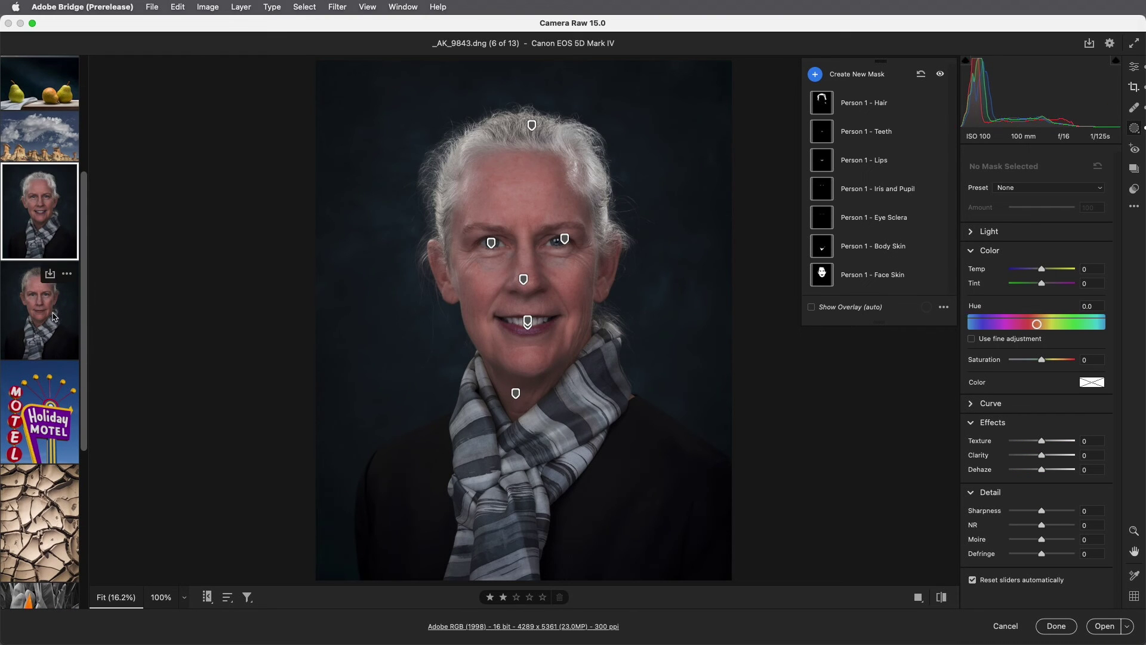
{"action": "left_click", "coordinate": [53, 317], "text": "shift"}
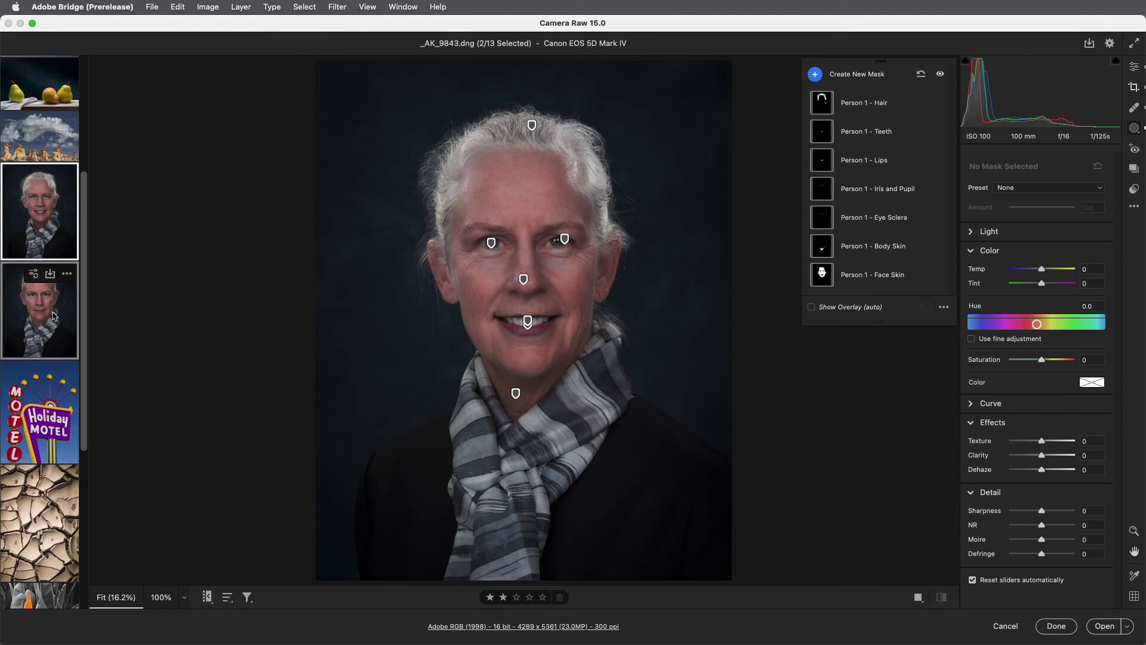
{"action": "left_click", "coordinate": [815, 75]}
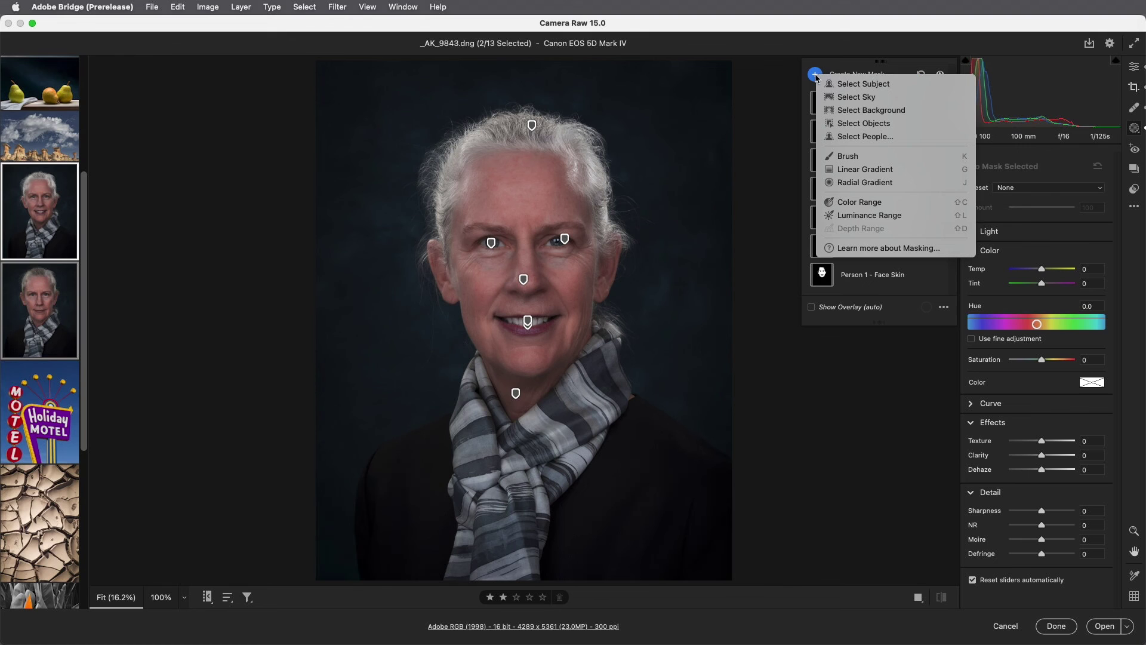
{"action": "left_click", "coordinate": [851, 111]}
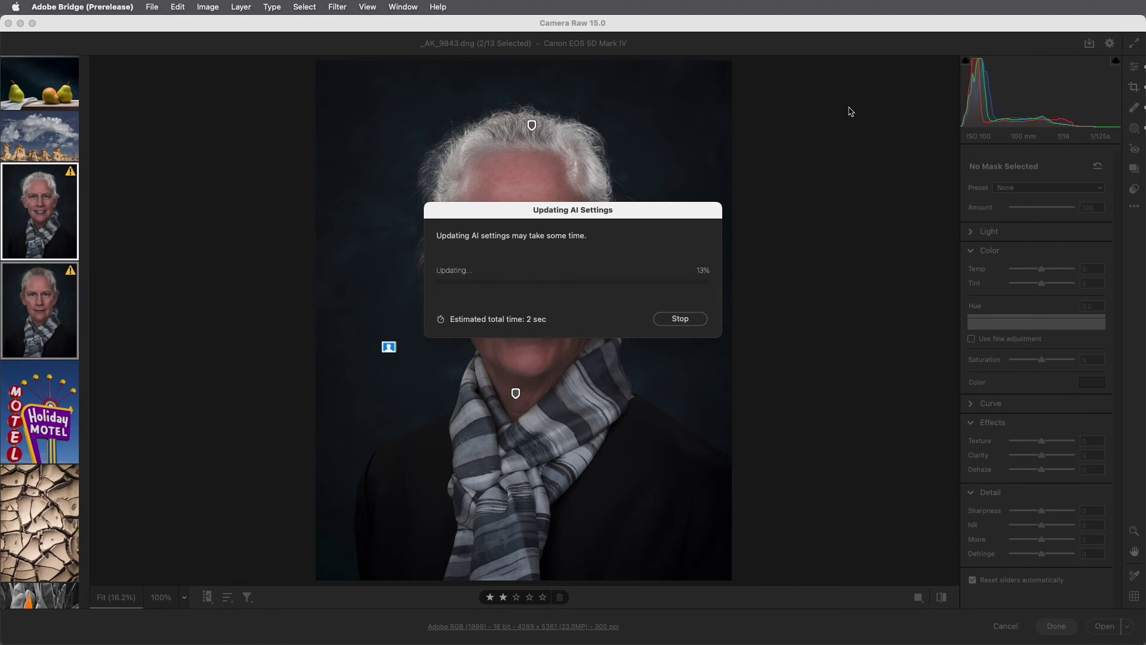
{"action": "left_click", "coordinate": [988, 265]}
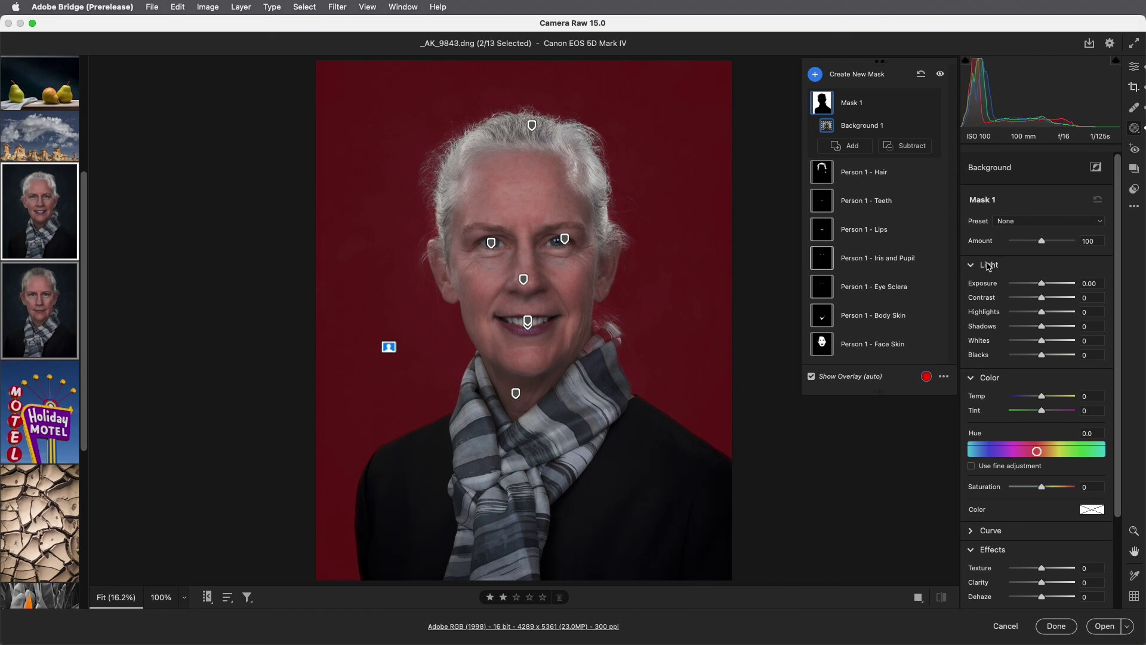
{"action": "left_click_drag", "start_coordinate": [1043, 283], "coordinate": [1049, 287]}
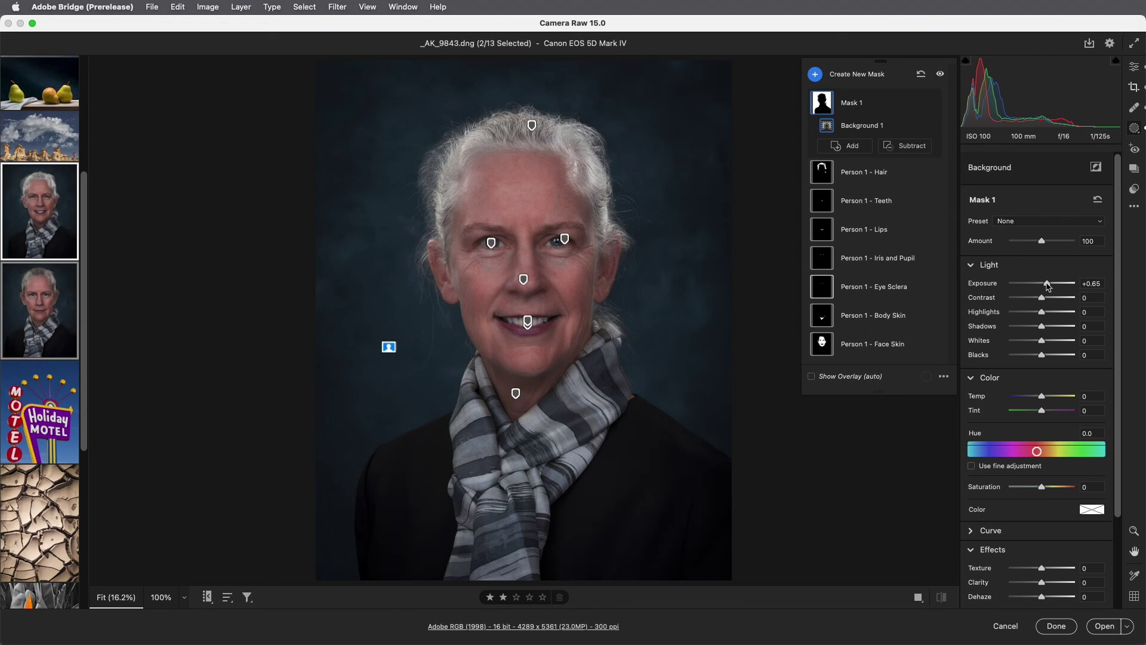
{"action": "left_click", "coordinate": [31, 297]}
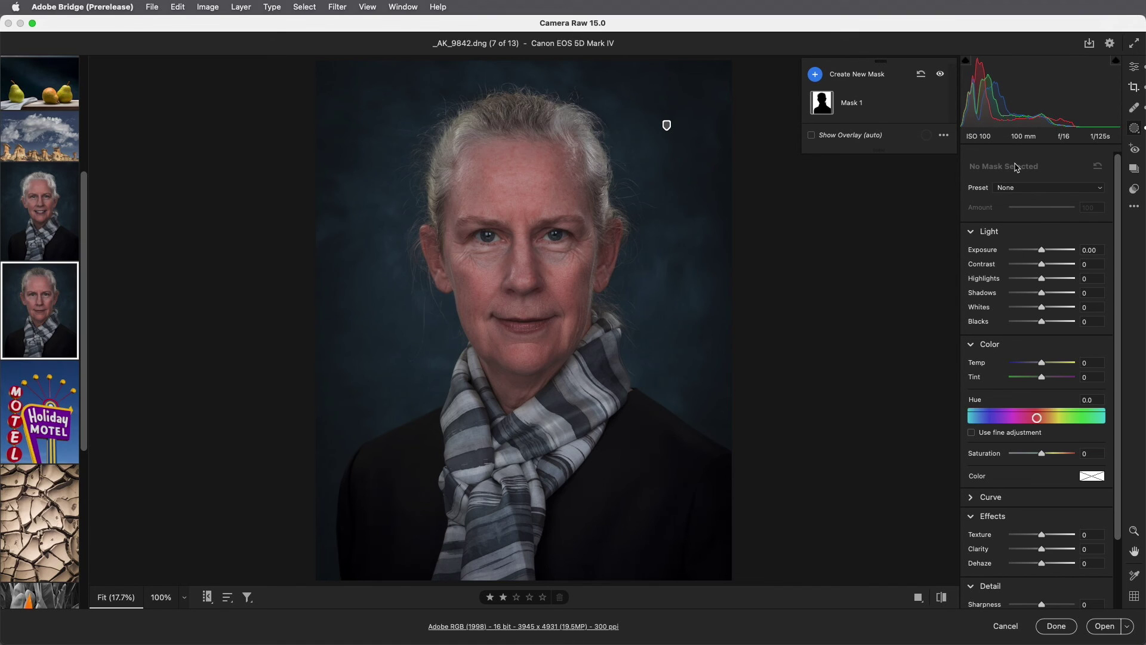
Step: Copy only the Masking settings, with all masks included, from the smiling scarf portrait
{"action": "left_click", "coordinate": [60, 225]}
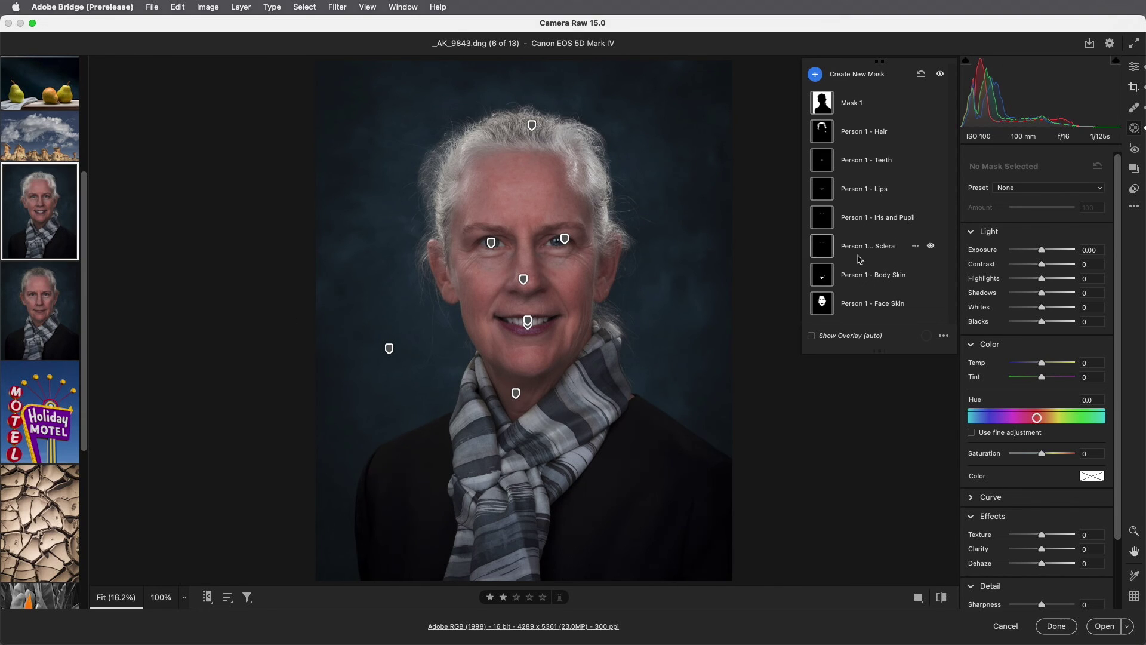
{"action": "left_click", "coordinate": [1134, 206]}
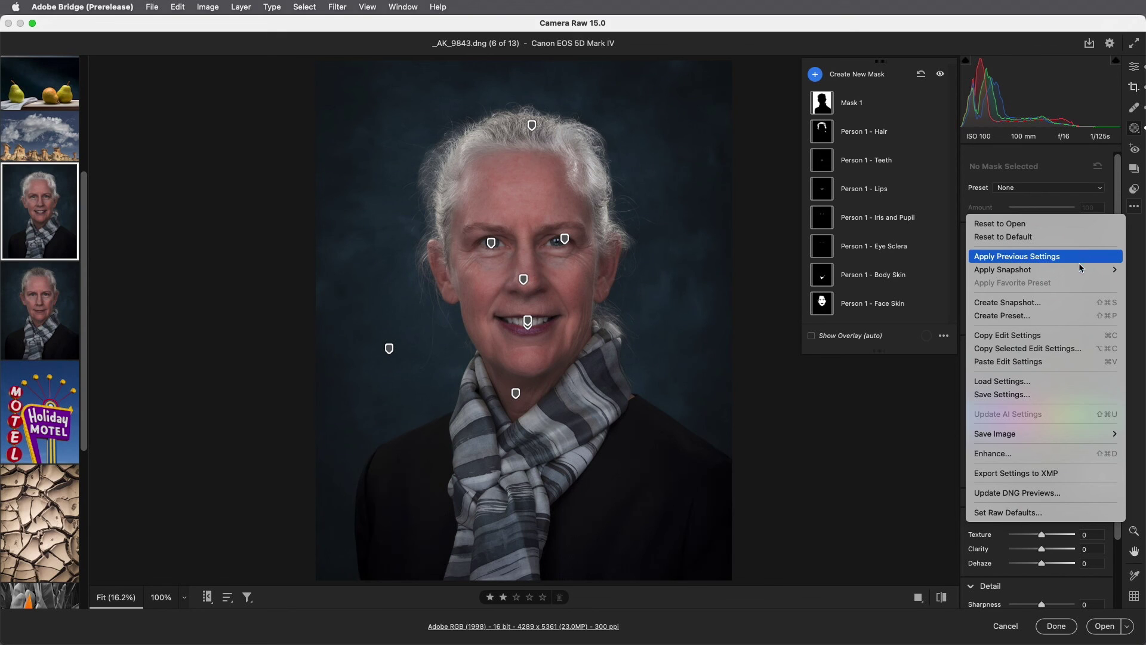
{"action": "left_click", "coordinate": [1063, 354]}
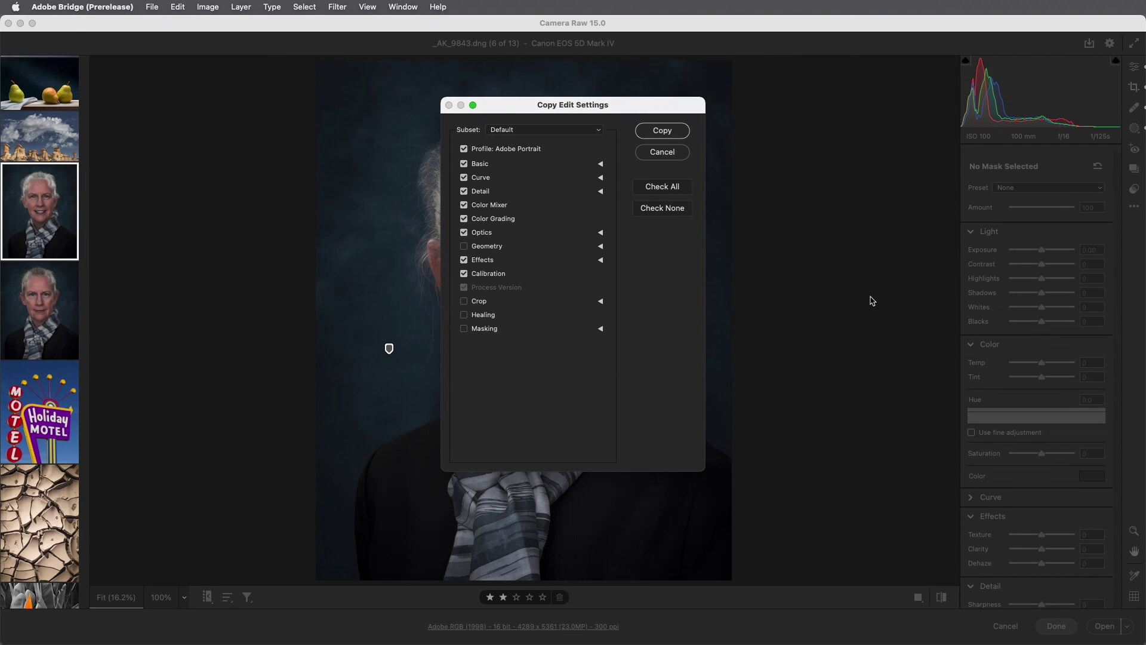
{"action": "left_click", "coordinate": [662, 212]}
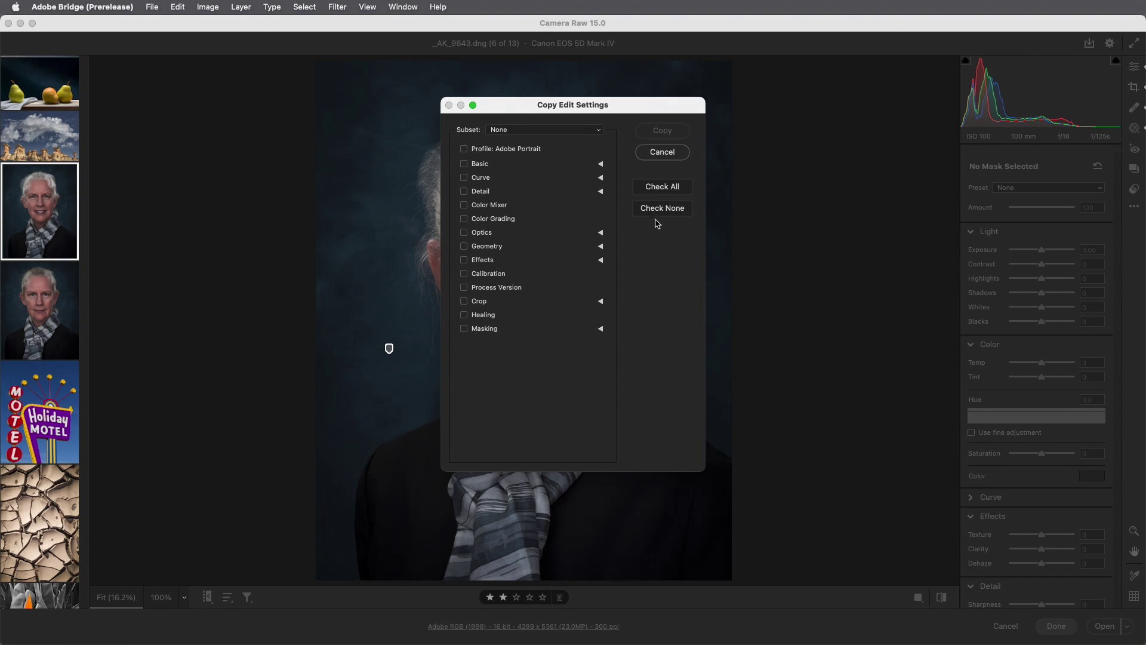
{"action": "left_click", "coordinate": [464, 328]}
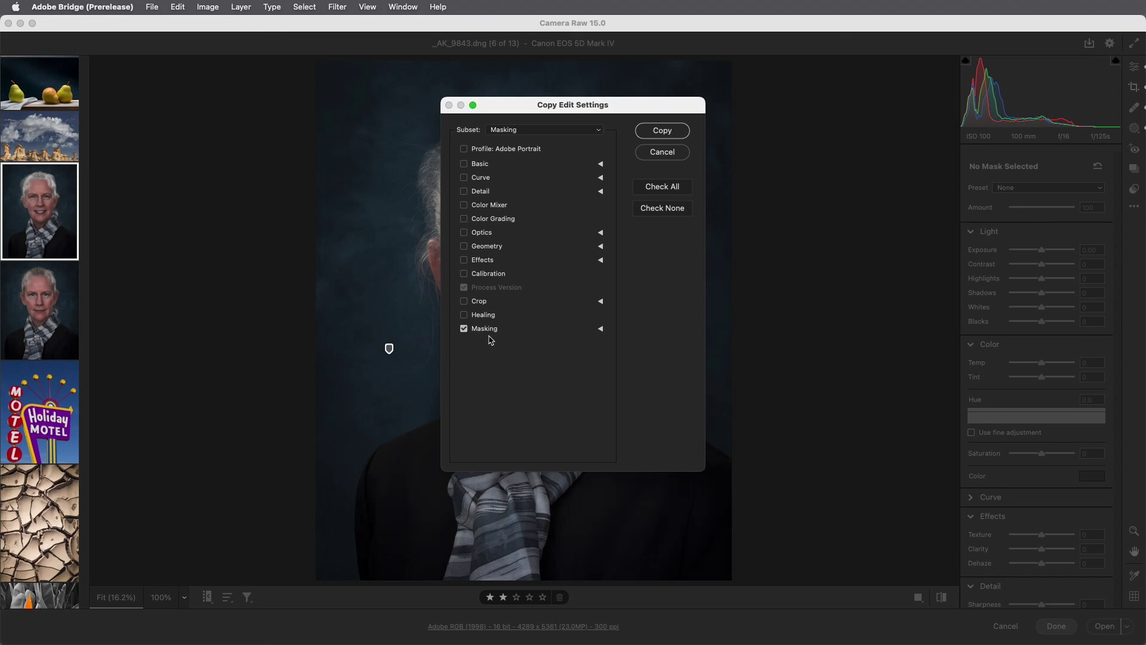
{"action": "left_click", "coordinate": [601, 328]}
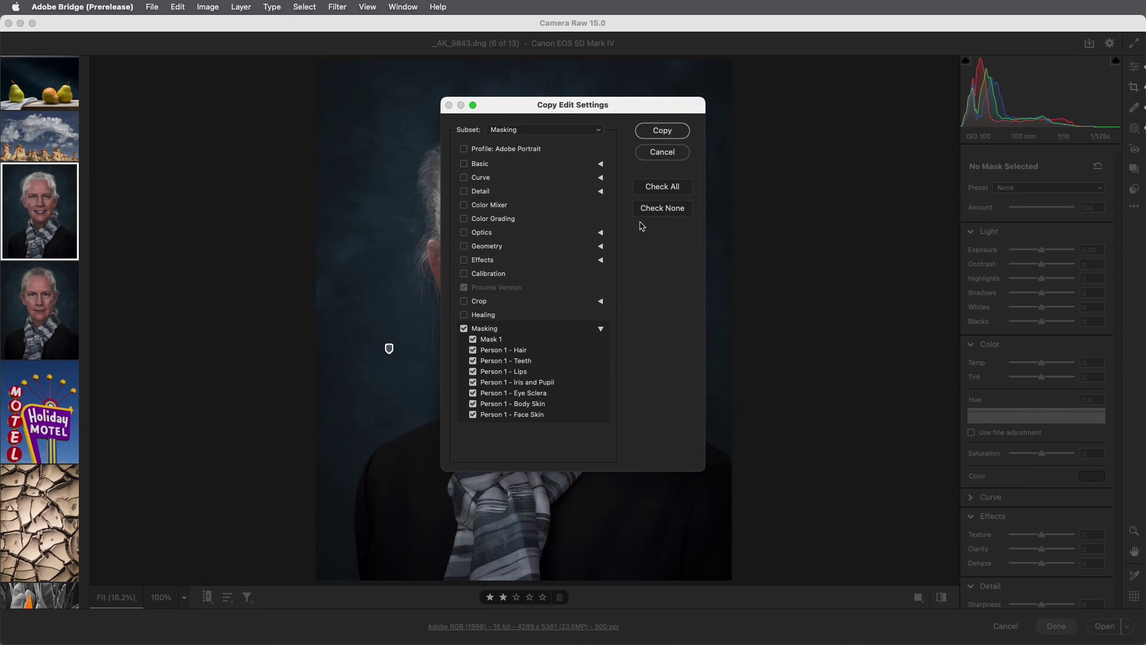
{"action": "left_click", "coordinate": [662, 131]}
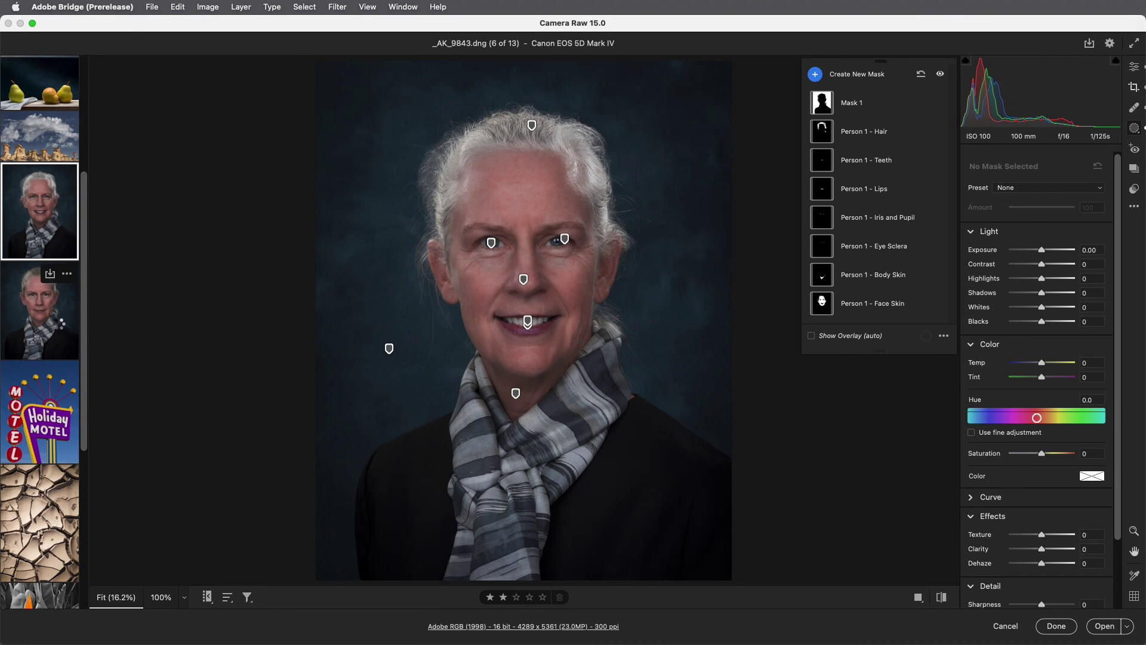
Step: Paste the copied masks into the closed-mouth portrait using Merge, and delete the Teeth component from its Person 1 - Teeth mask
{"action": "left_click", "coordinate": [60, 327]}
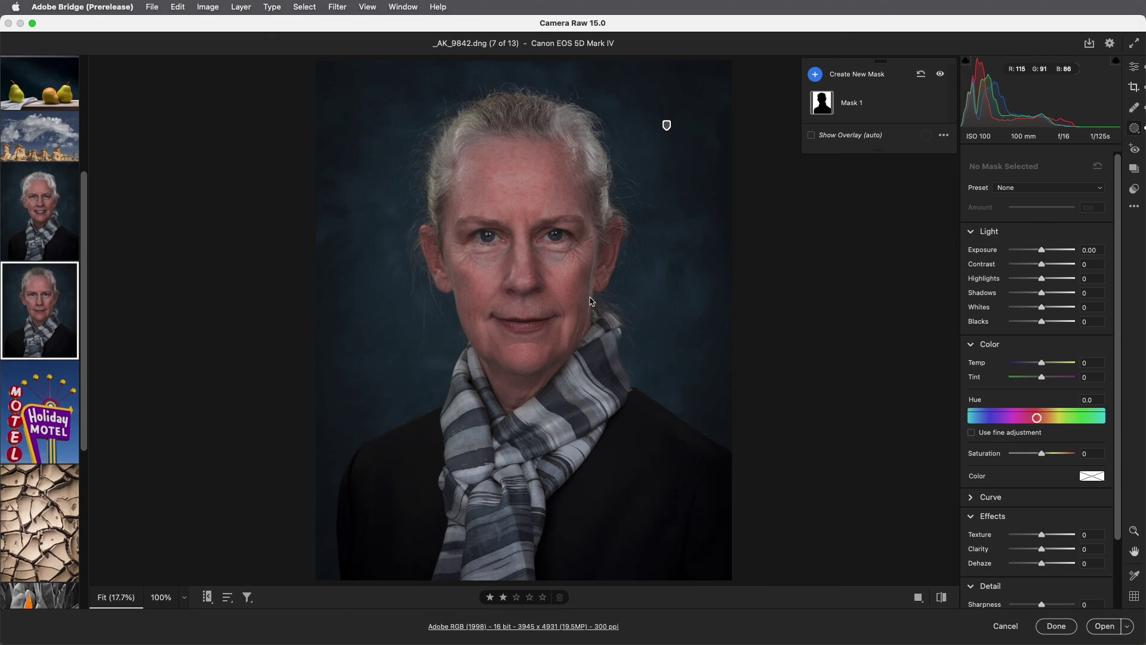
{"action": "left_click", "coordinate": [1135, 207]}
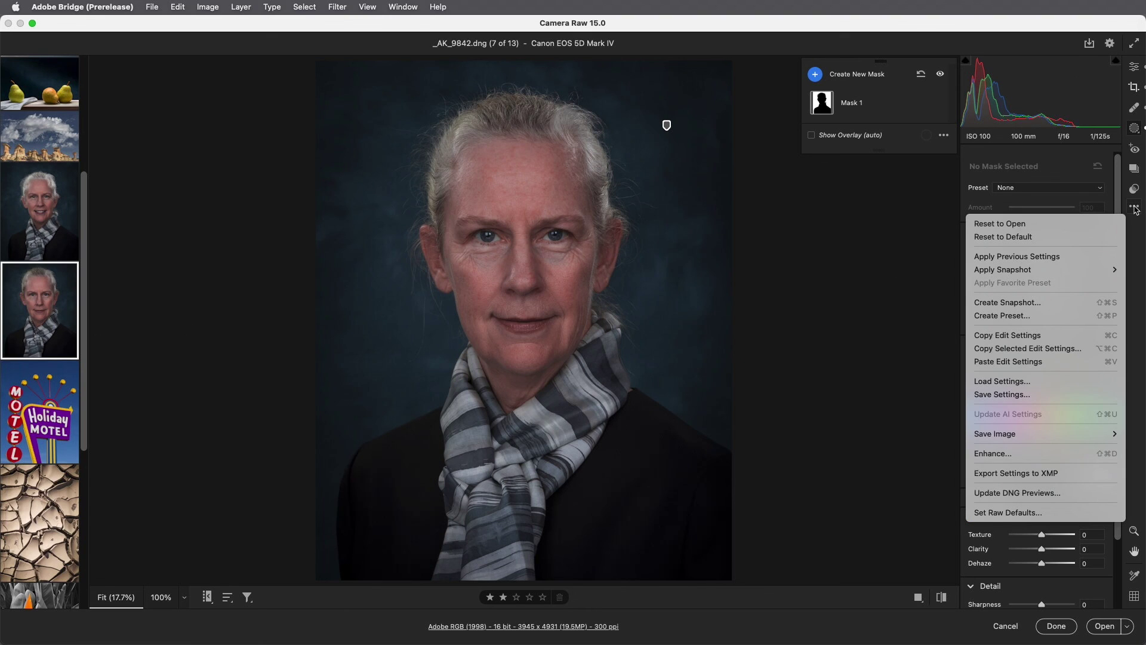
{"action": "left_click", "coordinate": [1031, 363]}
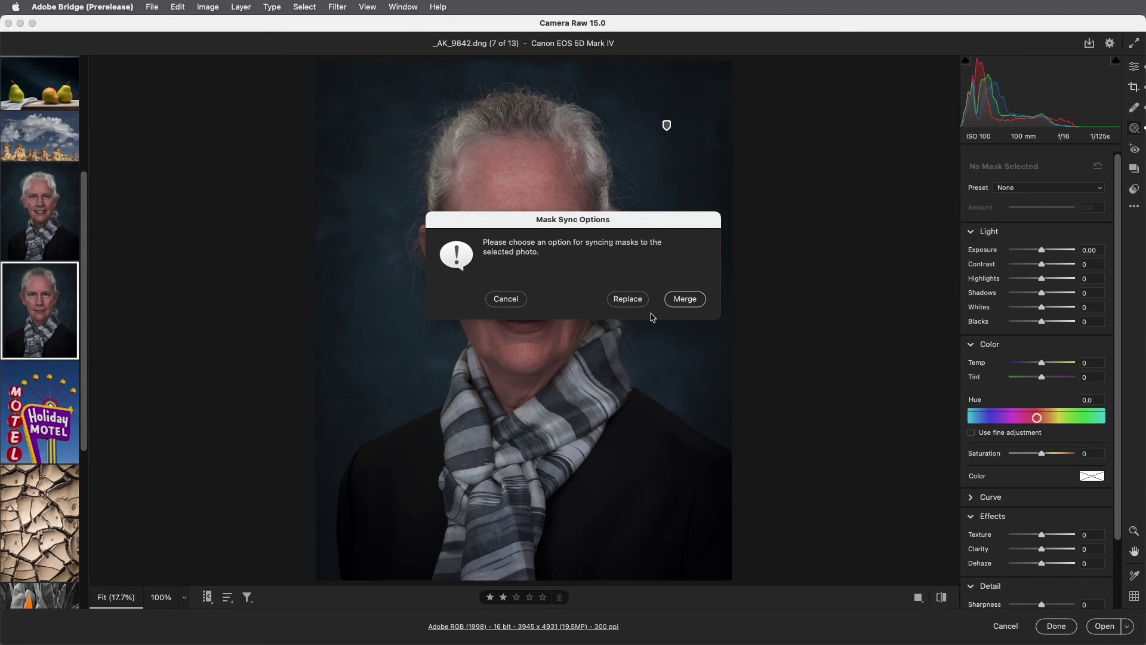
{"action": "left_click", "coordinate": [684, 300]}
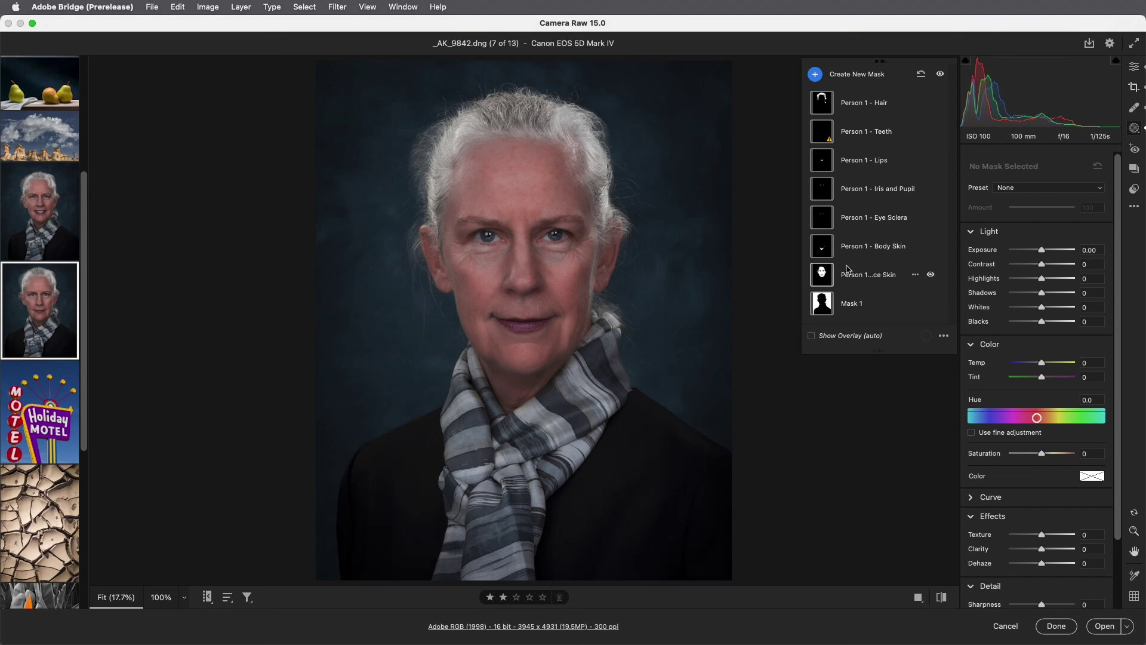
{"action": "left_click", "coordinate": [869, 139]}
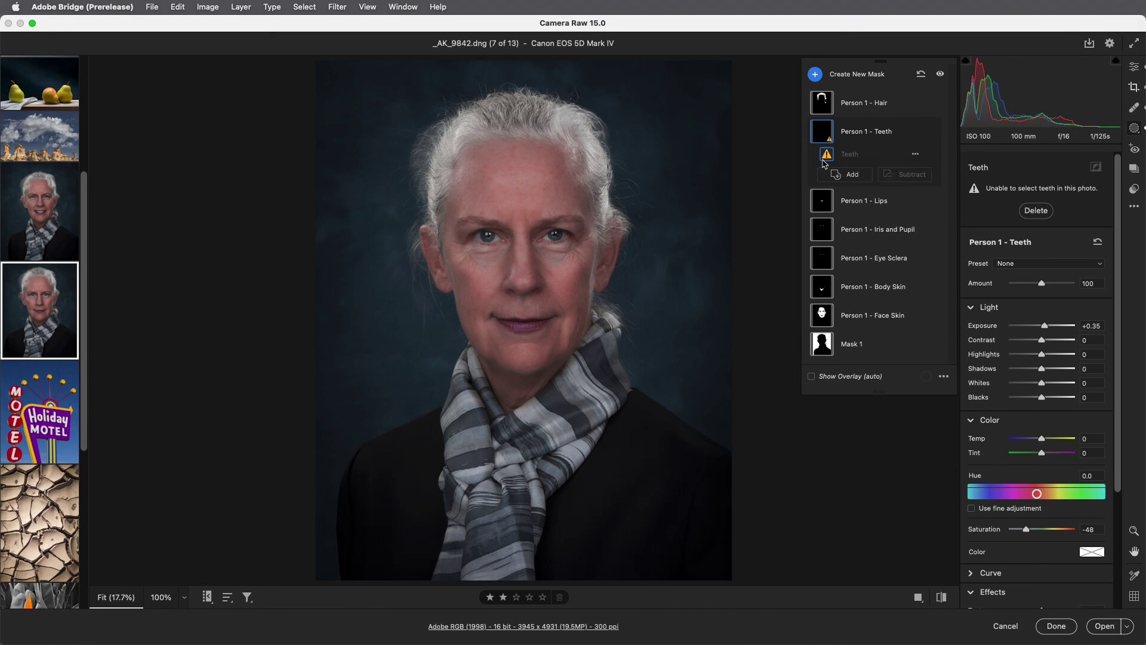
{"action": "left_click", "coordinate": [1036, 213]}
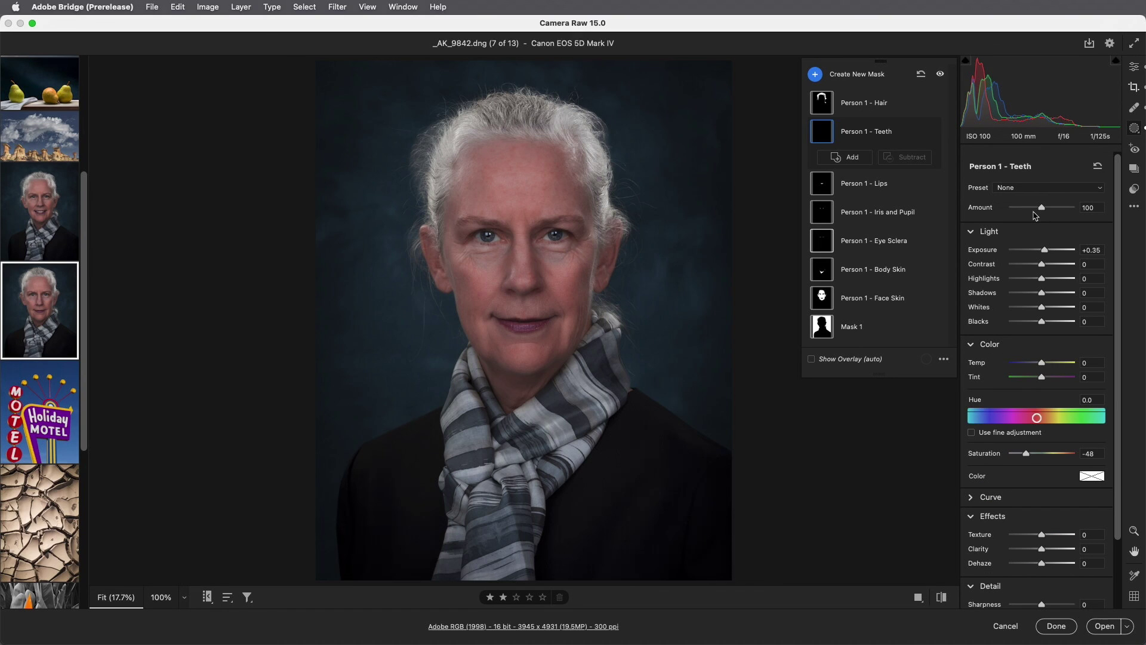
Step: Examine the Brush 1 and Hair components of the Person 1 - Hair mask and where the brush strokes fall
{"action": "left_click", "coordinate": [875, 106]}
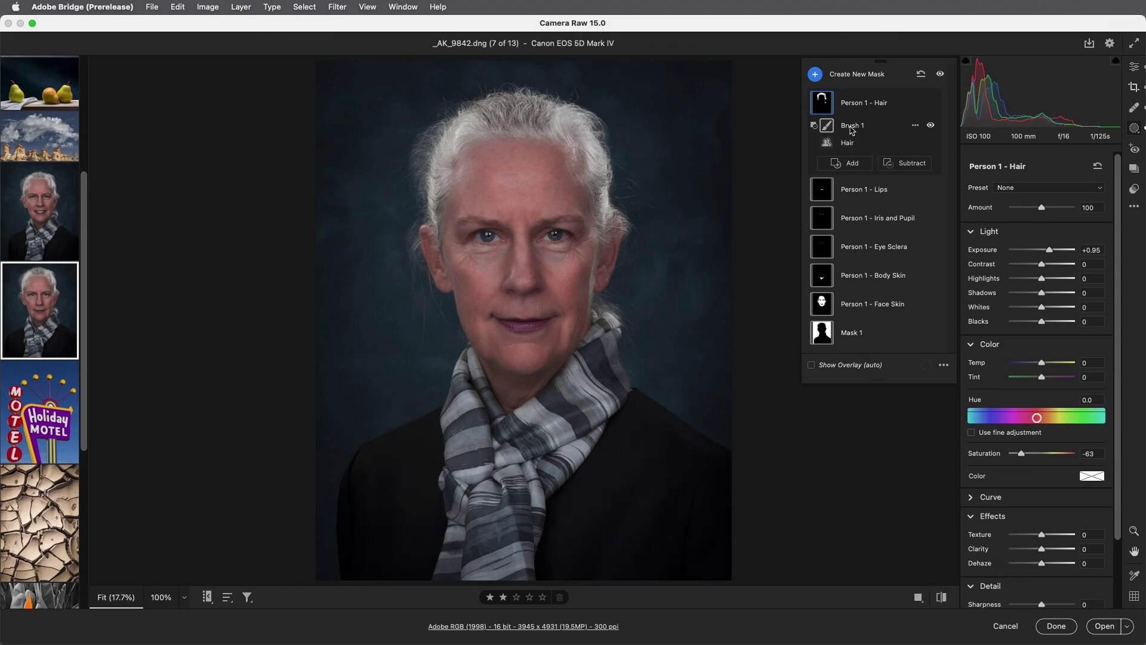
{"action": "left_click", "coordinate": [853, 126]}
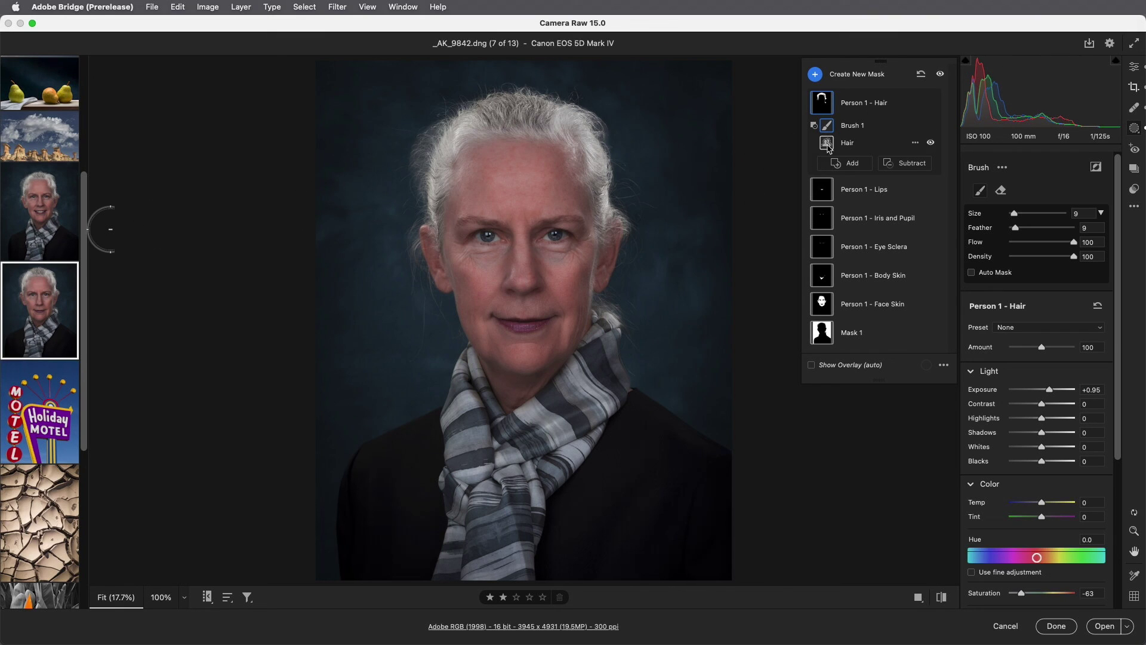
{"action": "mouse_move", "coordinate": [832, 129]}
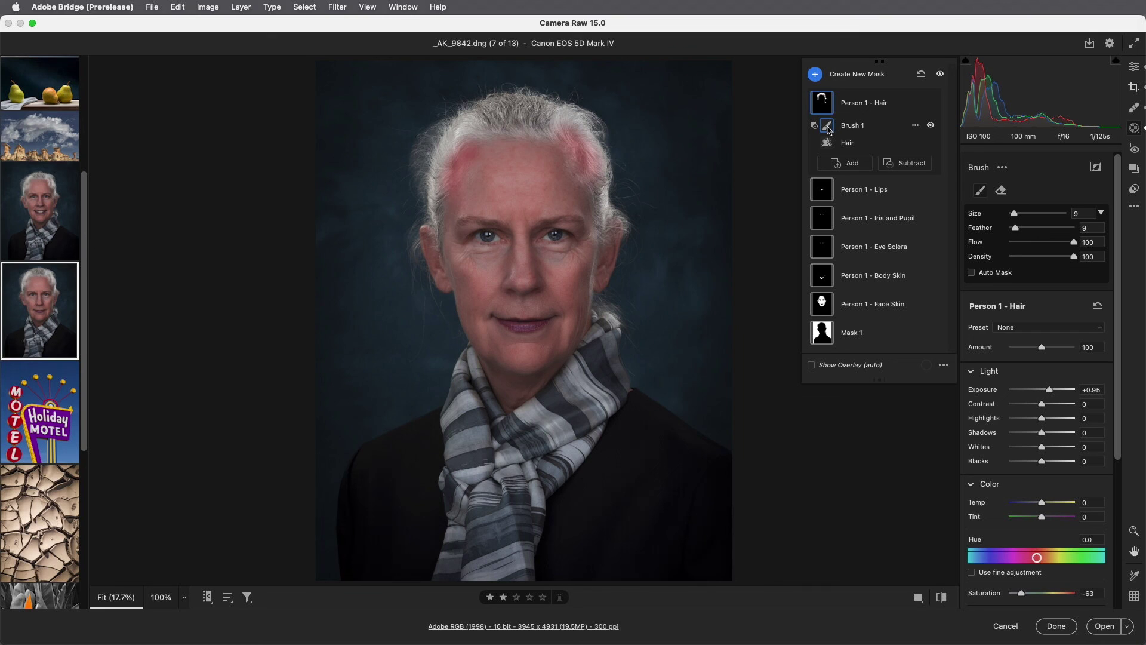
{"action": "left_click", "coordinate": [828, 128]}
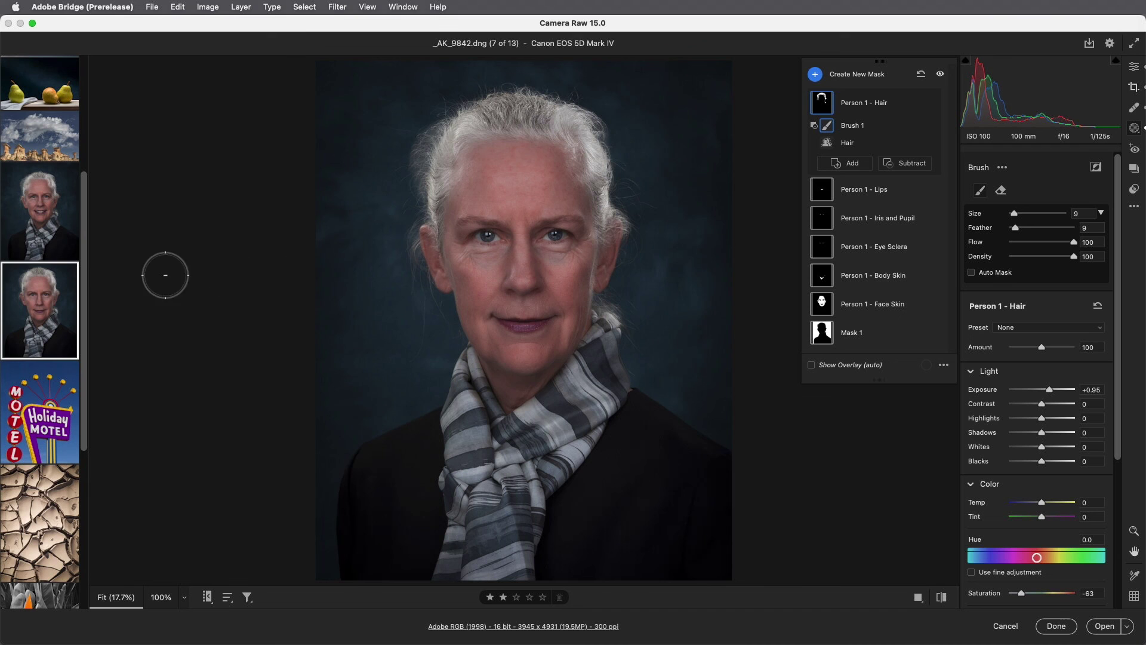
Step: In the vertical striped-rock photo, preview the Adaptive: Sky presets such as Storm Clouds, and return to the masking tools
{"action": "scroll", "coordinate": [87, 280], "scroll_direction": "down", "scroll_amount": 1}
{"action": "left_click_drag", "start_coordinate": [87, 281], "coordinate": [89, 426]}
{"action": "left_click", "coordinate": [51, 491]}
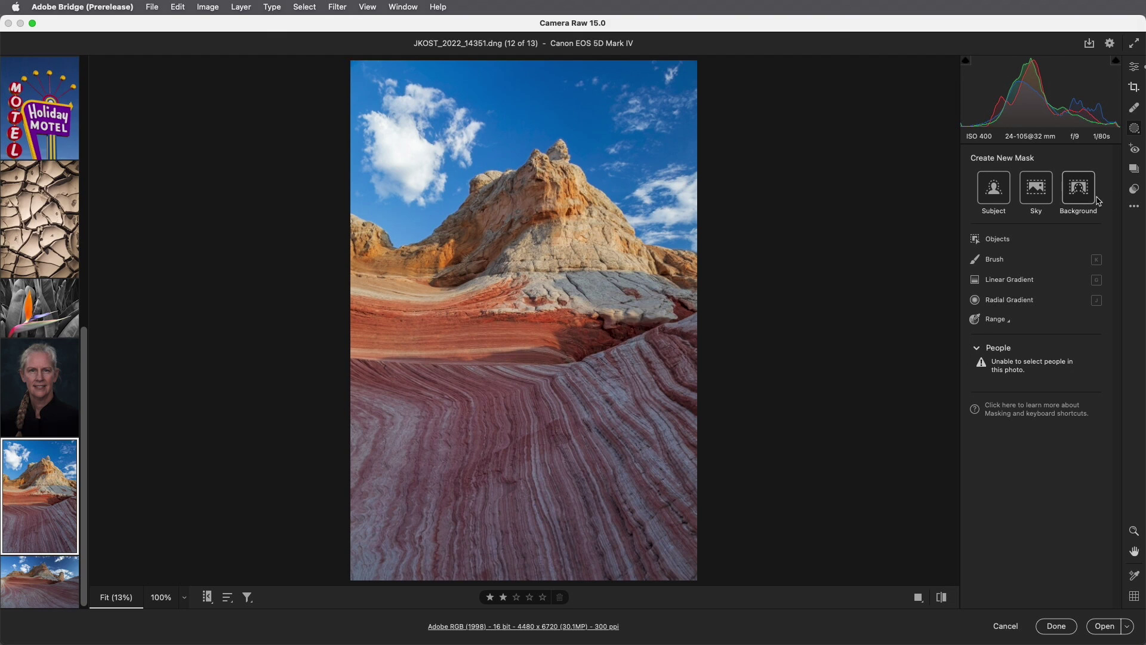
{"action": "left_click", "coordinate": [1134, 190]}
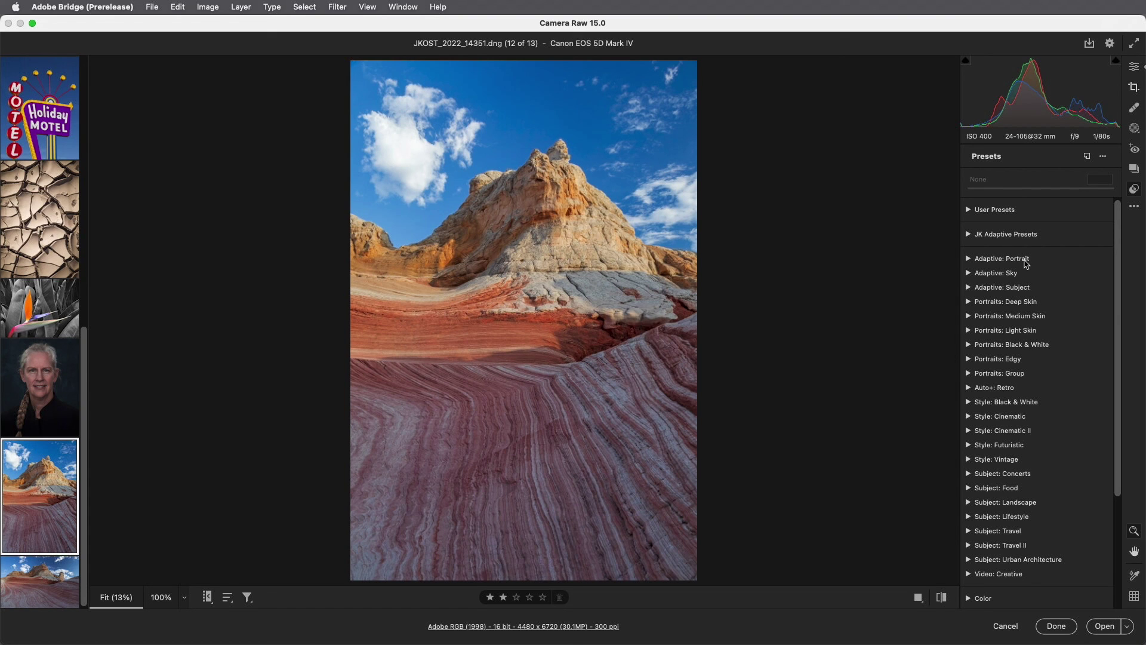
{"action": "left_click", "coordinate": [970, 273]}
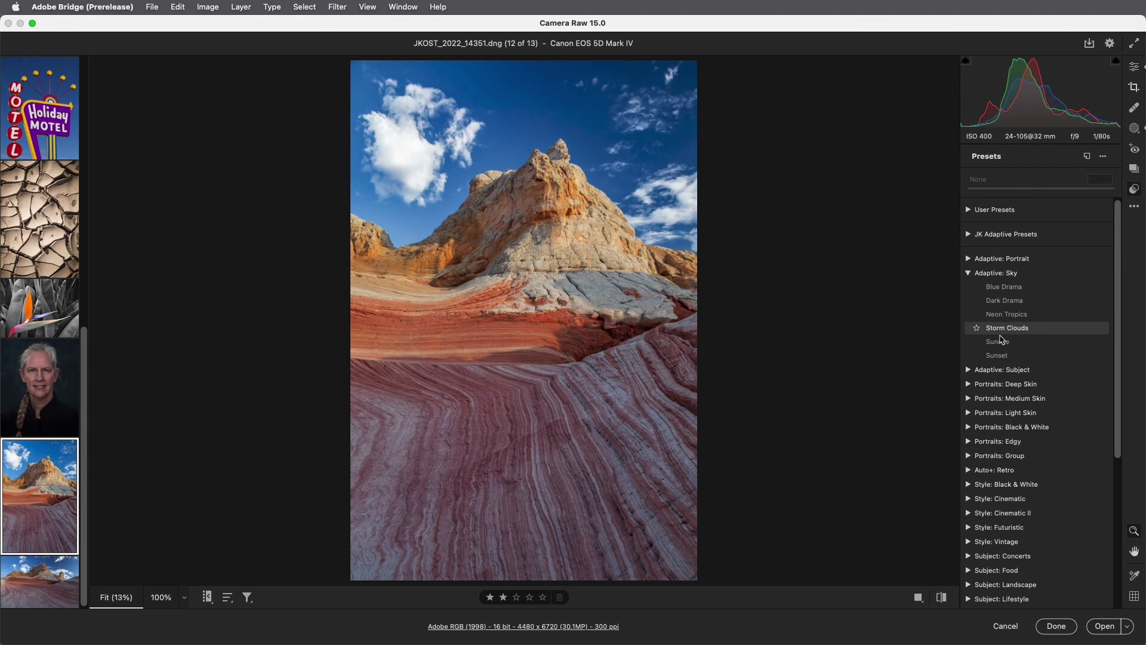
{"action": "left_click", "coordinate": [1135, 128]}
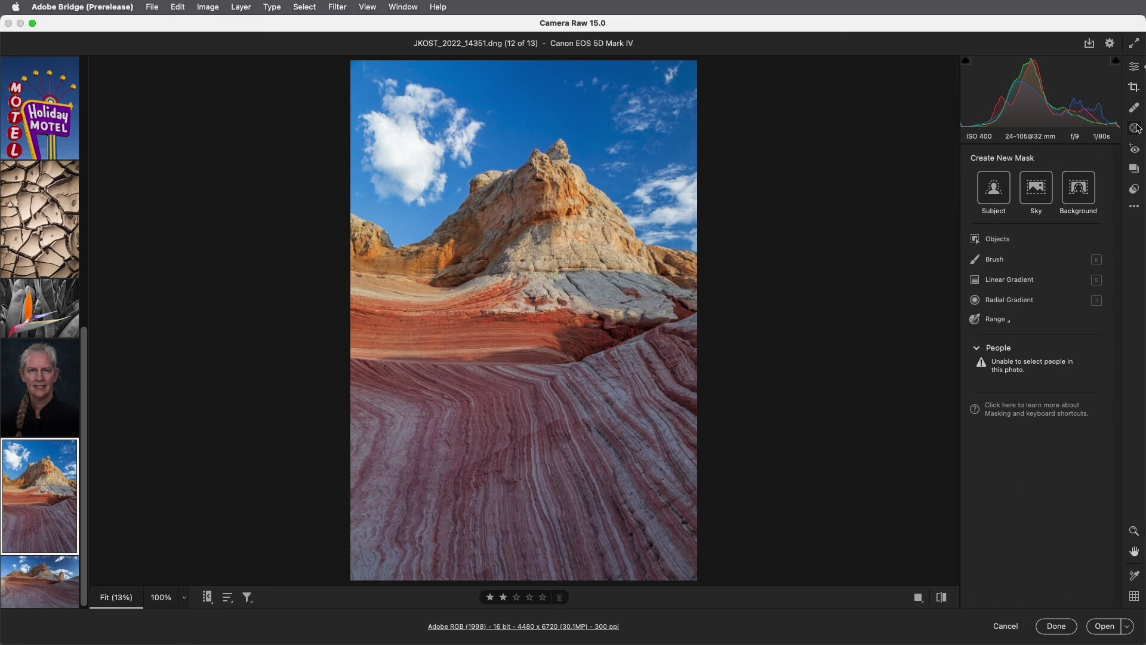
Step: Mask the sky and set its Exposure to -0.60, Texture and Clarity to +15, Dehaze to +26 and Saturation to -61
{"action": "left_click", "coordinate": [1045, 188]}
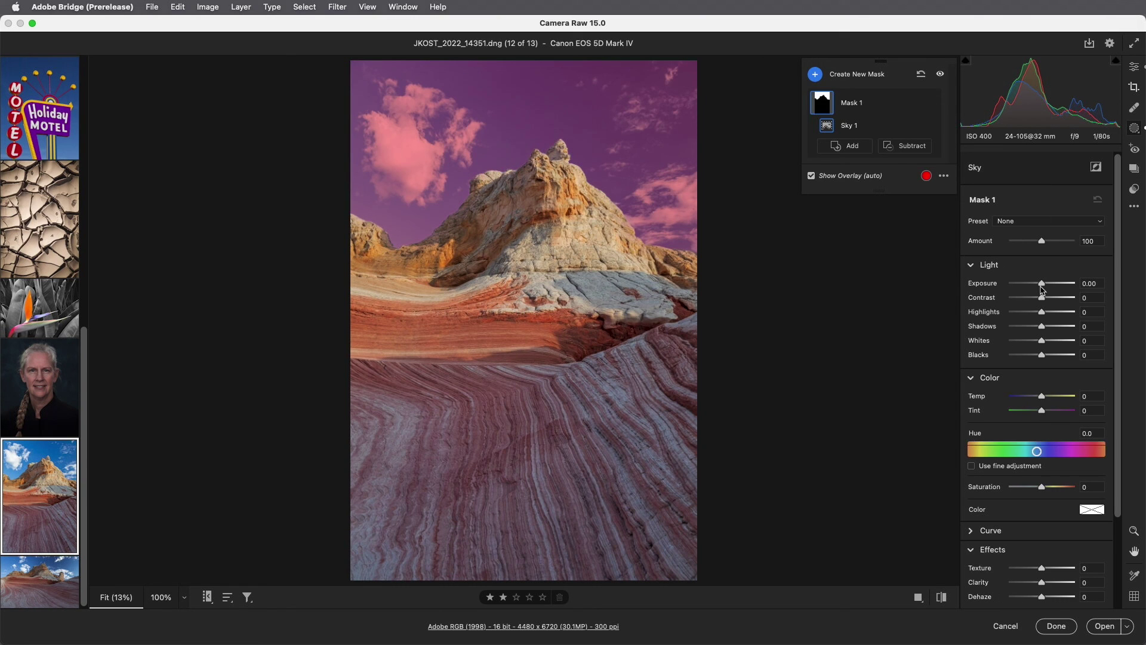
{"action": "left_click_drag", "start_coordinate": [1043, 289], "coordinate": [1037, 291]}
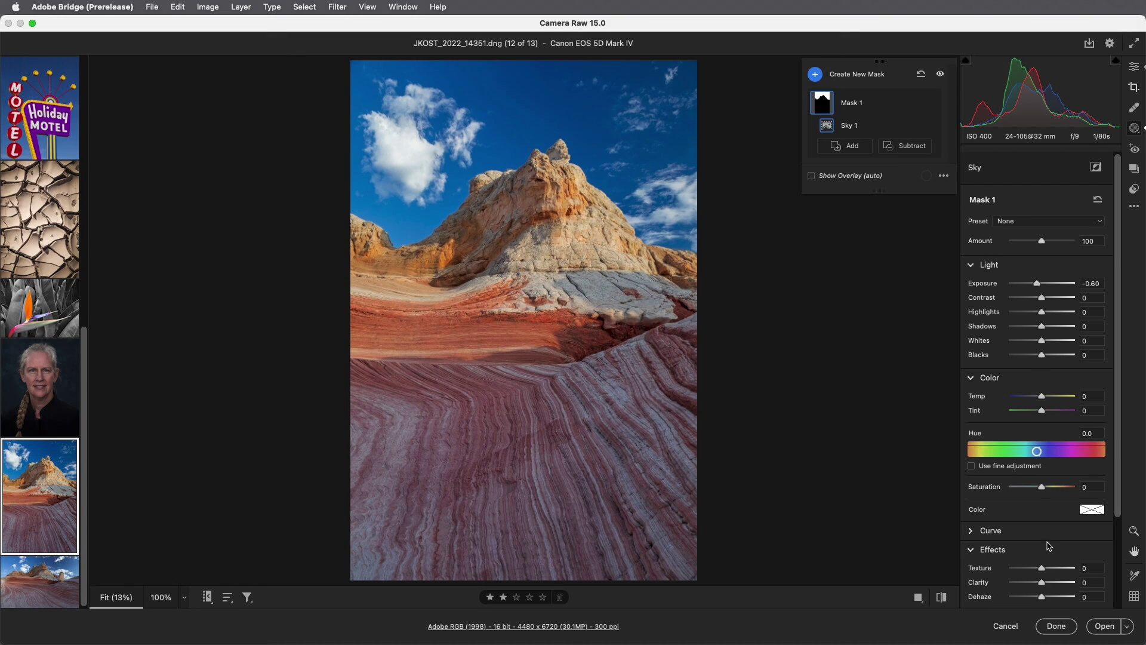
{"action": "left_click_drag", "start_coordinate": [1042, 569], "coordinate": [1051, 598]}
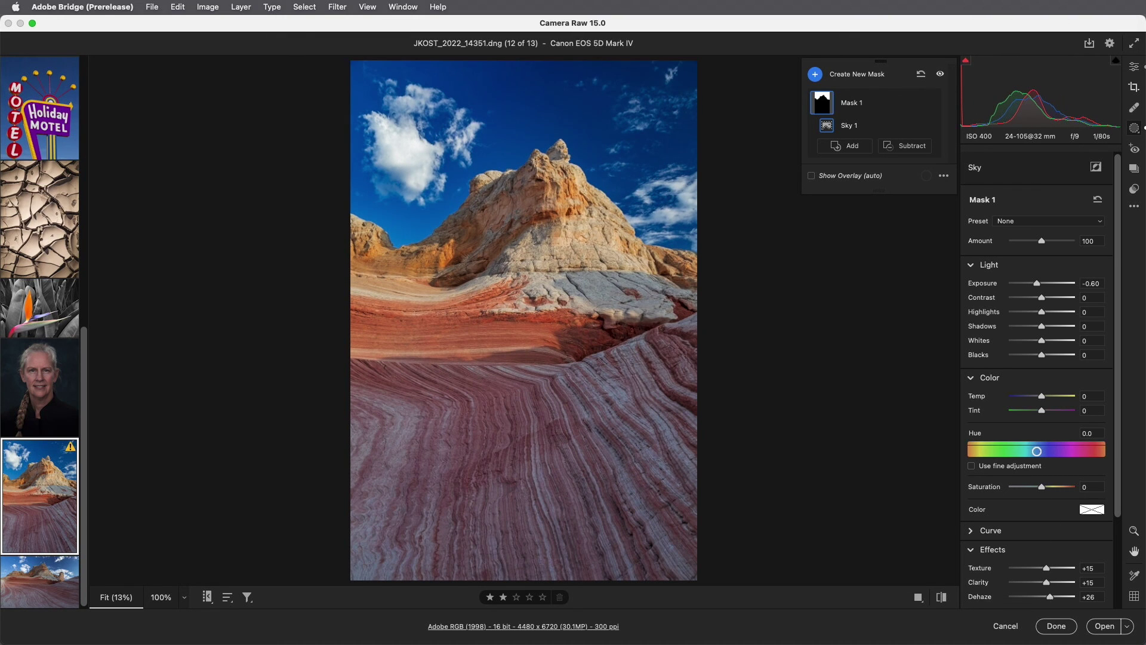
{"action": "left_click_drag", "start_coordinate": [1042, 488], "coordinate": [1021, 490]}
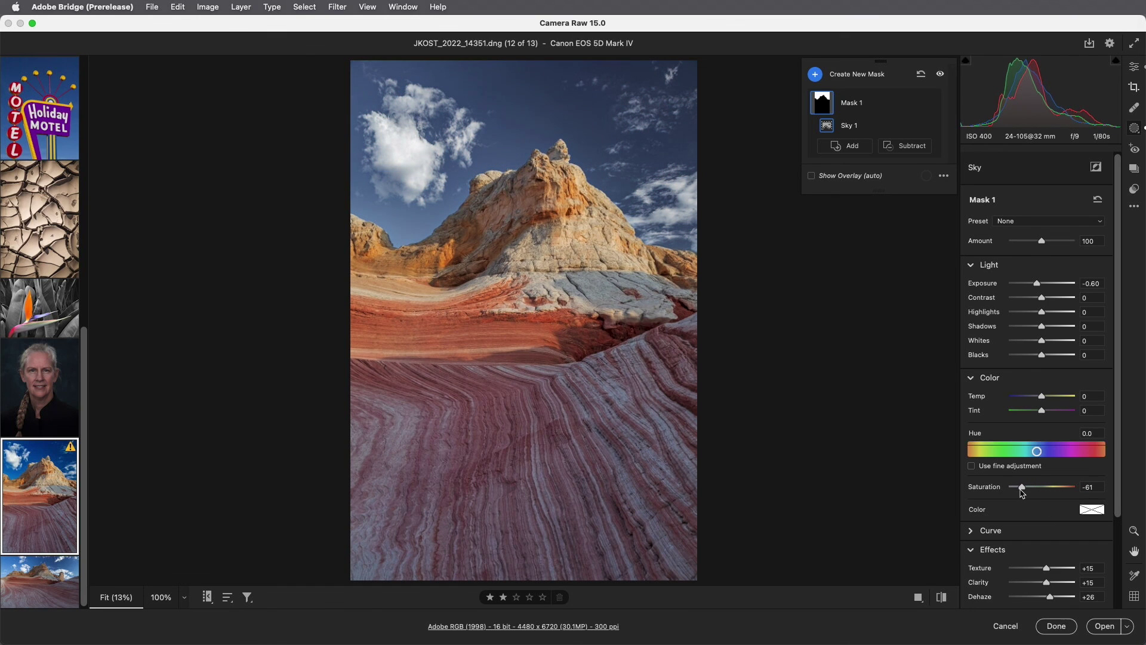
Step: Create a preset called JK SKY in the JK Adaptive Presets group that includes only the Masking settings with Mask 1
{"action": "left_click", "coordinate": [1134, 192]}
{"action": "left_click", "coordinate": [1087, 156]}
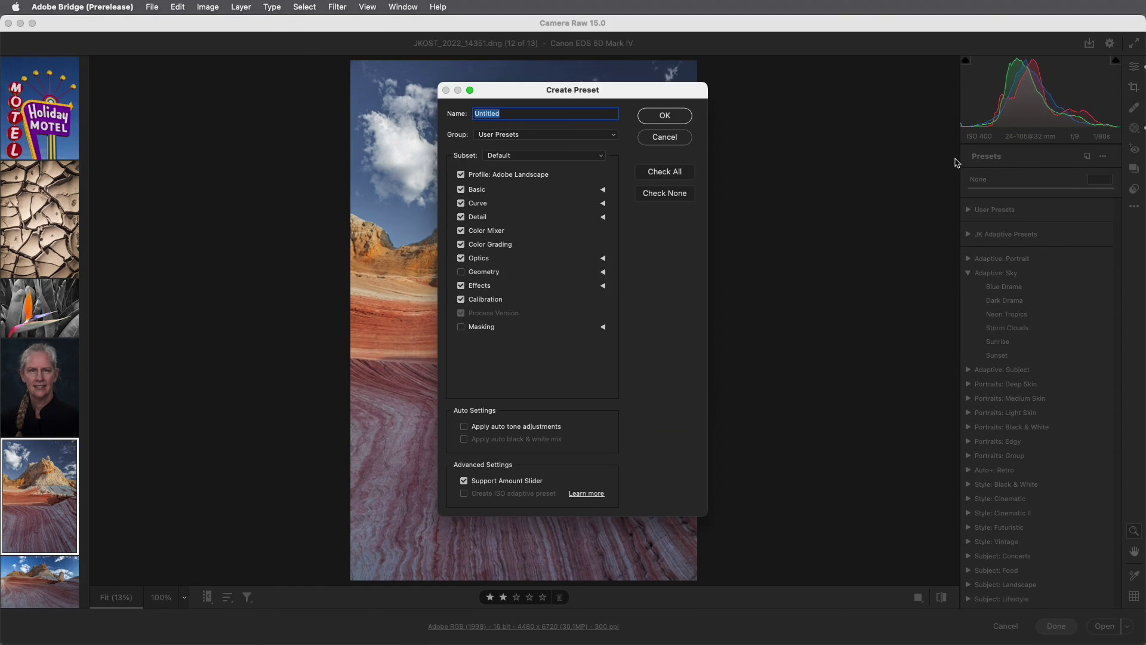
{"action": "type", "text": "JK SKY"}
{"action": "left_click", "coordinate": [598, 135]}
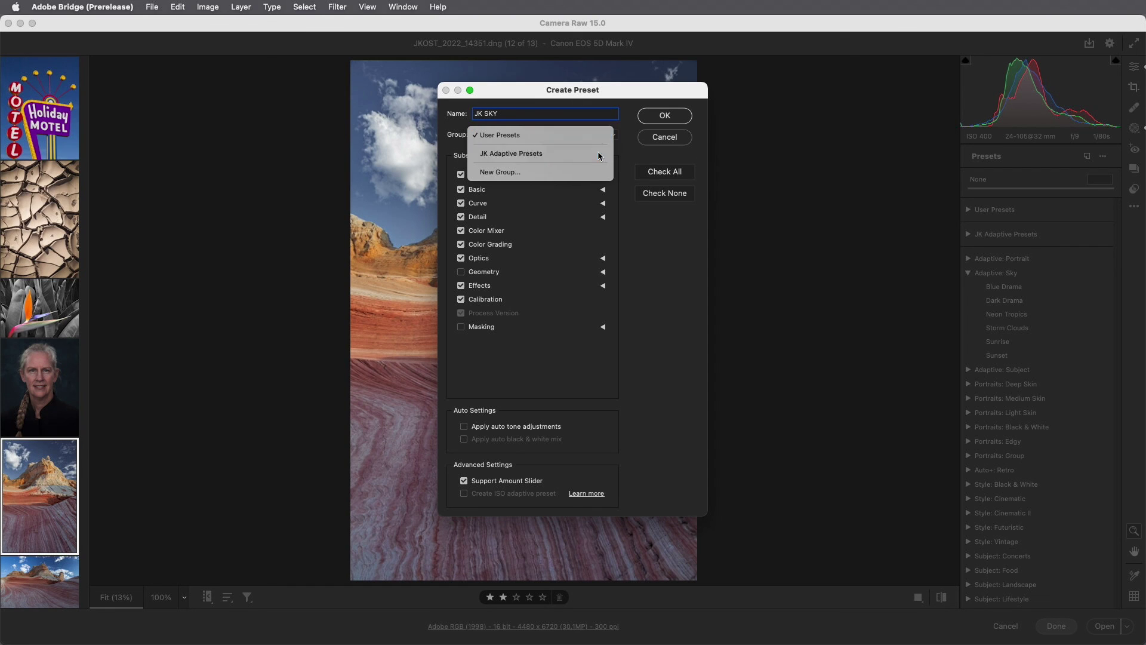
{"action": "left_click", "coordinate": [600, 153]}
{"action": "left_click", "coordinate": [649, 198]}
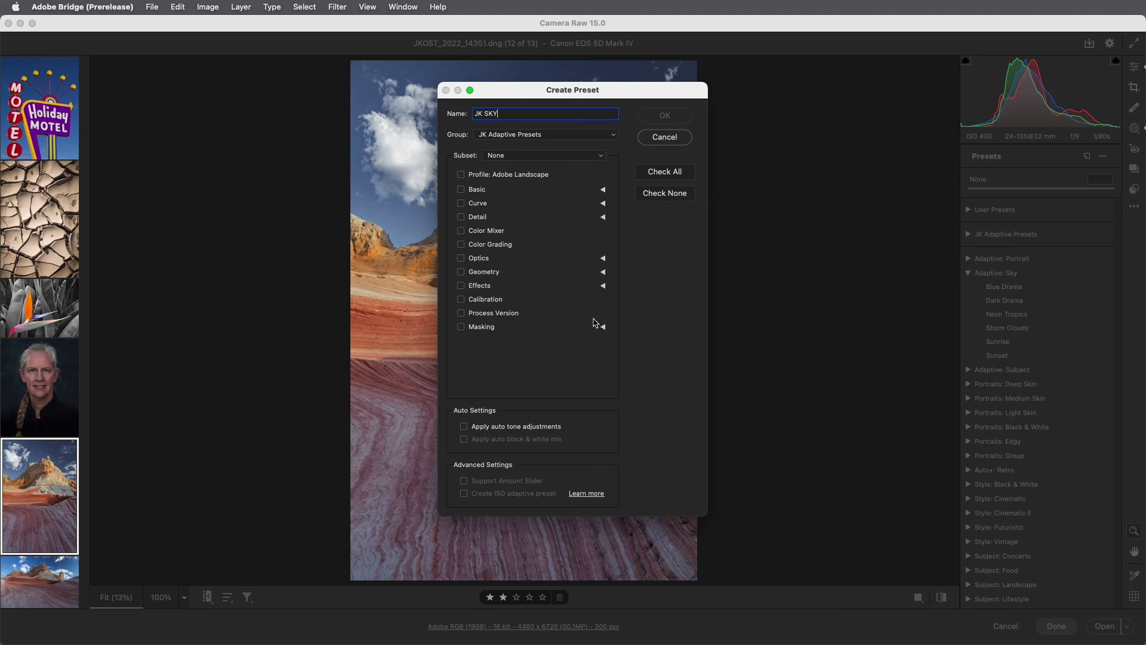
{"action": "left_click", "coordinate": [603, 327]}
{"action": "left_click", "coordinate": [486, 338]}
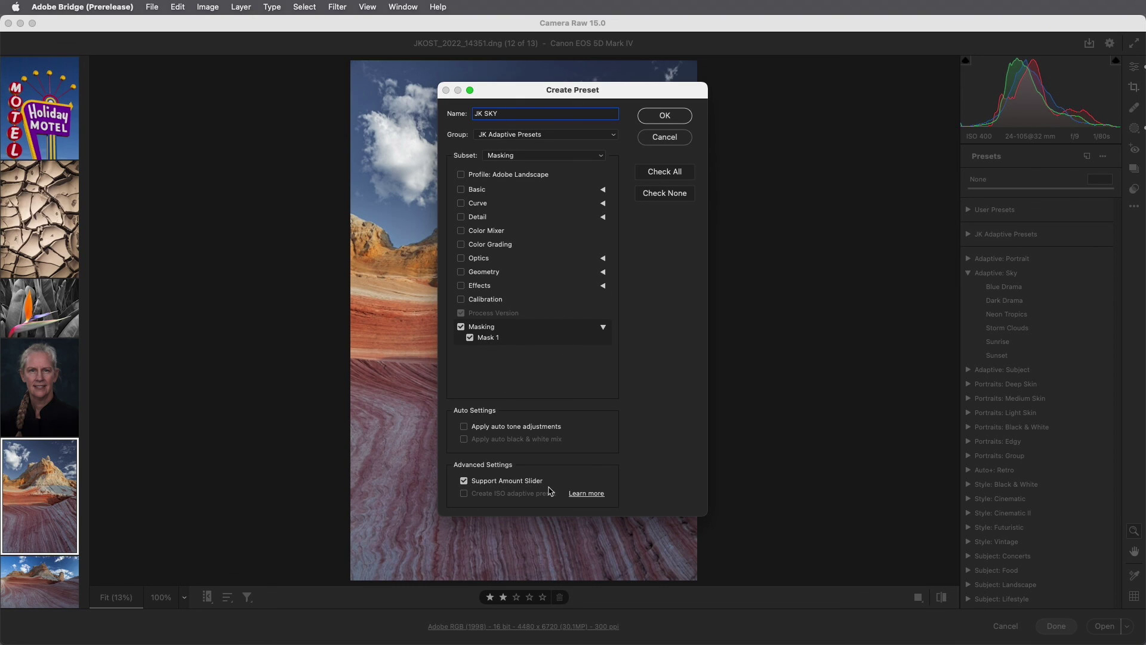
{"action": "left_click", "coordinate": [663, 116]}
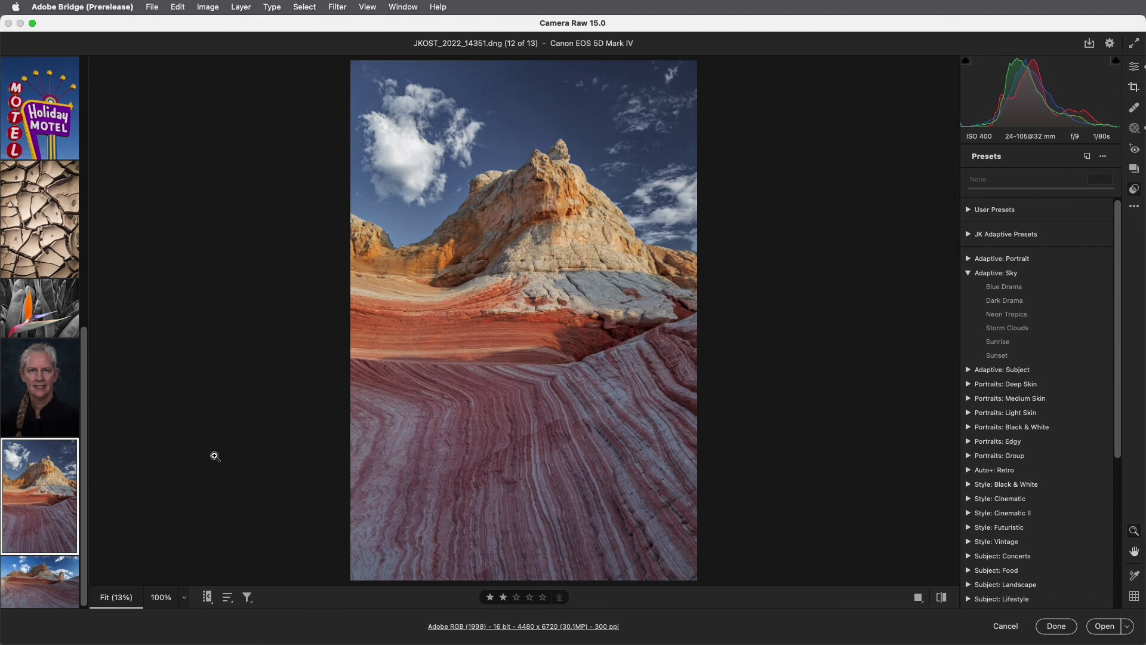
Step: Apply the JK SKY preset to the striped-rock panorama and set the preset amount to 109
{"action": "left_click", "coordinate": [55, 588]}
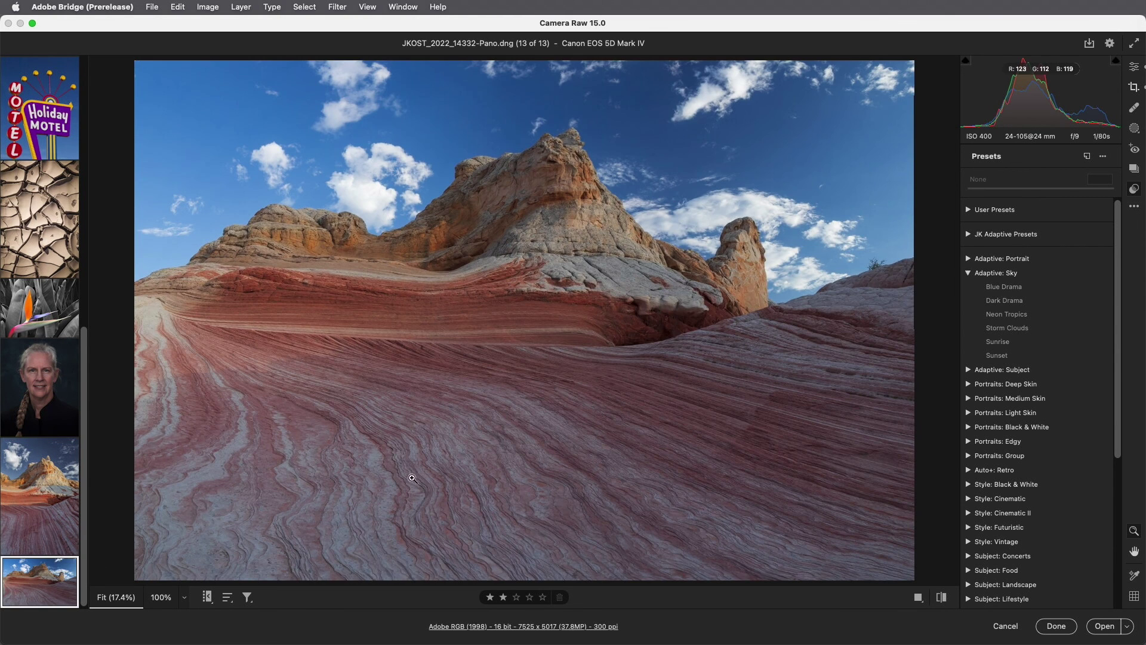
{"action": "left_click", "coordinate": [969, 234]}
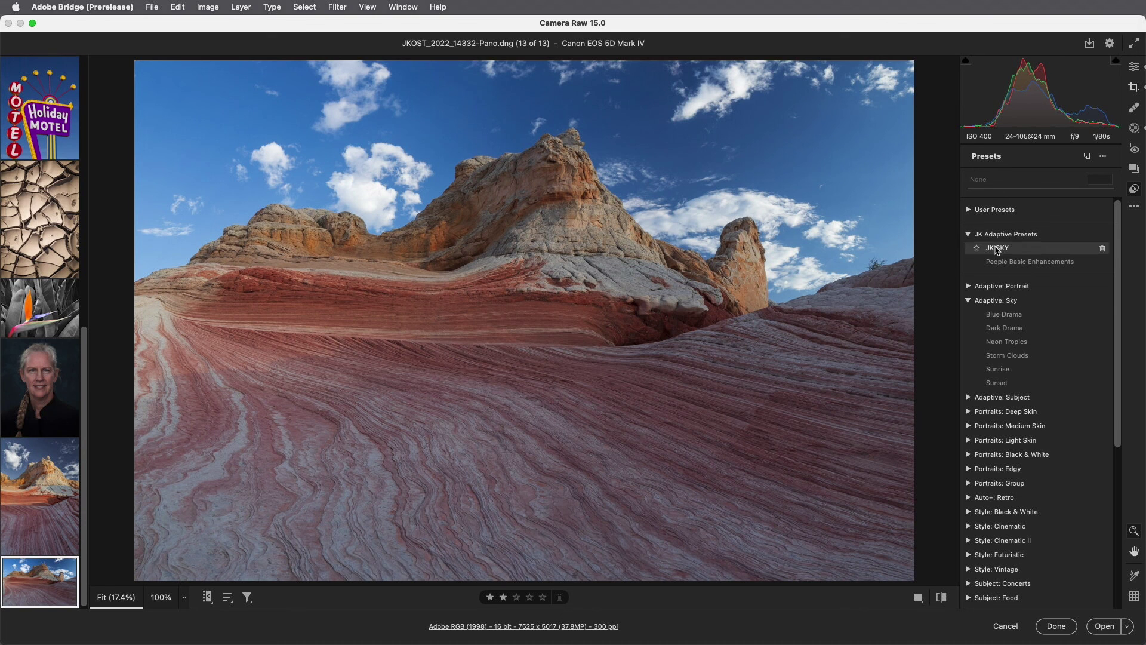
{"action": "left_click", "coordinate": [999, 248]}
{"action": "mouse_move", "coordinate": [1040, 190]}
{"action": "left_mouse_down"}
{"action": "mouse_move", "coordinate": [1001, 190]}
{"action": "mouse_move", "coordinate": [1066, 189]}
{"action": "mouse_move", "coordinate": [1049, 191]}
{"action": "left_mouse_up"}
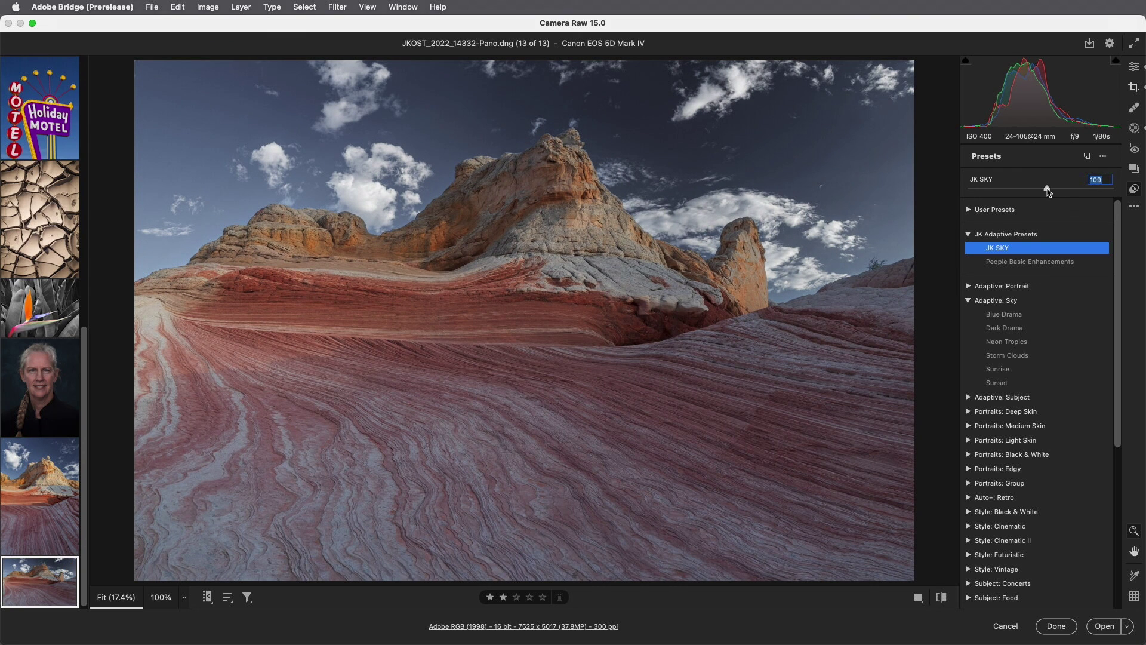